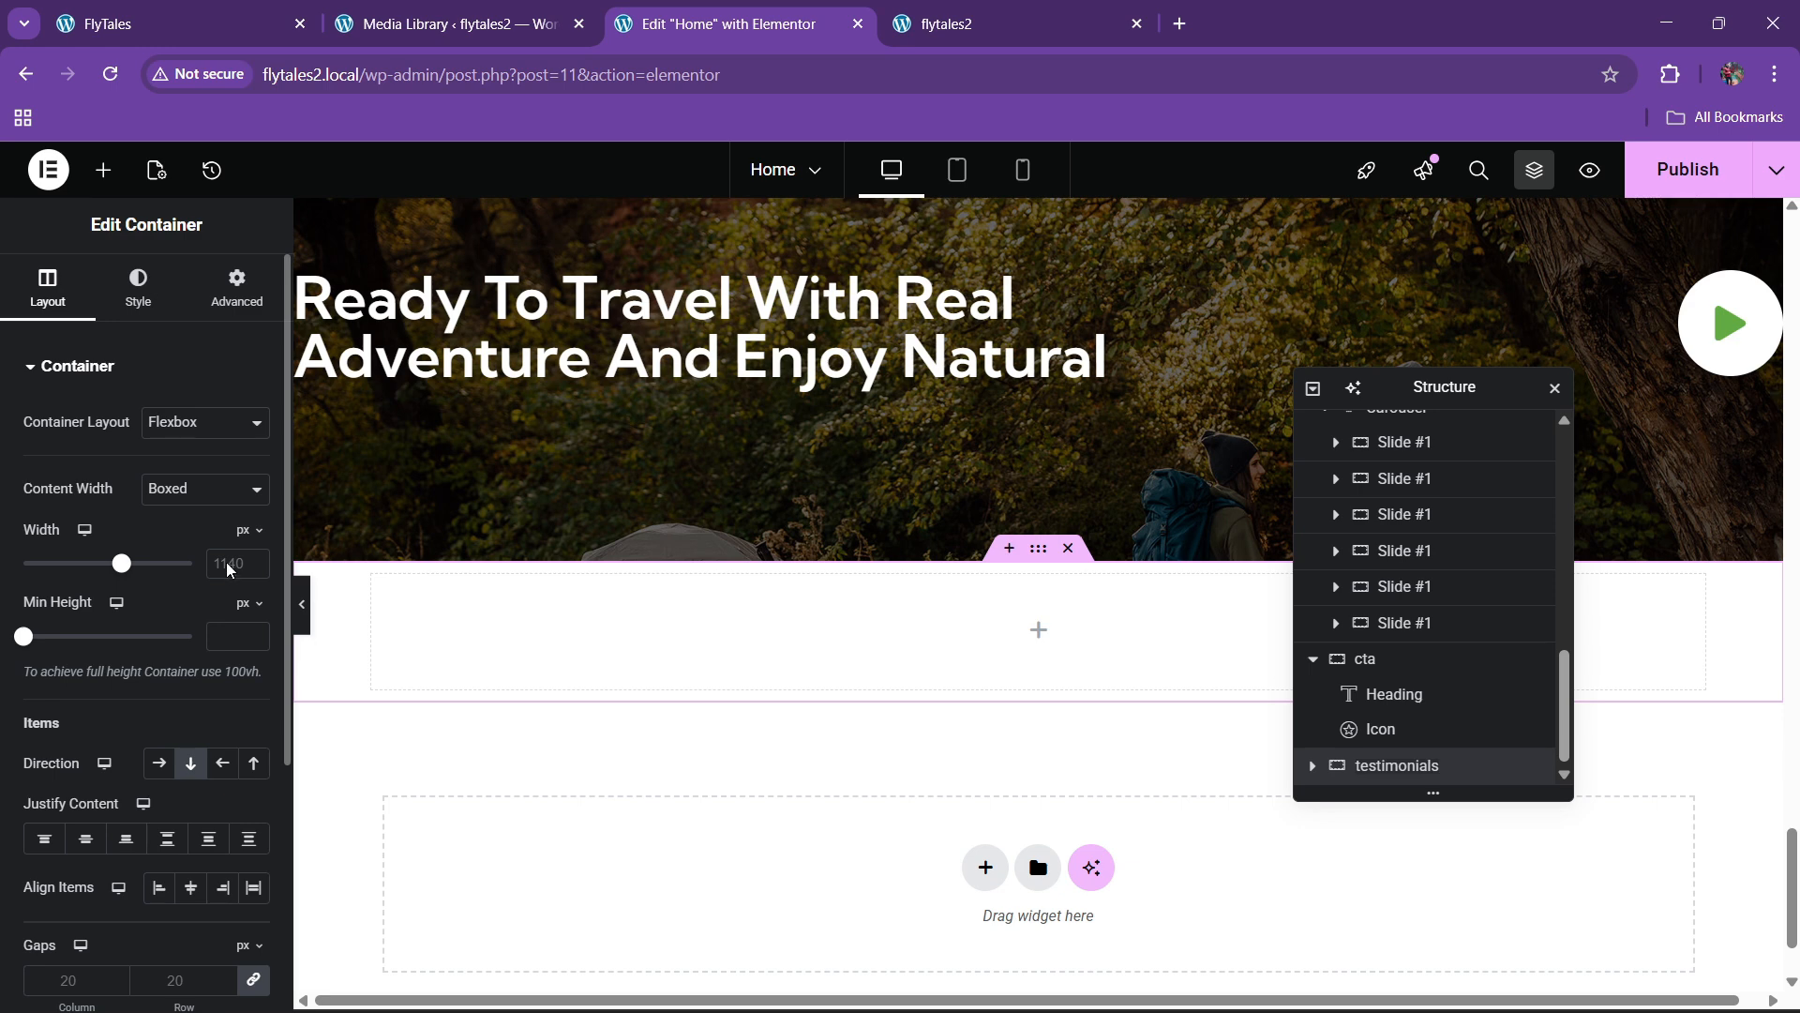
Set the testimonials container's boxed width to 1300 px and centre both its Justify Content and Align Items
{"action": "left_click", "coordinate": [224, 564]}
{"action": "type", "text": "1300"}
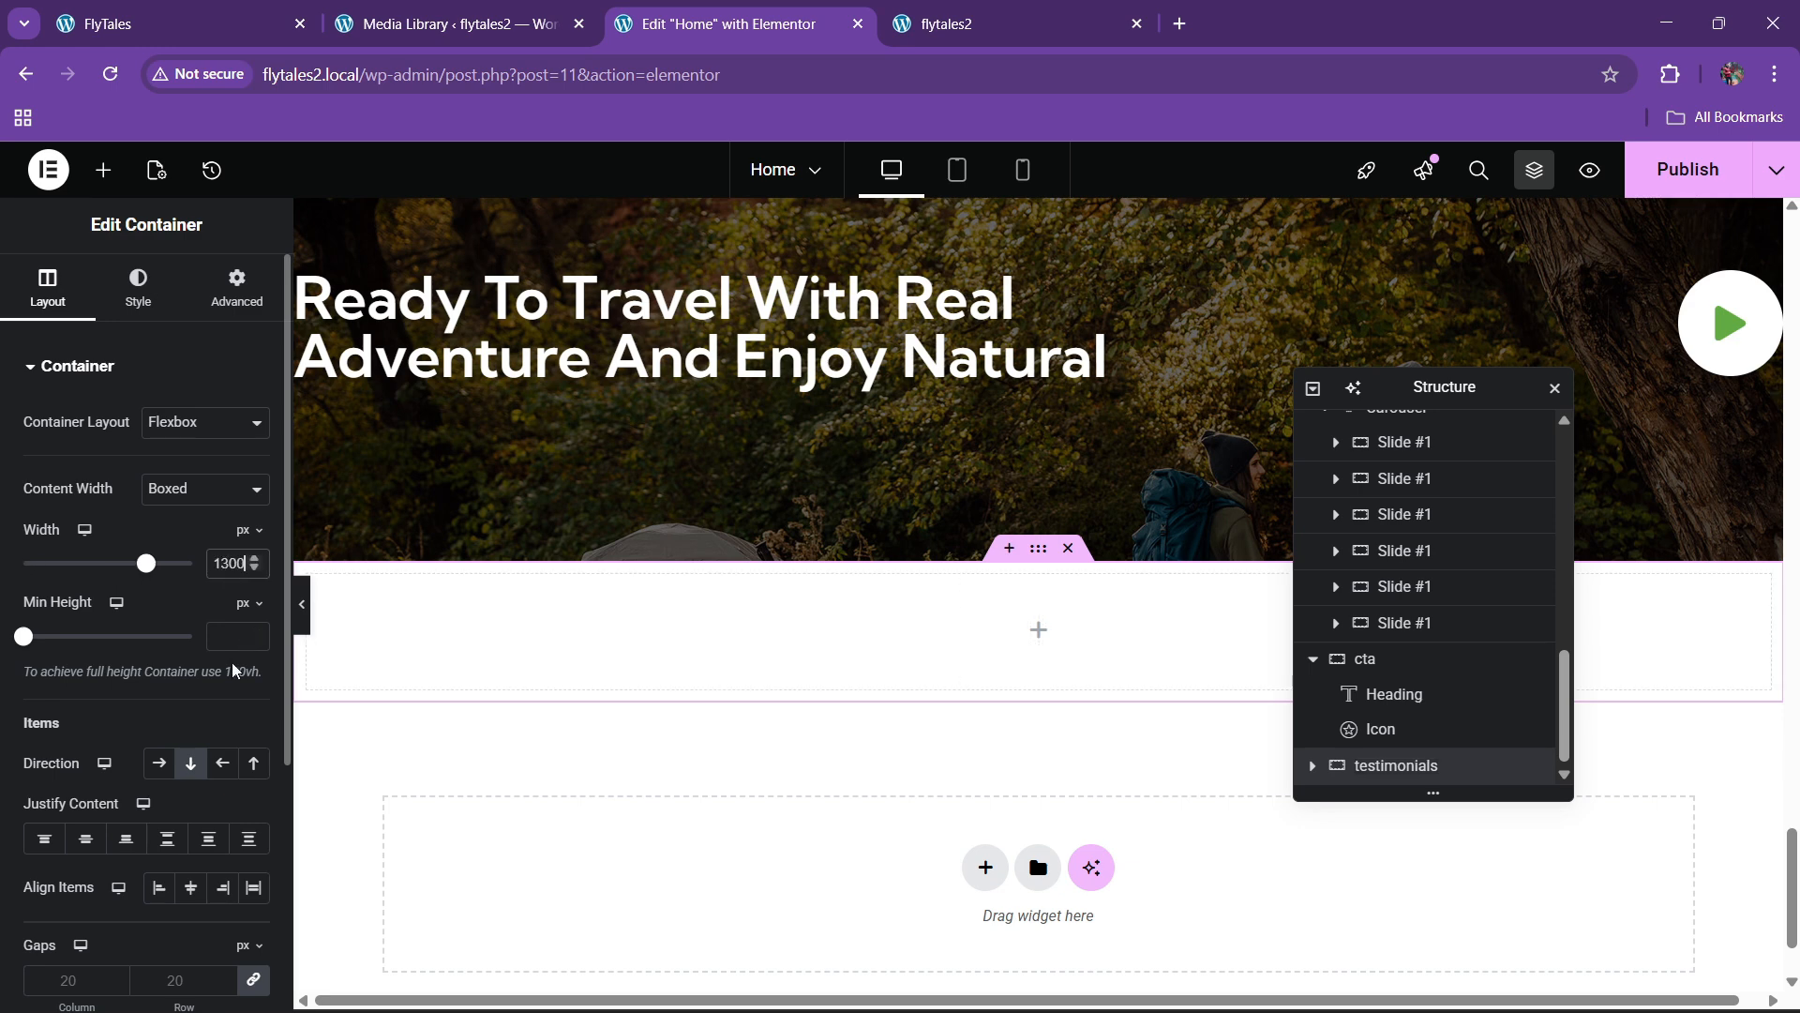
{"action": "left_click", "coordinate": [85, 839]}
{"action": "left_click", "coordinate": [191, 887]}
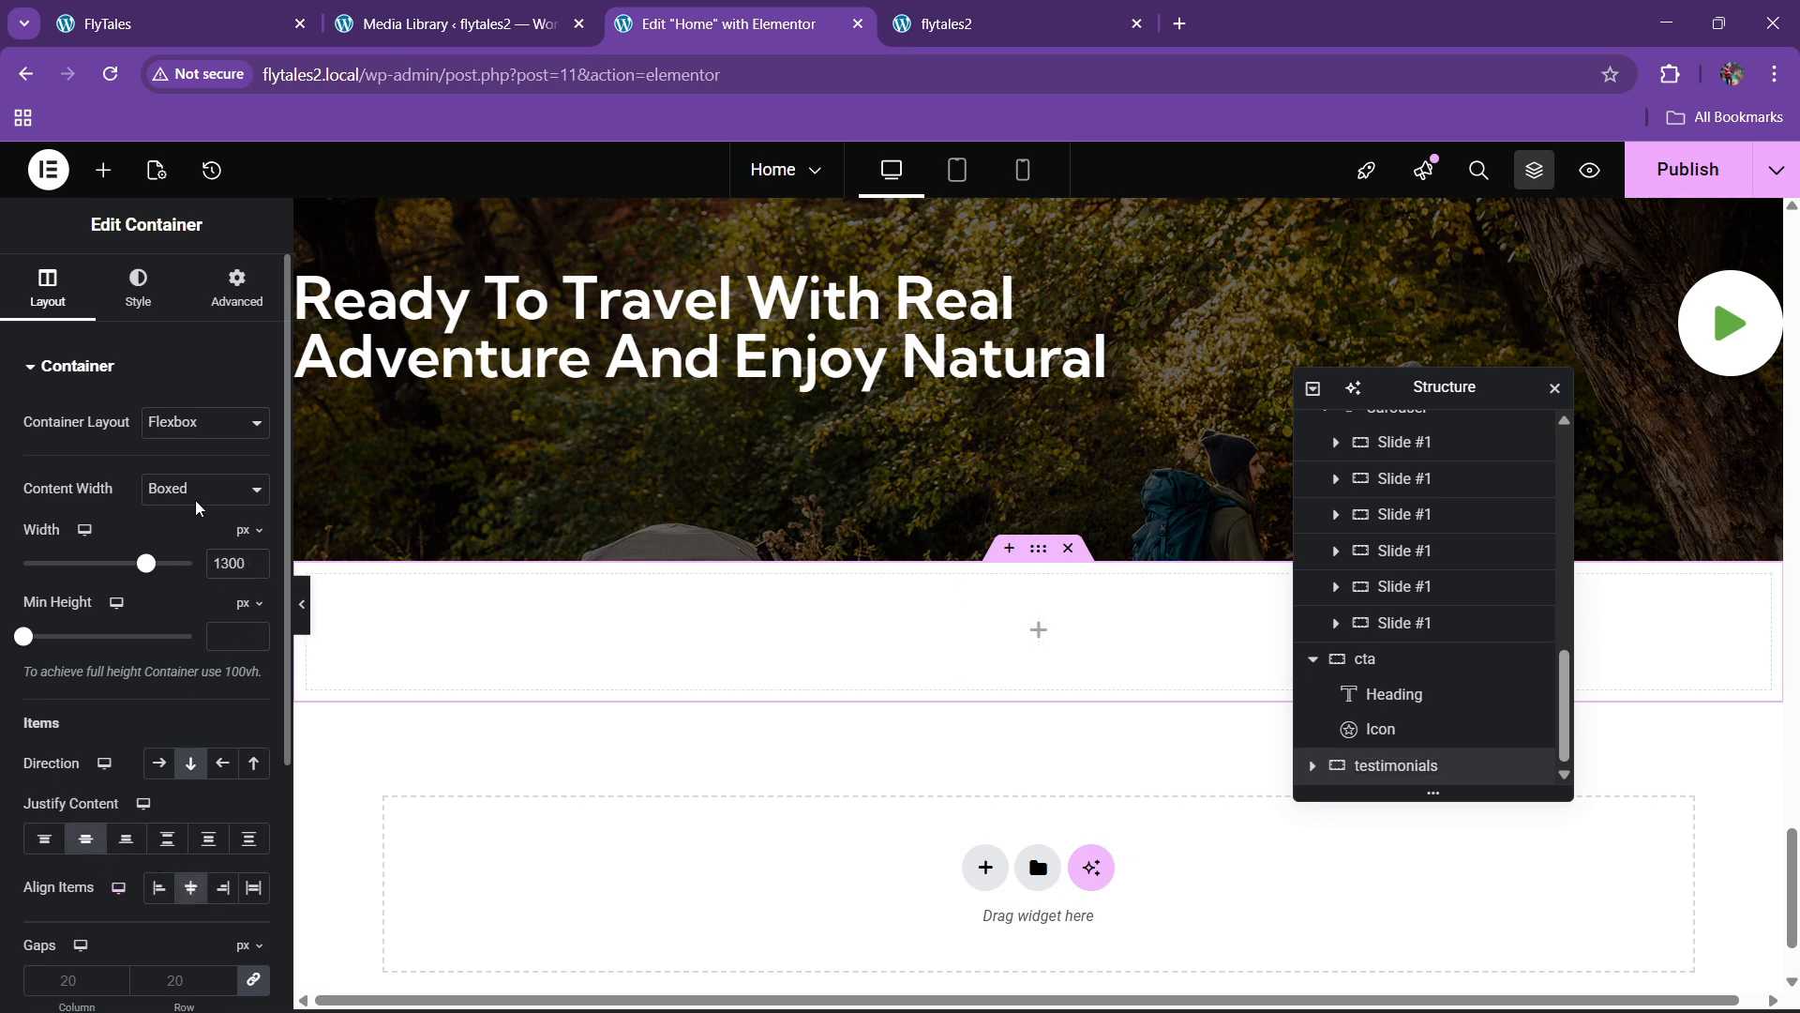
Set the testimonials container's padding to 80 px top and bottom and 0 on the sides
{"action": "left_click", "coordinate": [239, 298]}
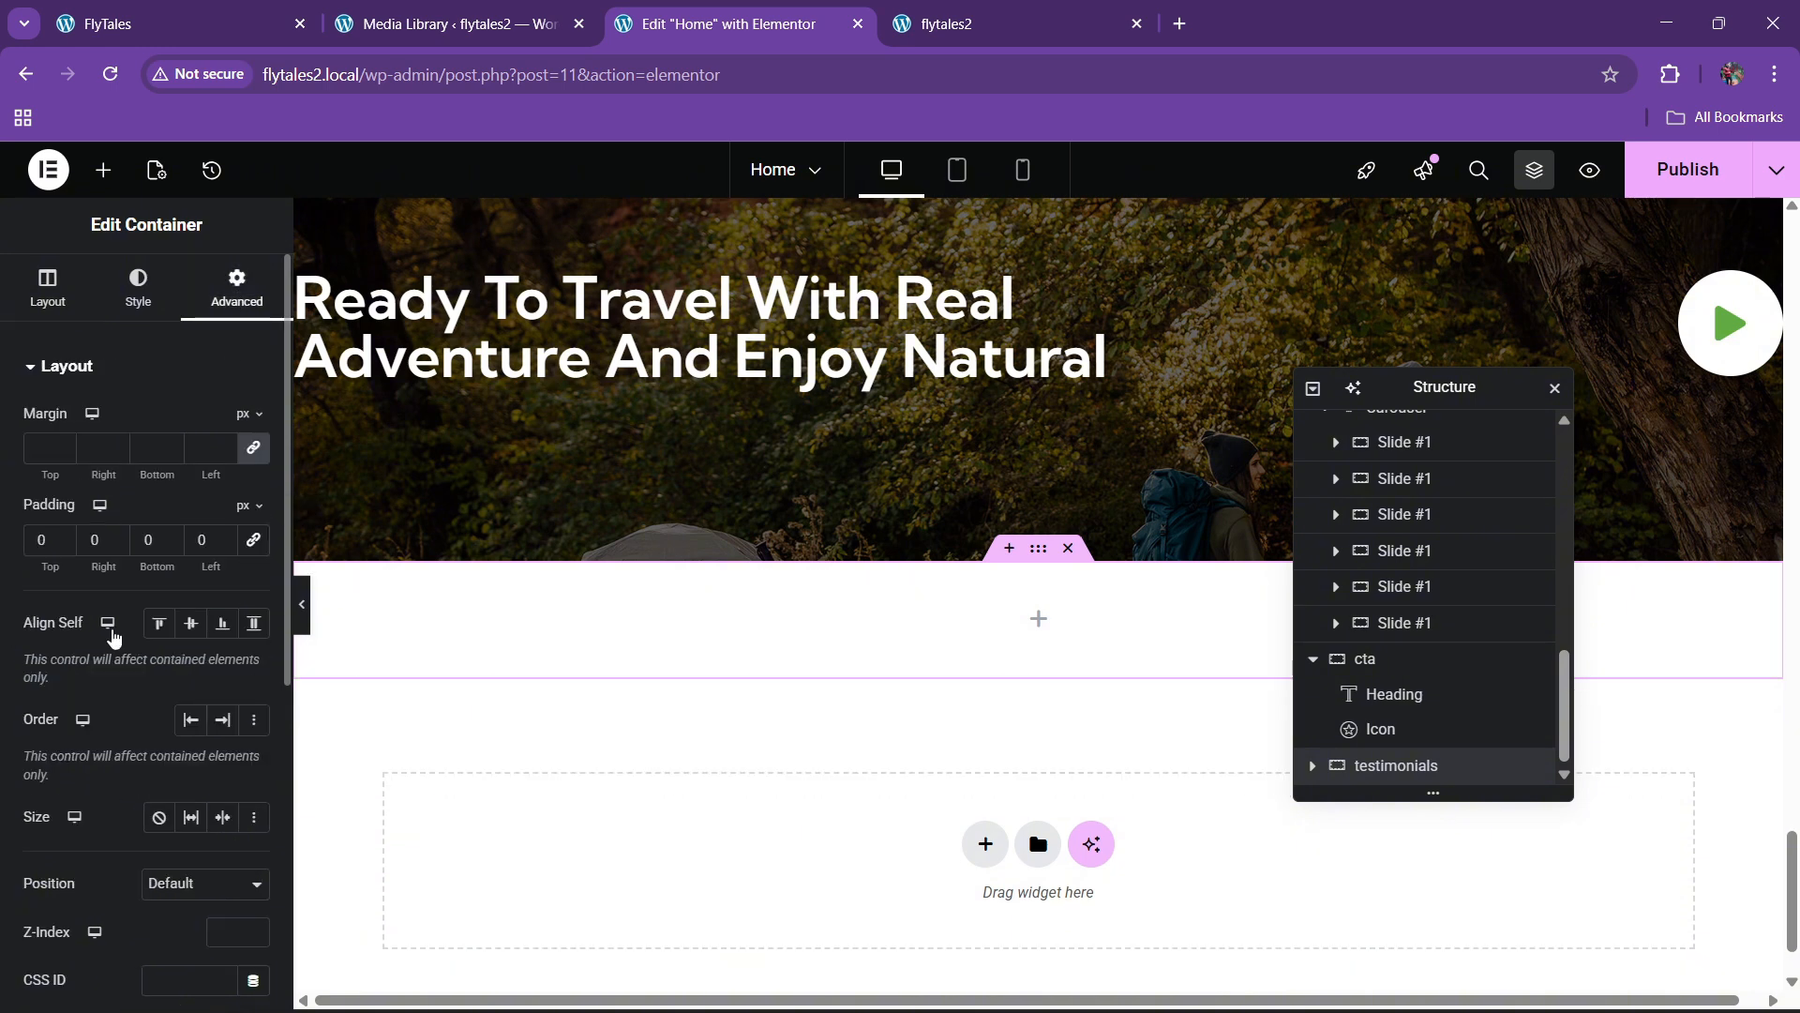
{"action": "type", "text": "8"}
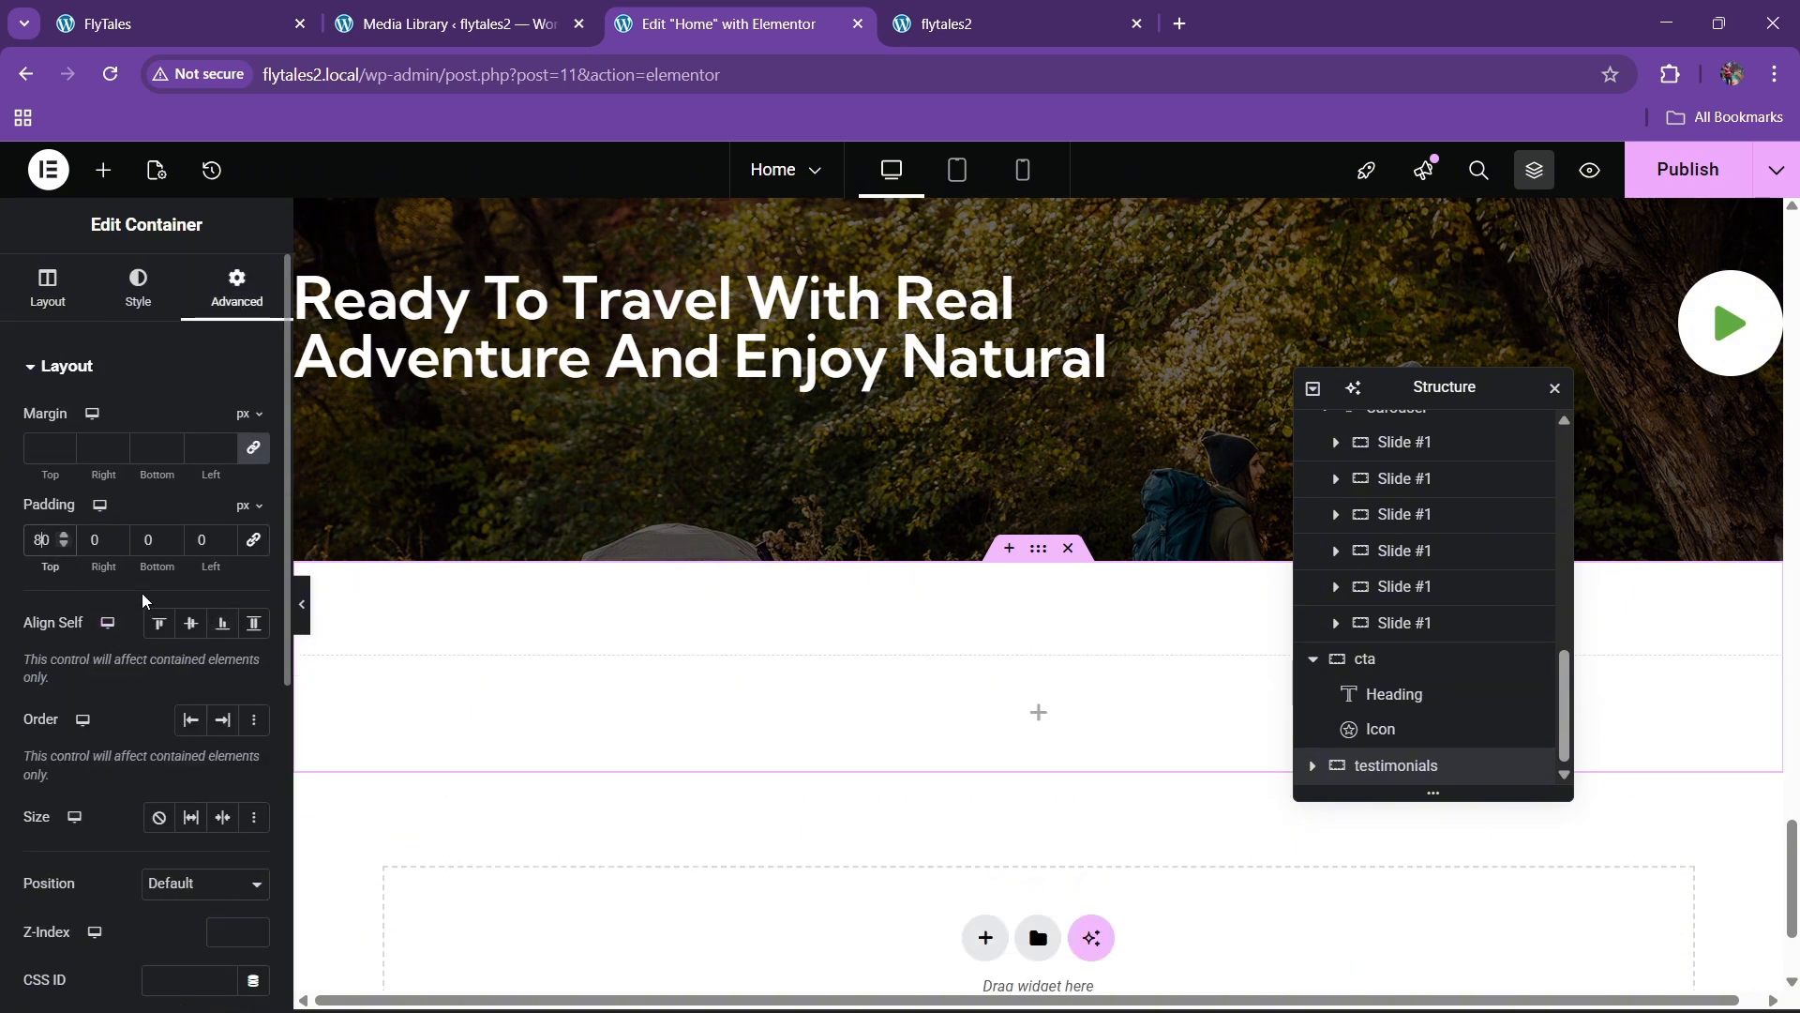
{"action": "left_click", "coordinate": [148, 540]}
{"action": "type", "text": "8"}
Copy the "Availability" button from the tour places section and paste it into the empty testimonials container
{"action": "scroll", "coordinate": [663, 650], "scroll_direction": "up", "scroll_amount": 8}
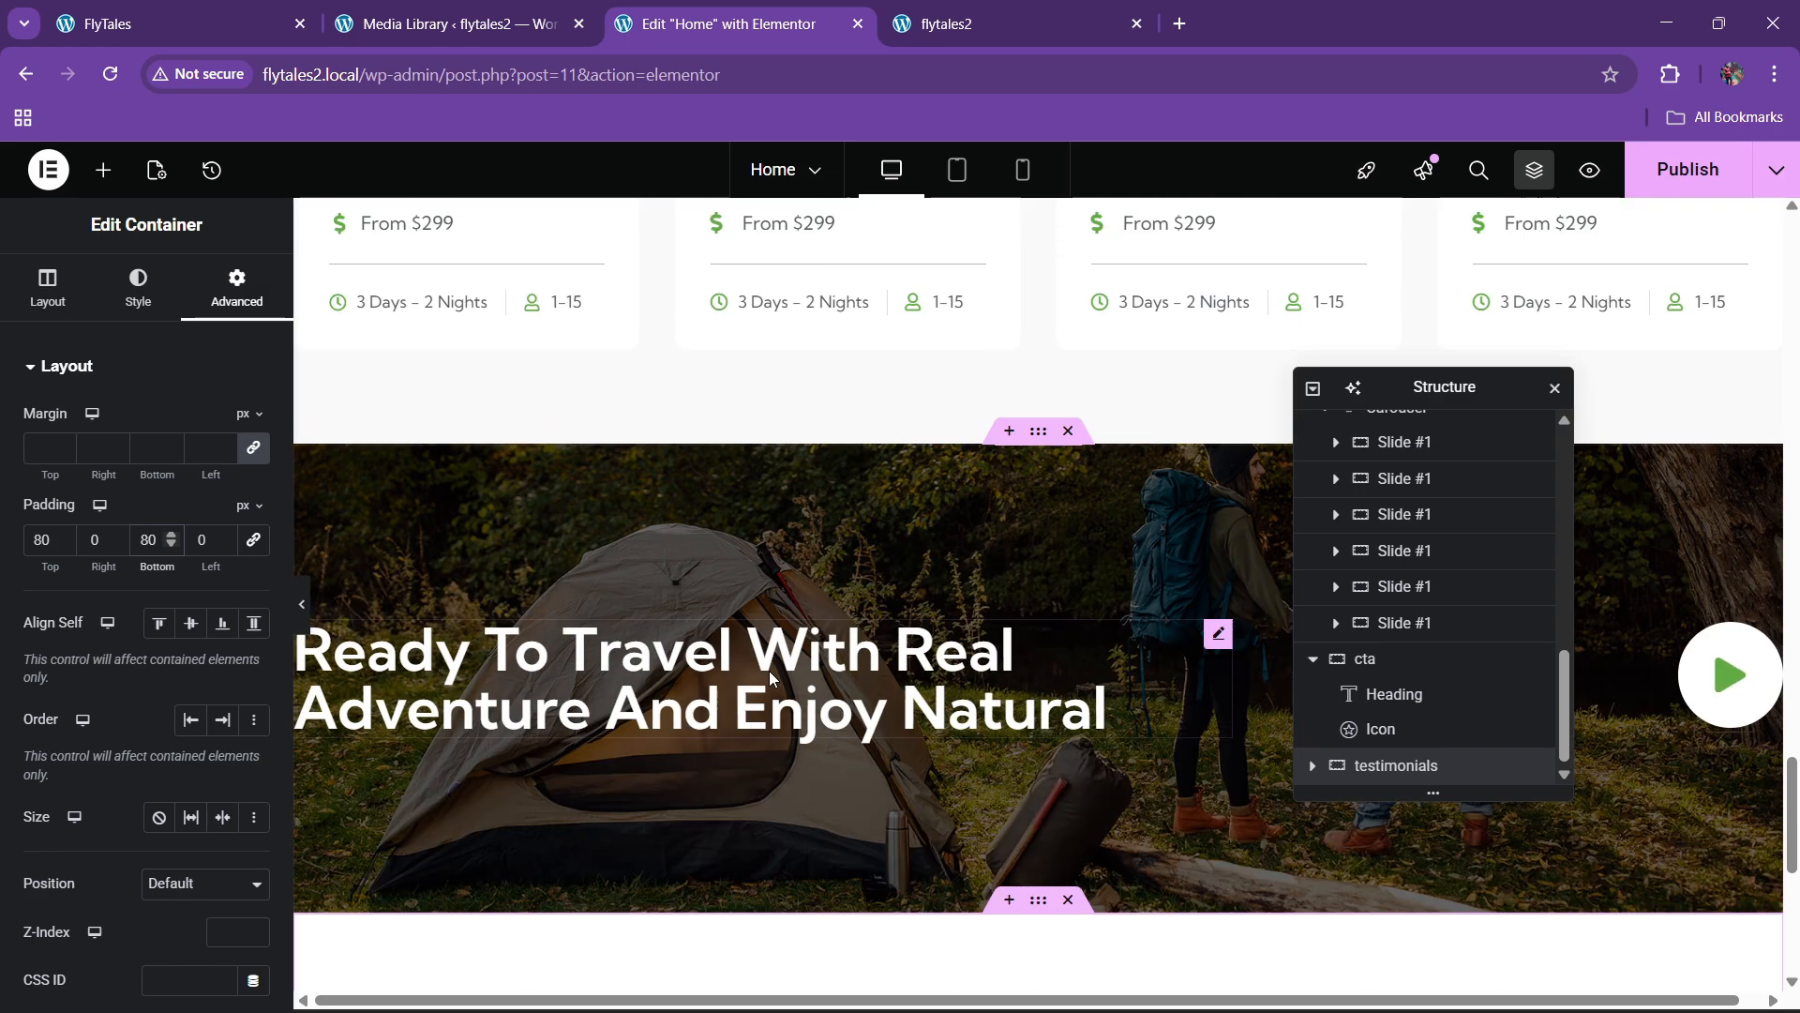
{"action": "scroll", "coordinate": [768, 675], "scroll_direction": "up", "scroll_amount": 4}
{"action": "right_click", "coordinate": [1016, 445]}
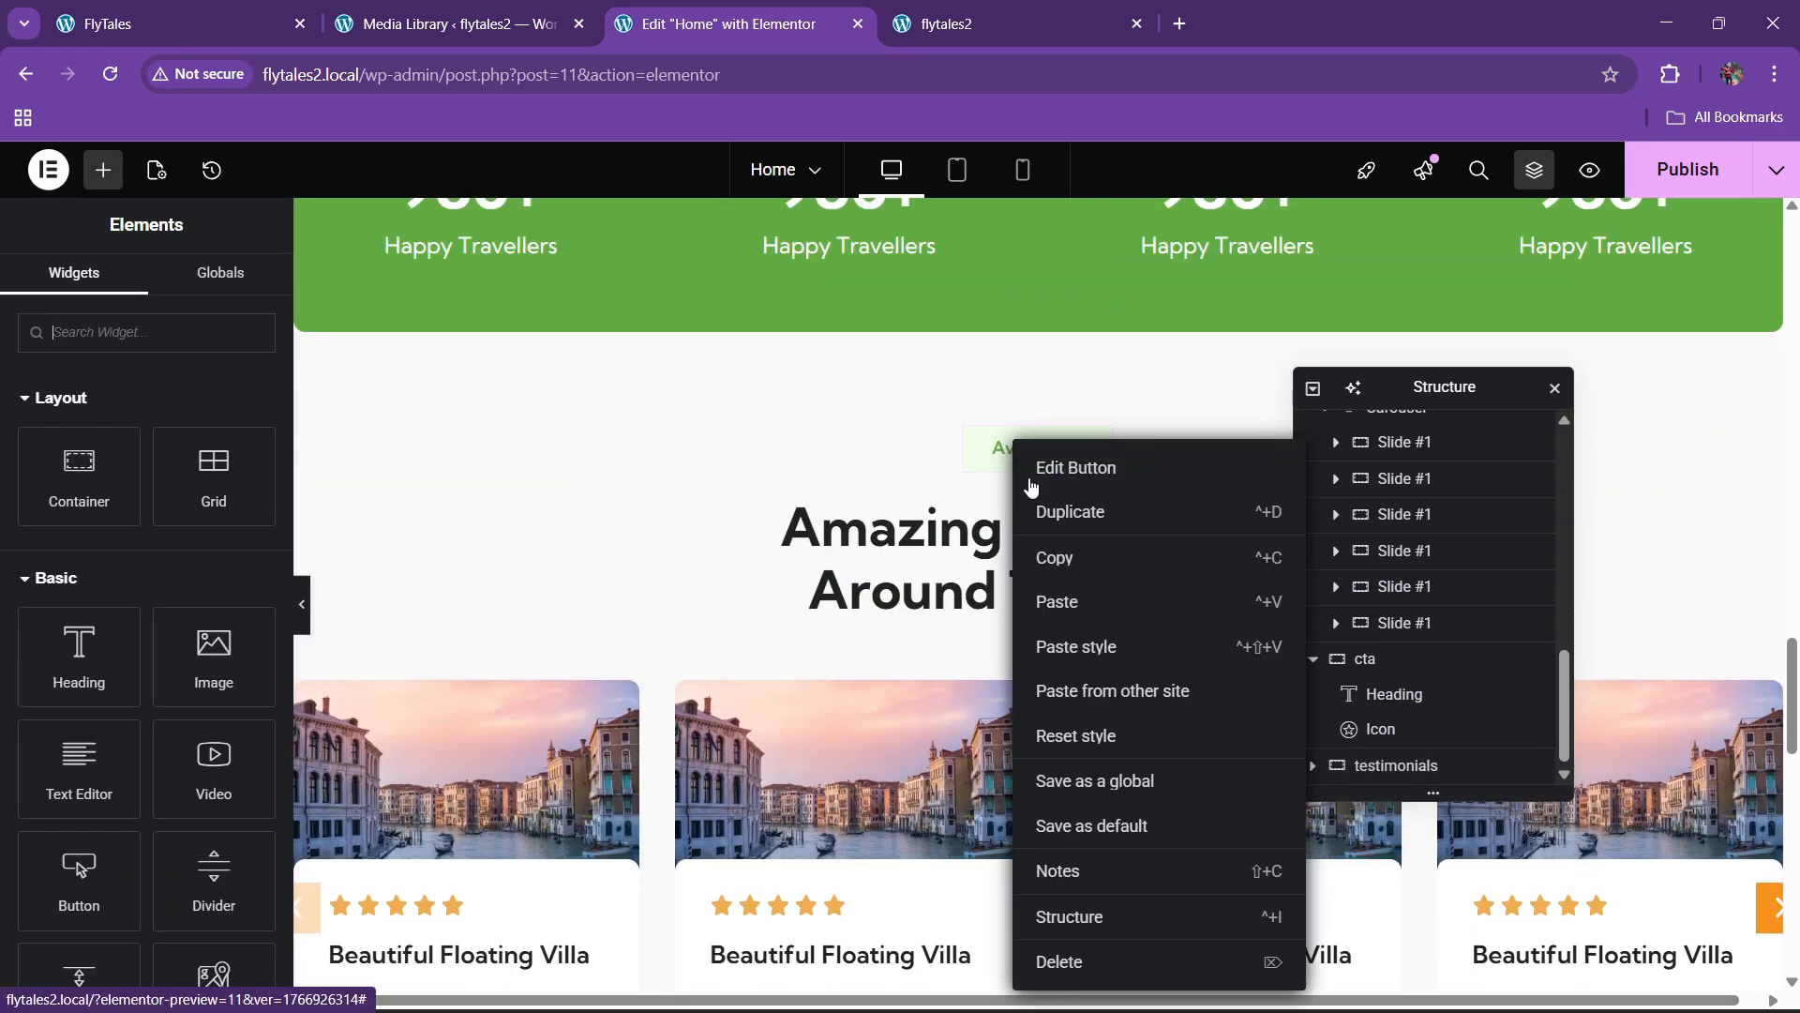
{"action": "left_click", "coordinate": [1047, 553]}
{"action": "scroll", "coordinate": [1015, 634], "scroll_direction": "down", "scroll_amount": 15}
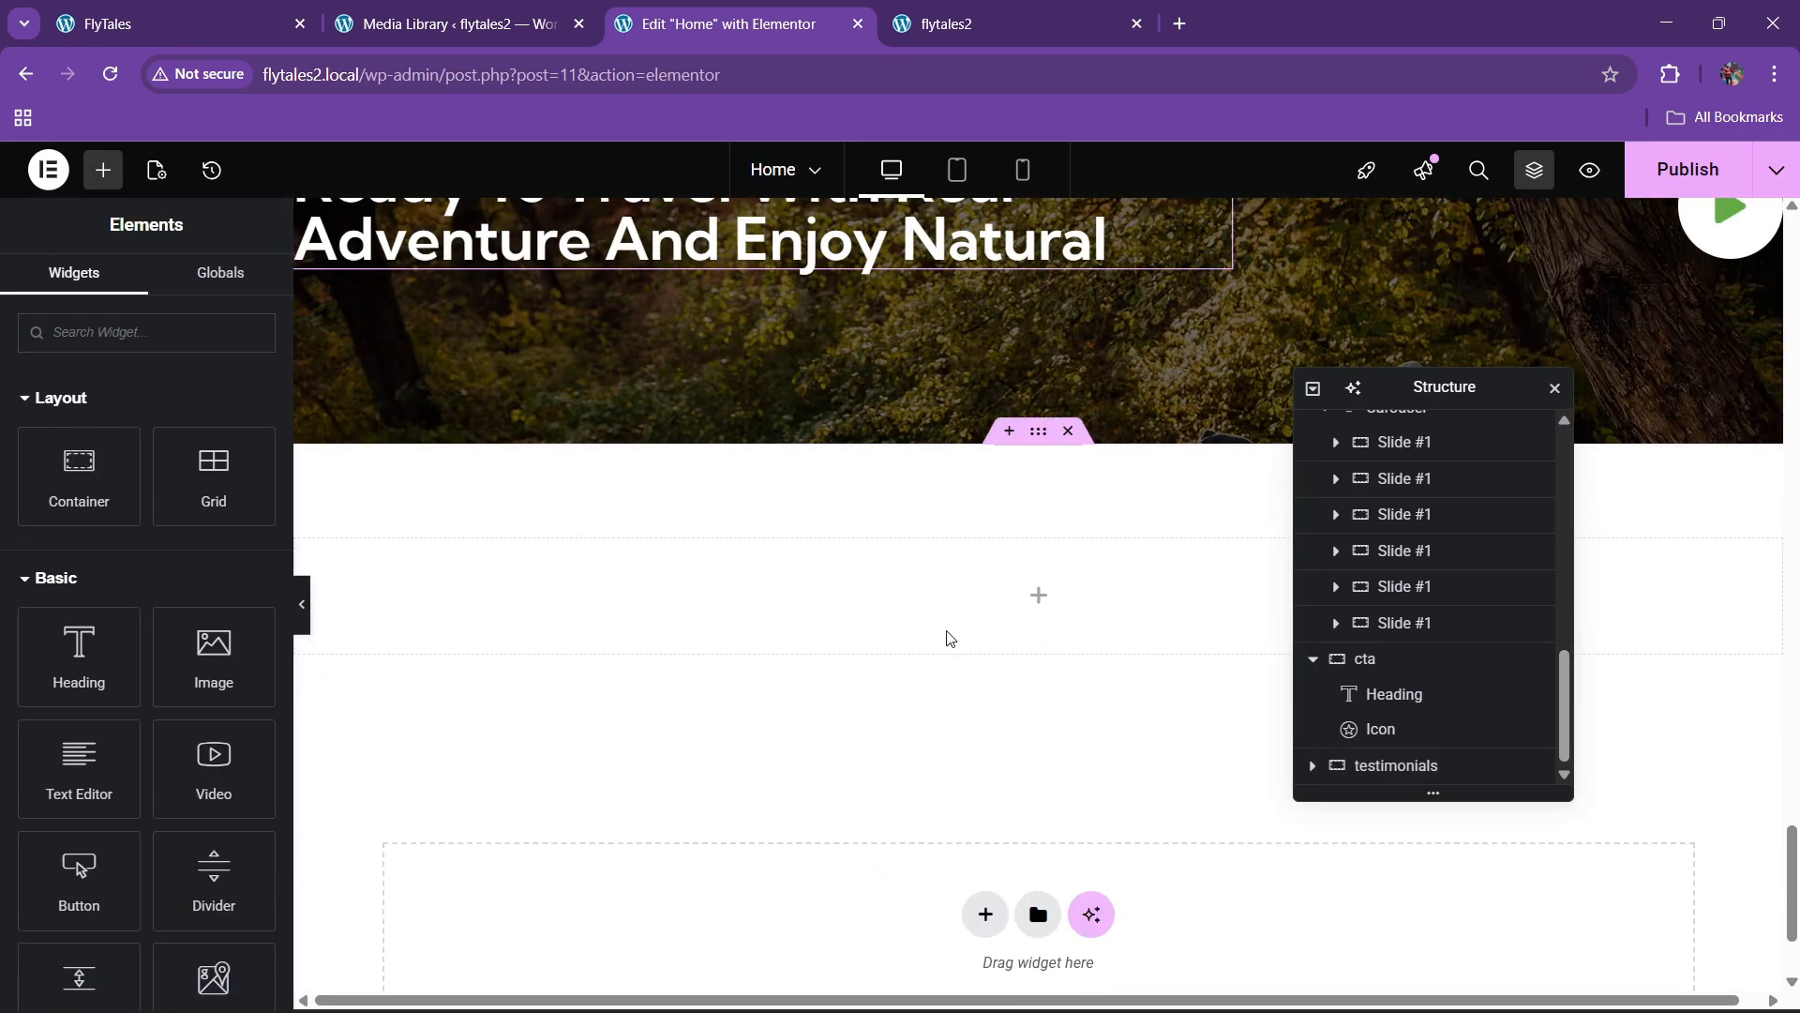
{"action": "right_click", "coordinate": [928, 601]}
{"action": "left_click", "coordinate": [1036, 579]}
Copy the "Amazing Tour Places Around The World" heading and paste it below the button in the testimonials container
{"action": "scroll", "coordinate": [902, 605], "scroll_direction": "up", "scroll_amount": 8}
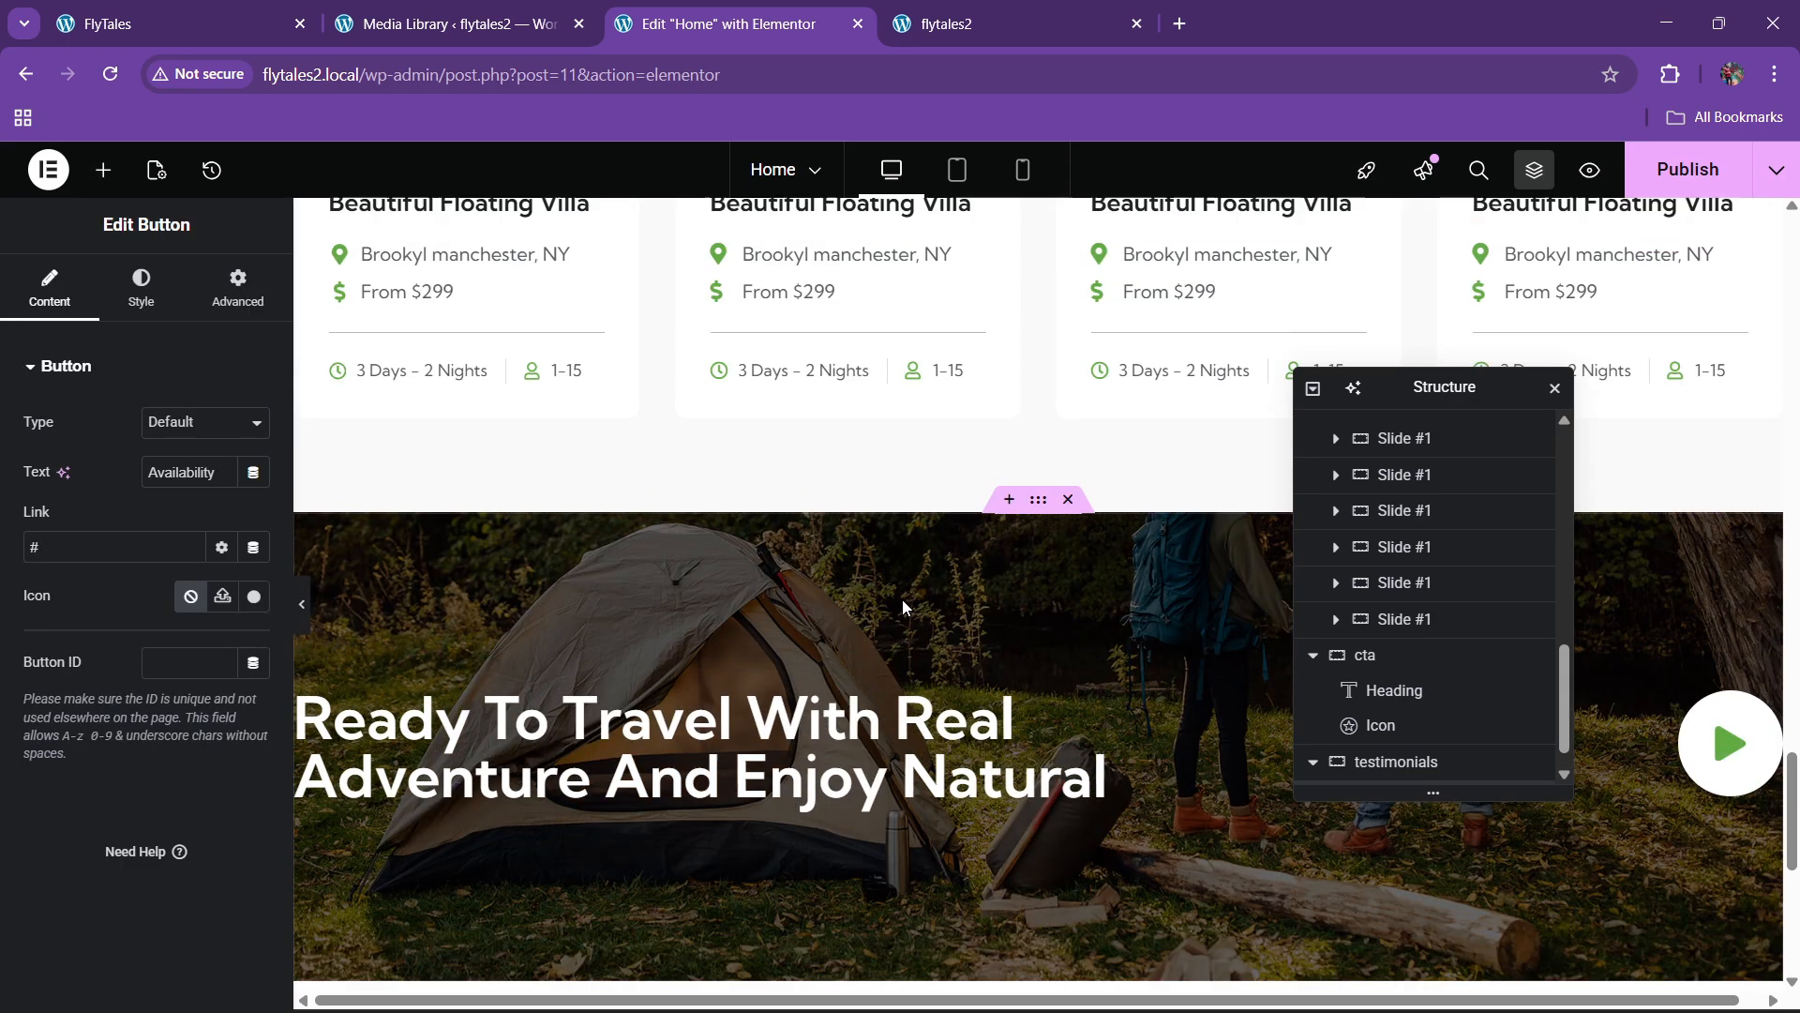
{"action": "scroll", "coordinate": [902, 601], "scroll_direction": "up", "scroll_amount": 2}
{"action": "right_click", "coordinate": [947, 435]}
{"action": "left_click", "coordinate": [976, 549]}
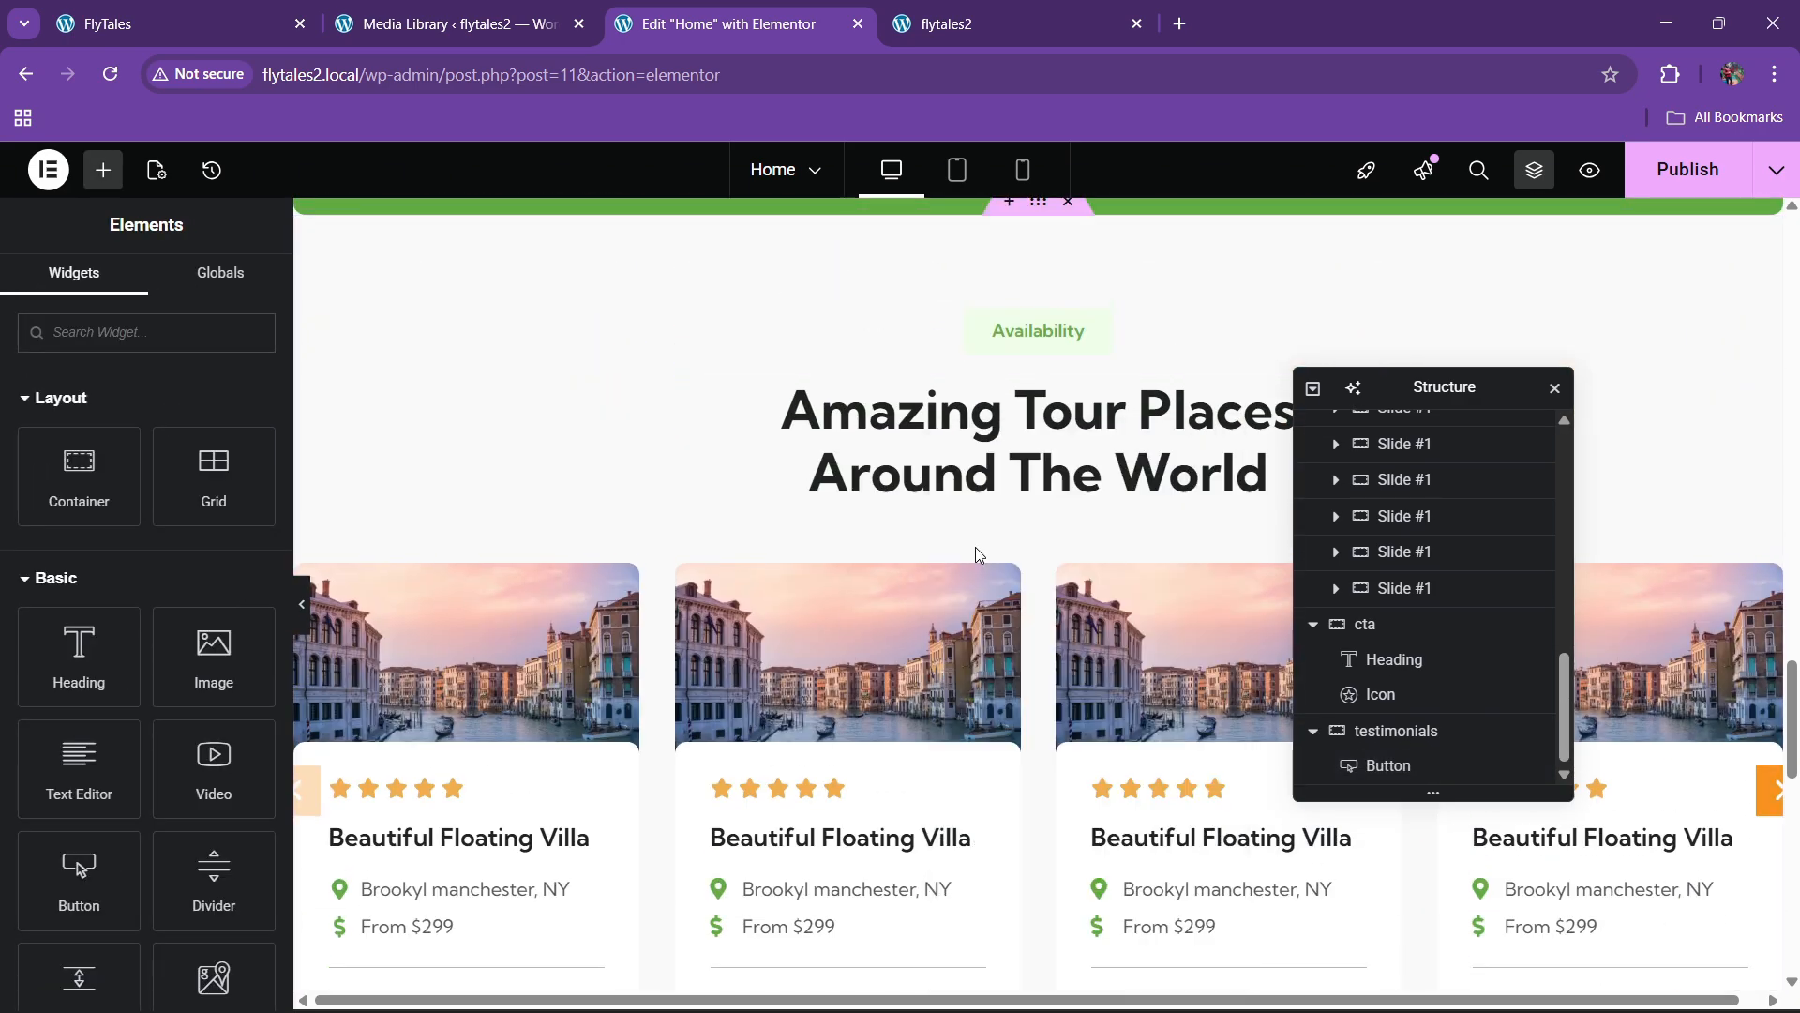
{"action": "scroll", "coordinate": [976, 550], "scroll_direction": "down", "scroll_amount": 6}
{"action": "scroll", "coordinate": [976, 556], "scroll_direction": "down", "scroll_amount": 5}
{"action": "right_click", "coordinate": [1032, 448]}
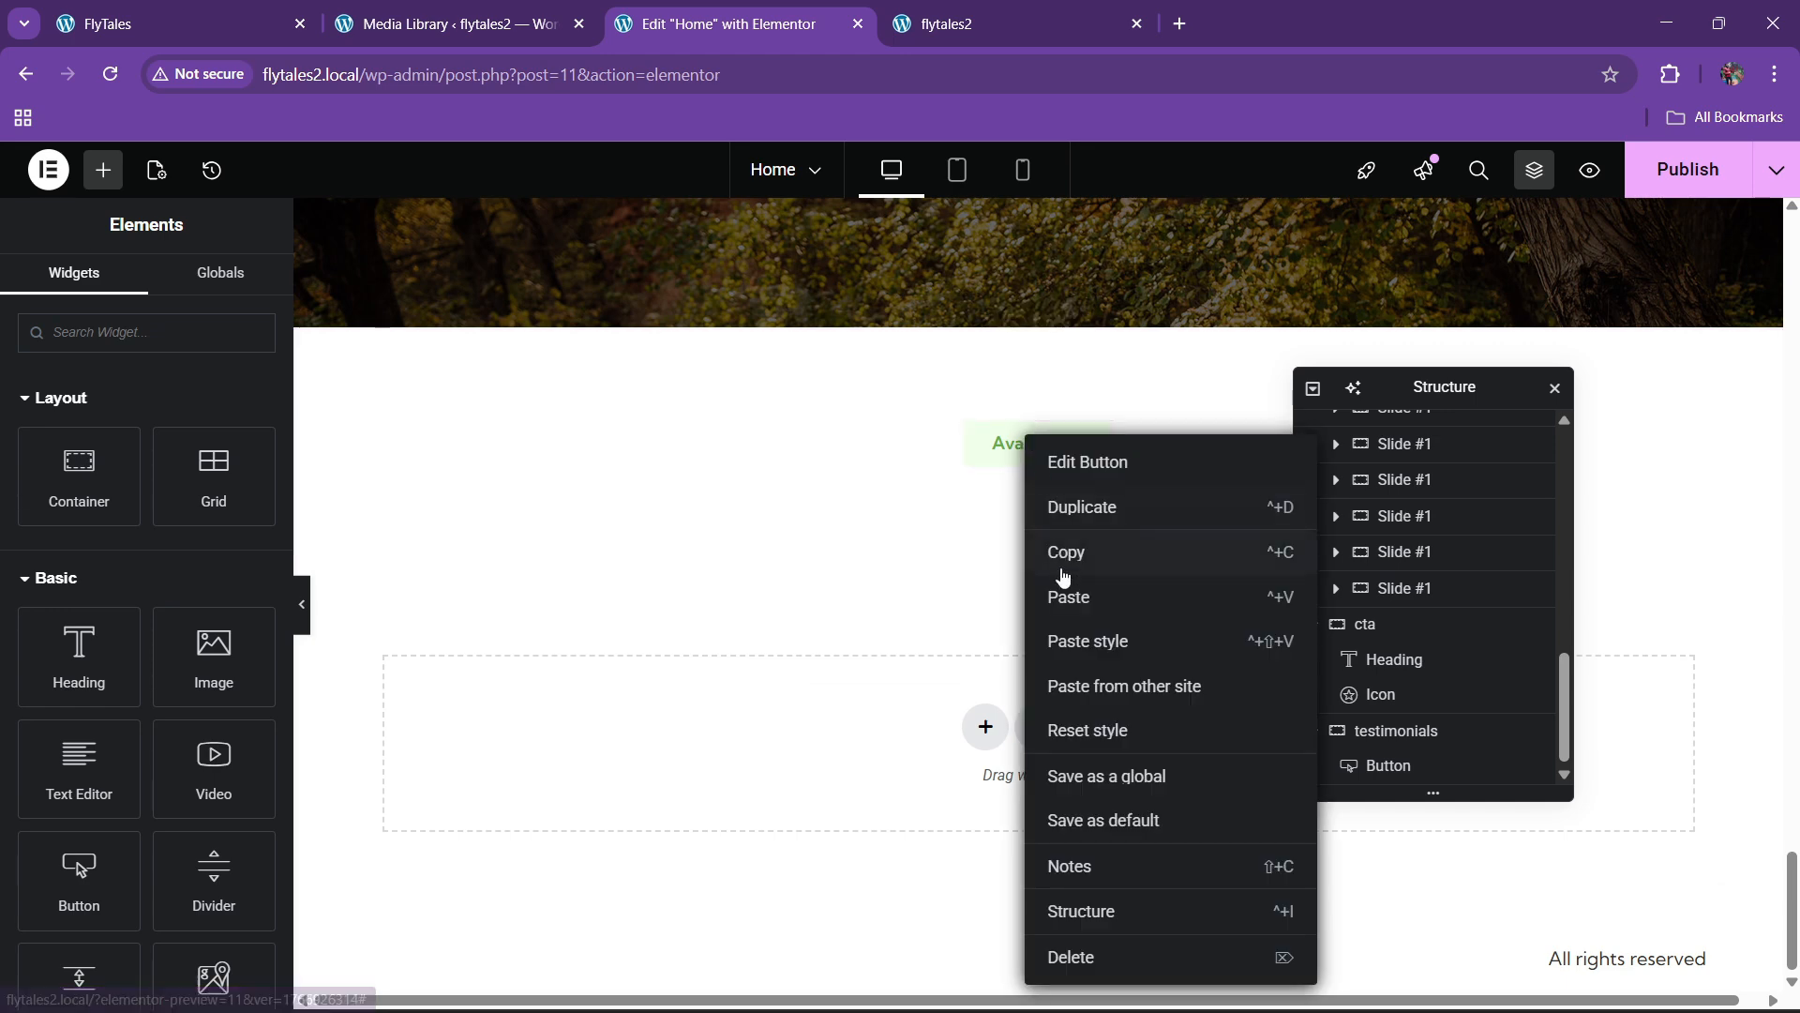
{"action": "left_click", "coordinate": [1060, 589]}
Replace the pasted heading's title with "What our traveler say about our tour services", copied from the FlyTales reference page
{"action": "left_click", "coordinate": [255, 10]}
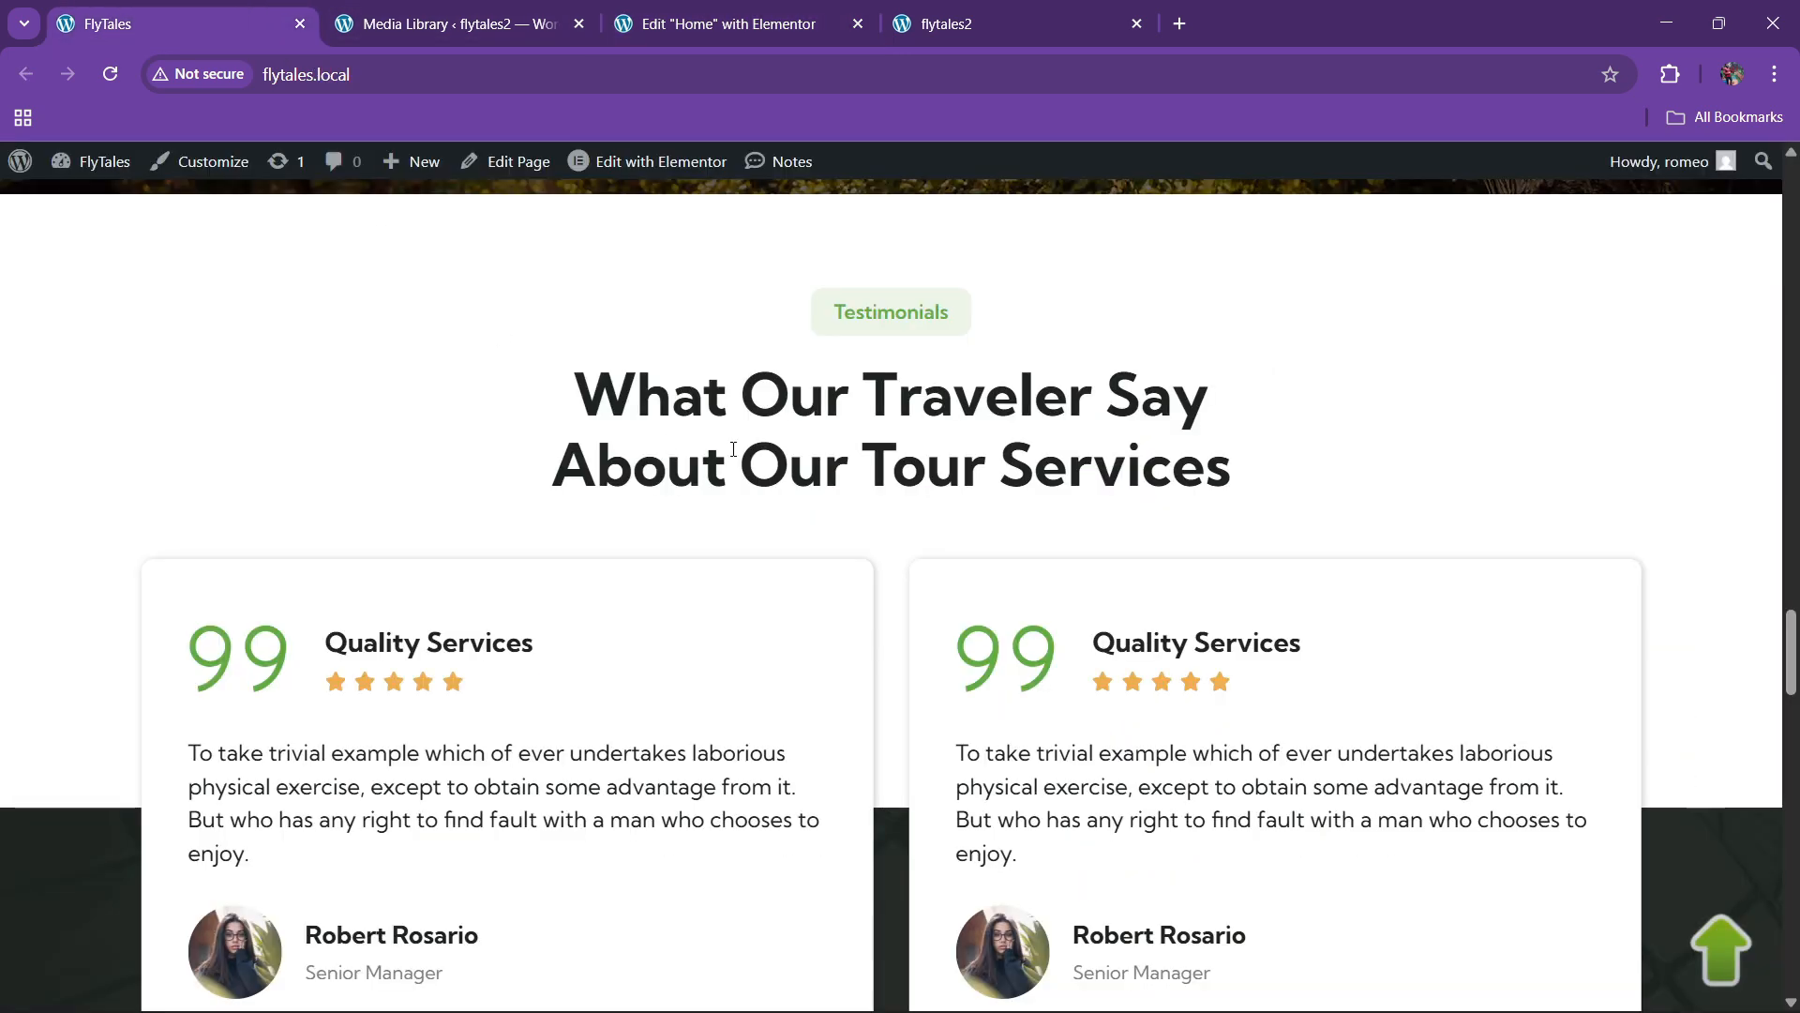
{"action": "left_click_drag", "start_coordinate": [597, 408], "coordinate": [1256, 477]}
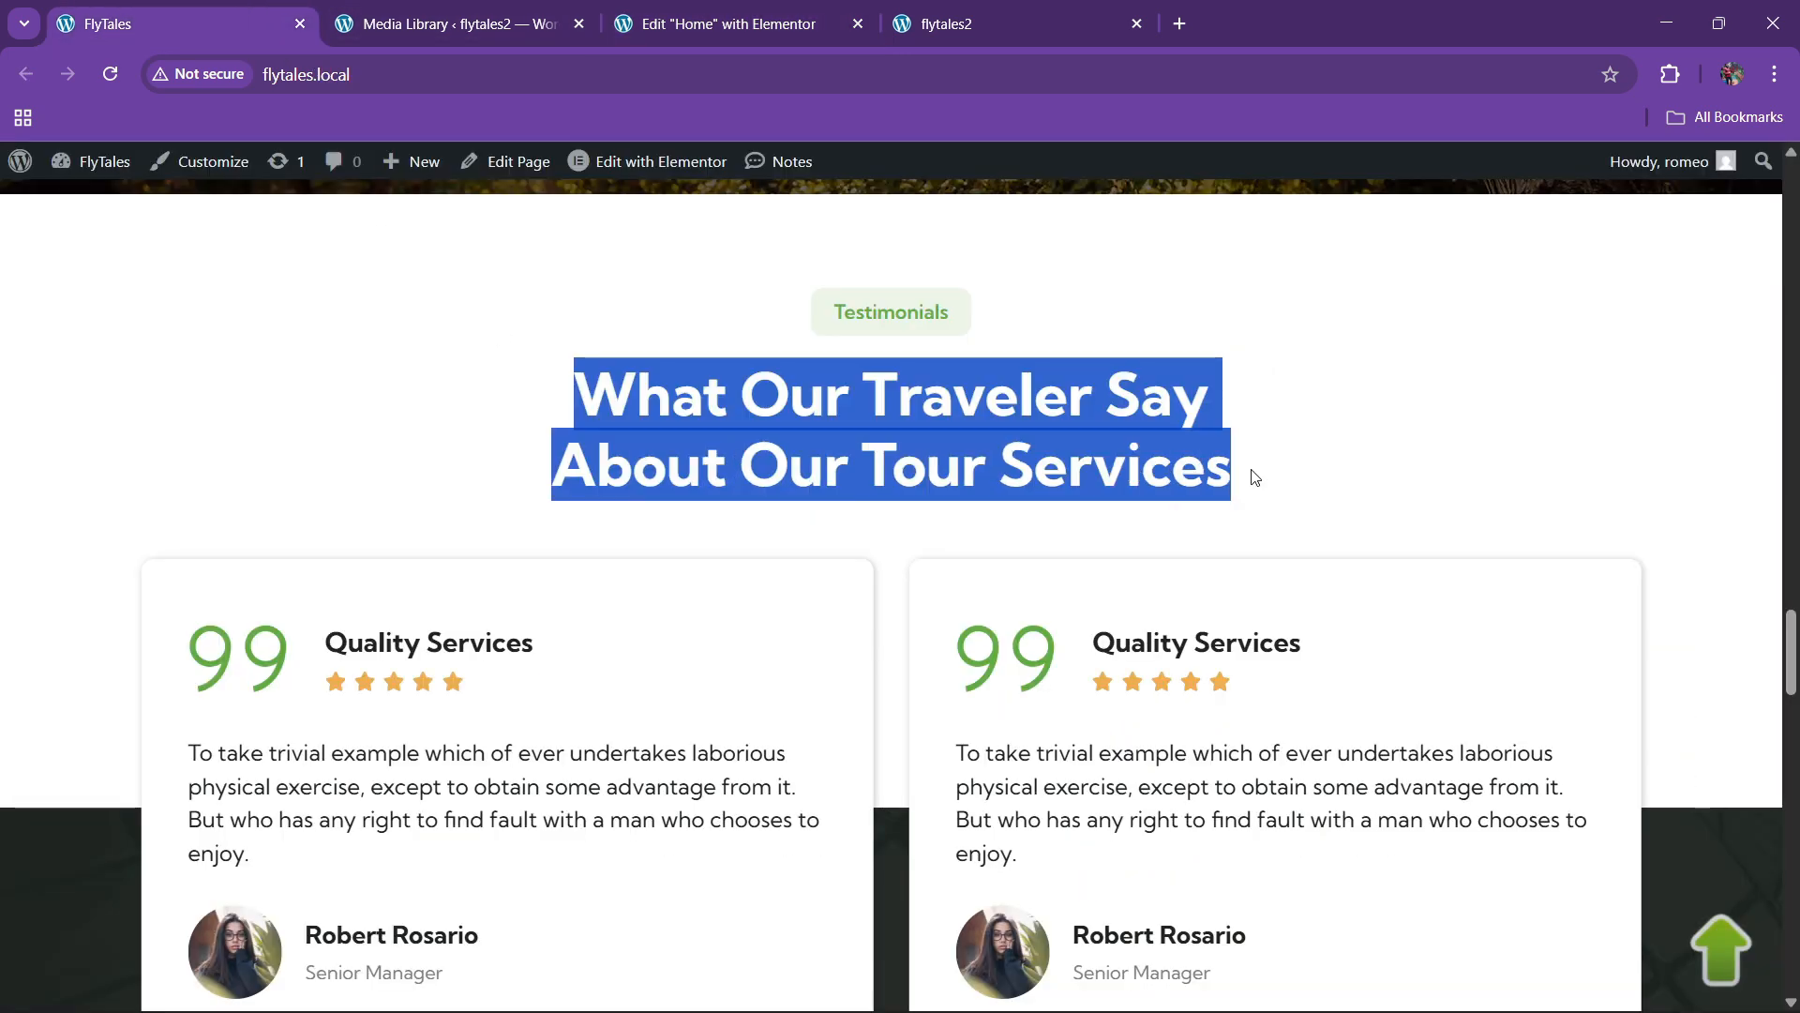
{"action": "left_click", "coordinate": [697, 8]}
{"action": "triple_click", "coordinate": [136, 483]}
{"action": "key", "text": "ctrl+v"}
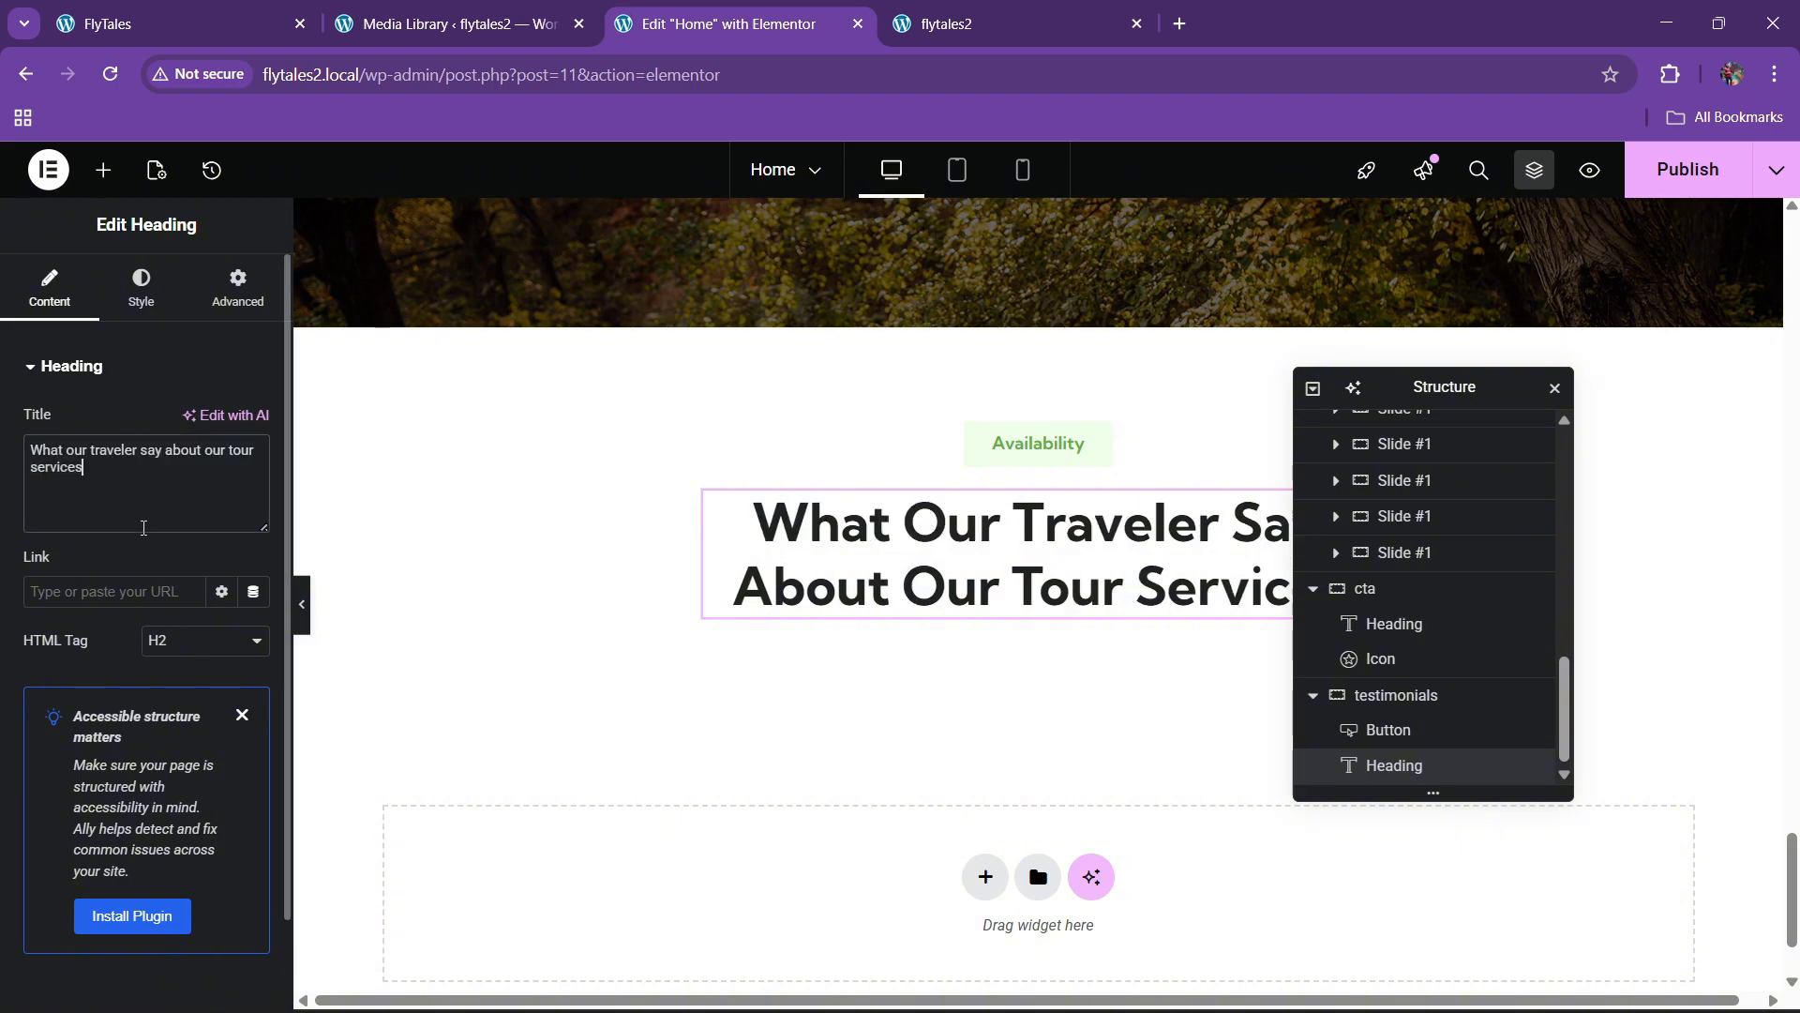
Check the reference page's testimonial cards and add a Carousel widget below the heading in the testimonials container
{"action": "left_click", "coordinate": [183, 24]}
{"action": "scroll", "coordinate": [434, 600], "scroll_direction": "down", "scroll_amount": 2}
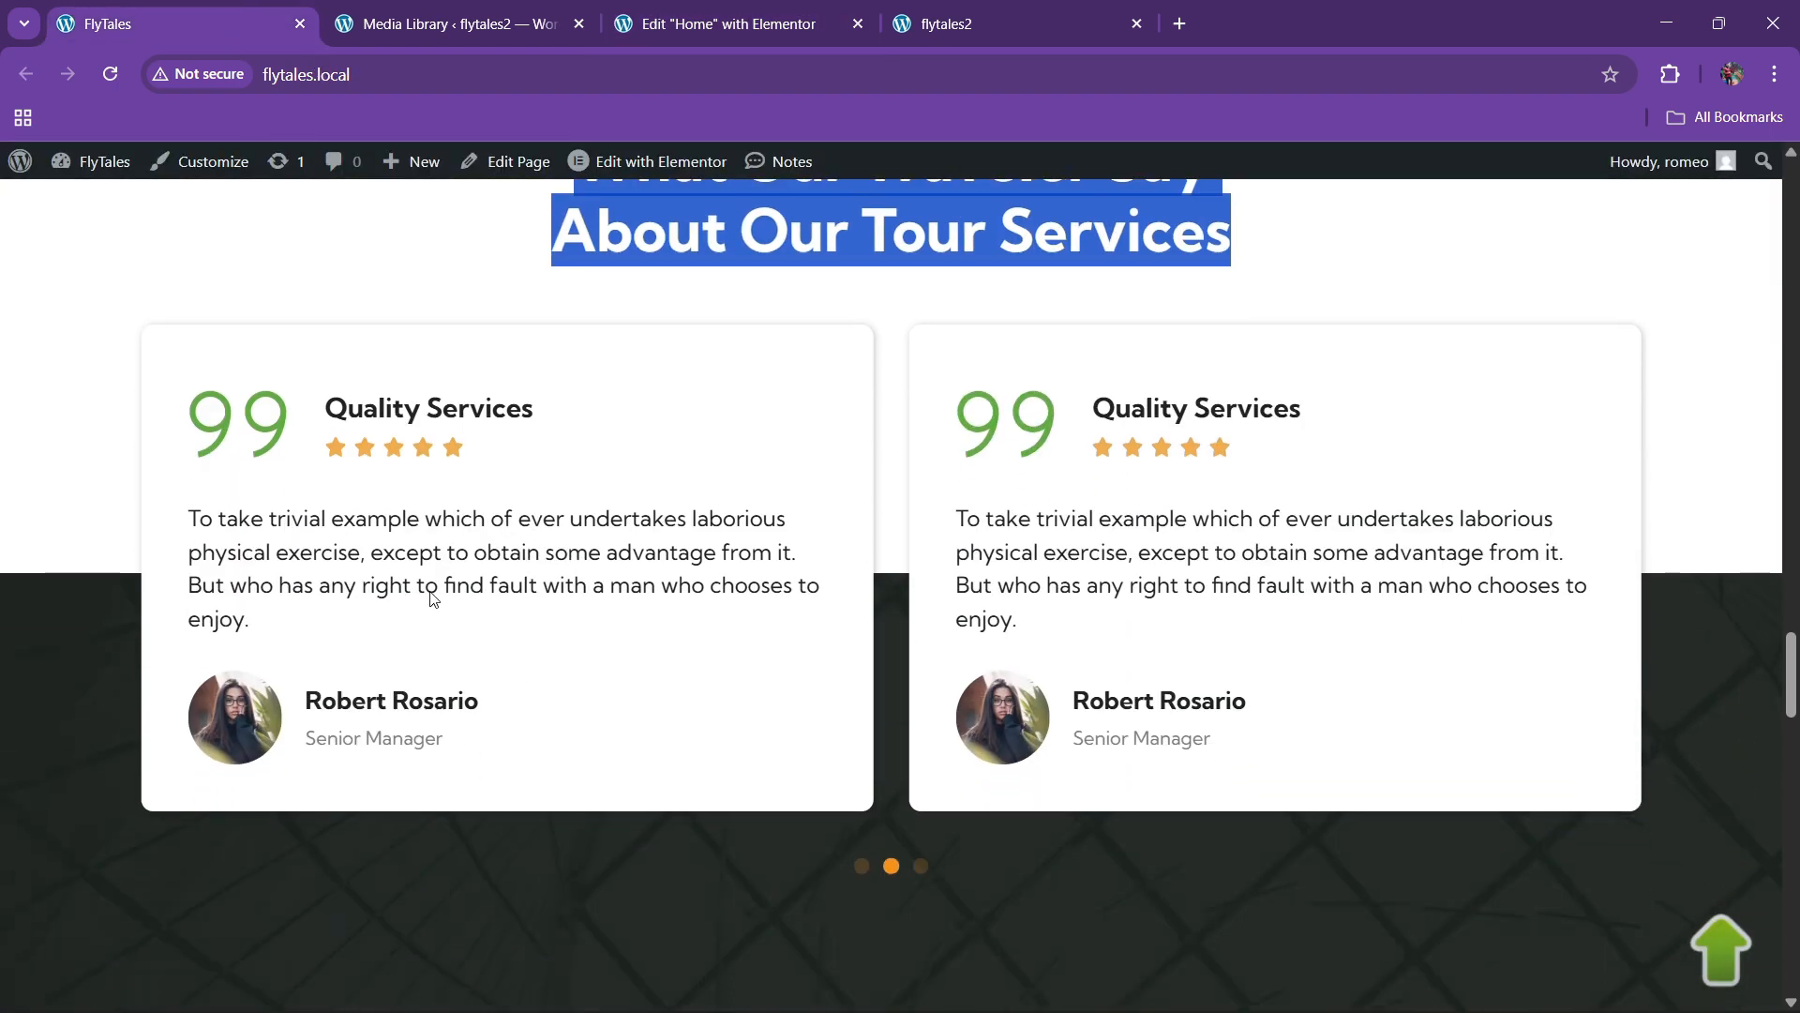
{"action": "left_click", "coordinate": [722, 23]}
{"action": "left_click", "coordinate": [103, 170]}
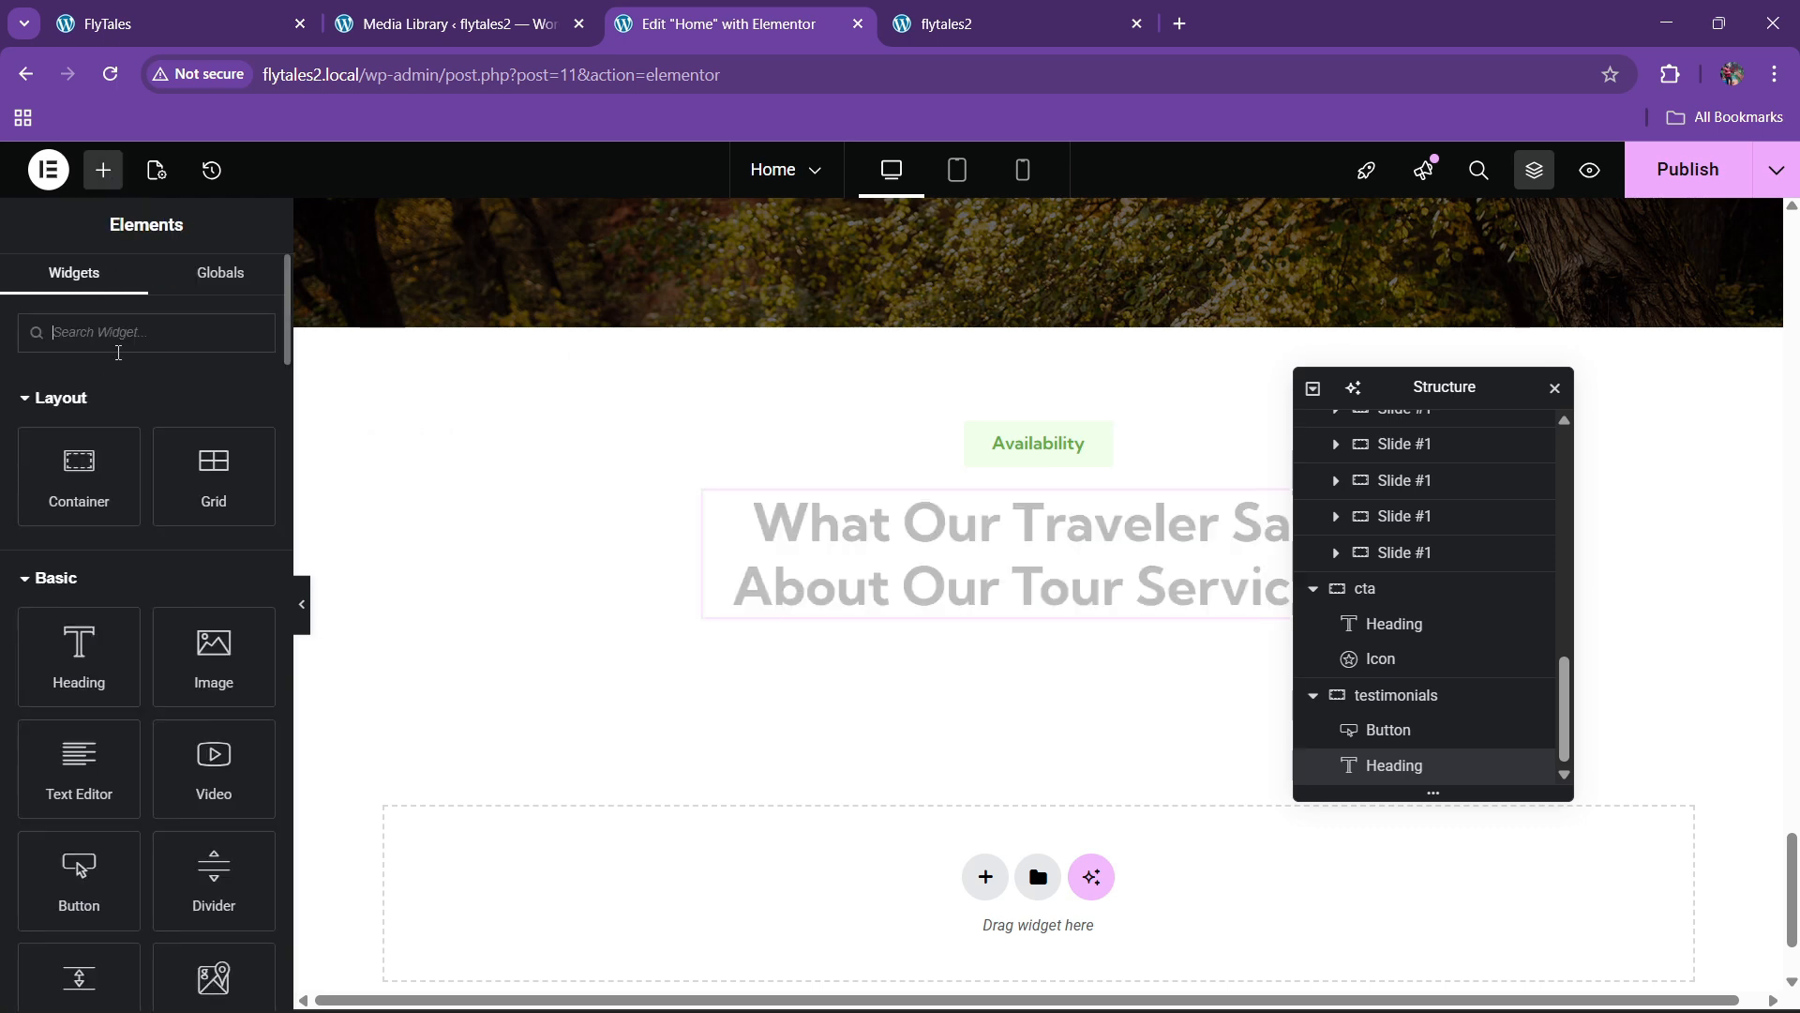
{"action": "type", "text": "carousel"}
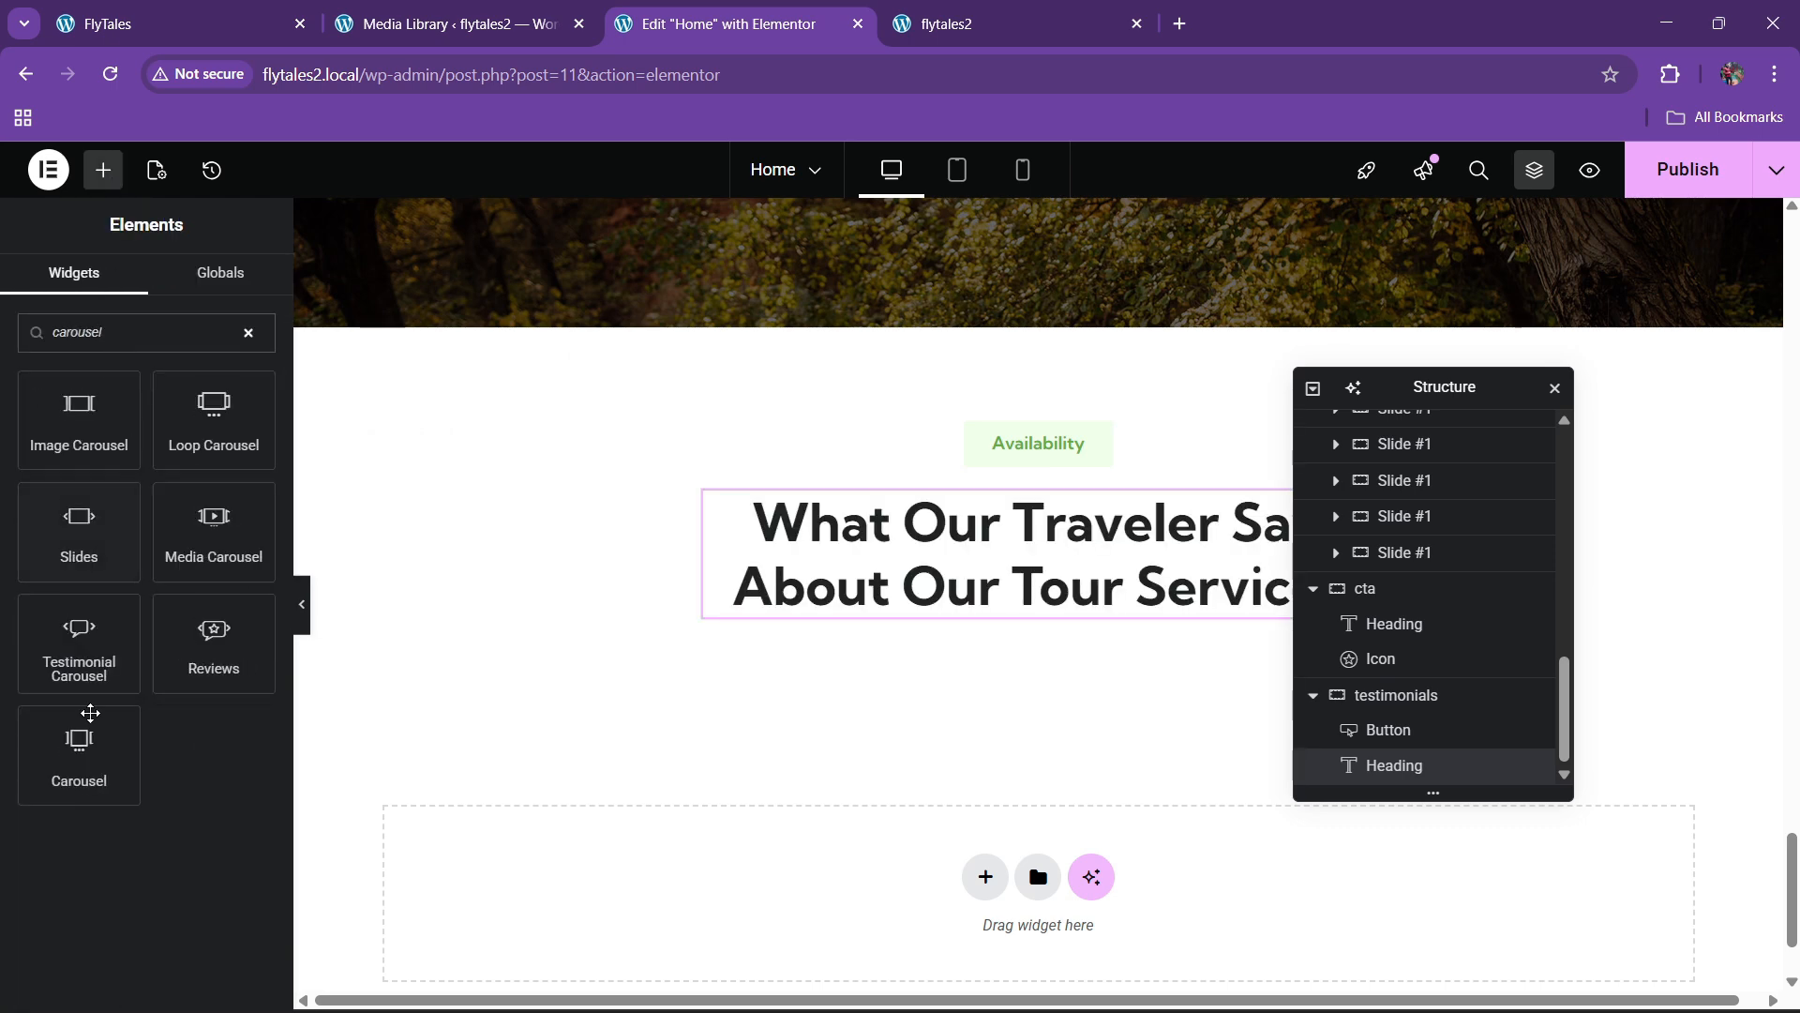
{"action": "left_click_drag", "start_coordinate": [90, 712], "coordinate": [861, 641]}
Set the testimonials carousel to display 2 slides and scroll 1 slide at a time, matching the reference page
{"action": "key", "text": "ctrl+1"}
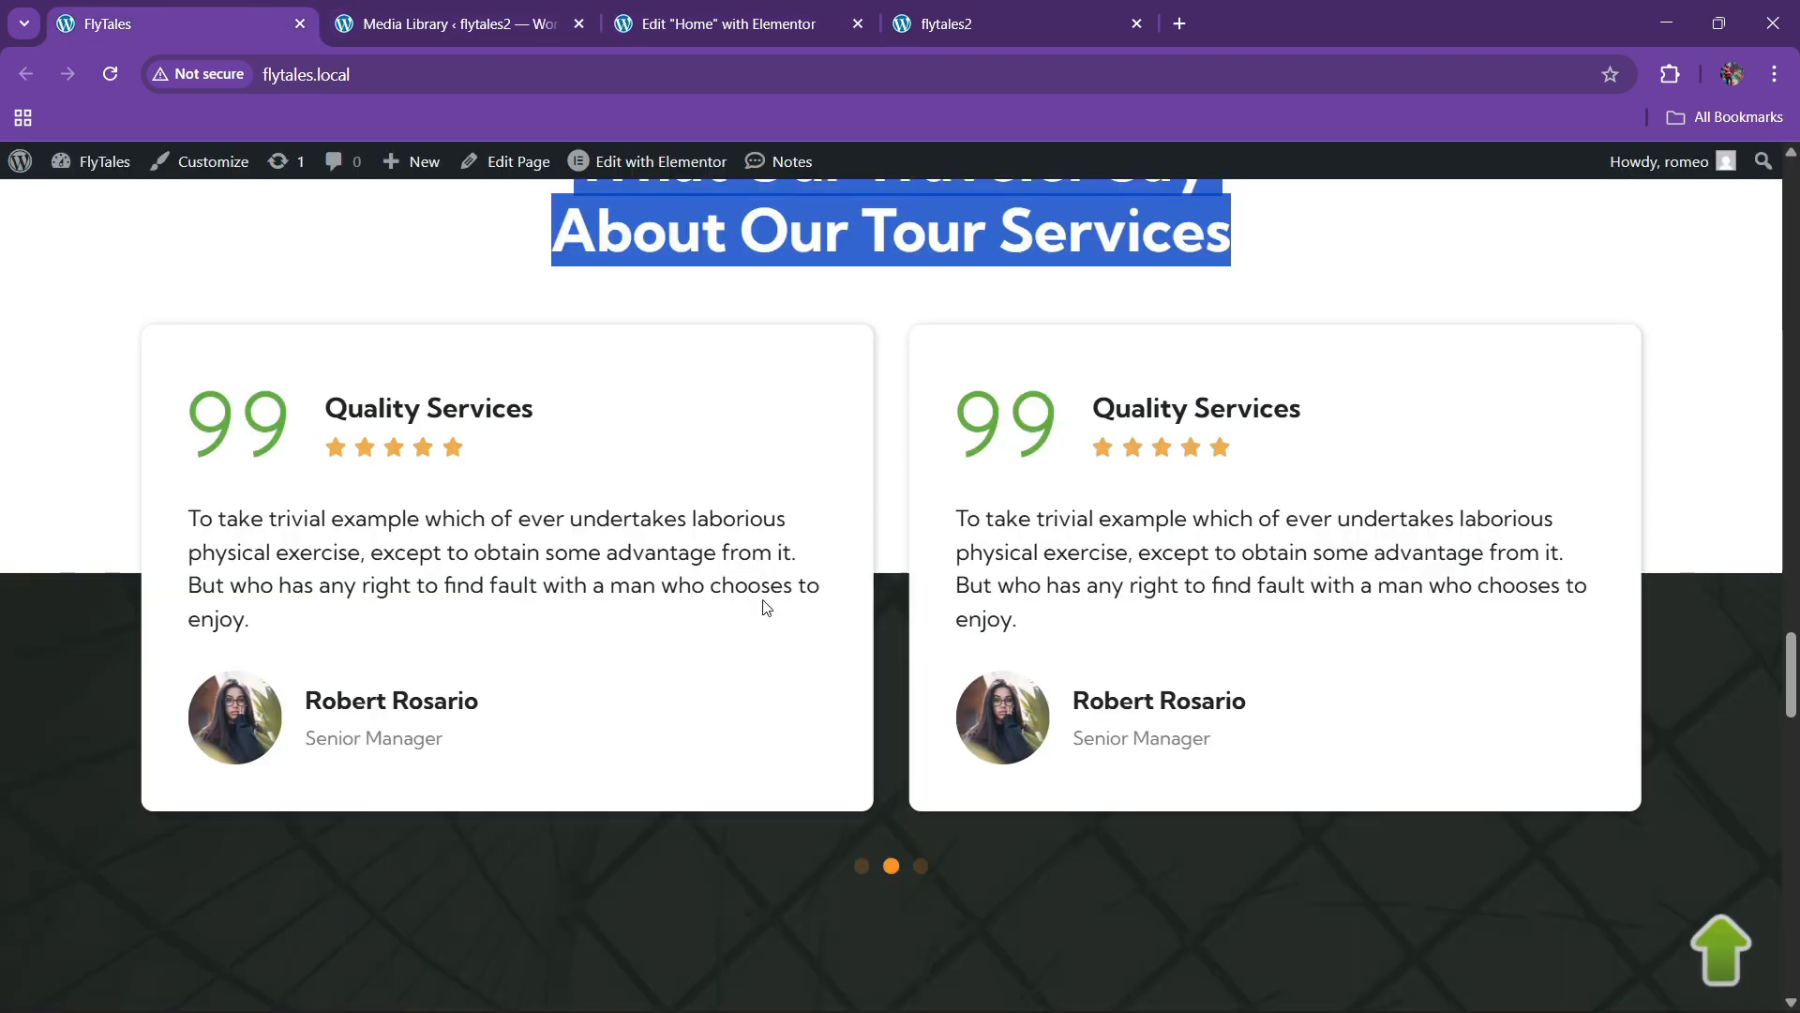
{"action": "left_click", "coordinate": [863, 8]}
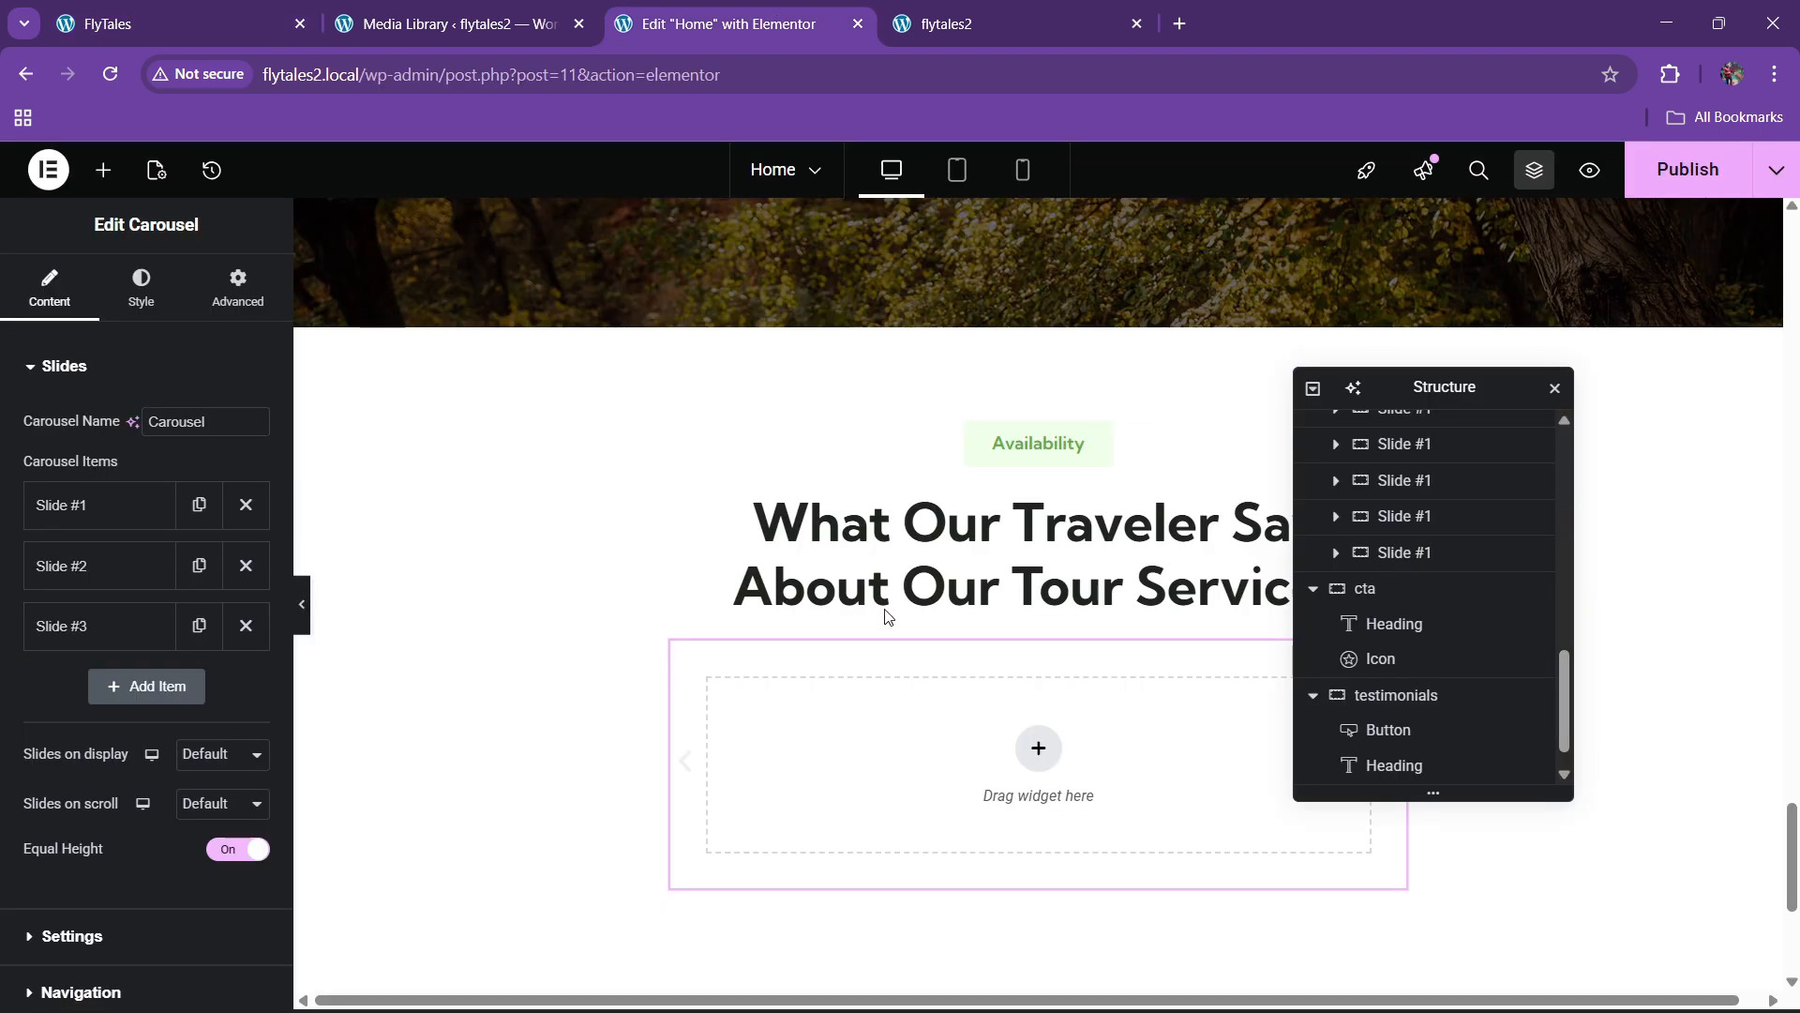
{"action": "scroll", "coordinate": [872, 667], "scroll_direction": "down", "scroll_amount": 1}
{"action": "scroll", "coordinate": [178, 591], "scroll_direction": "down", "scroll_amount": 2}
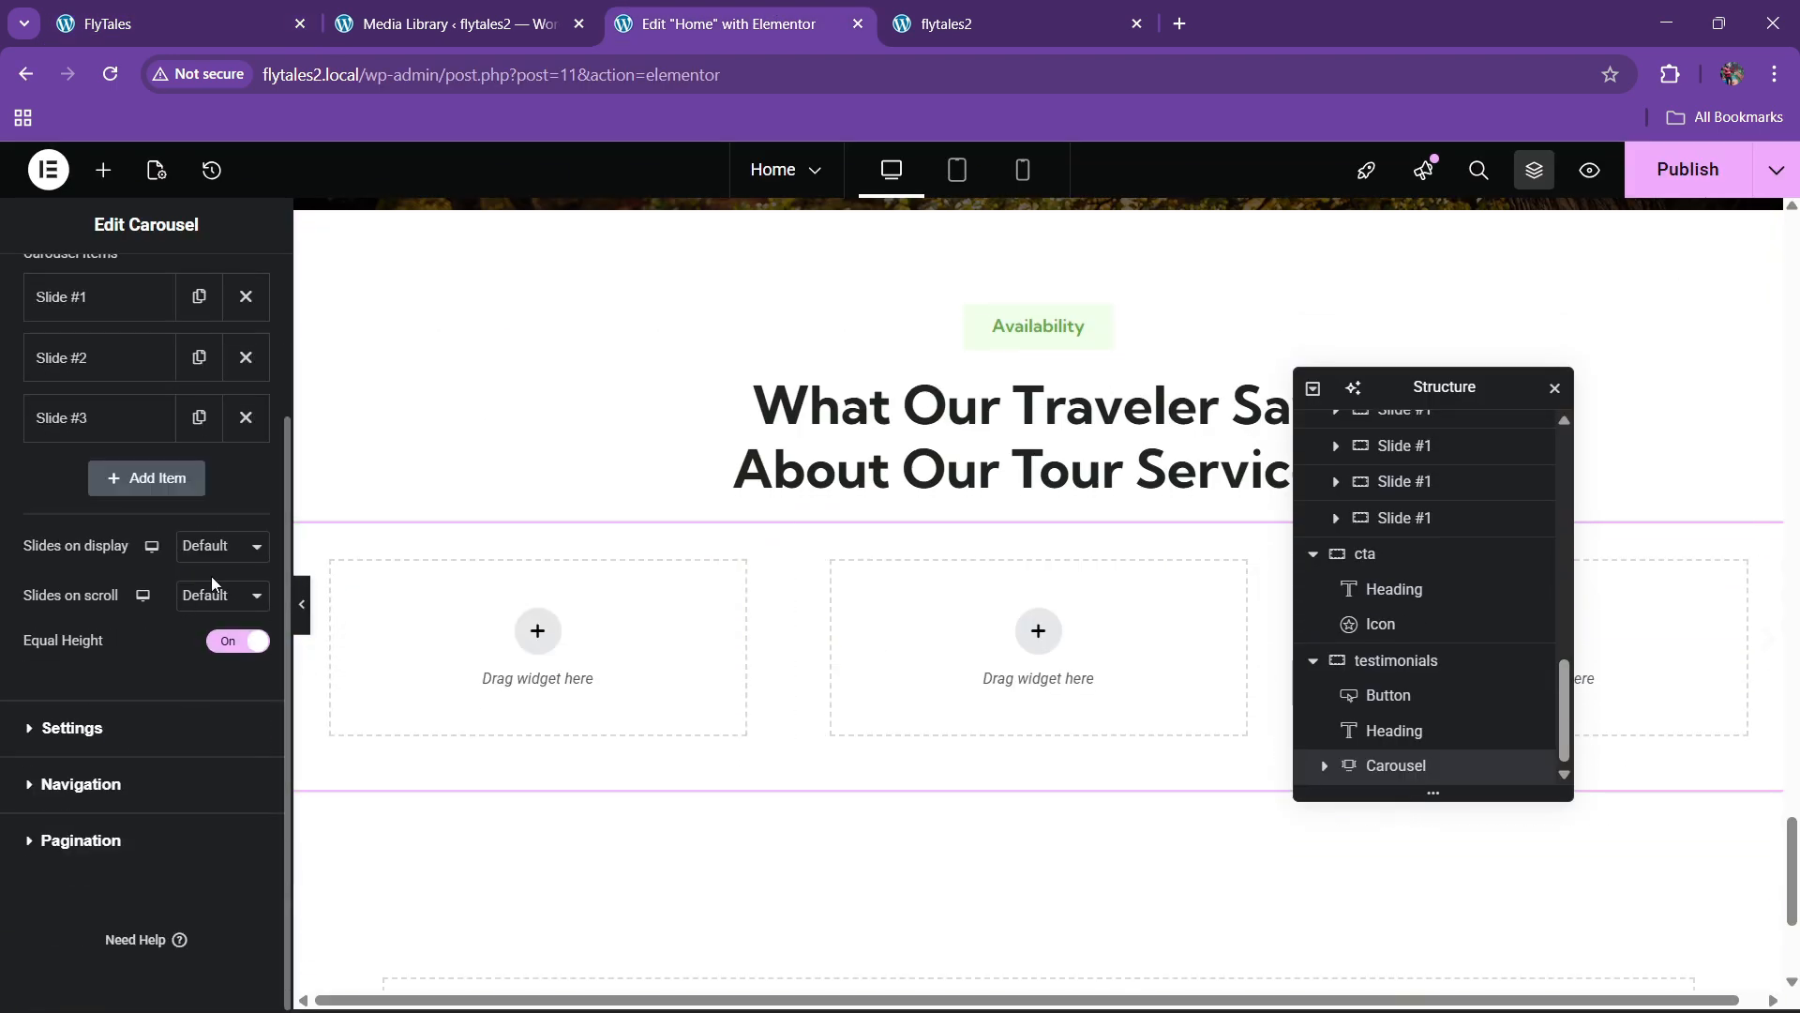
{"action": "left_click", "coordinate": [208, 557]}
{"action": "left_click", "coordinate": [197, 606]}
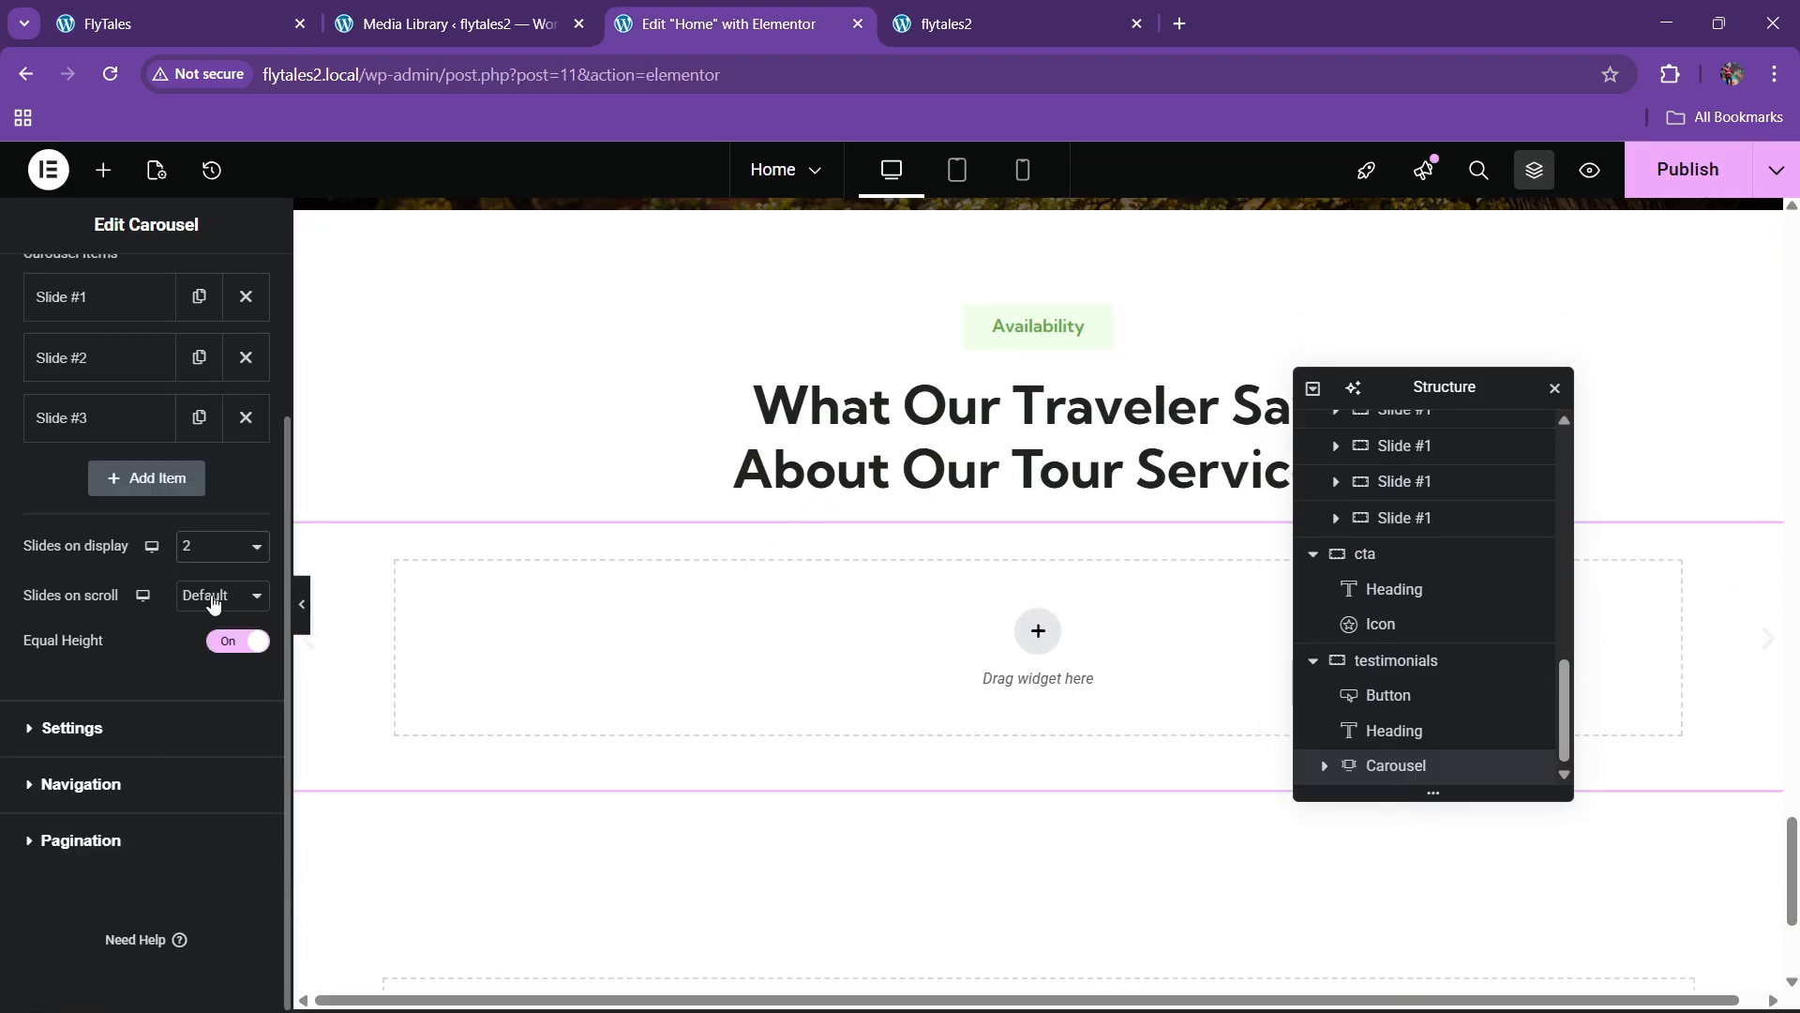
{"action": "left_click", "coordinate": [214, 601]}
{"action": "left_click", "coordinate": [219, 597]}
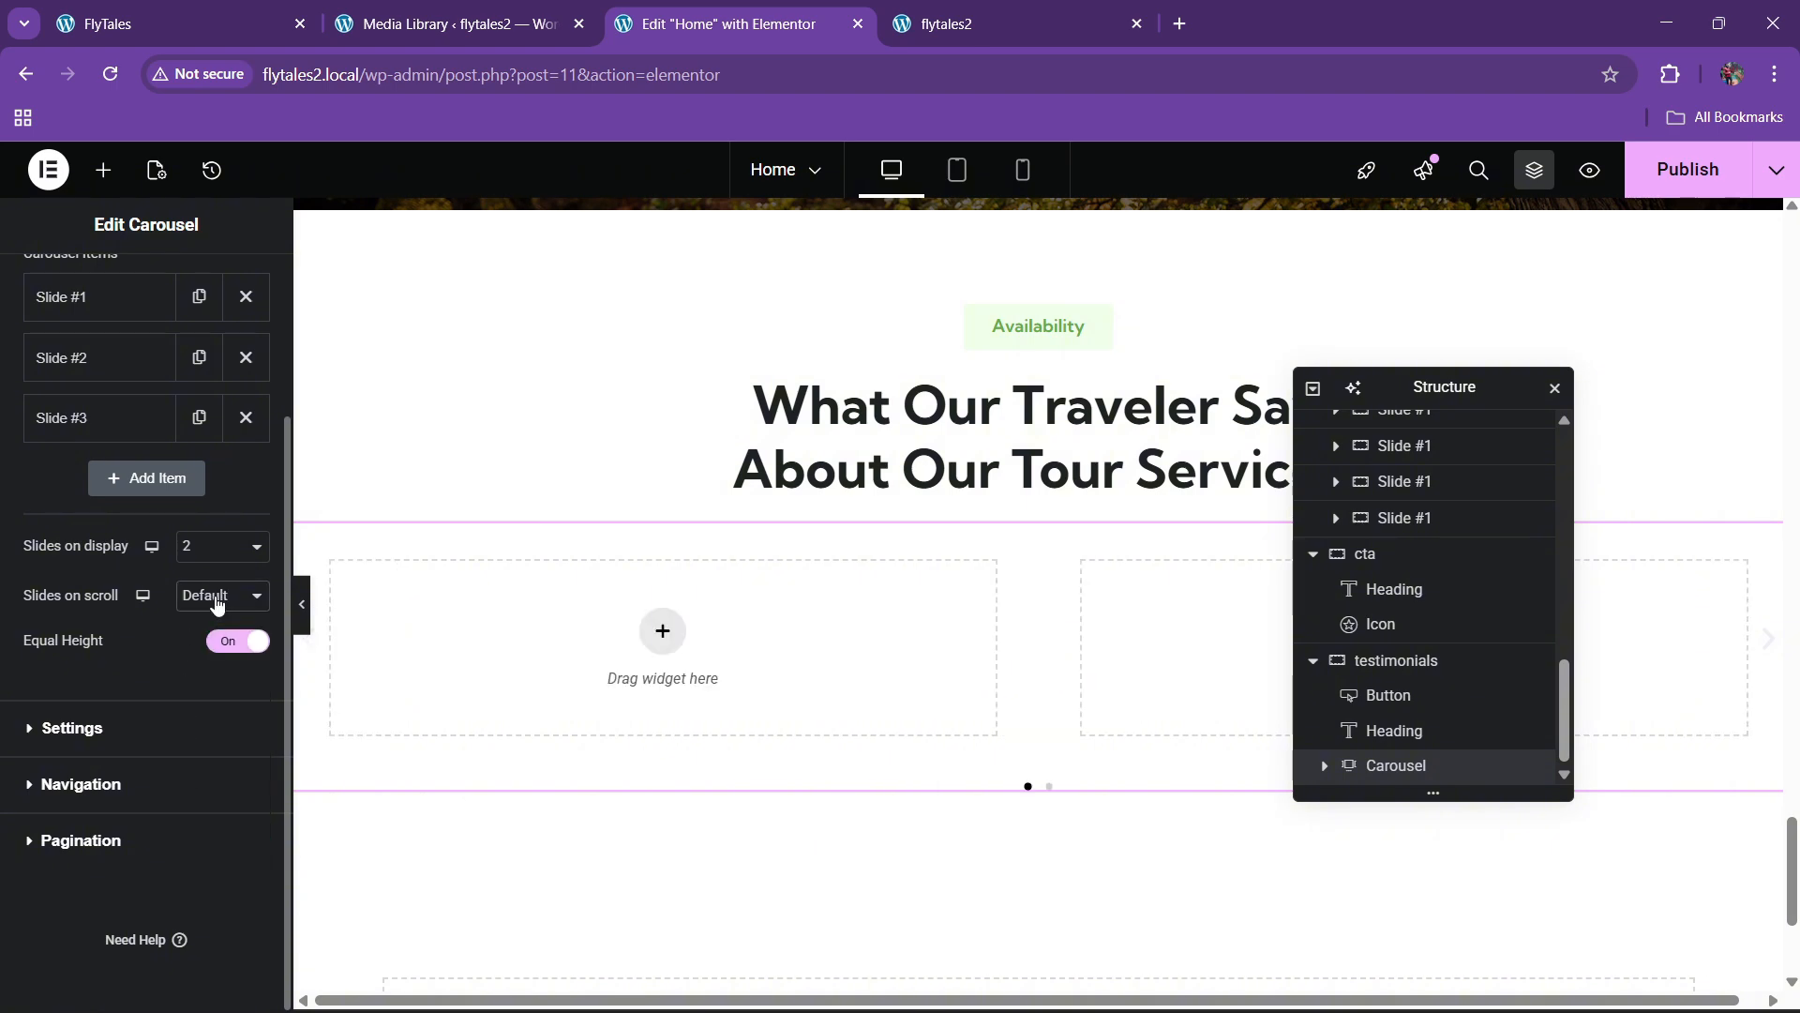
{"action": "left_click", "coordinate": [210, 626]}
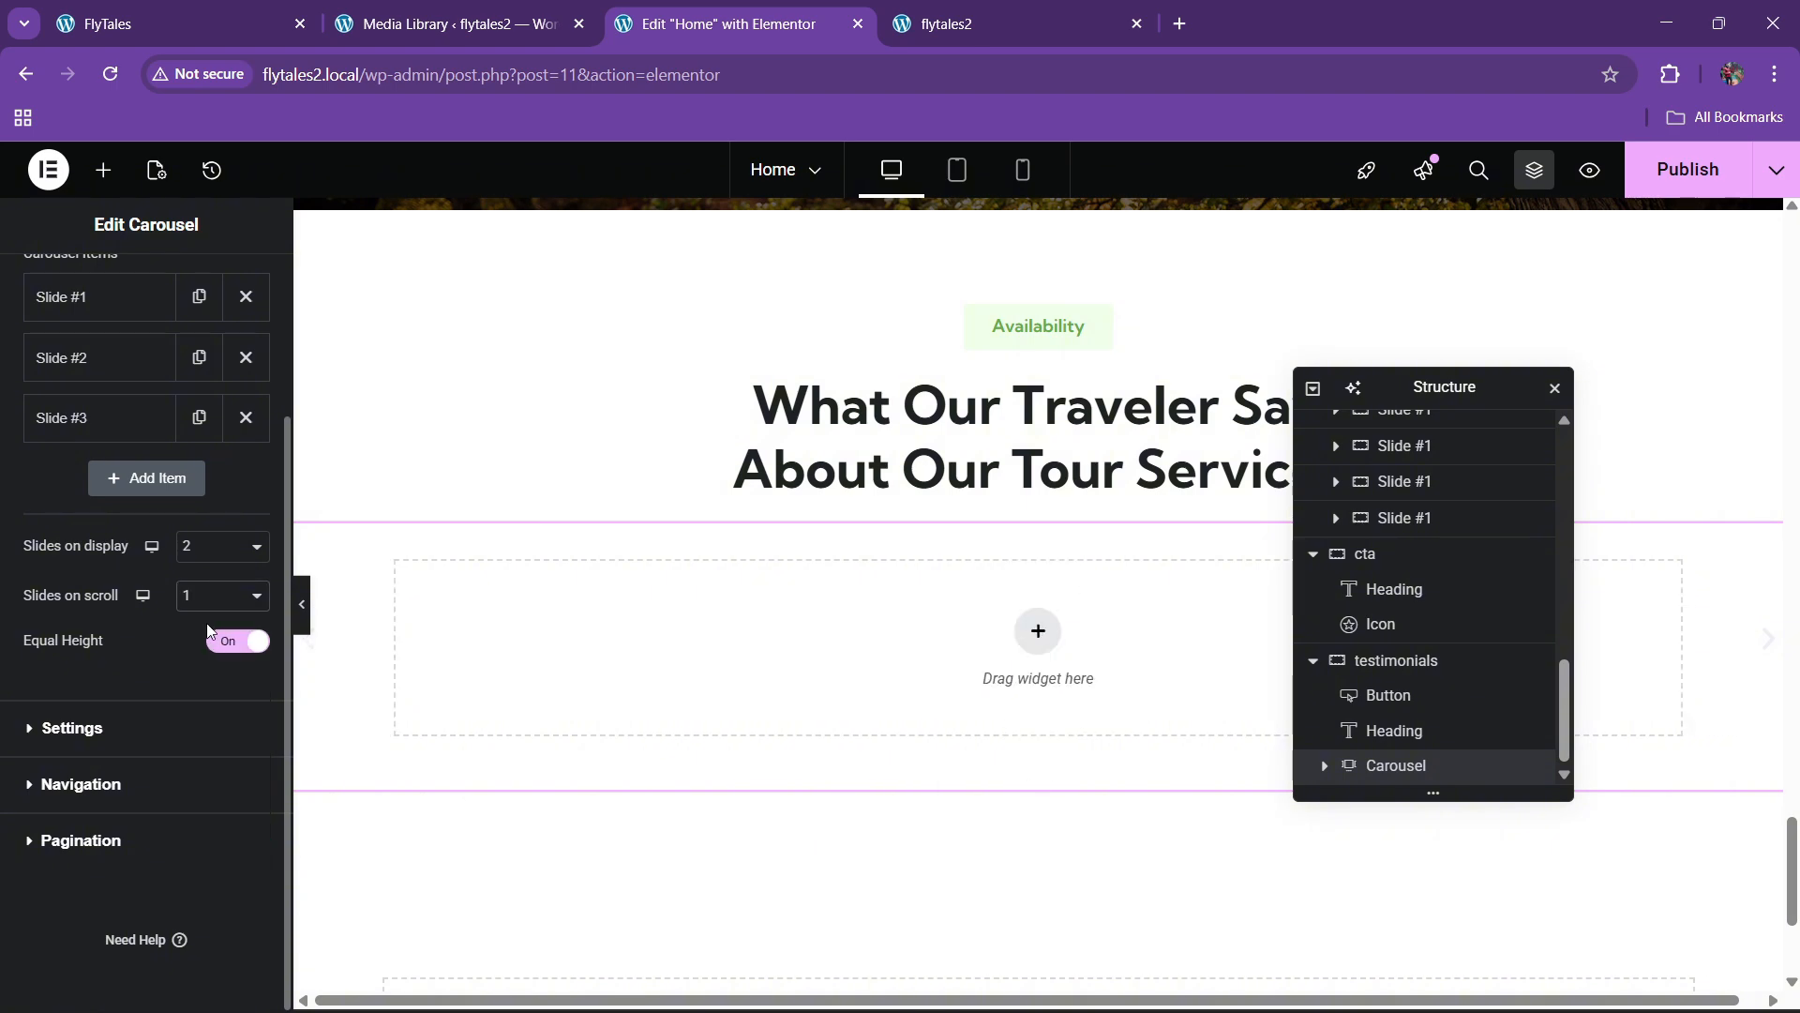
Set the testimonials carousel's scroll speed to 3000 ms
{"action": "left_click", "coordinate": [97, 730]}
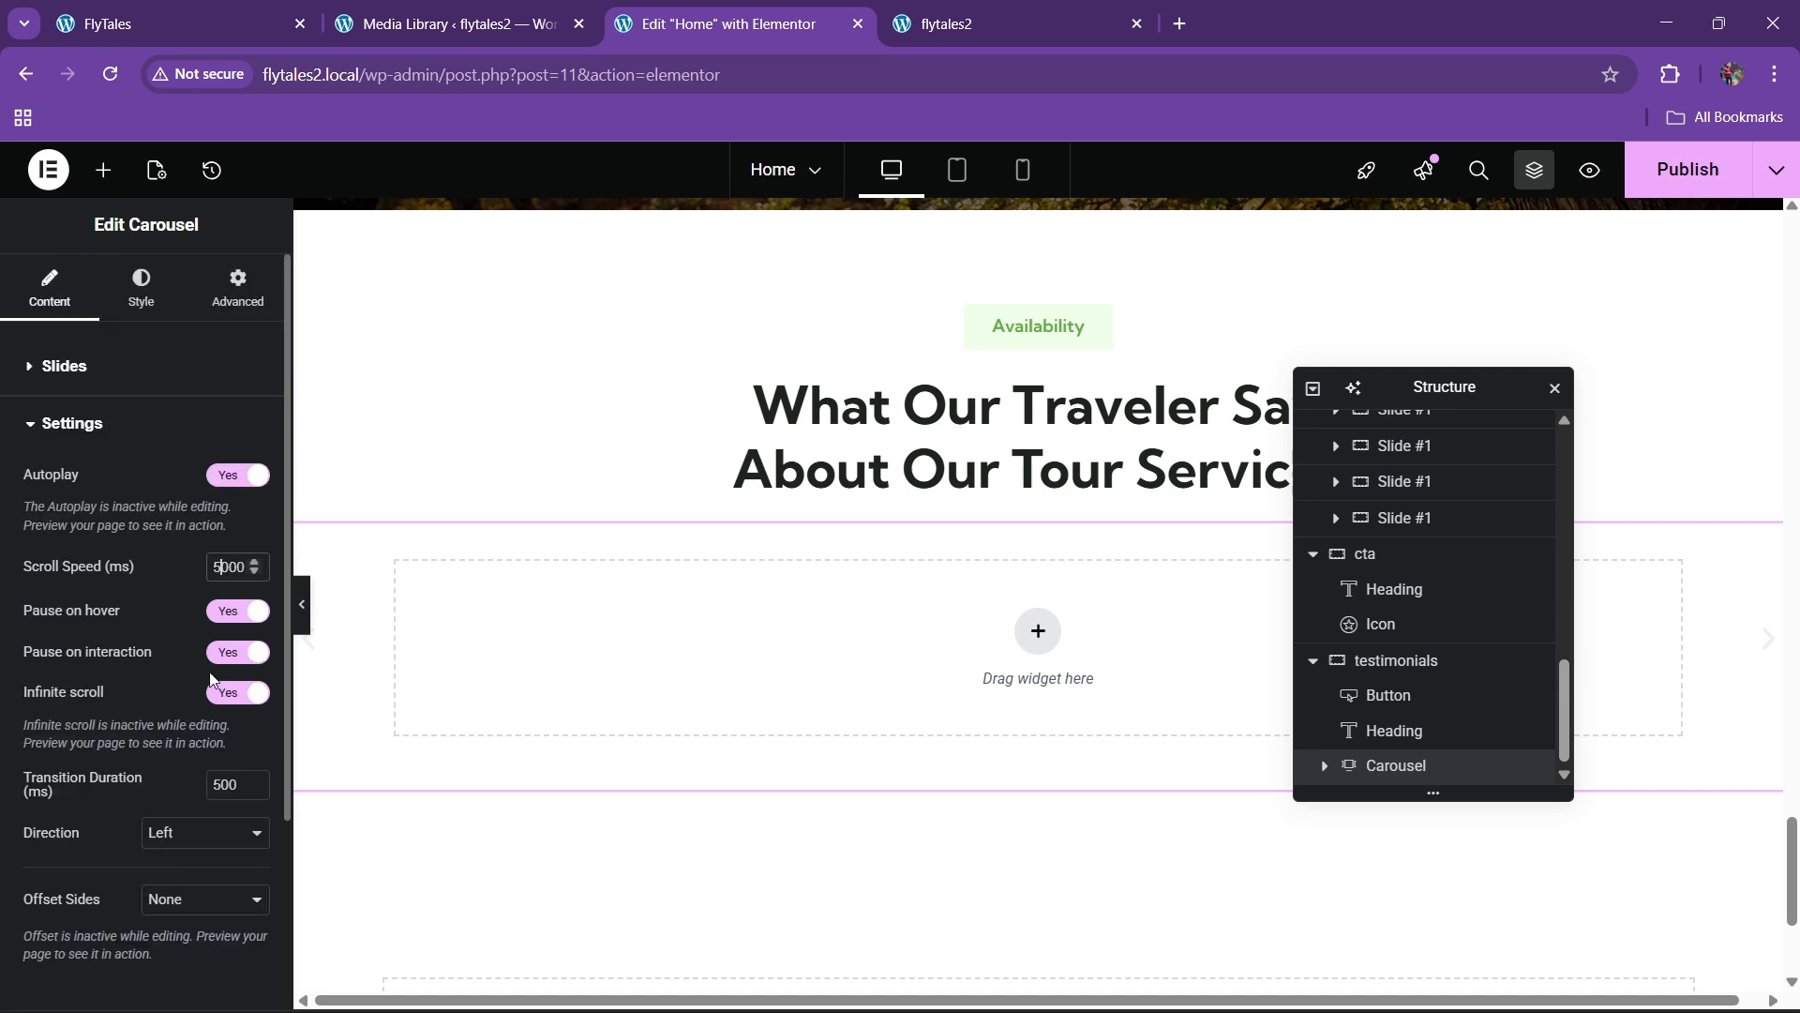
{"action": "key", "text": "BackSpace"}
{"action": "type", "text": "3"}
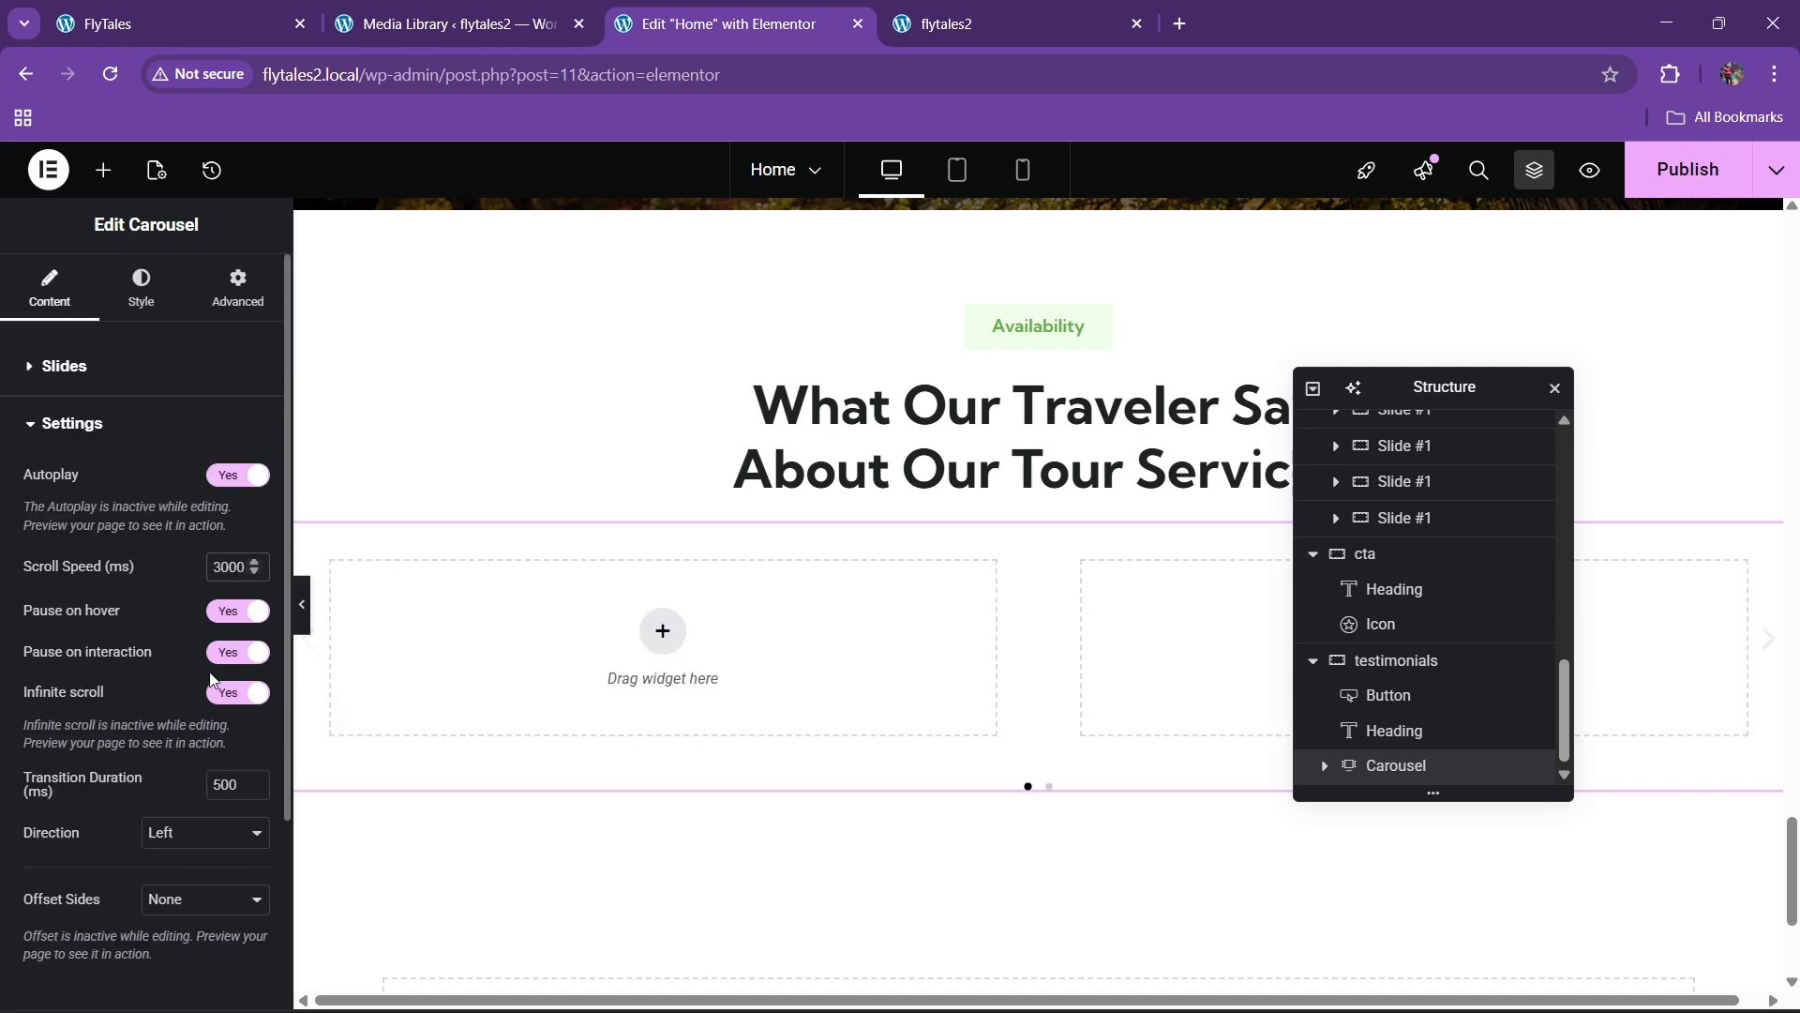
Hide the testimonials carousel's navigation arrows and check its pagination and slides settings
{"action": "scroll", "coordinate": [210, 677], "scroll_direction": "down", "scroll_amount": 3}
{"action": "left_click", "coordinate": [80, 784]}
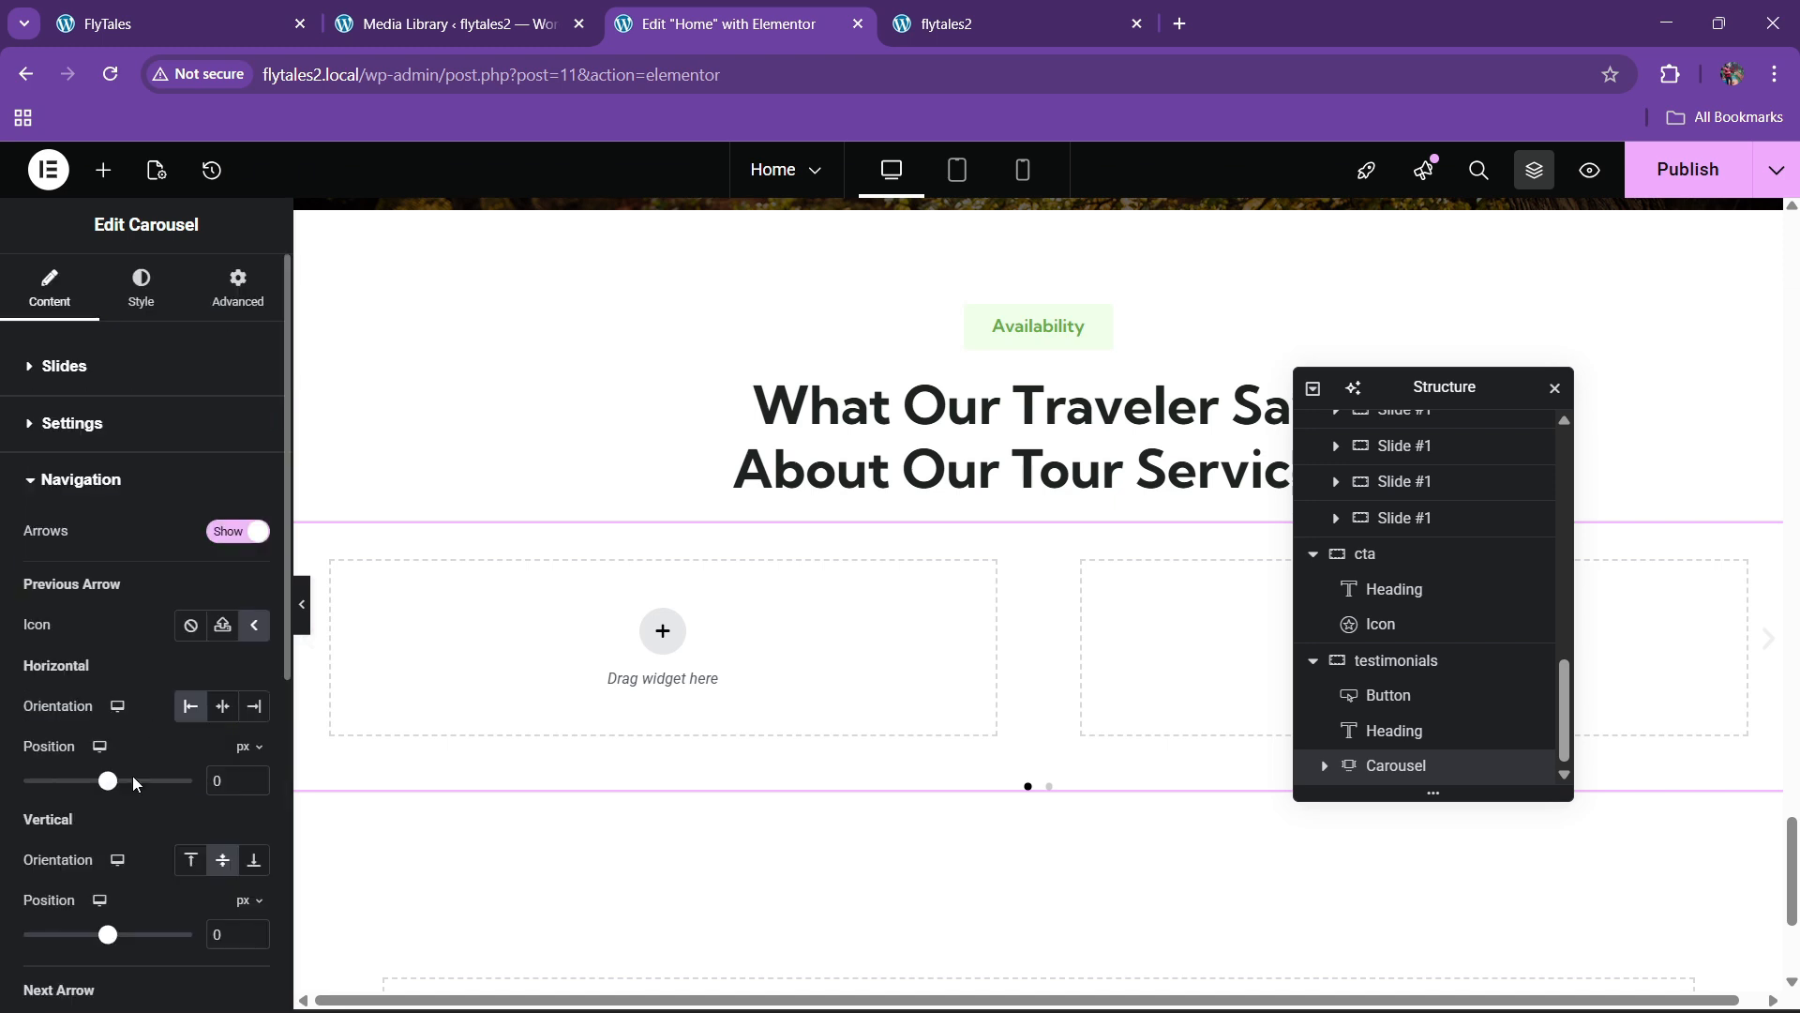
{"action": "left_click", "coordinate": [234, 536]}
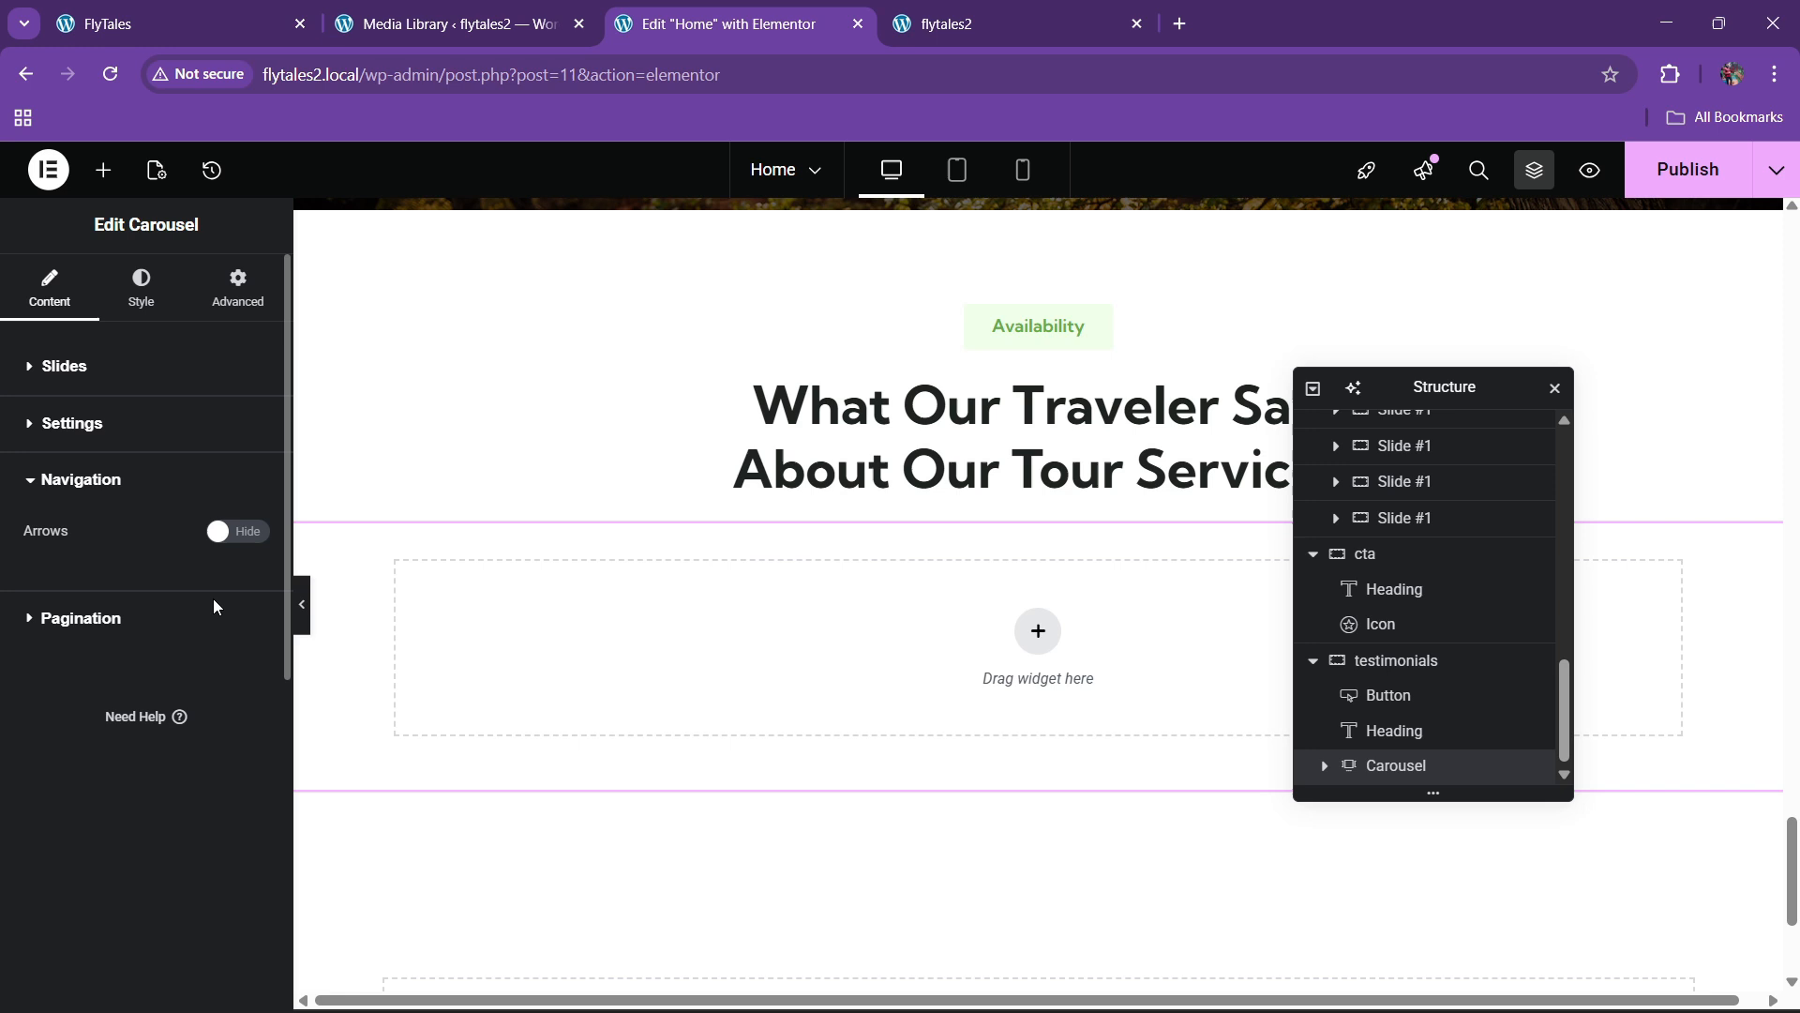
{"action": "left_click", "coordinate": [160, 619]}
{"action": "left_click", "coordinate": [76, 369]}
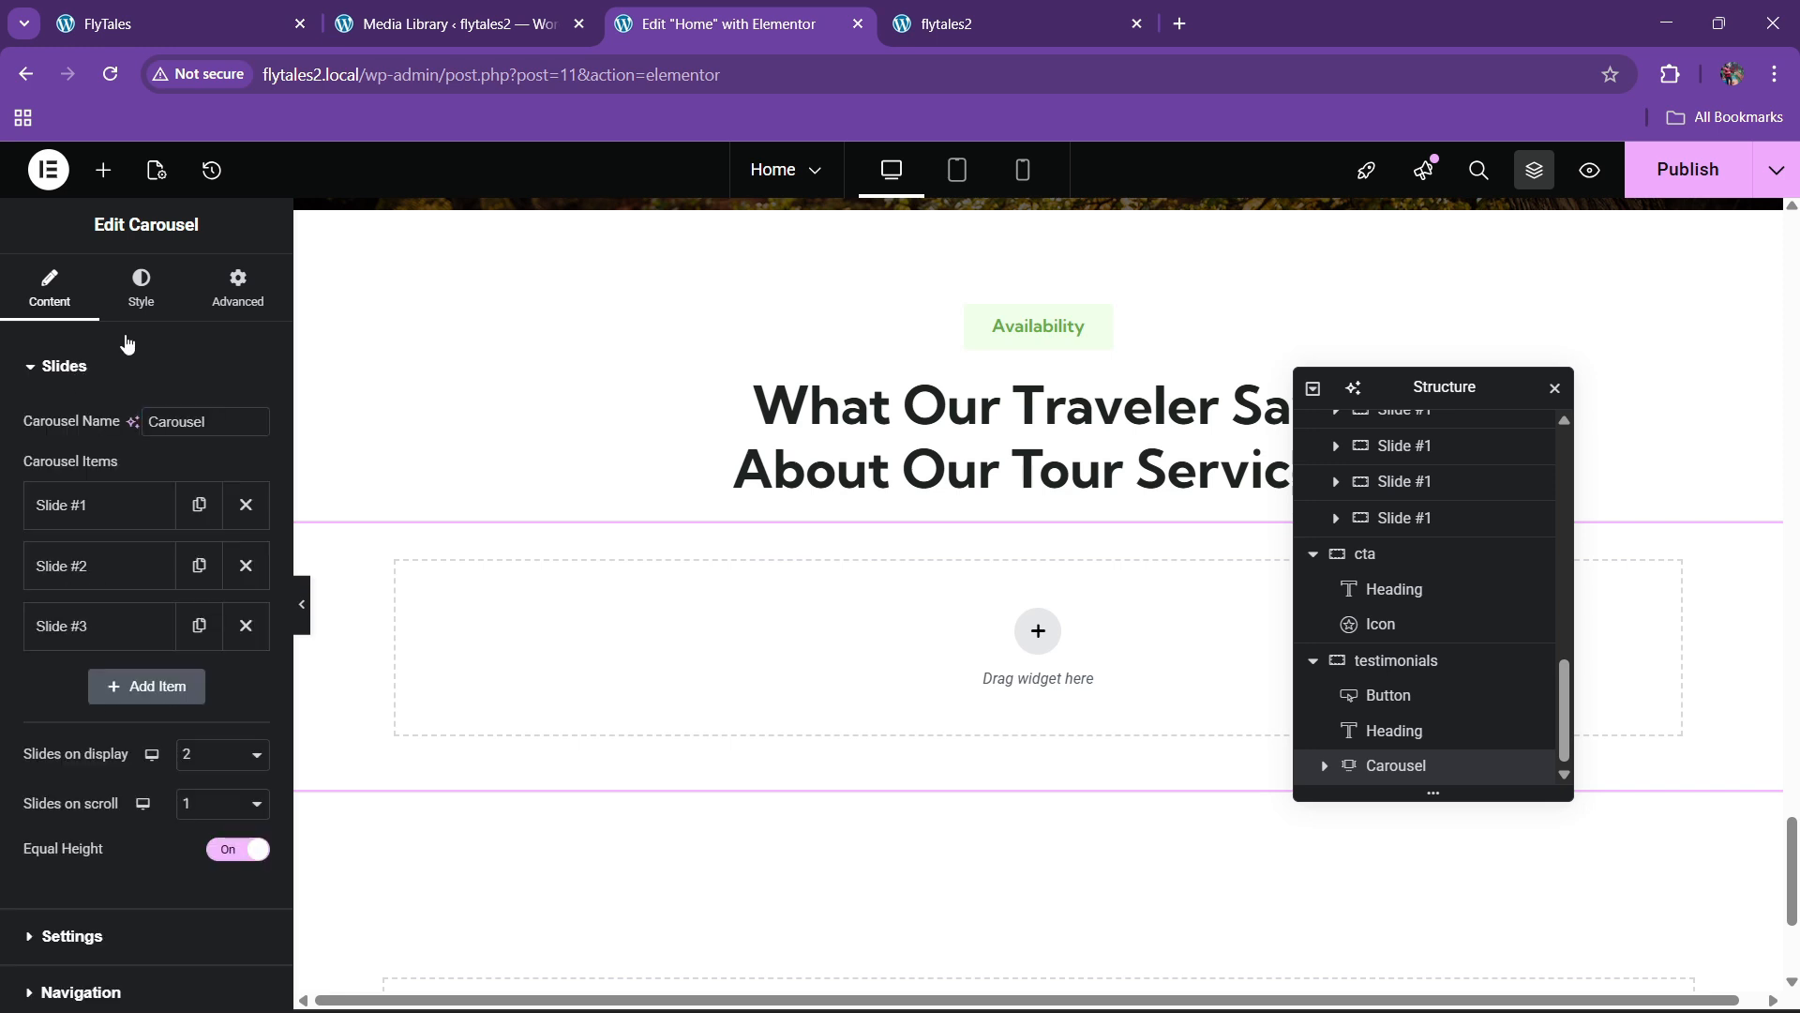
Compare the carousel's slide styling with the reference testimonials slider and set the carousel's padding to 0 on all sides
{"action": "left_click", "coordinate": [140, 286]}
{"action": "left_click", "coordinate": [108, 24]}
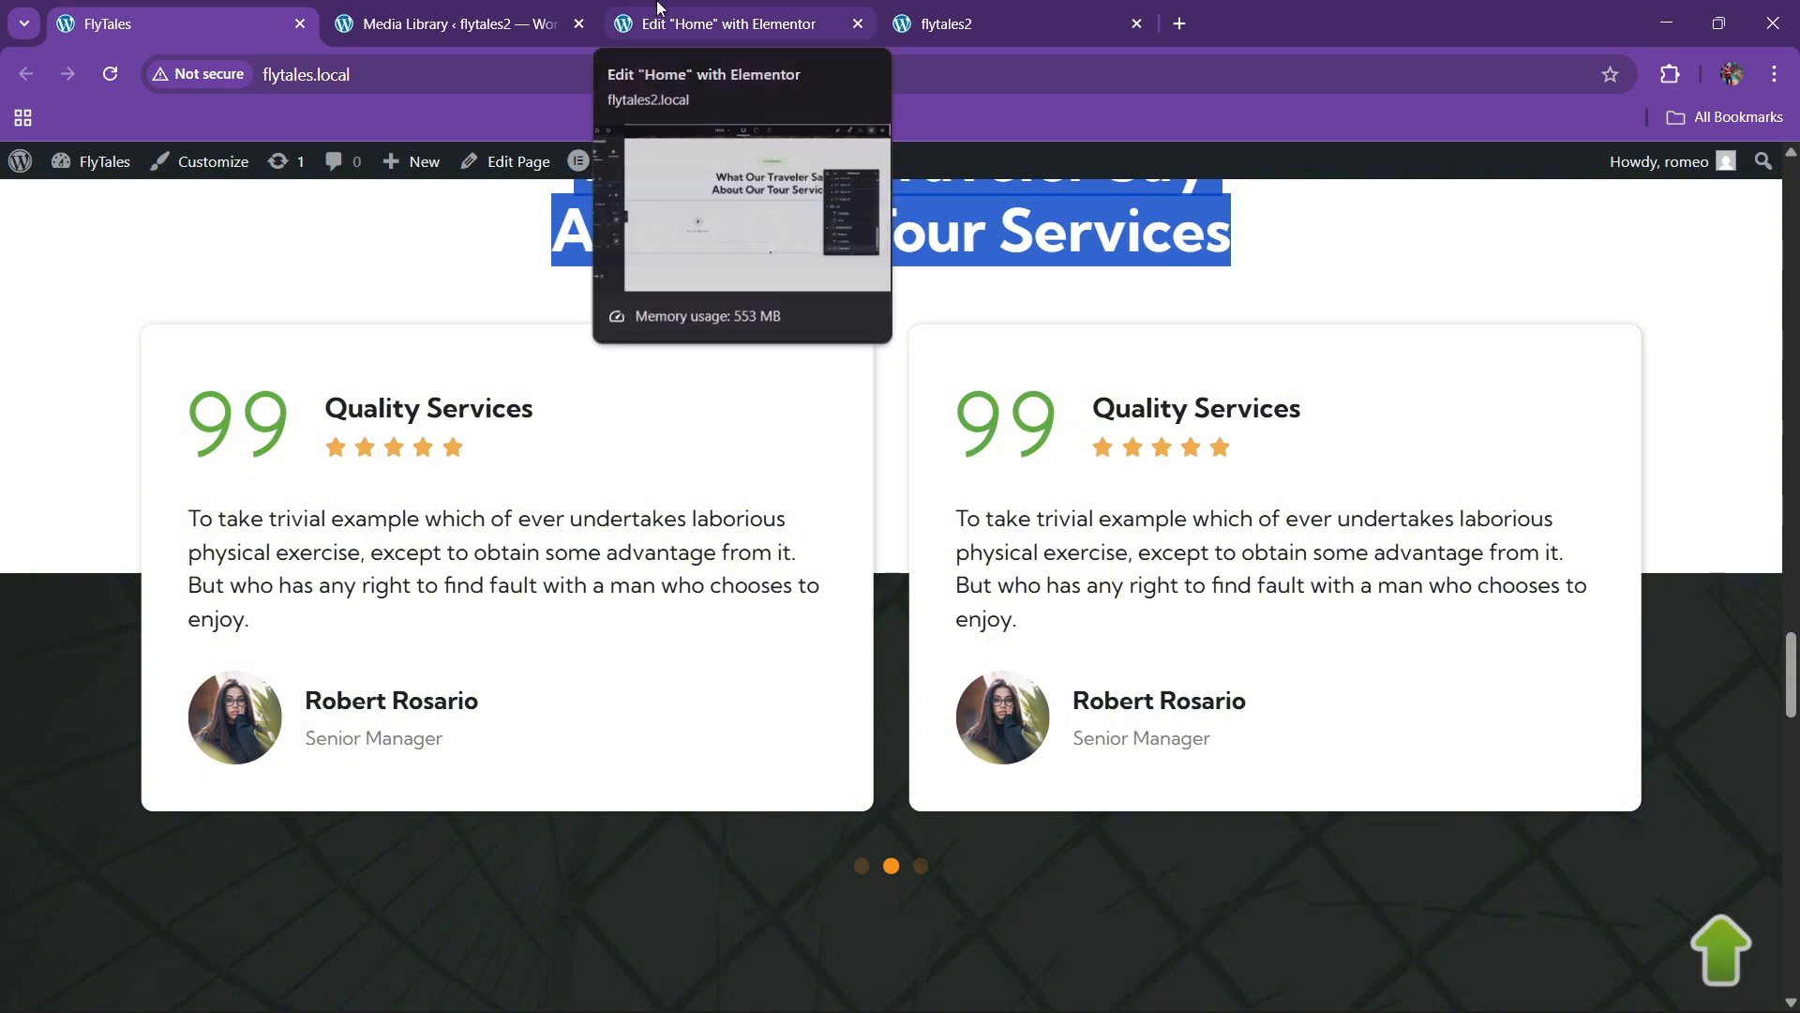
{"action": "left_click", "coordinate": [660, 12]}
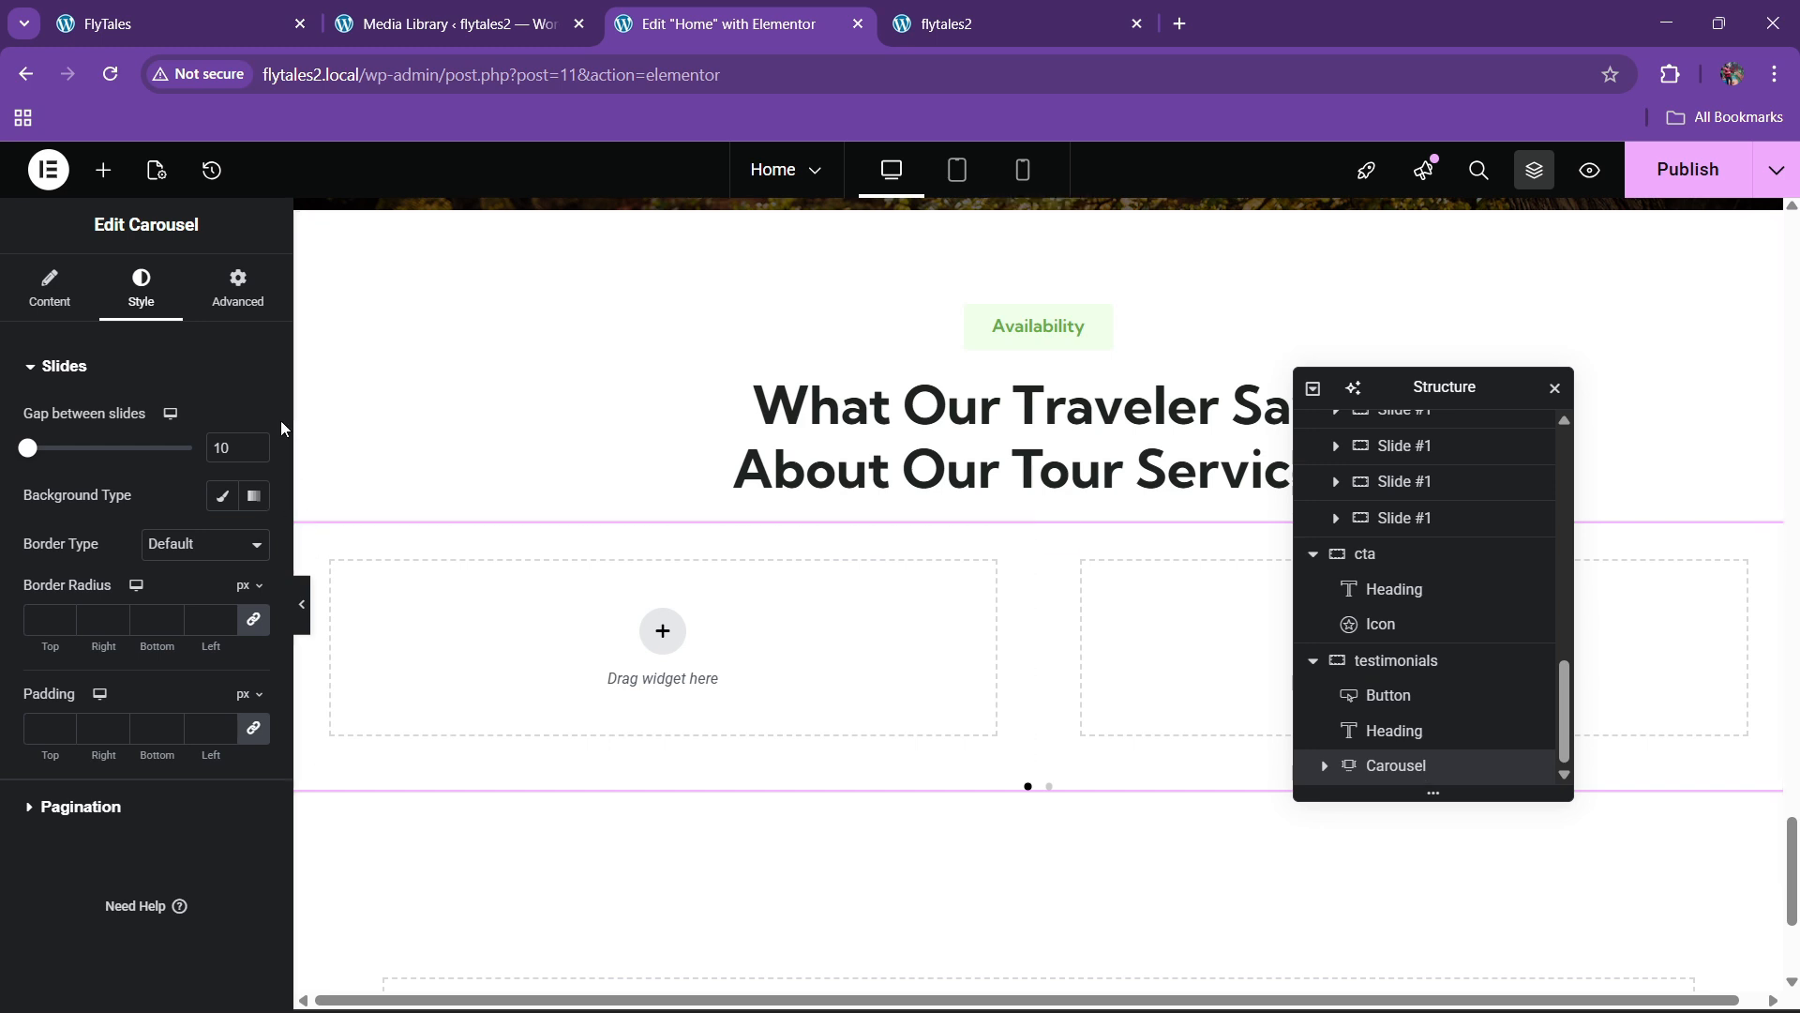
{"action": "left_click", "coordinate": [240, 309]}
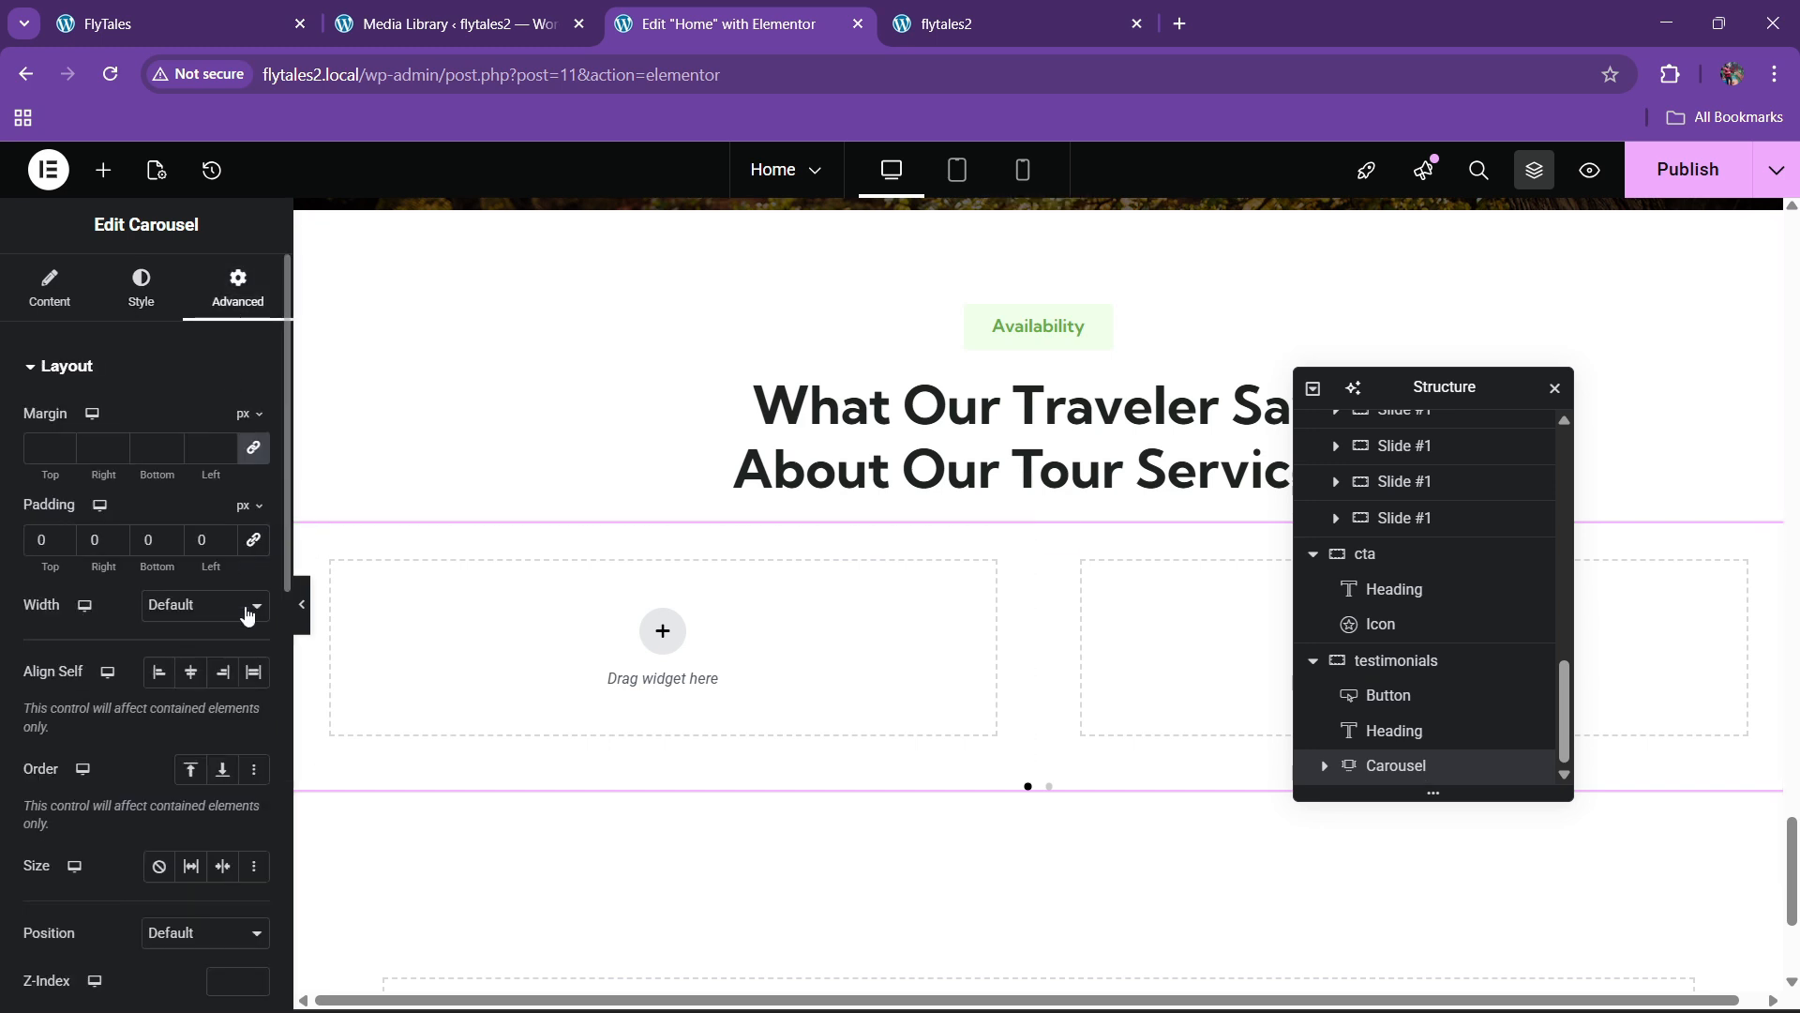
{"action": "left_click", "coordinate": [48, 287]}
{"action": "left_click", "coordinate": [237, 287]}
Set the content width of the testimonials carousel's Slide #1 to Full Width and its padding to 0 on all sides
{"action": "left_click", "coordinate": [1318, 766]}
{"action": "left_click", "coordinate": [1401, 692]}
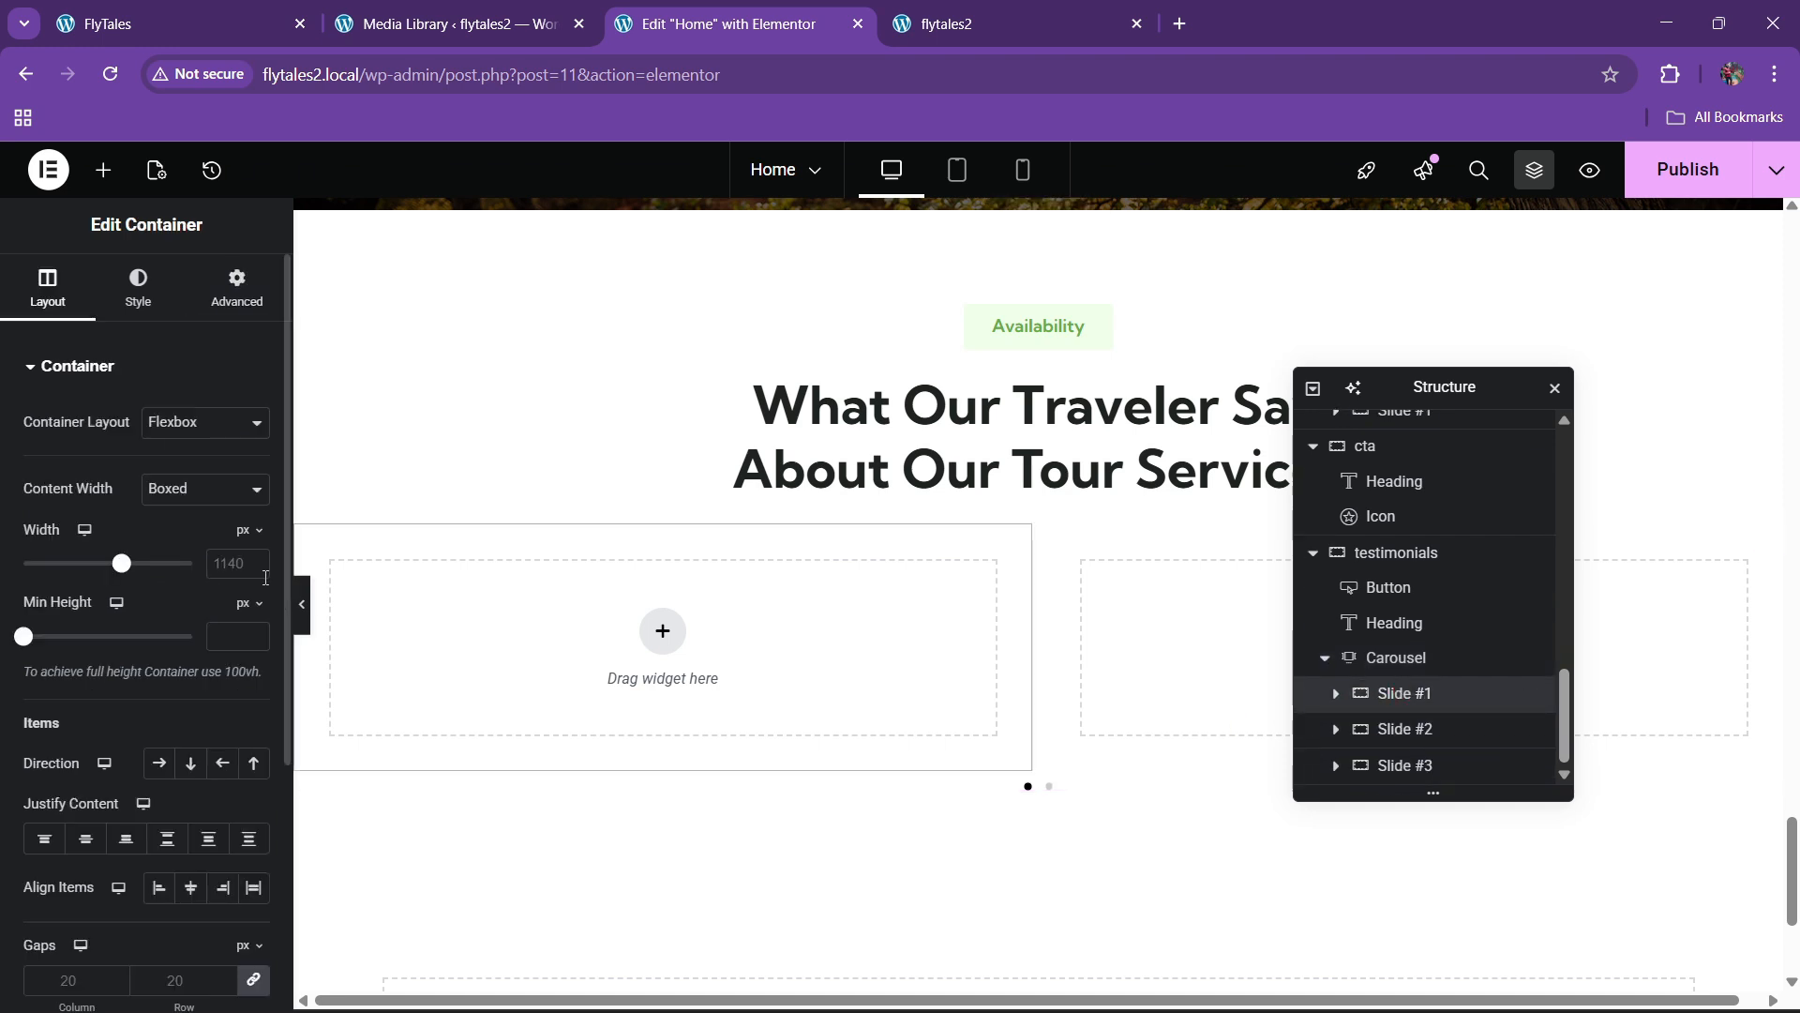
{"action": "left_click", "coordinate": [204, 489]}
{"action": "left_click", "coordinate": [187, 536]}
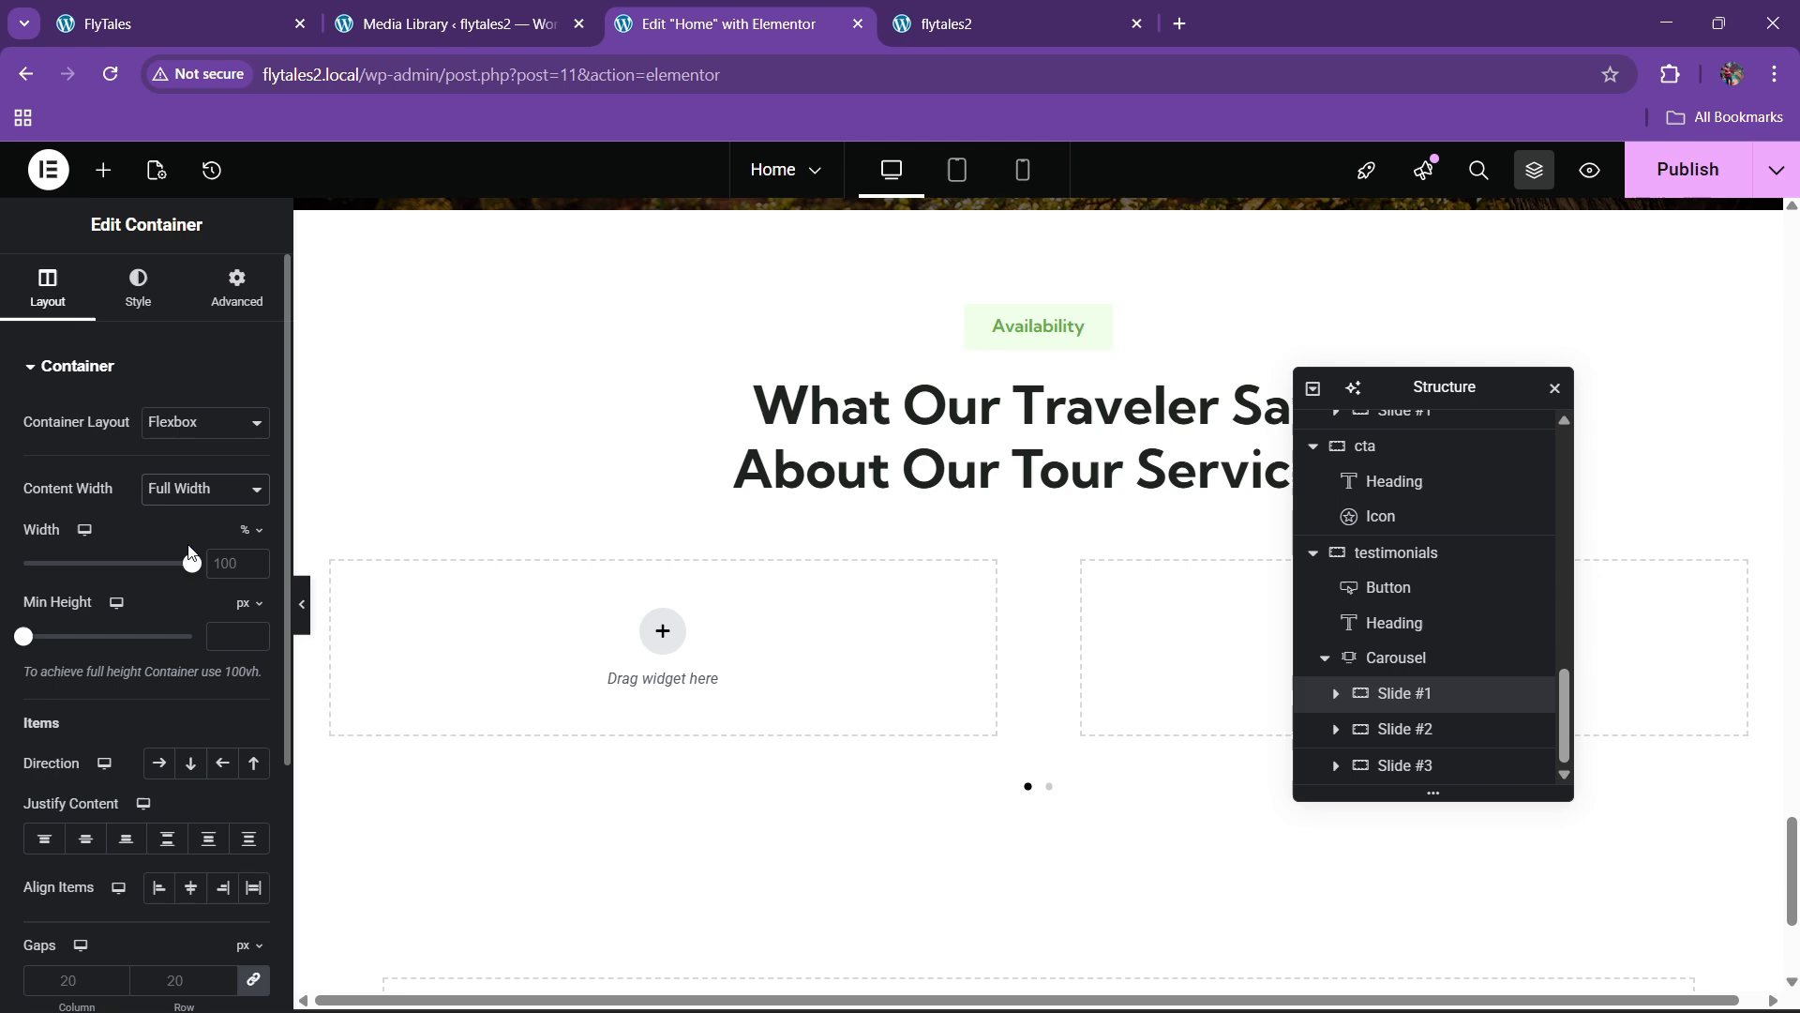
{"action": "left_click", "coordinate": [237, 290]}
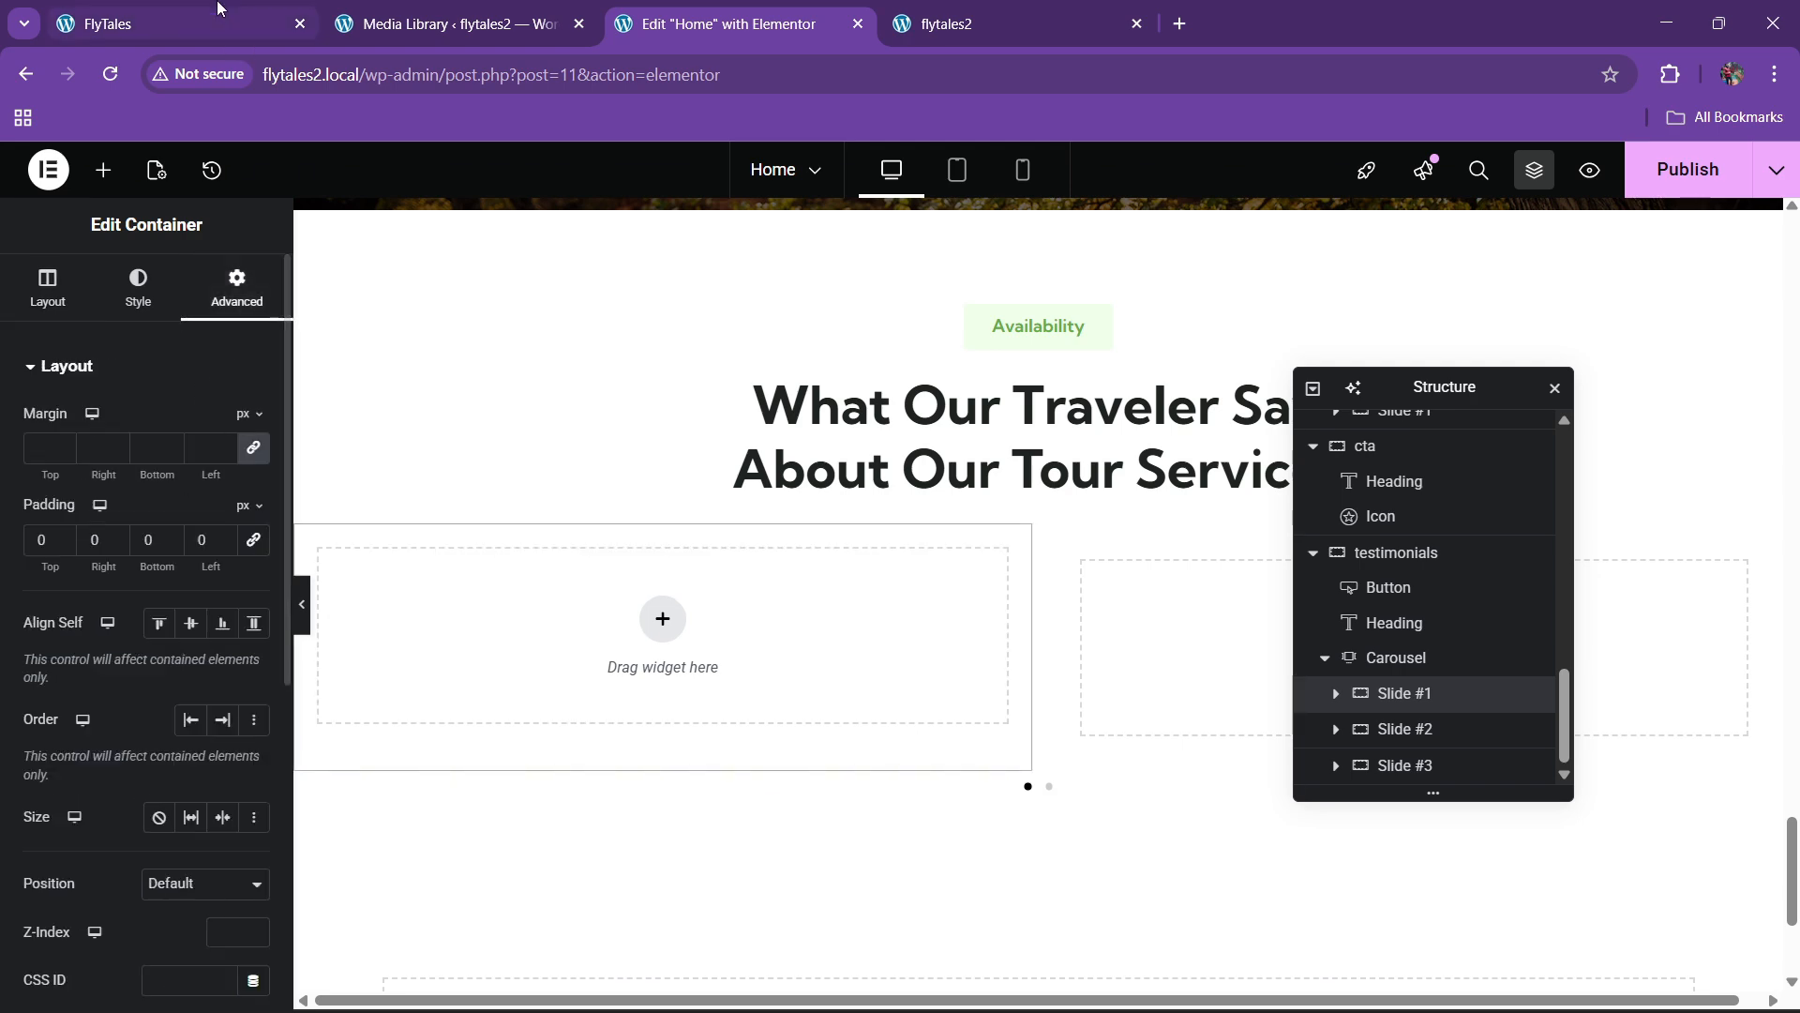
Check the reference testimonial card and add a new container inside the carousel's Slide #1
{"action": "left_click", "coordinate": [178, 24]}
{"action": "left_click", "coordinate": [727, 23]}
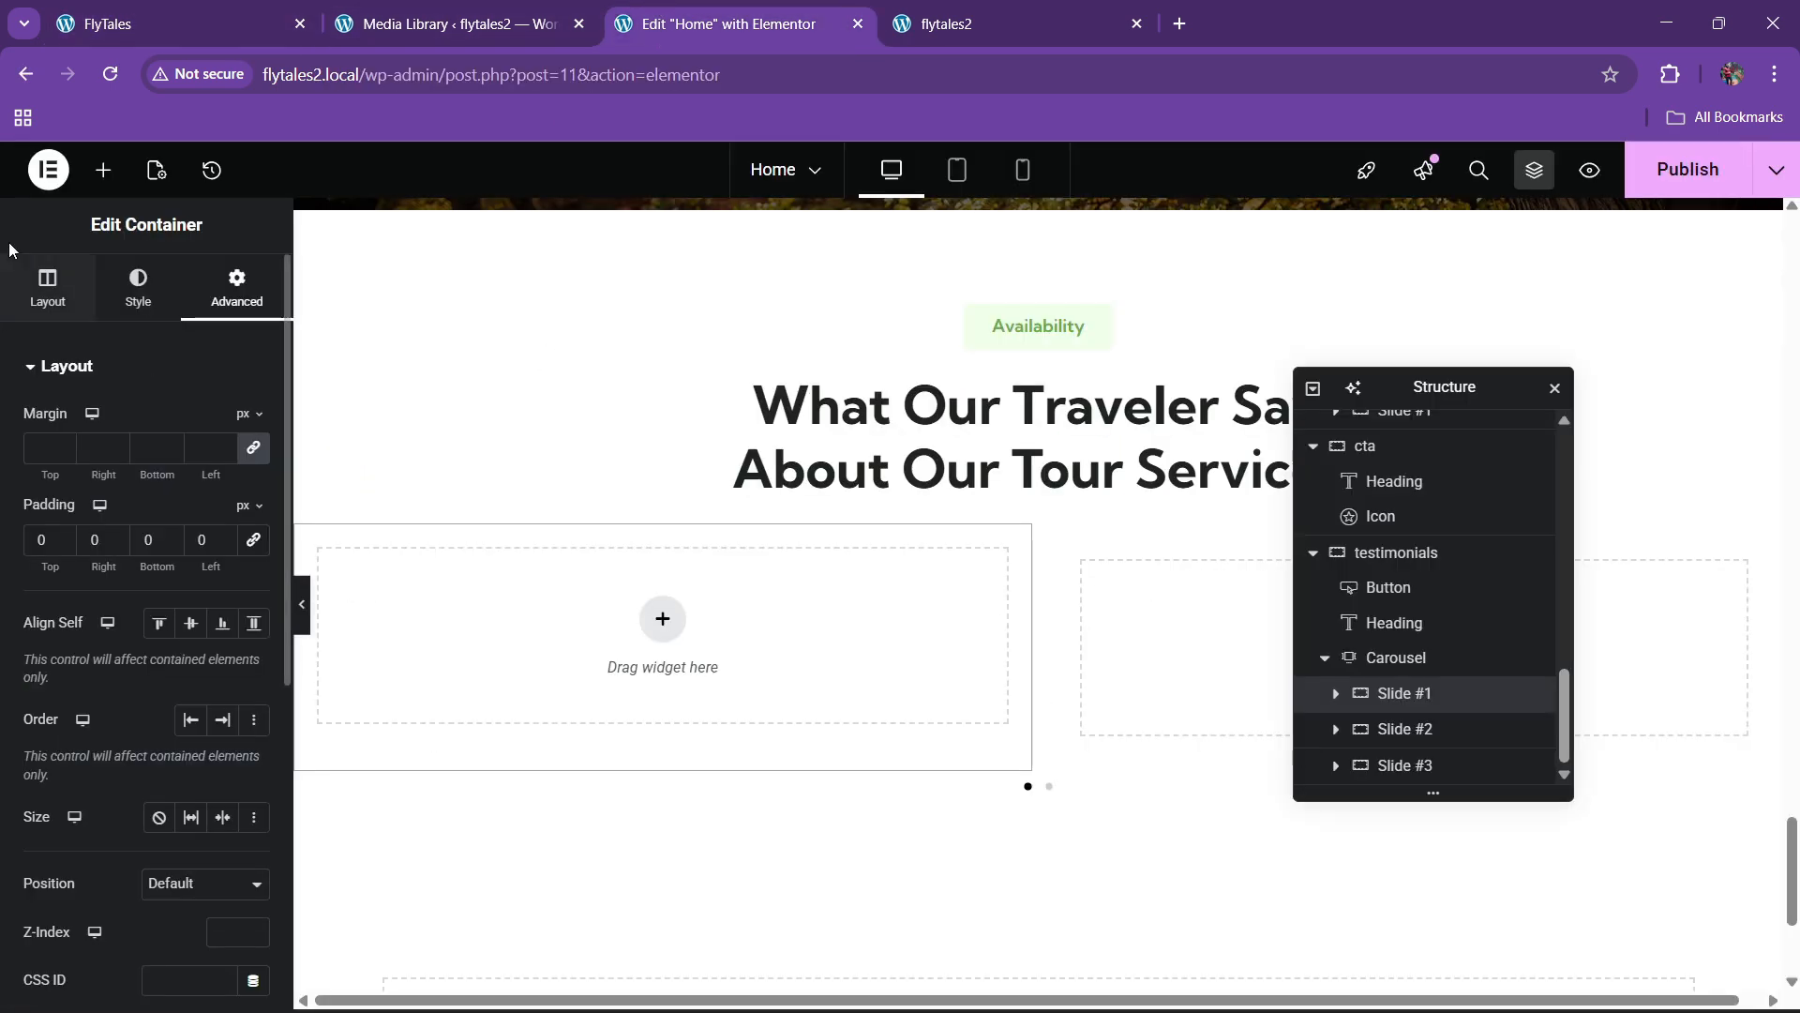
{"action": "left_click", "coordinate": [95, 171]}
{"action": "left_click_drag", "start_coordinate": [69, 474], "coordinate": [590, 610]}
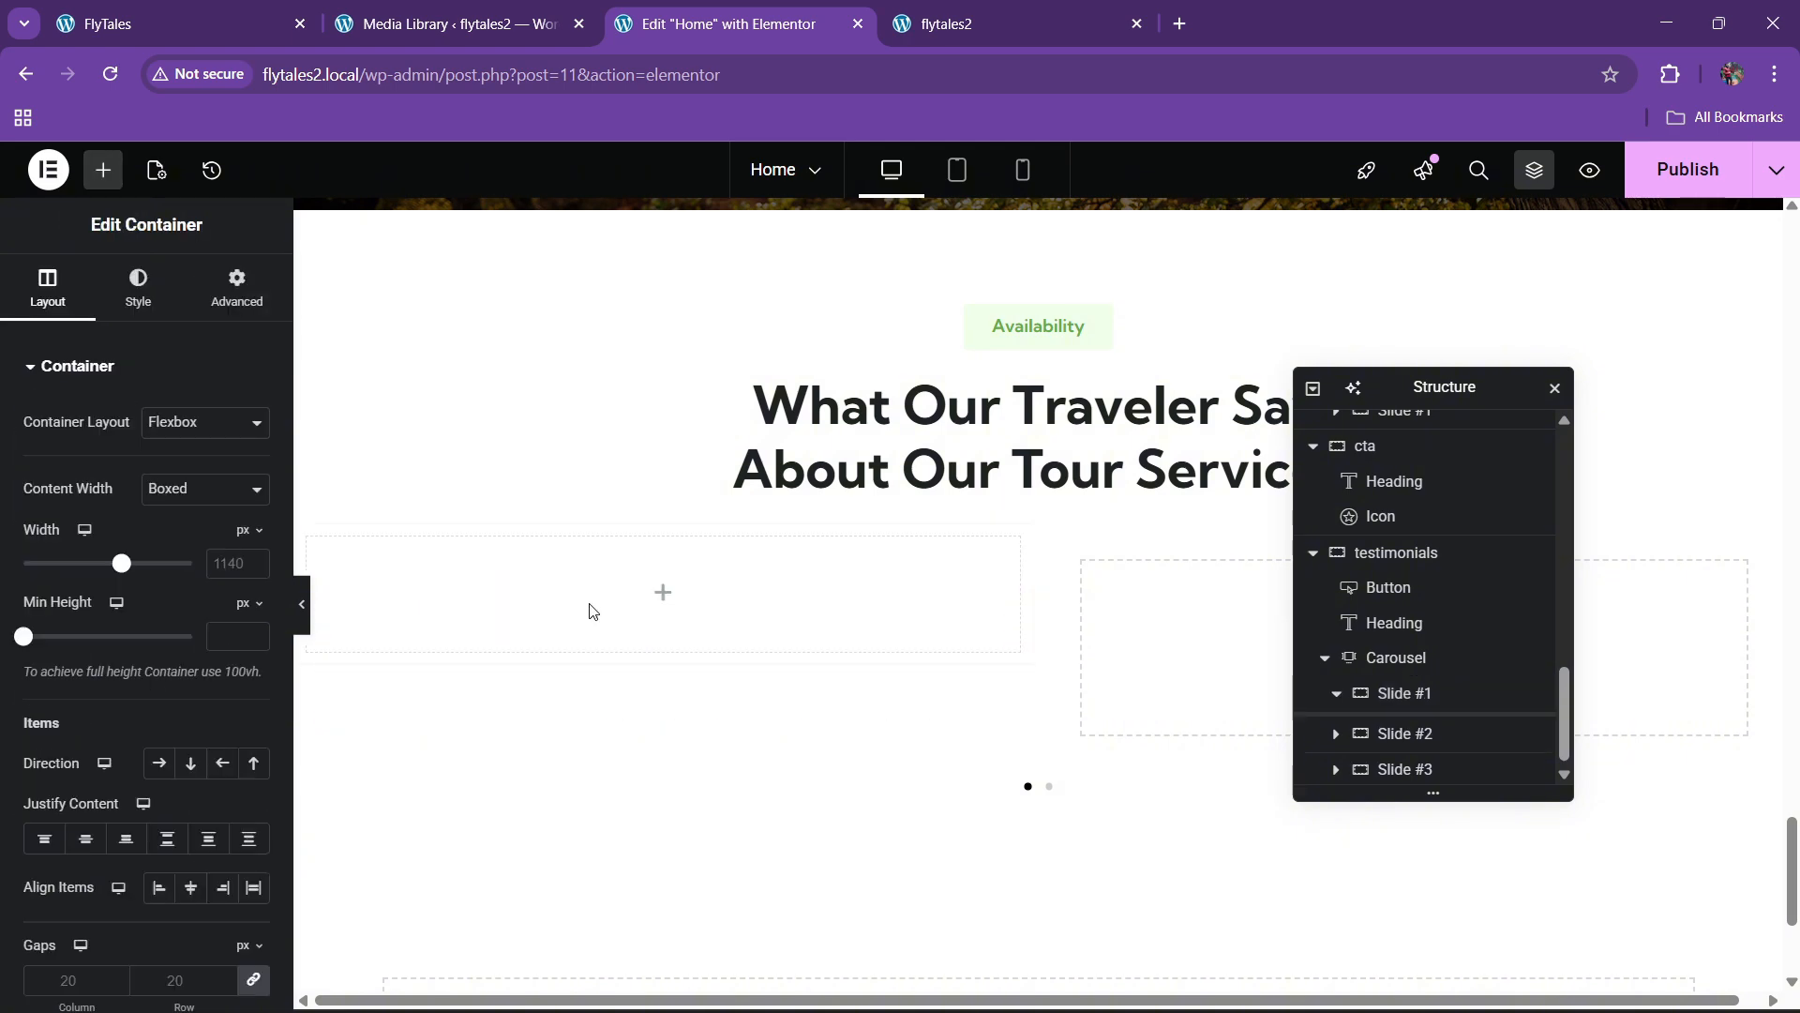
Set the content width of the container inside Slide #1 to Full Width and its padding to 40 px on all sides
{"action": "left_click", "coordinate": [205, 489]}
{"action": "left_click", "coordinate": [178, 545]}
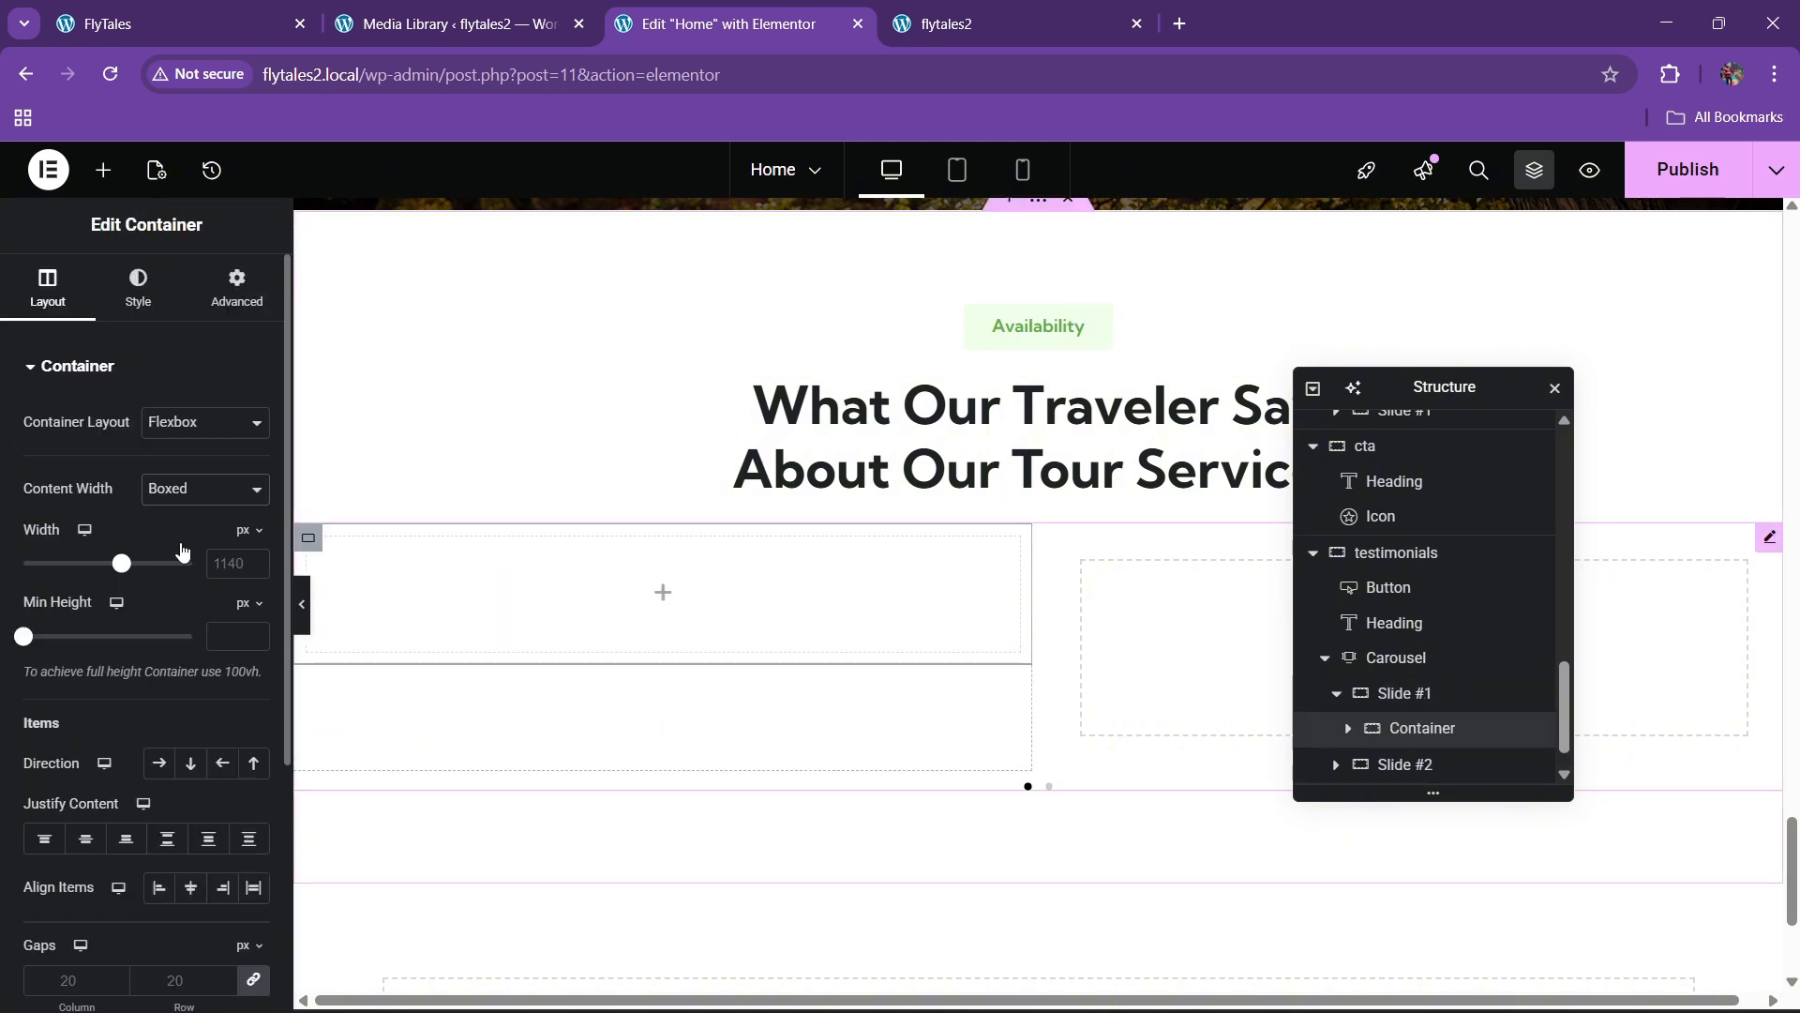
{"action": "left_click", "coordinate": [218, 303]}
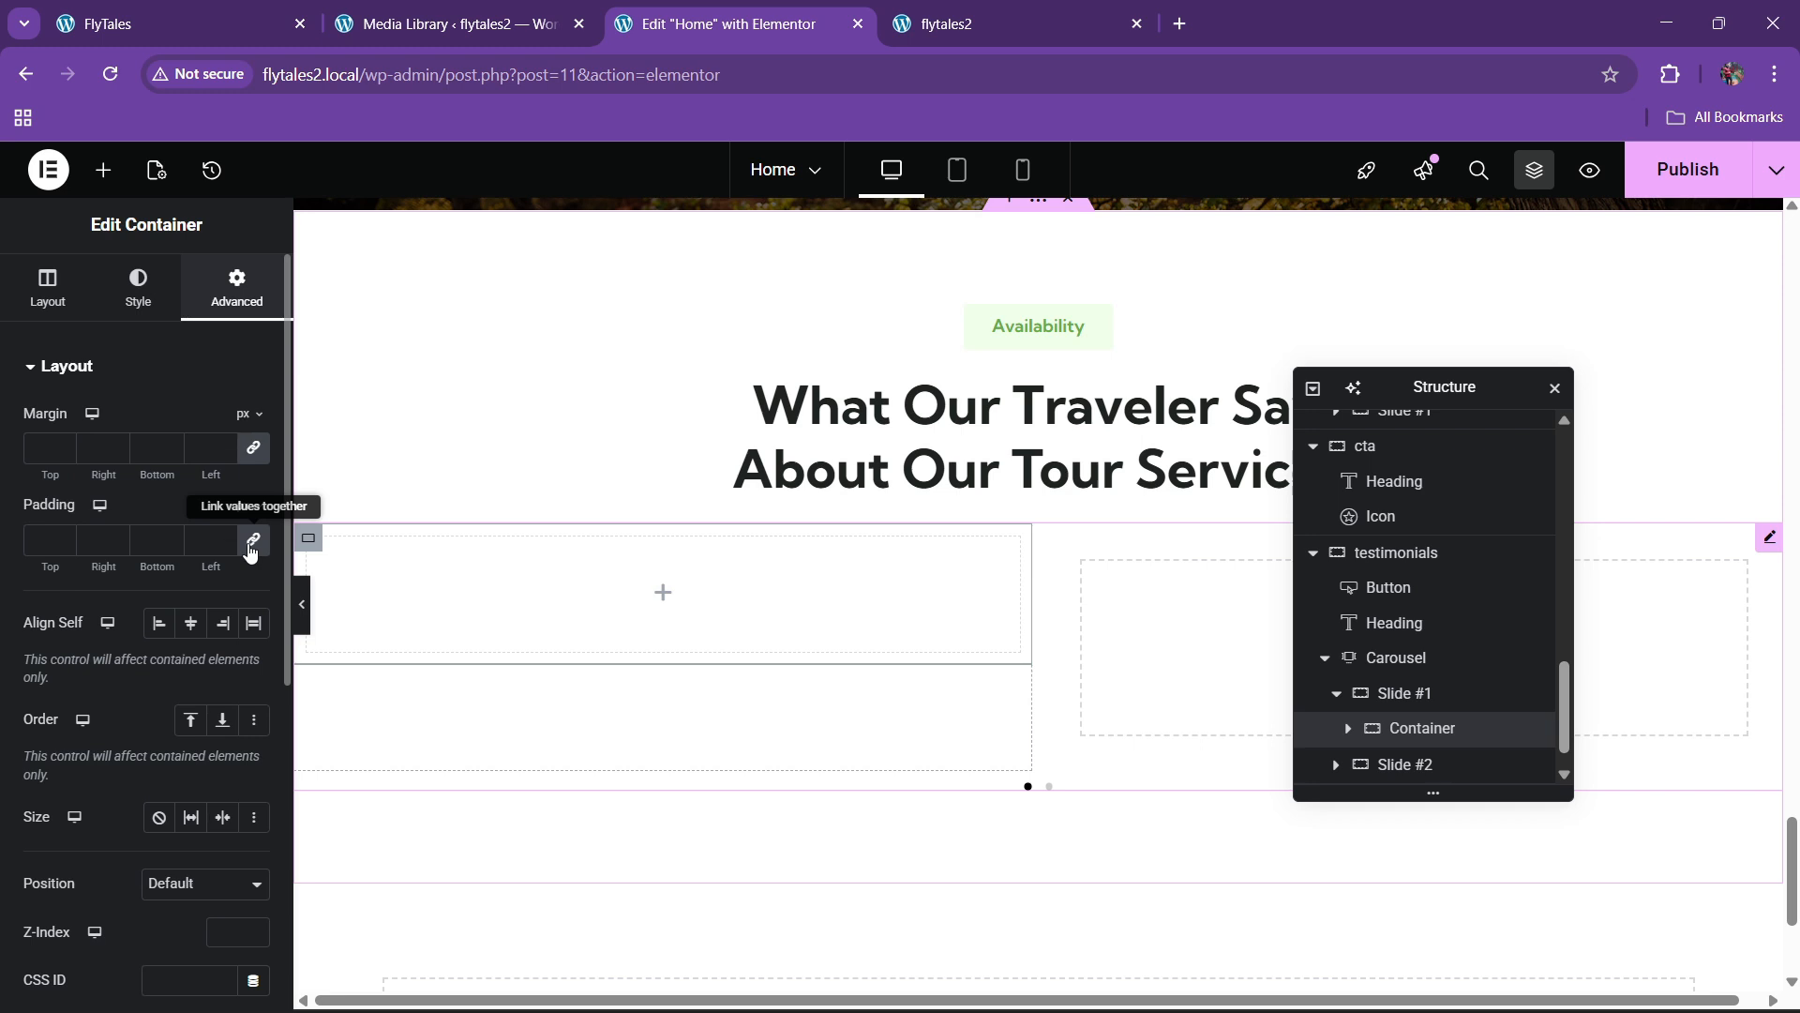
{"action": "left_click", "coordinate": [33, 544]}
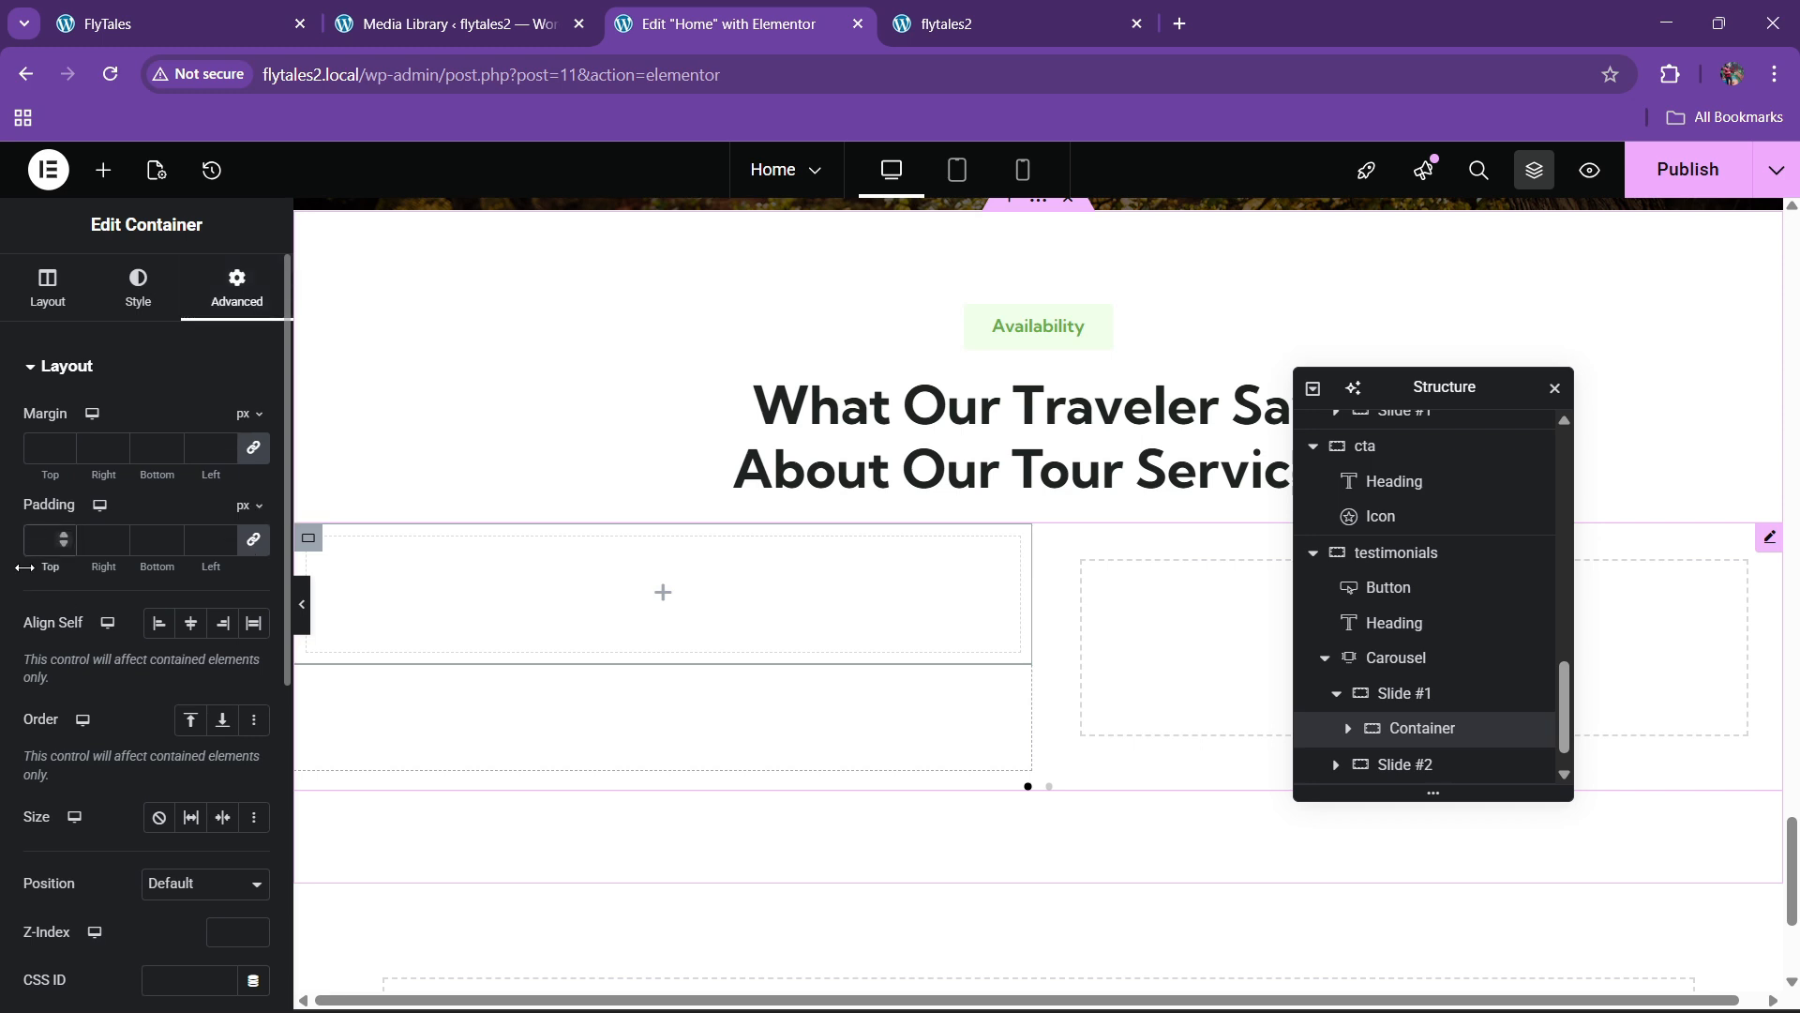
{"action": "type", "text": "30"}
{"action": "key", "text": "BackSpace"}
{"action": "key", "text": "BackSpace"}
{"action": "type", "text": "40"}
Check the reference testimonial card and give the Slide #1 inner container a border radius of 10 px and a box shadow with blur 10
{"action": "left_click", "coordinate": [53, 8]}
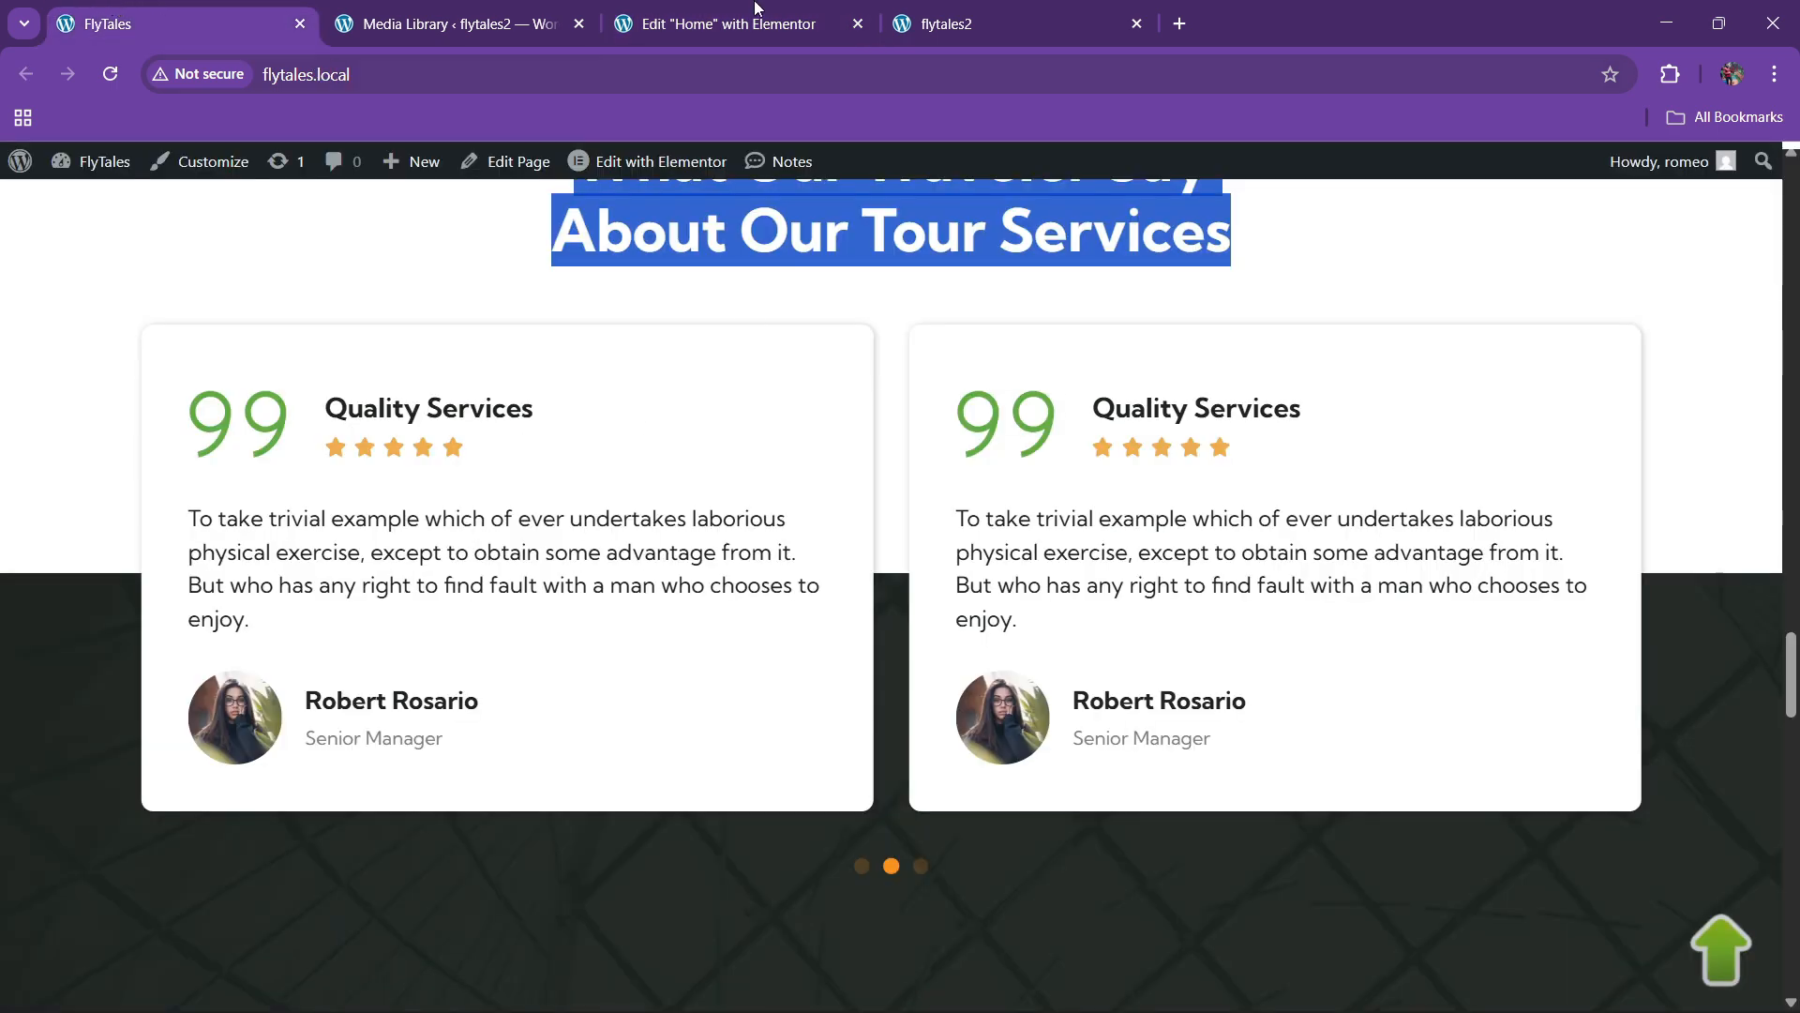
{"action": "left_click", "coordinate": [713, 24]}
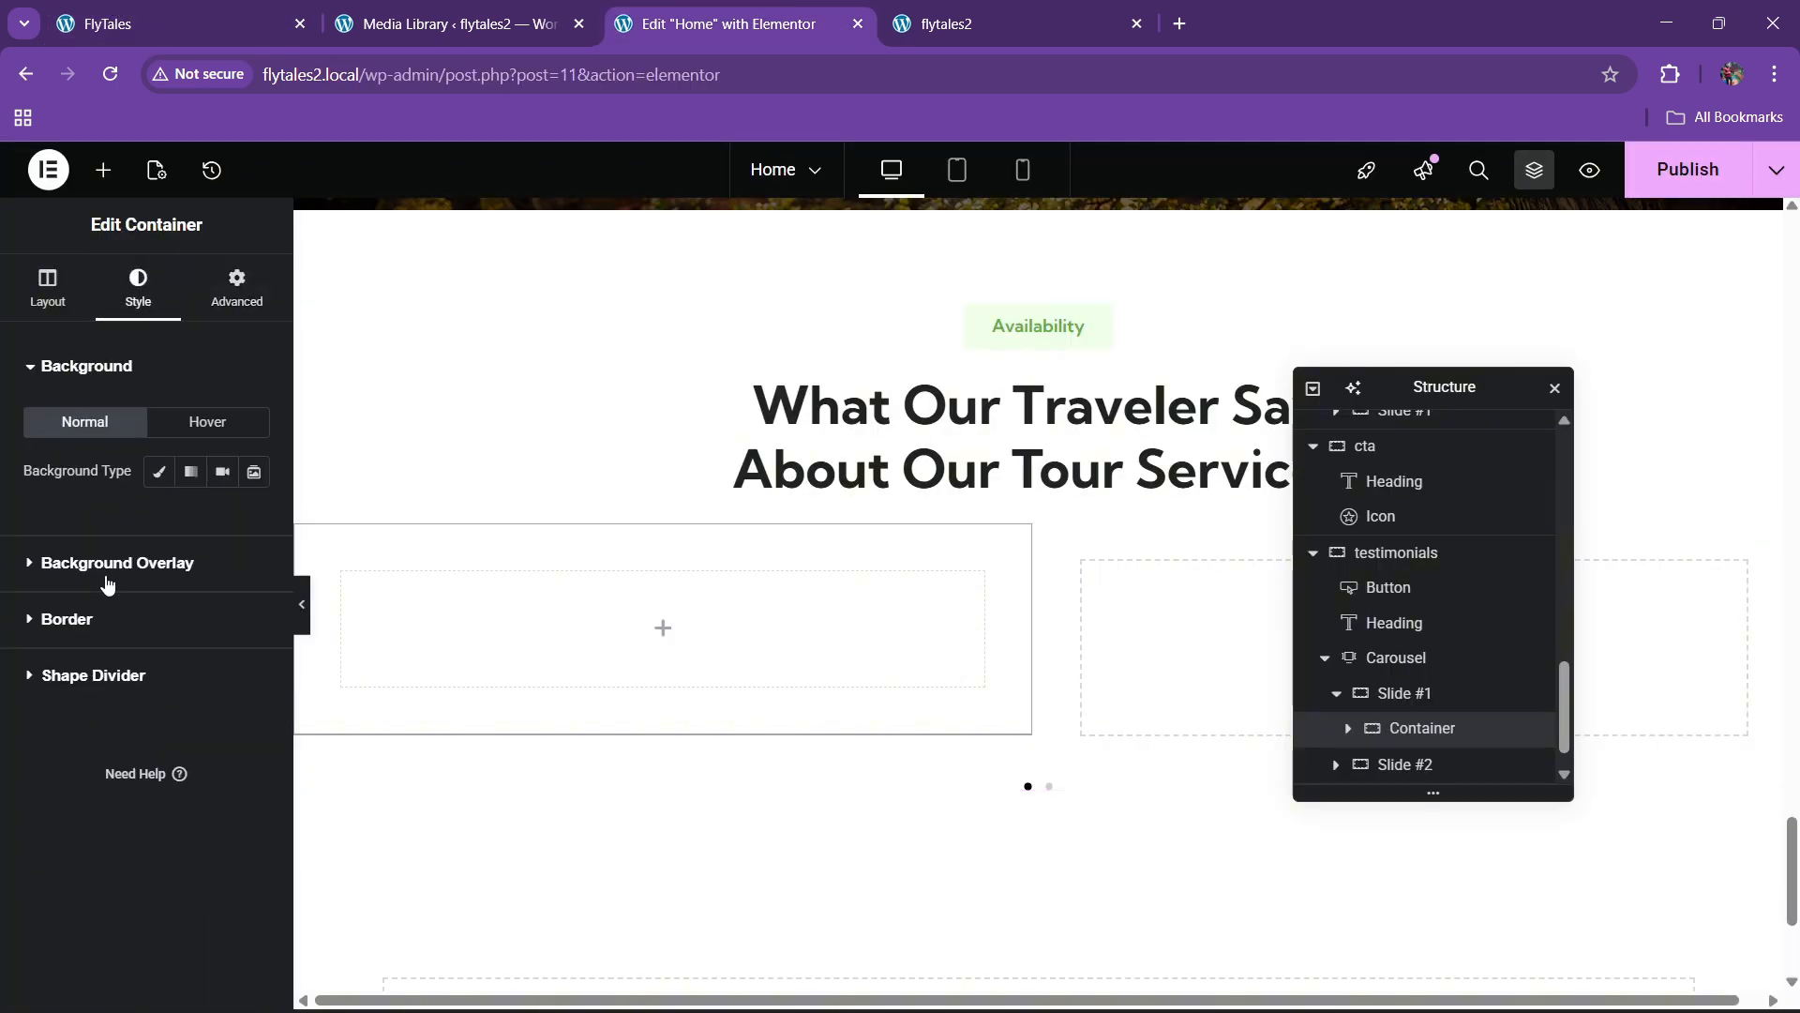
{"action": "left_click", "coordinate": [101, 605]}
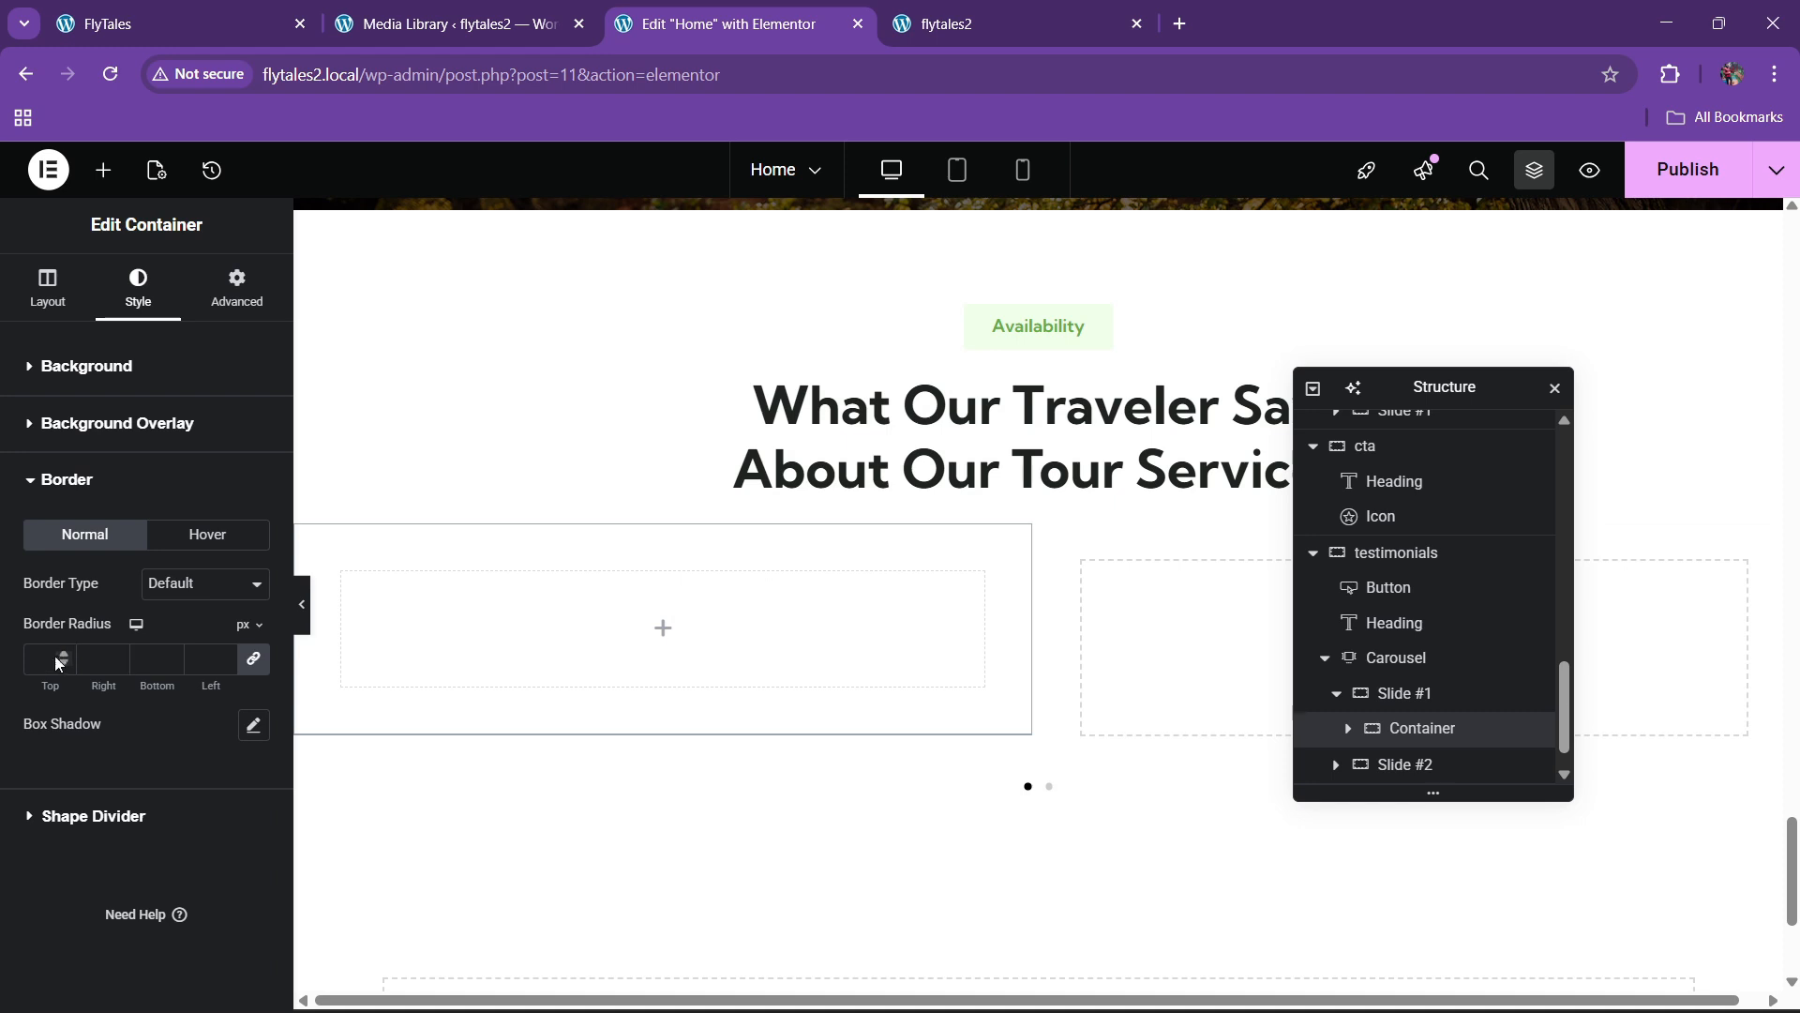
{"action": "left_click", "coordinate": [46, 687]}
{"action": "type", "text": "10"}
{"action": "left_click", "coordinate": [252, 727]}
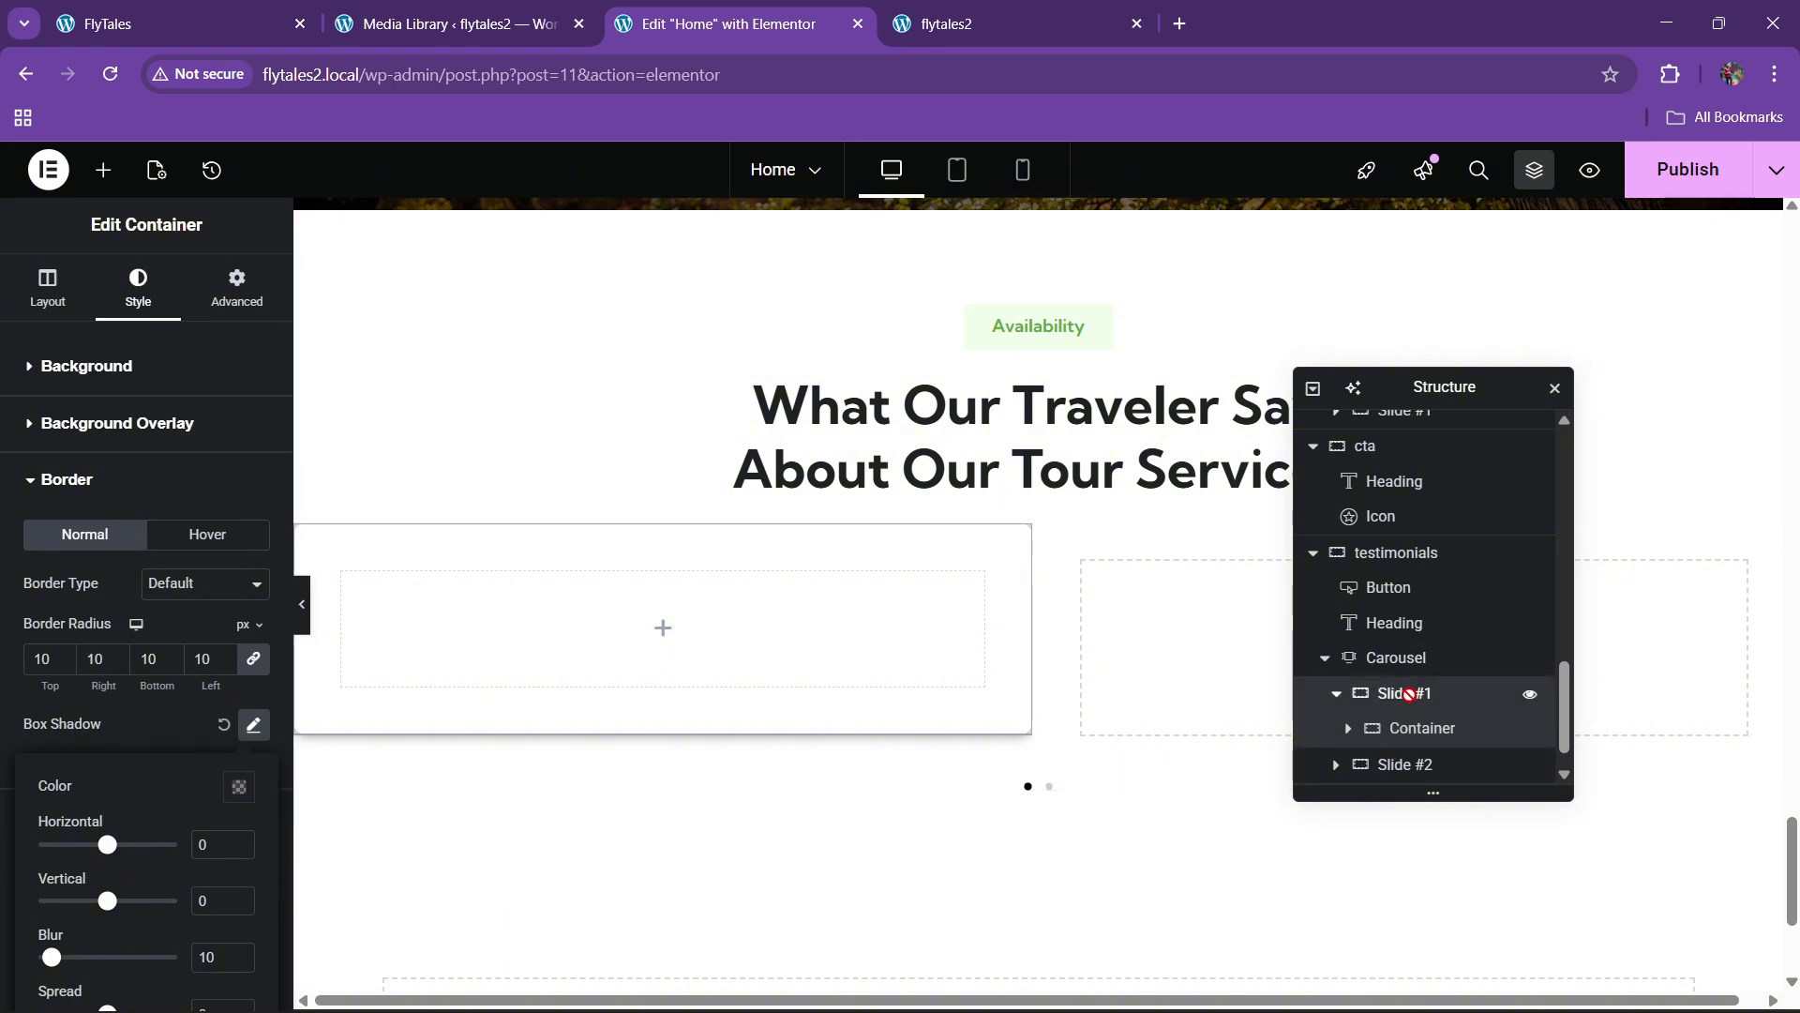
Set the padding of Slide #1 to 10 px on all sides and check the content layout of the reference testimonial card
{"action": "left_click", "coordinate": [1359, 698]}
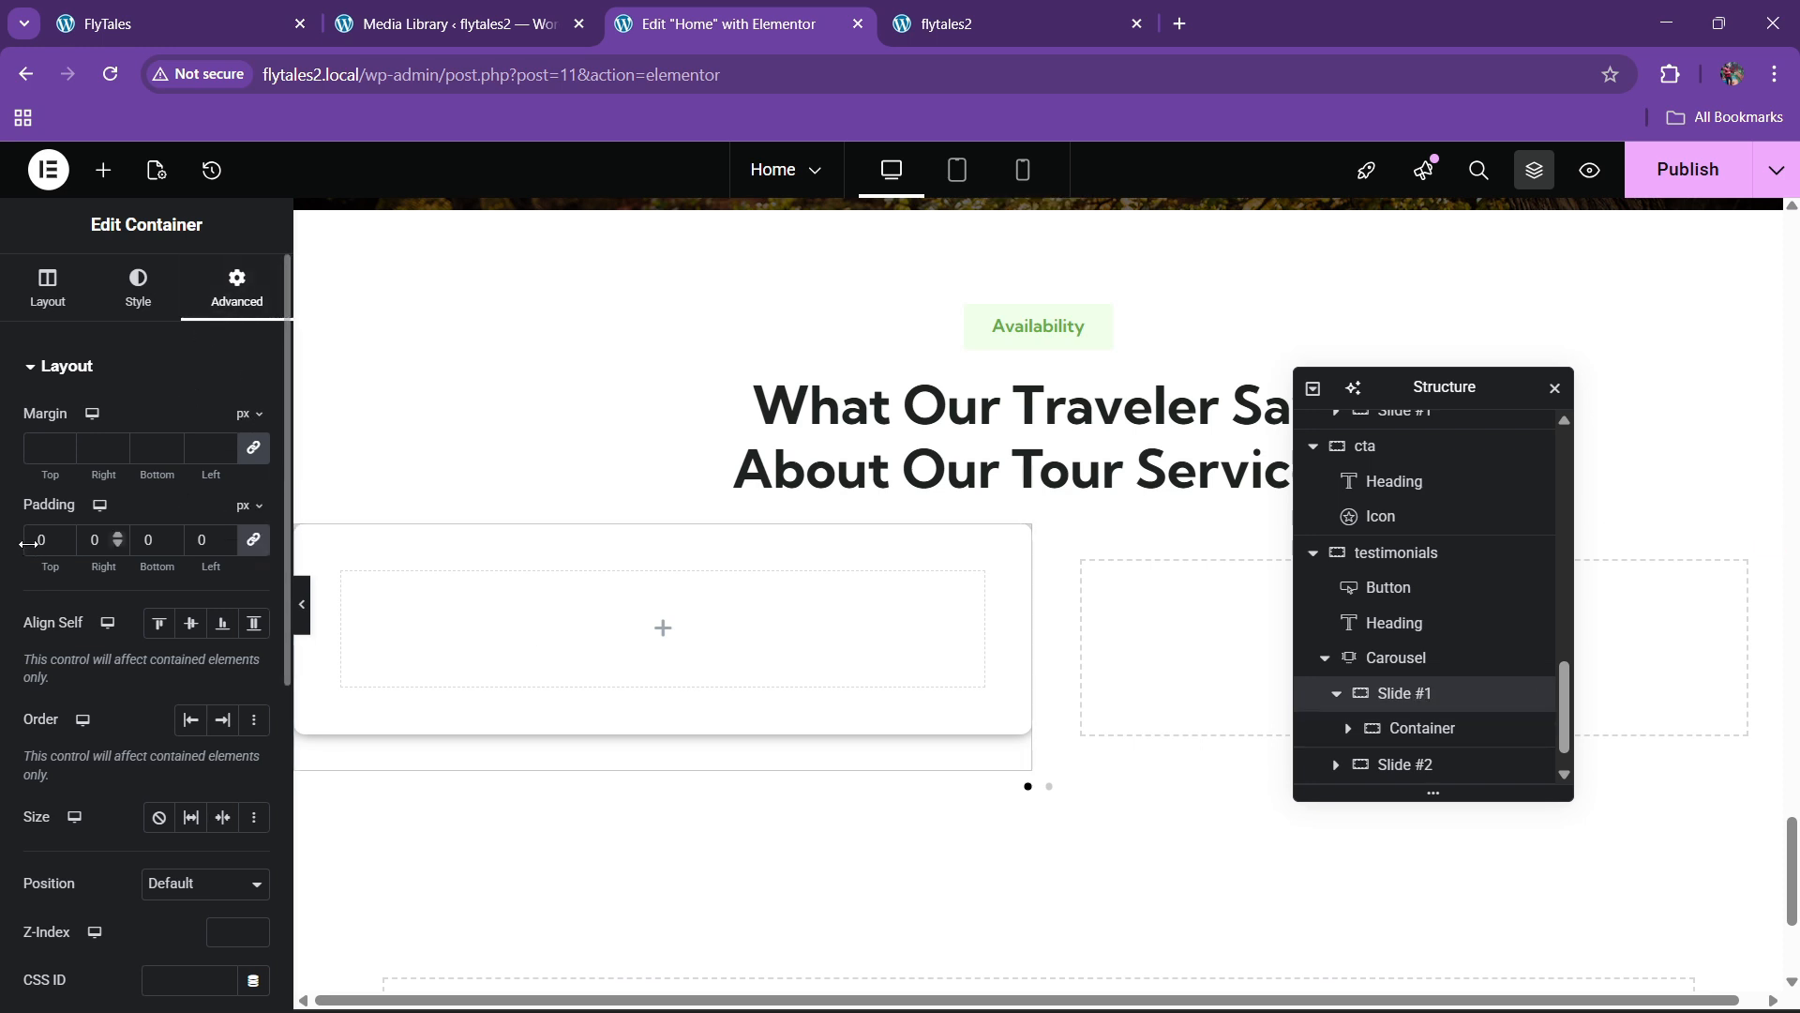
{"action": "type", "text": "10"}
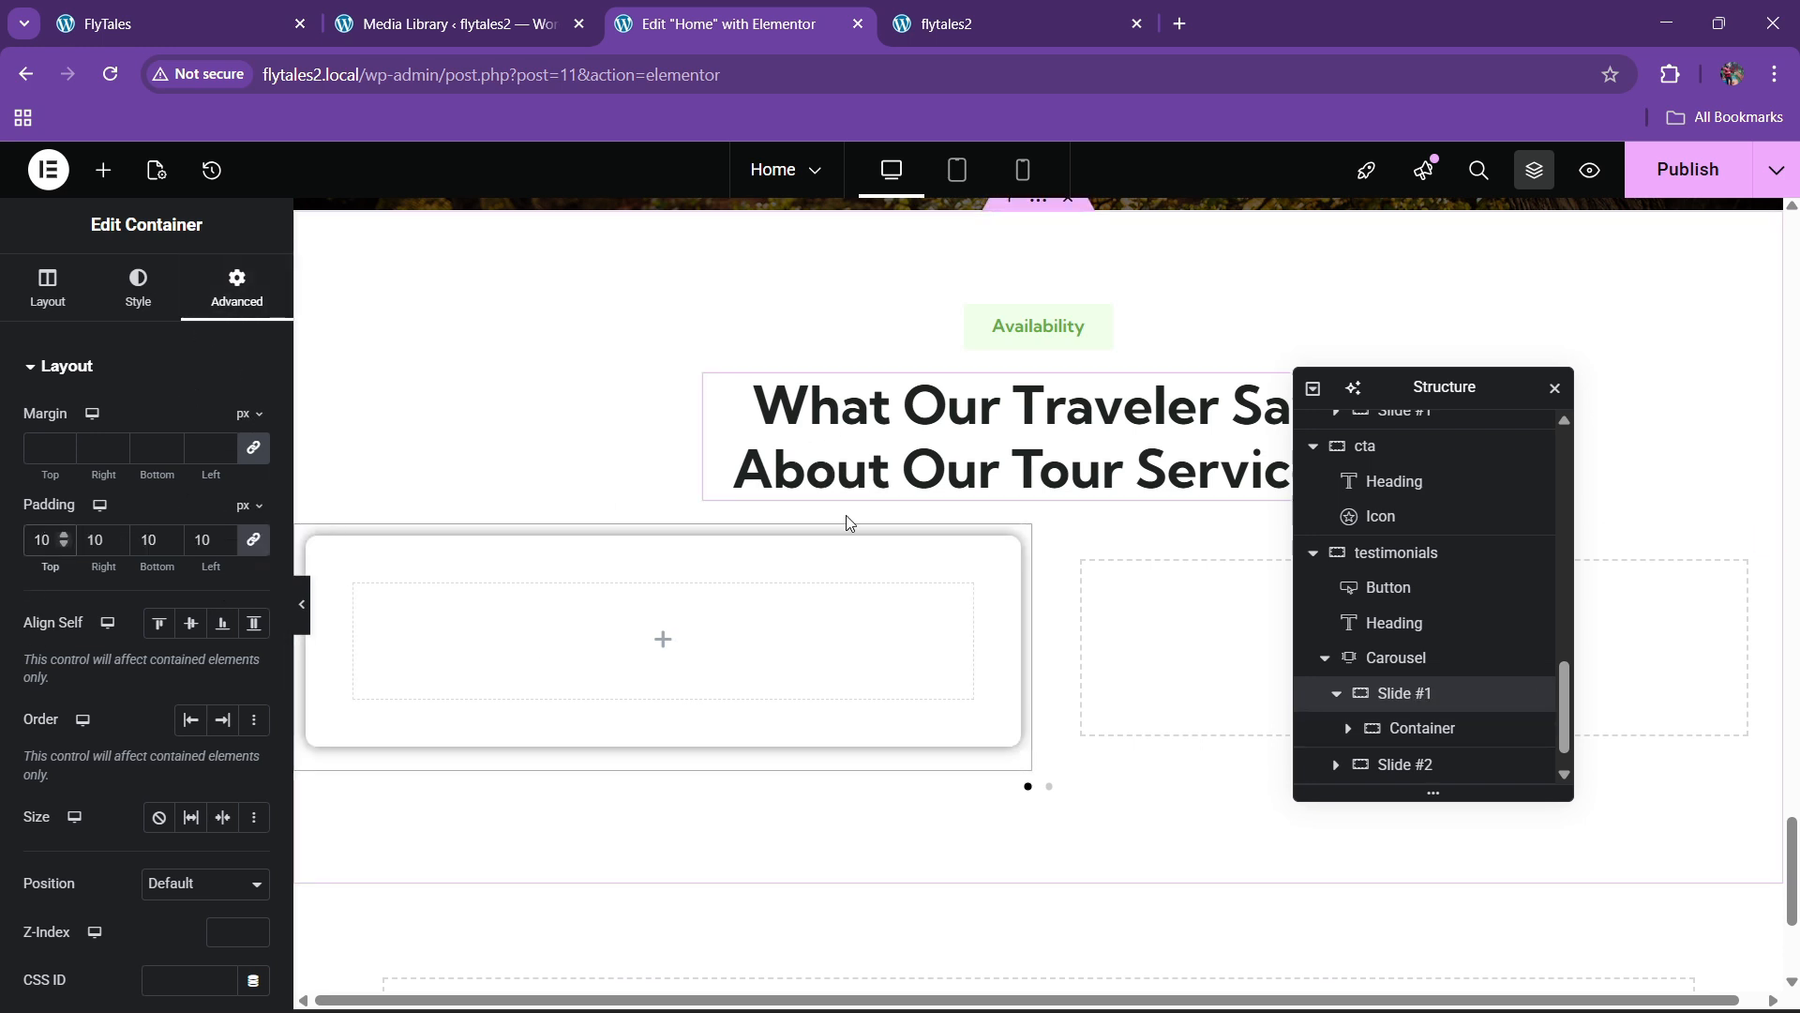
{"action": "left_click", "coordinate": [239, 11]}
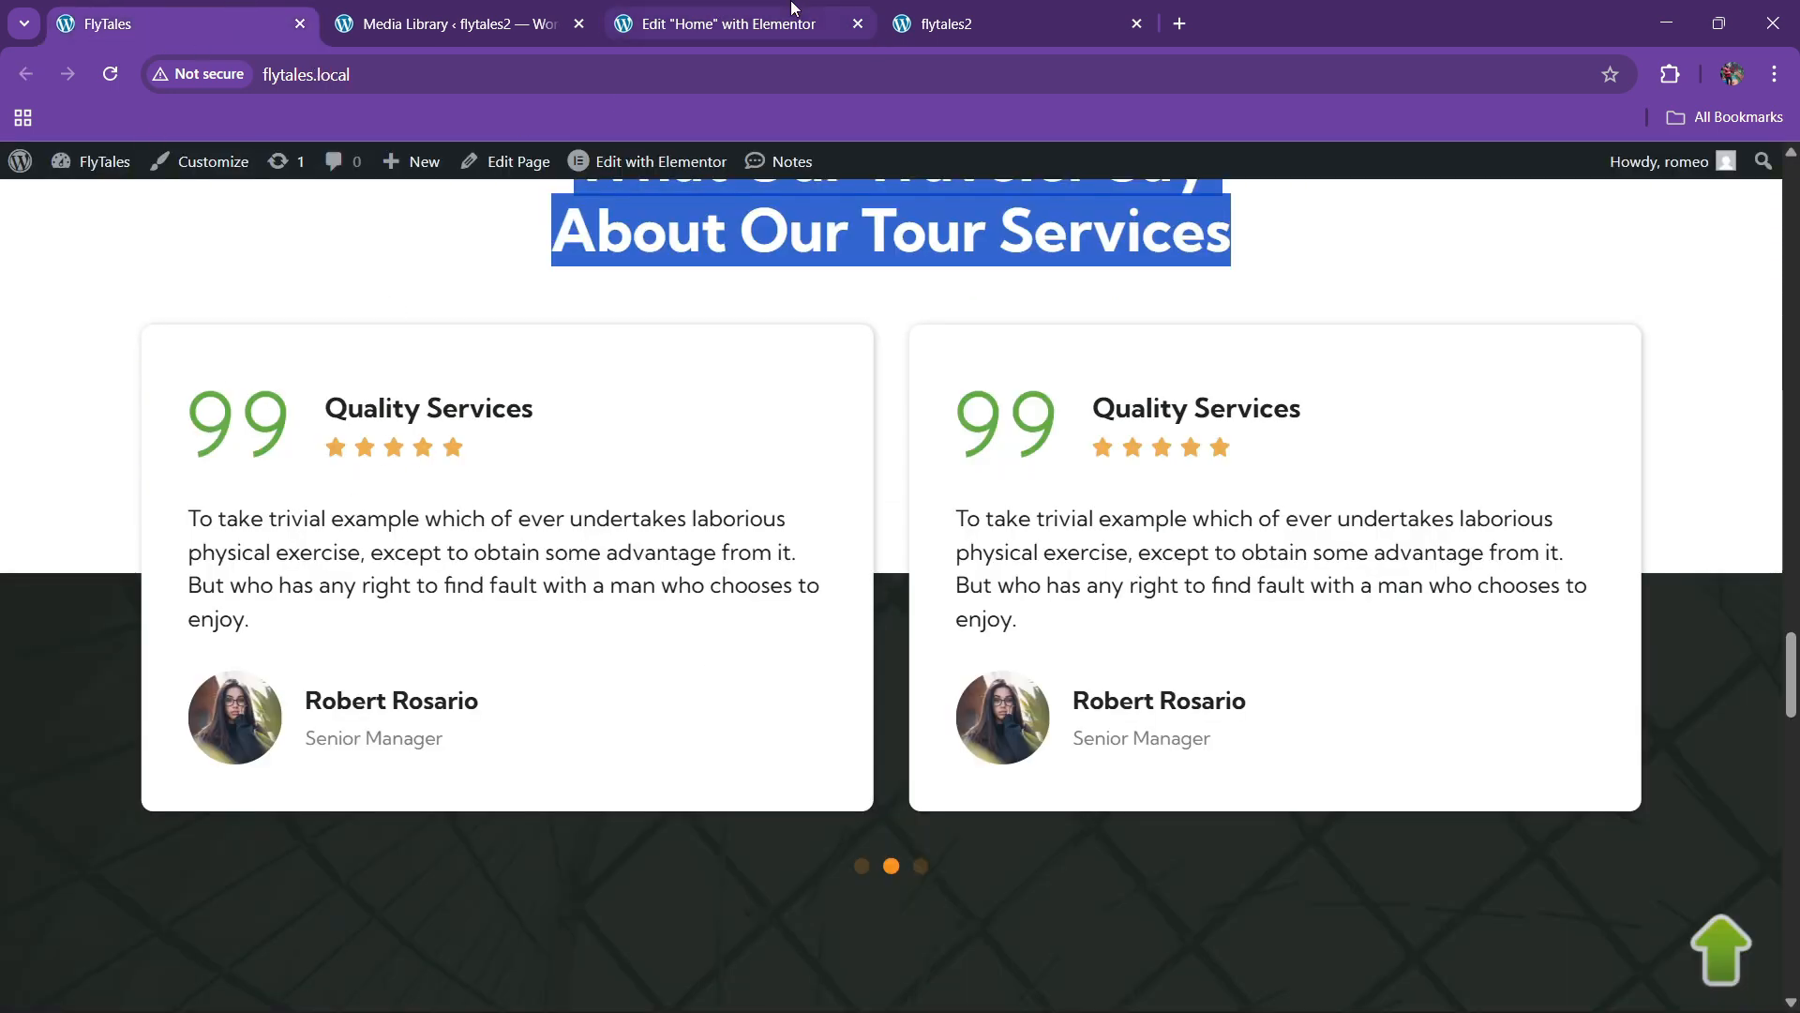
{"action": "left_click", "coordinate": [792, 11]}
Add a nested container inside the testimonial card, set its padding to 0 on all sides and rename it quote
{"action": "left_click", "coordinate": [103, 170]}
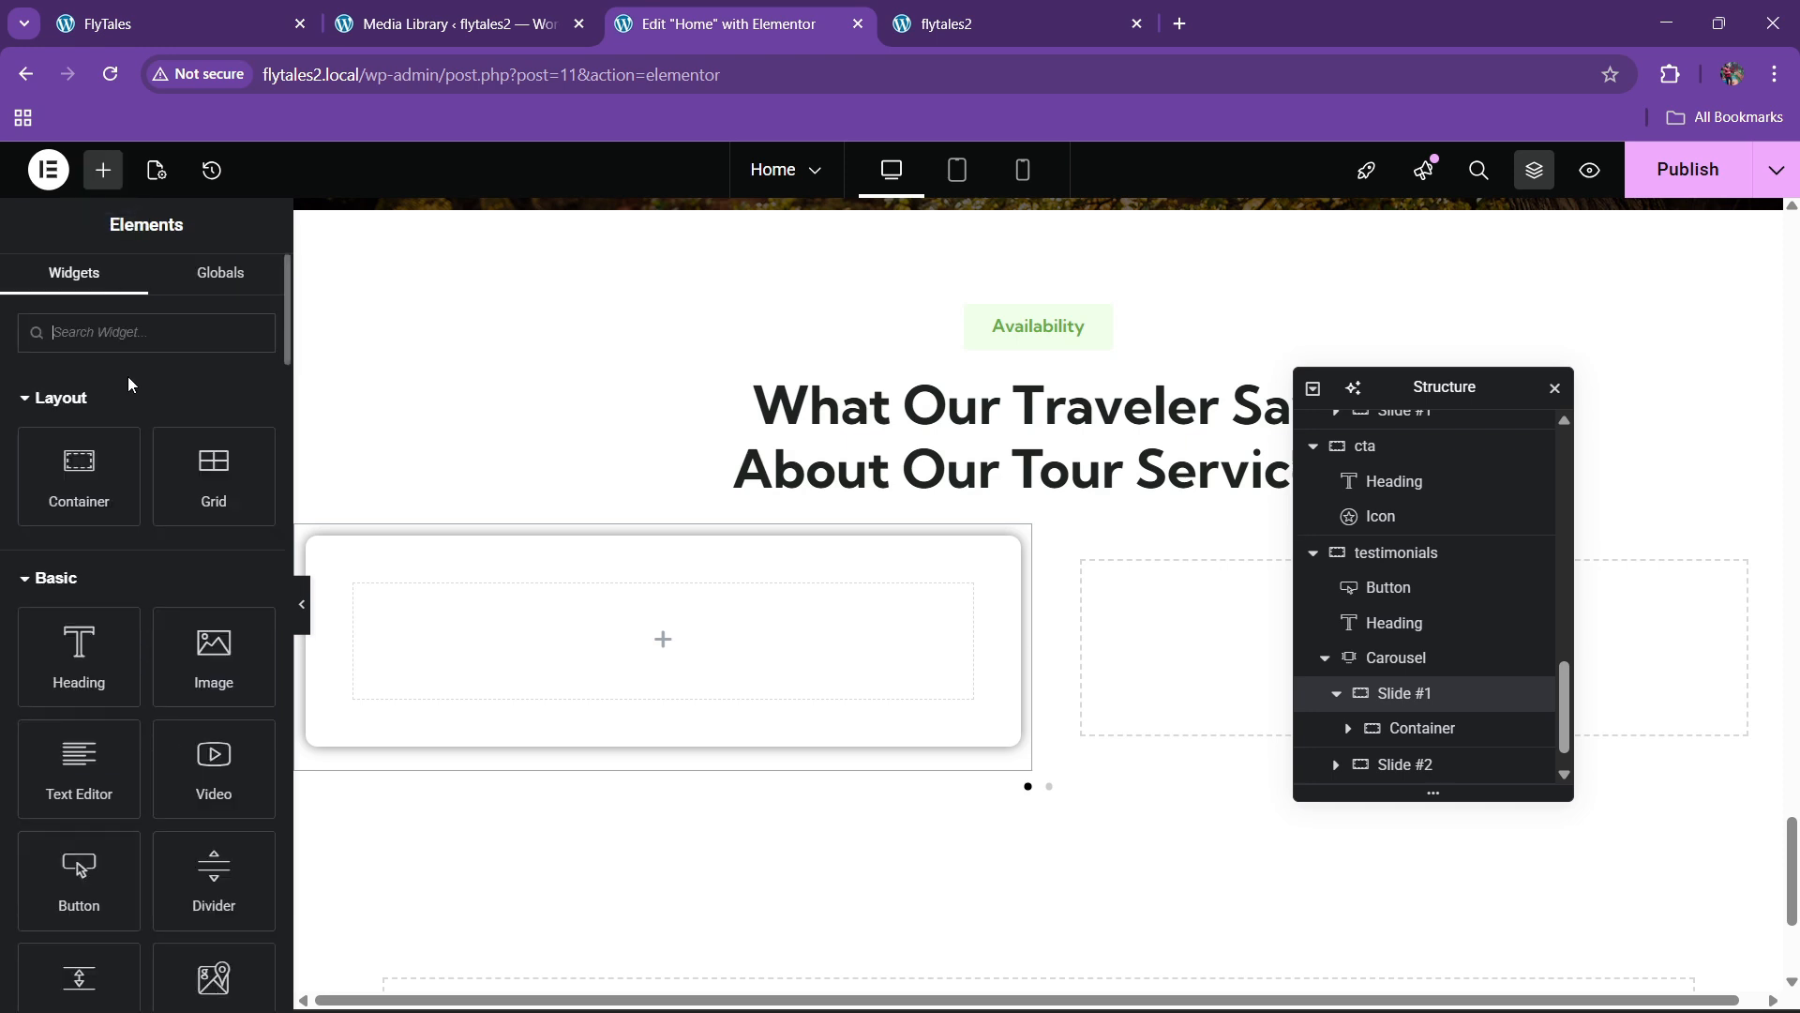
{"action": "left_click_drag", "start_coordinate": [85, 488], "coordinate": [504, 643]}
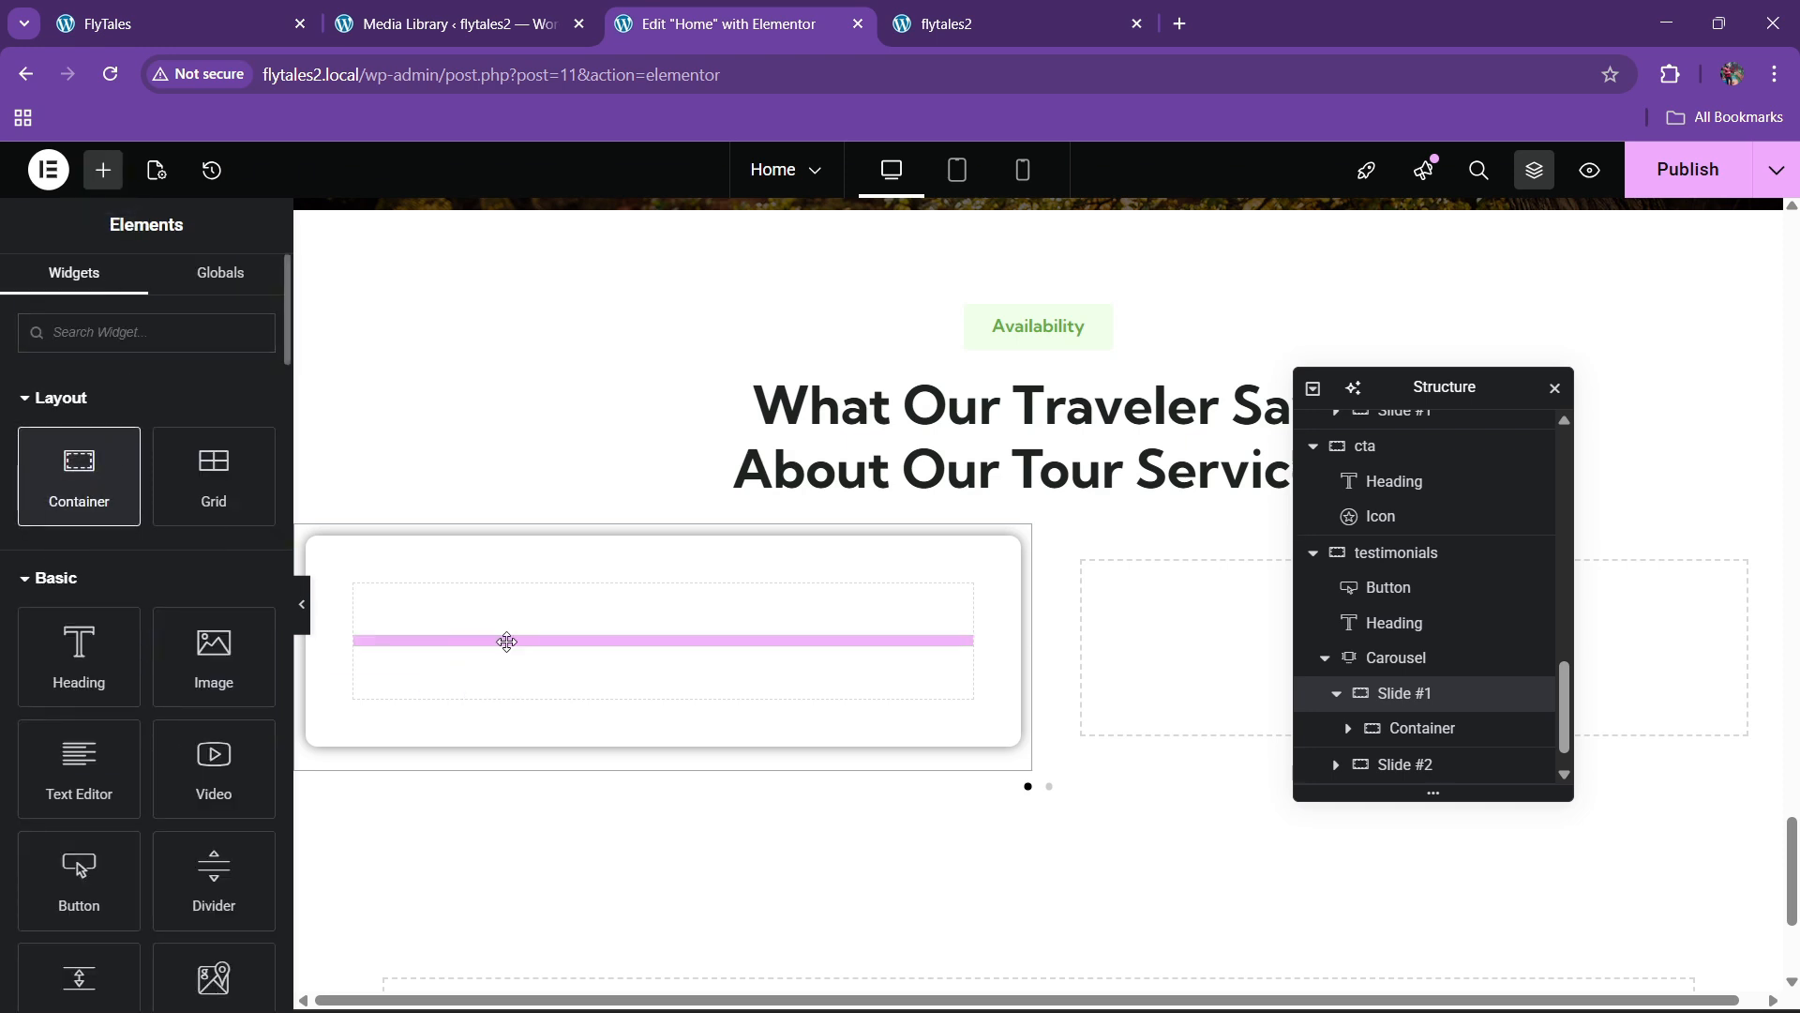
{"action": "left_click", "coordinate": [237, 286]}
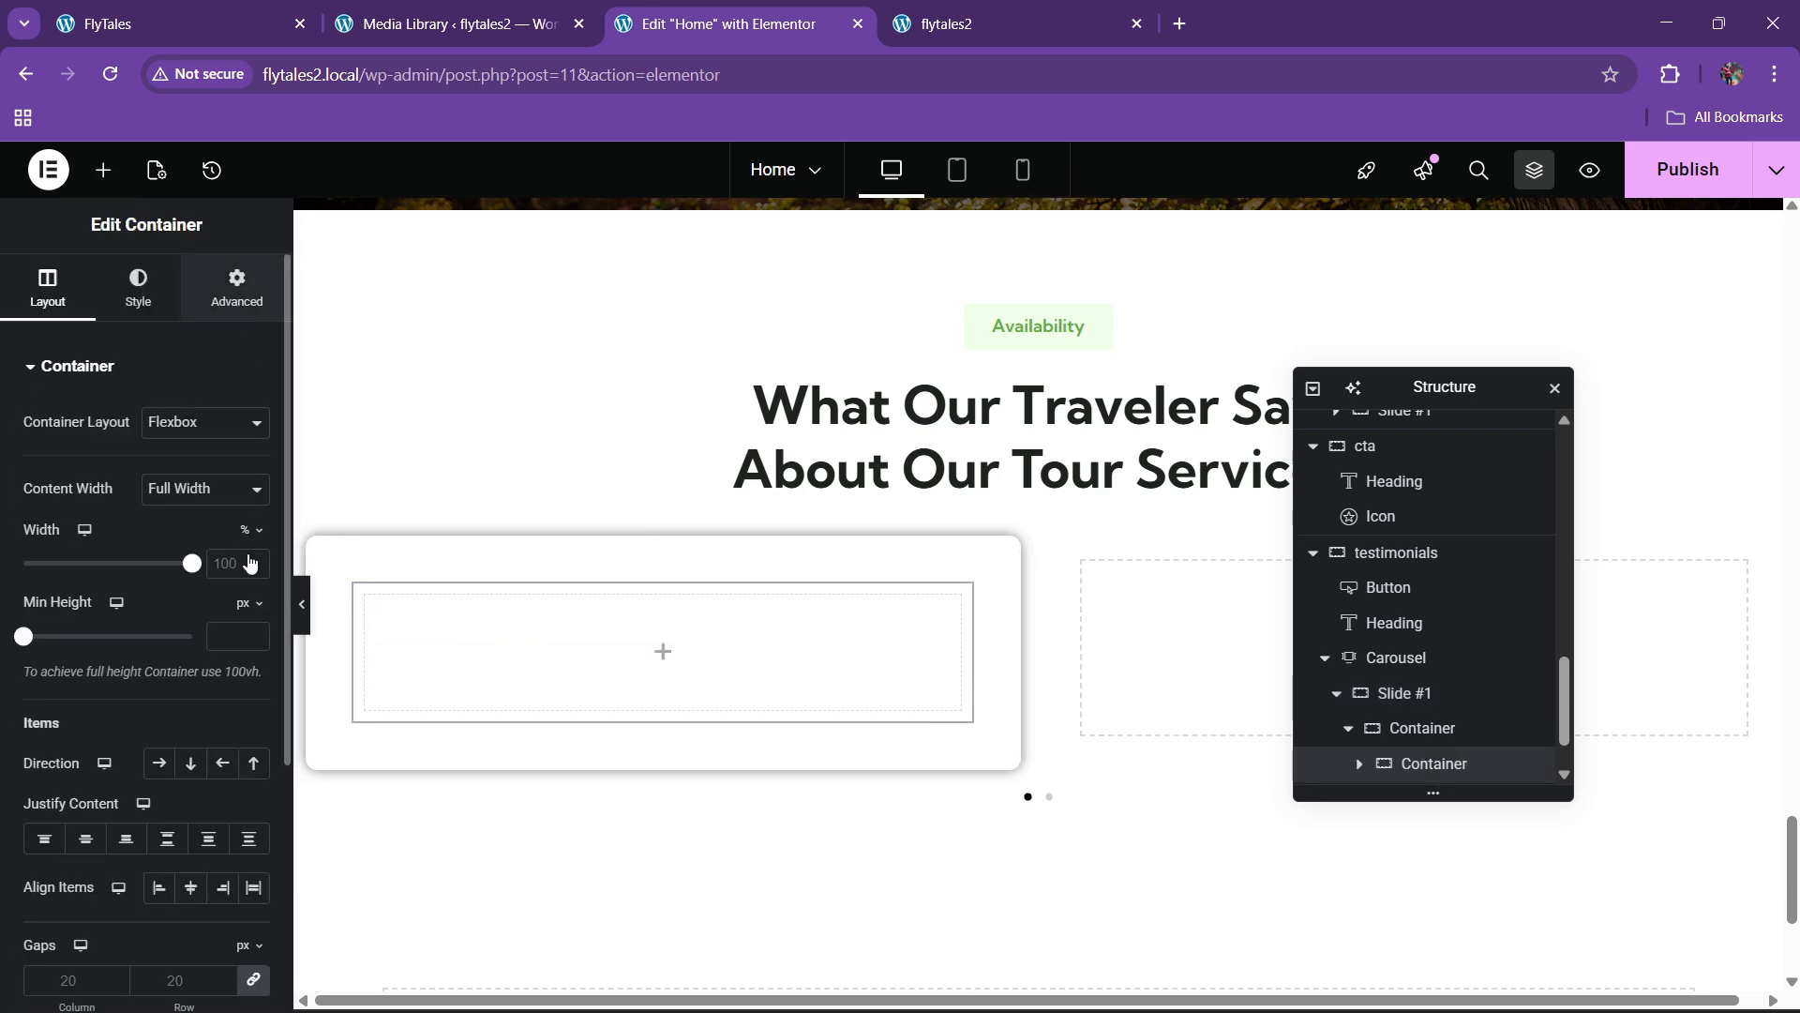
{"action": "scroll", "coordinate": [1434, 713], "scroll_direction": "down", "scroll_amount": 1}
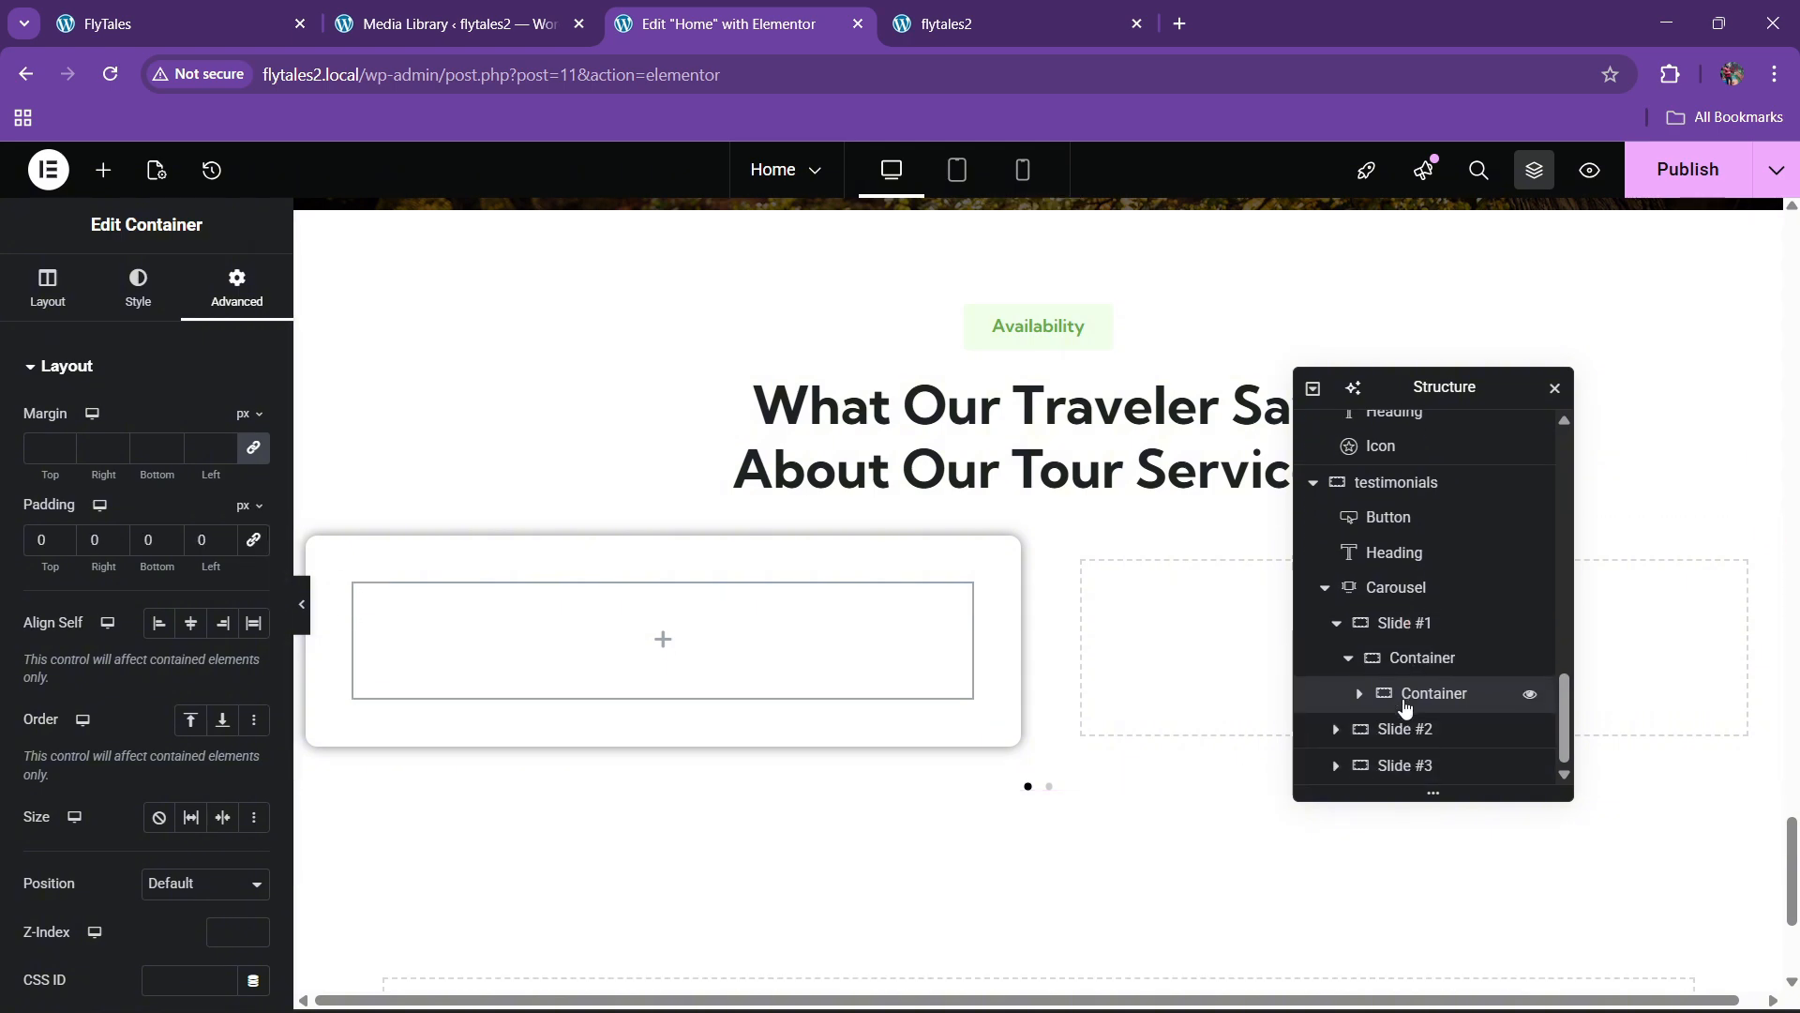
{"action": "double_click", "coordinate": [1436, 694]}
{"action": "type", "text": "ico"}
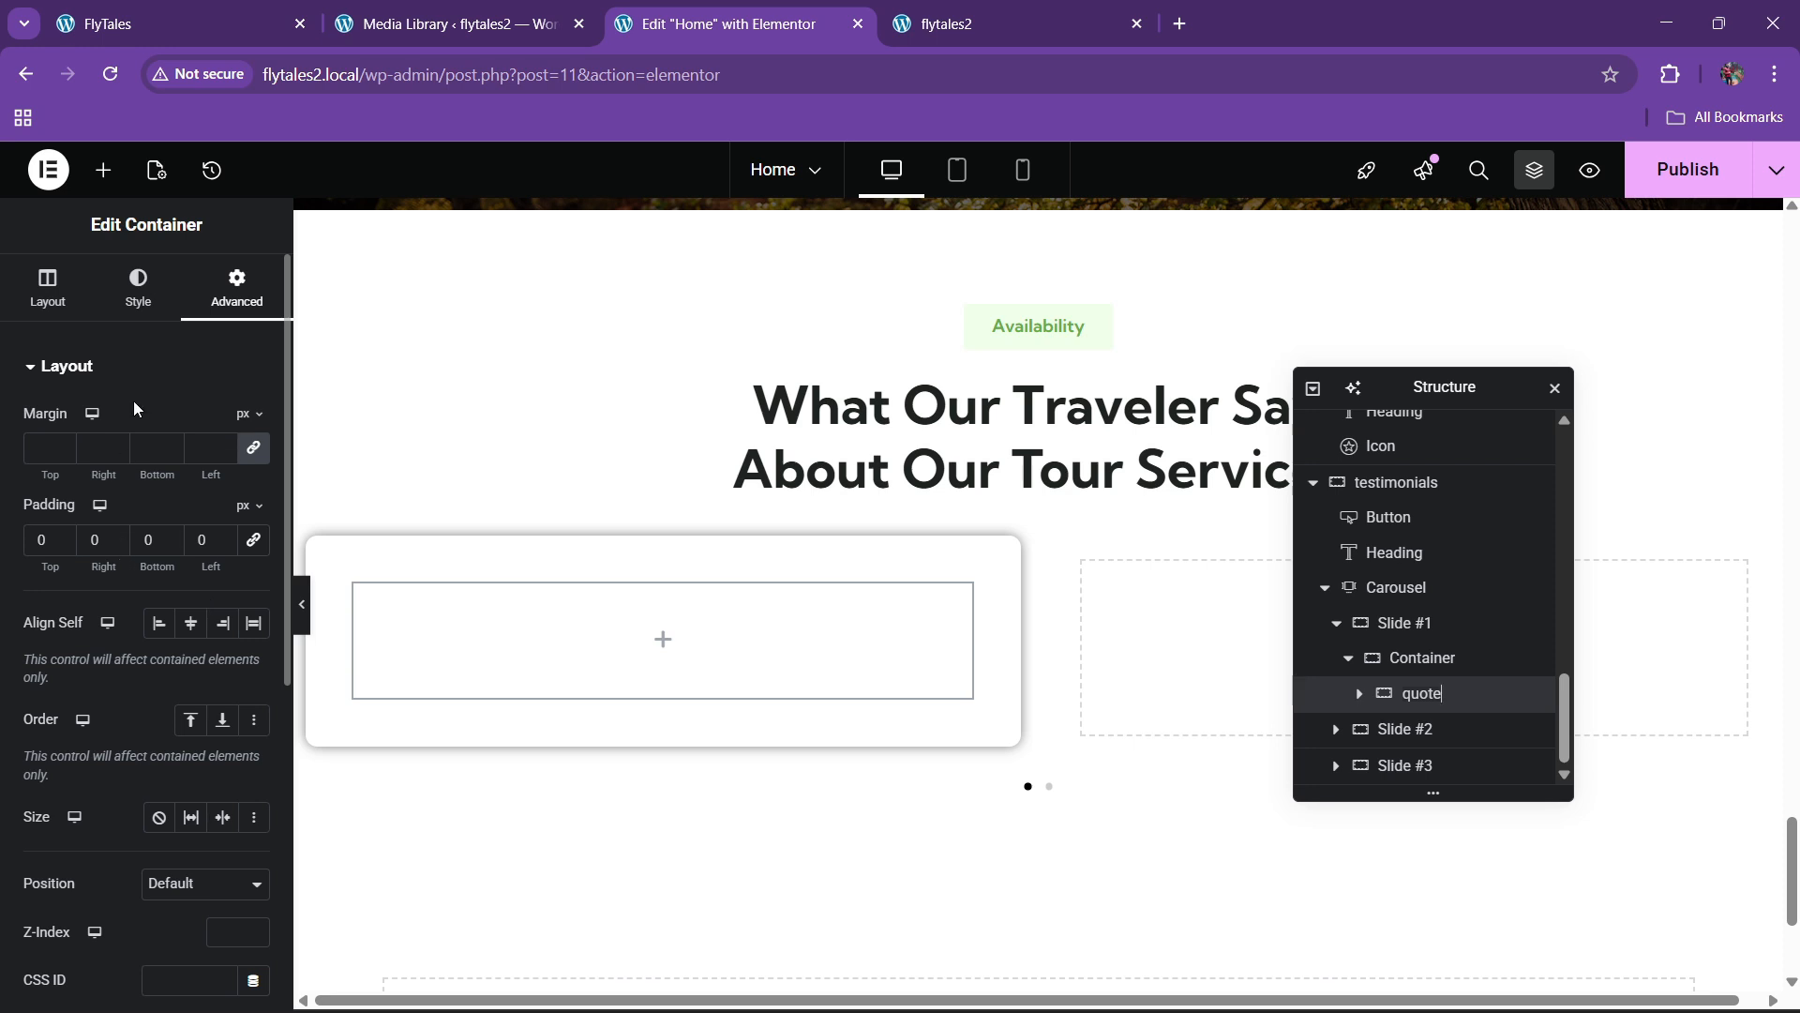
Add an Icon widget to the quote container and open the SVG upload for its icon
{"action": "left_click", "coordinate": [103, 170]}
{"action": "left_click", "coordinate": [109, 341]}
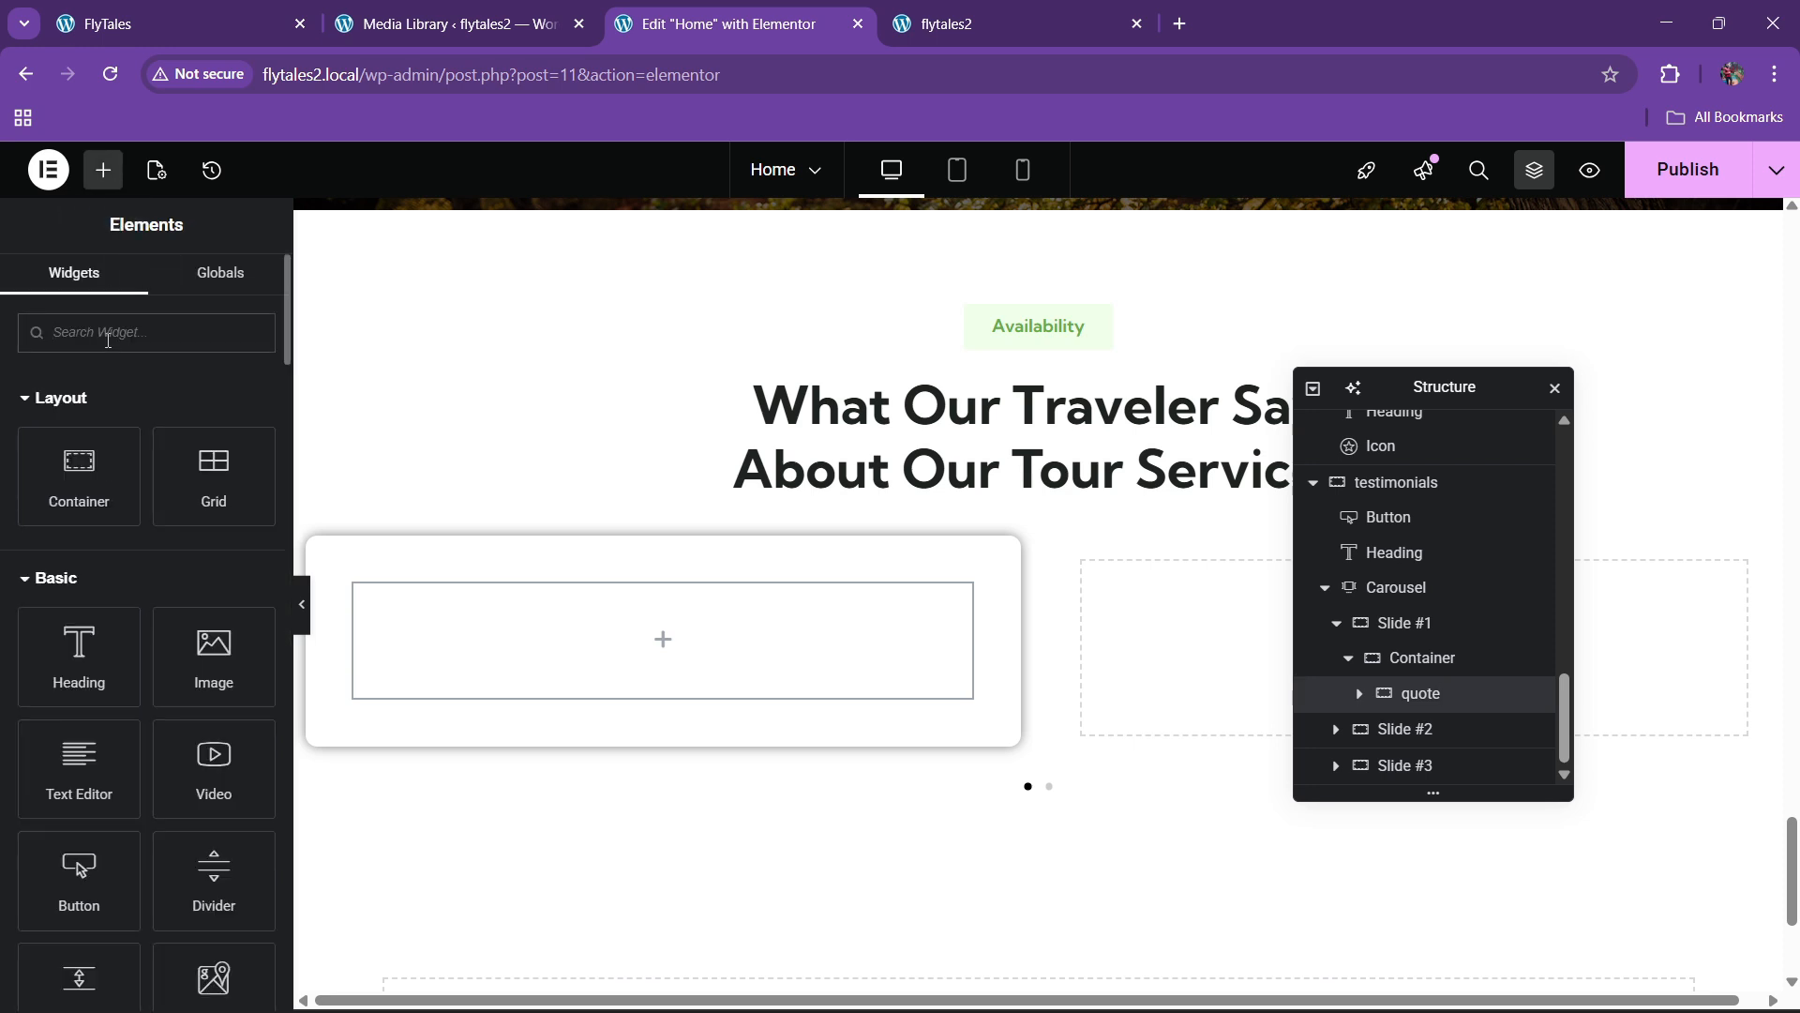
{"action": "type", "text": "icon"}
{"action": "left_click_drag", "start_coordinate": [65, 419], "coordinate": [619, 691]}
{"action": "left_click", "coordinate": [231, 531]}
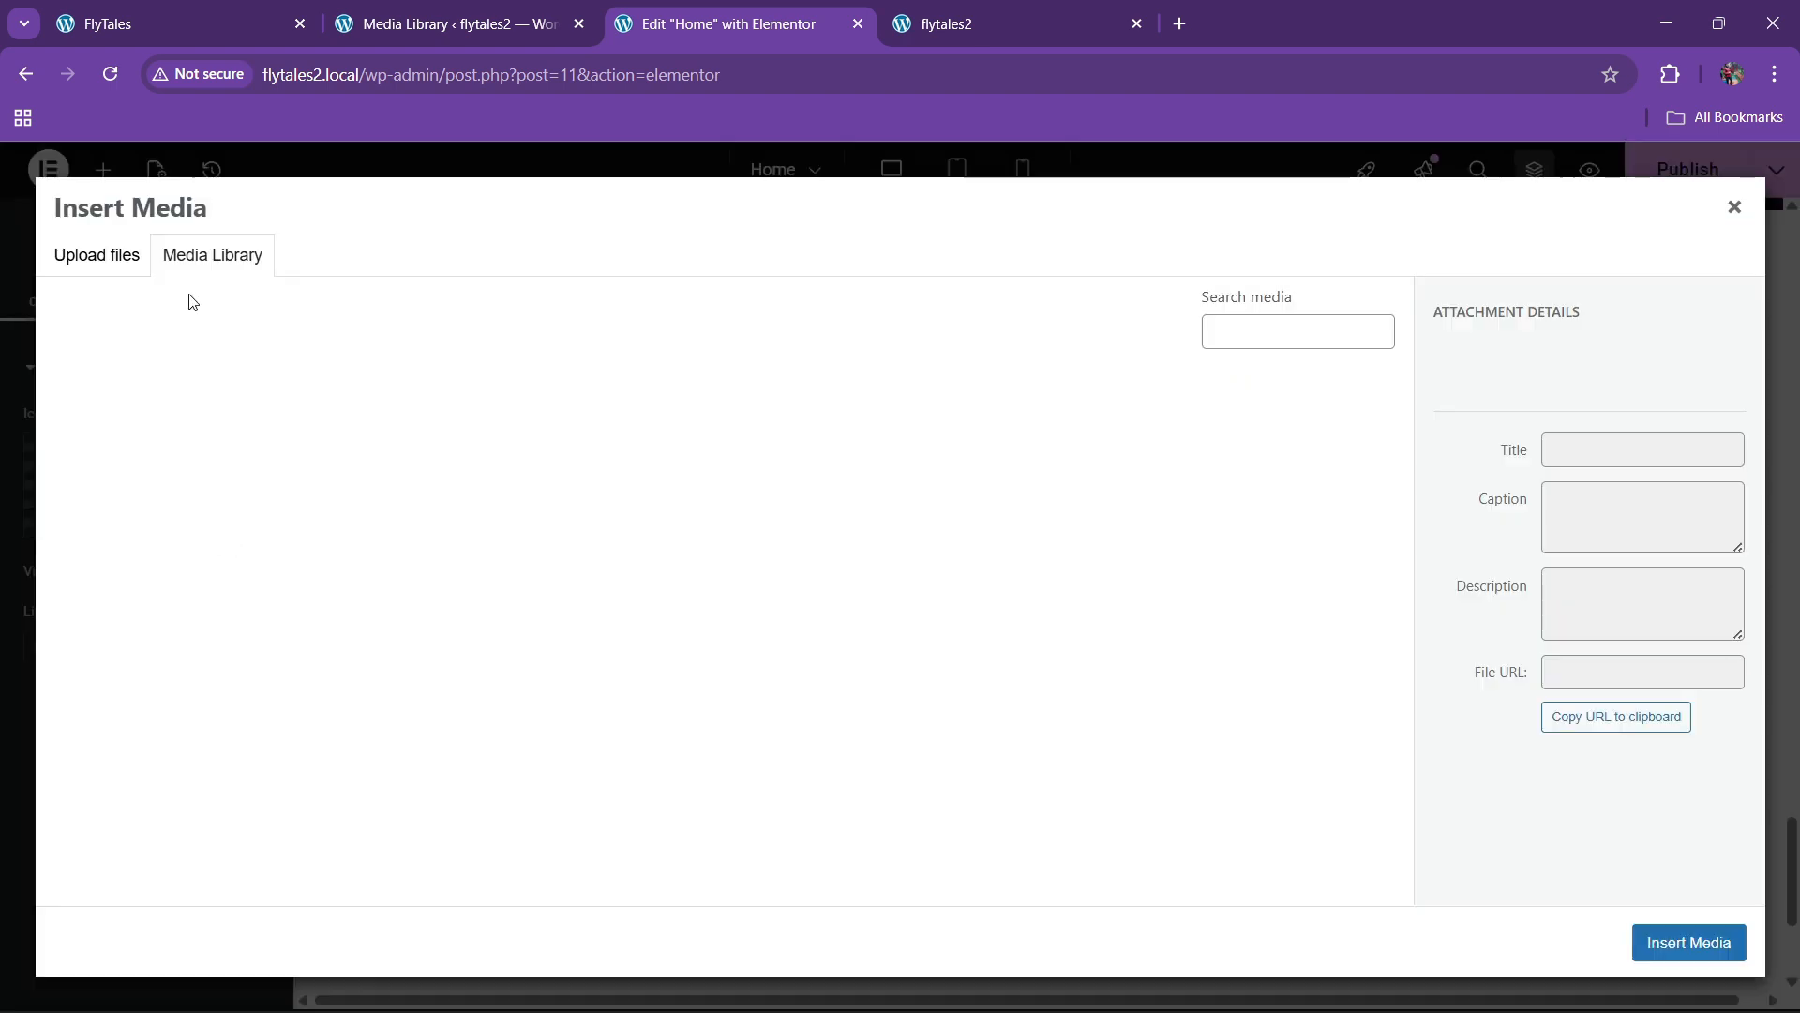
Try to upload the arrow-right-up and quote-right SVG files from the FlyTales images folder
{"action": "left_click", "coordinate": [105, 265]}
{"action": "left_click", "coordinate": [915, 610]}
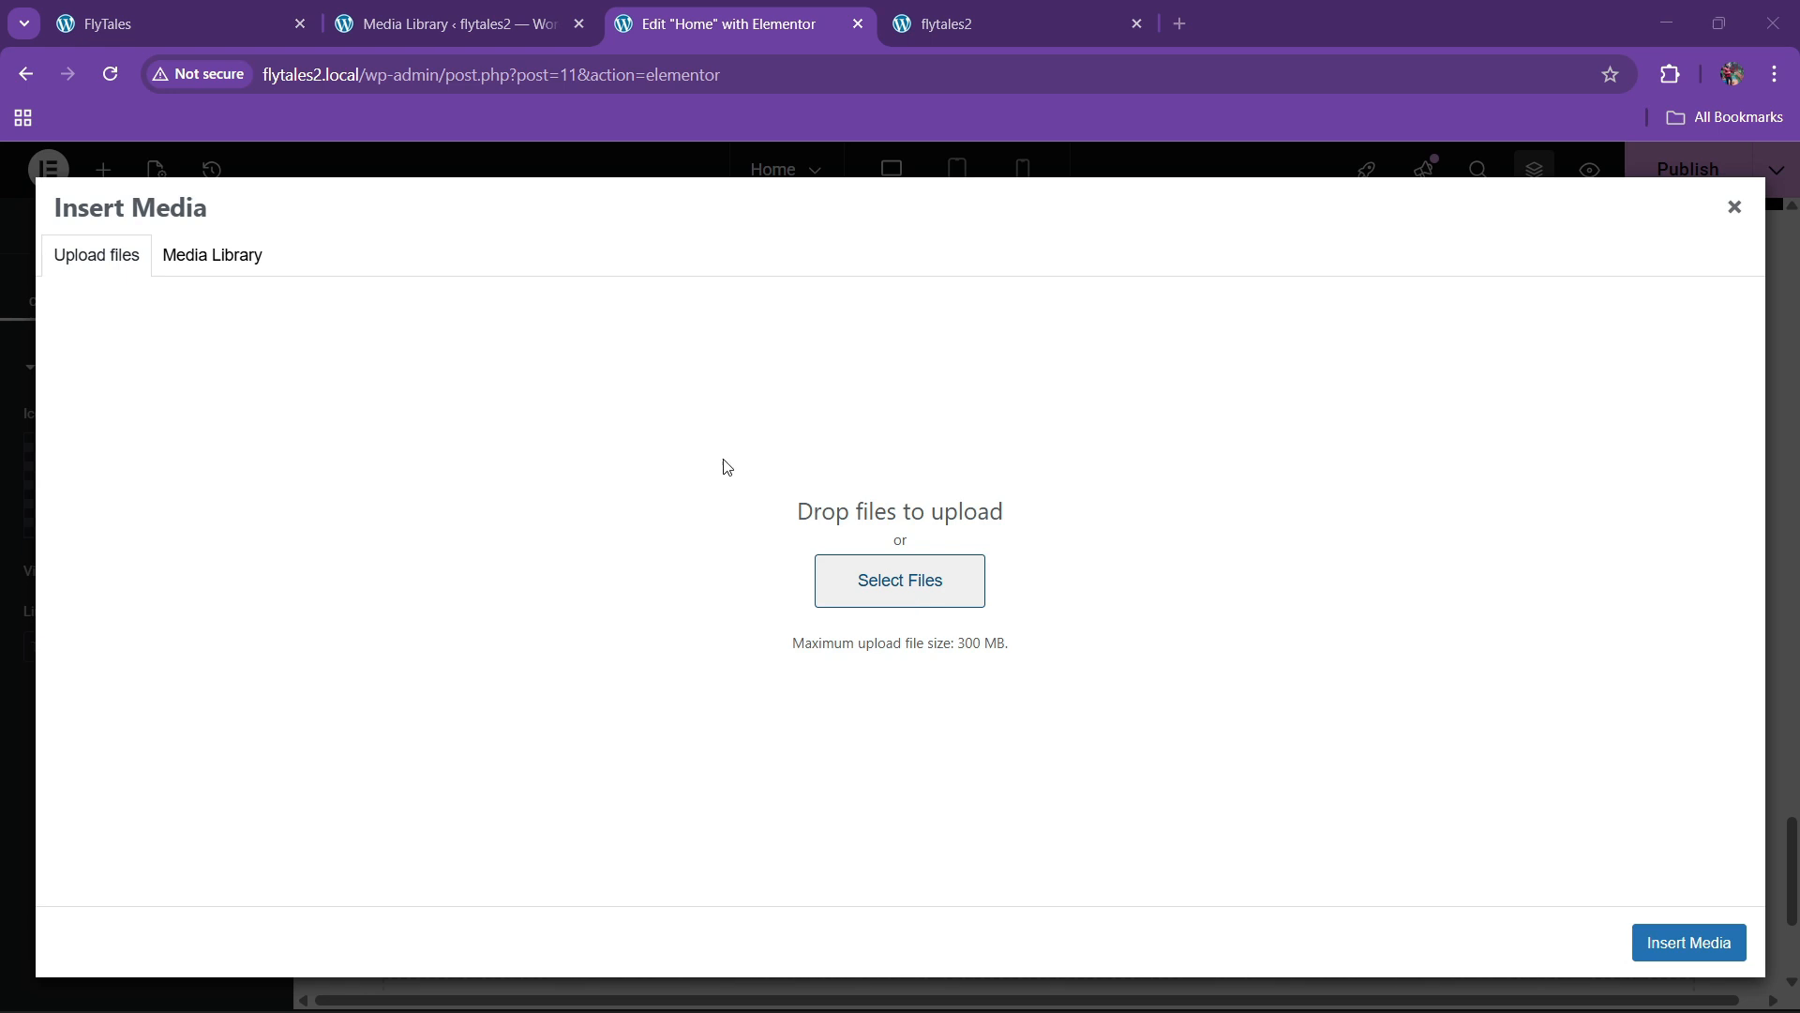
{"action": "left_click_drag", "start_coordinate": [415, 375], "coordinate": [293, 260]}
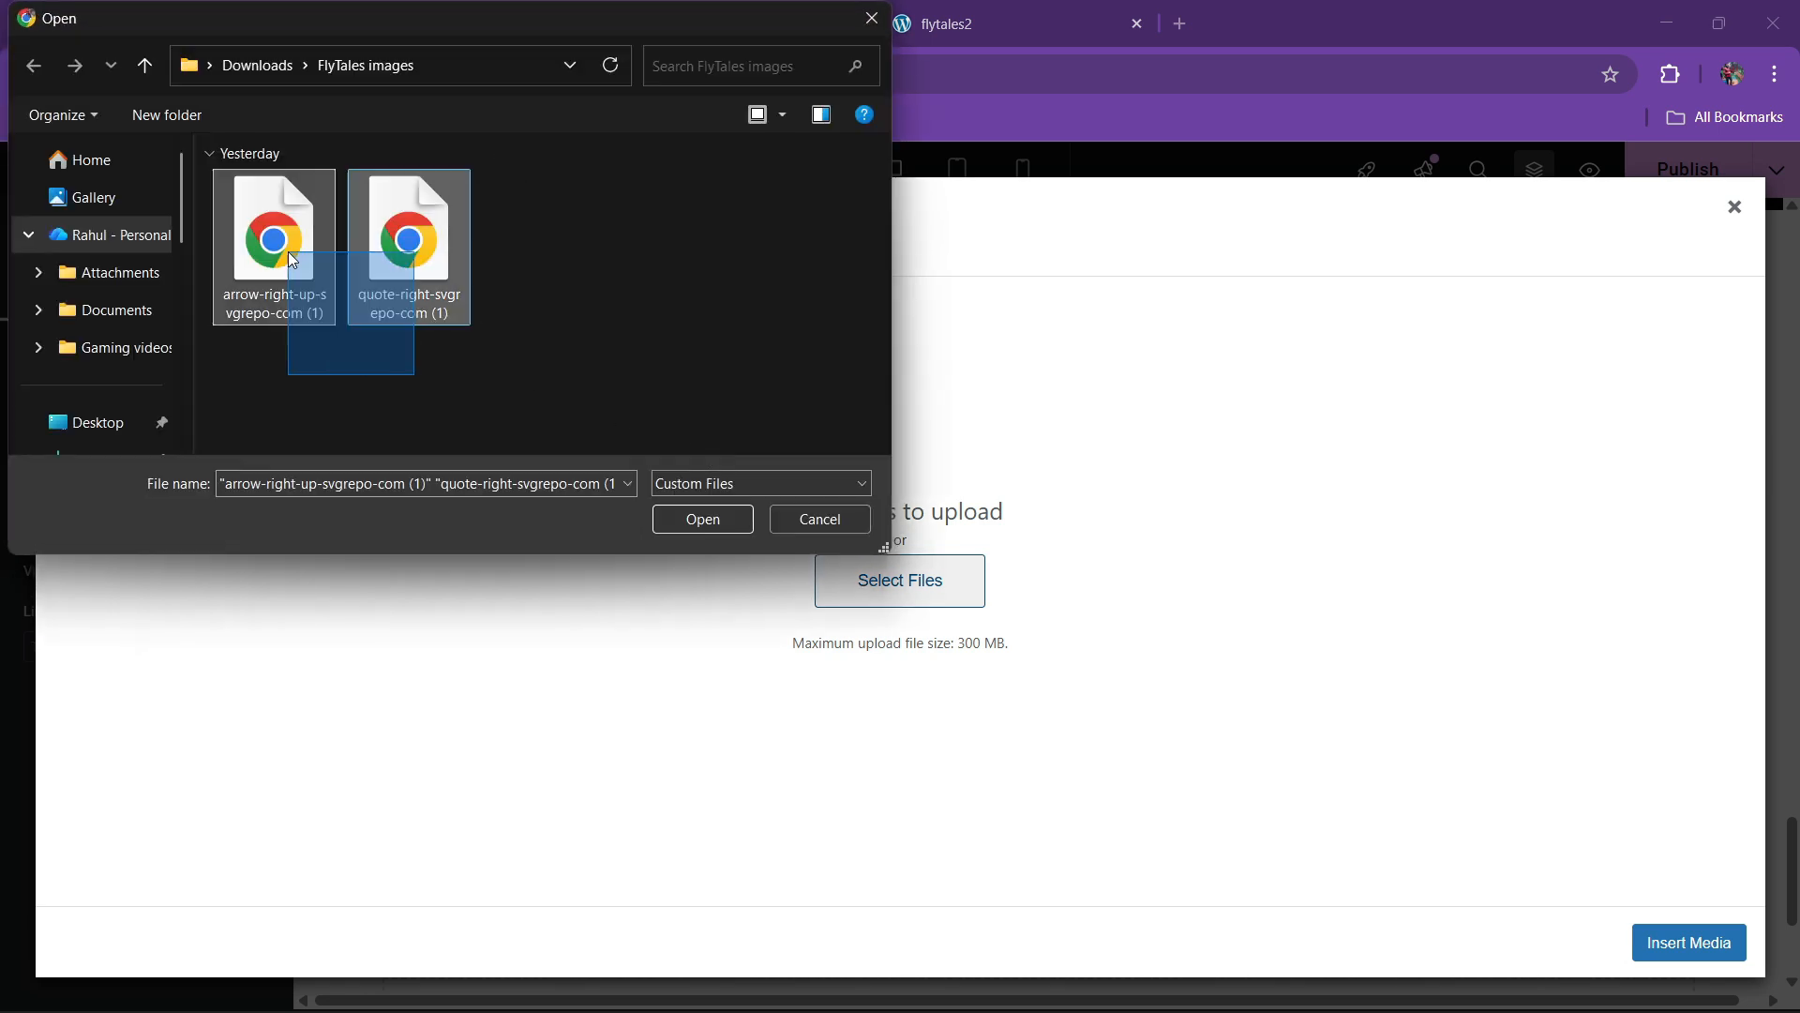
{"action": "left_click", "coordinate": [703, 519]}
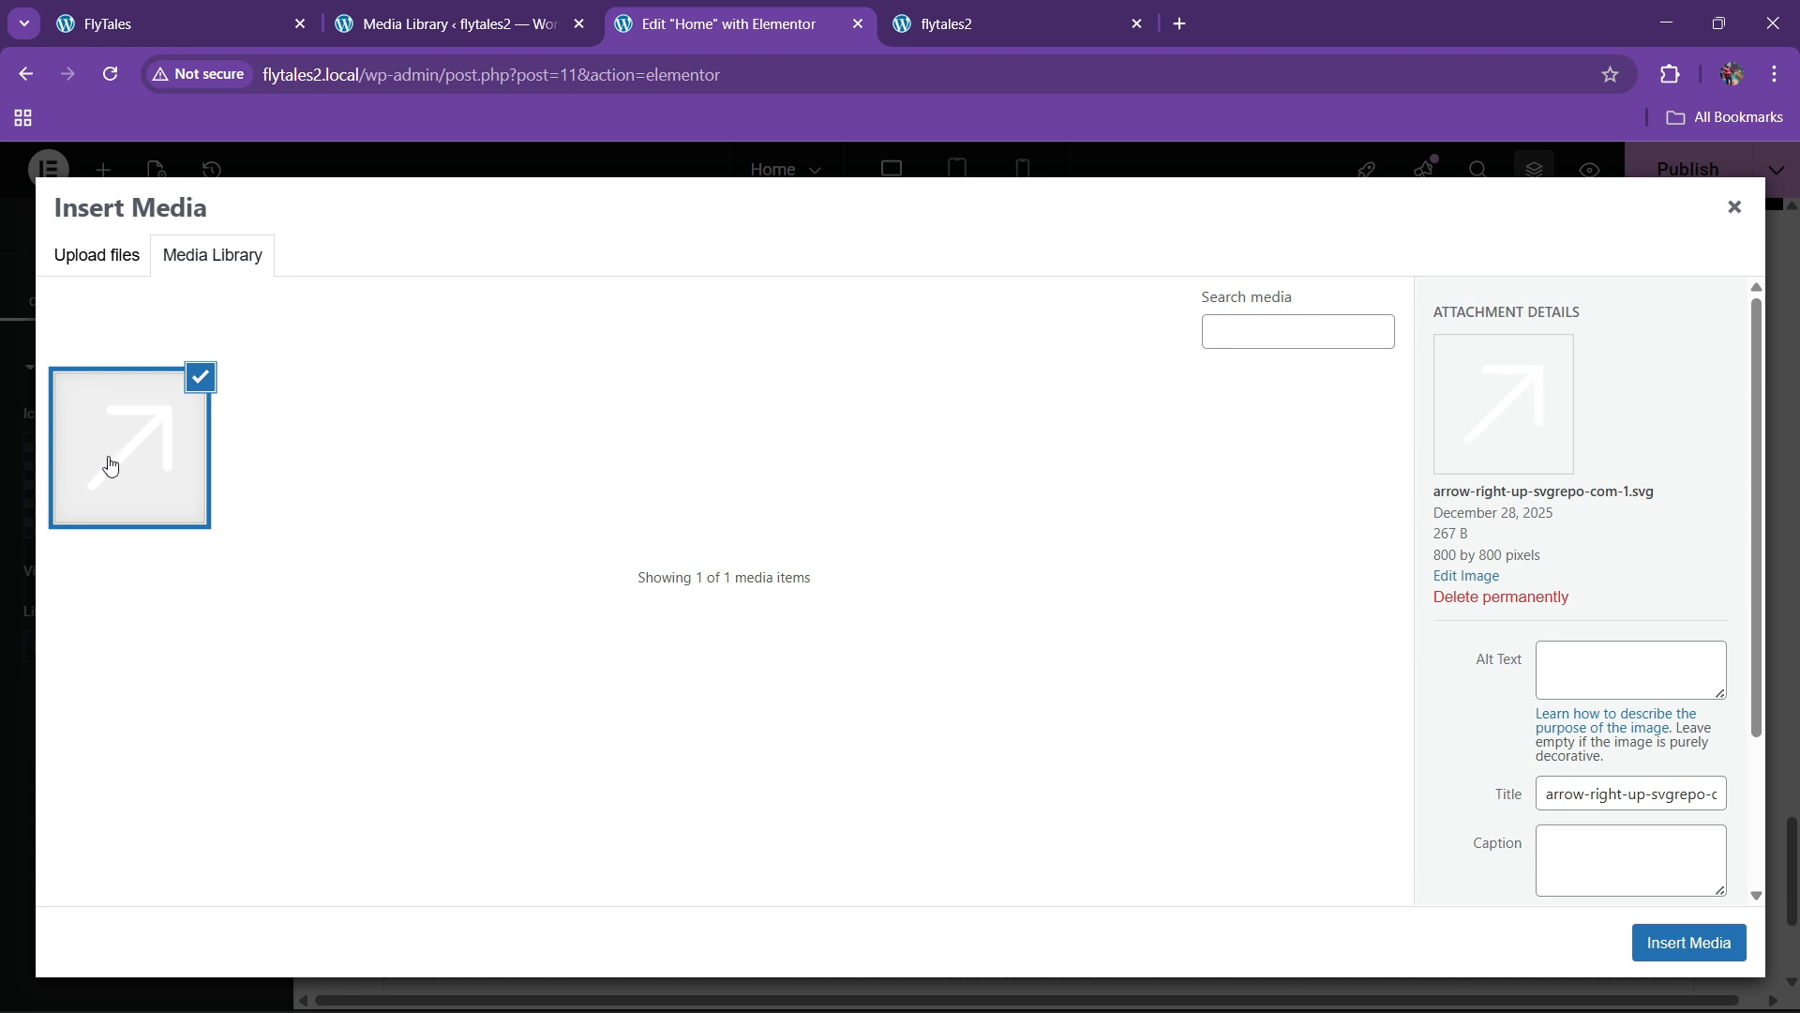
Upload the quote-right-svgrepo-com (1) SVG from the FlyTales images folder and insert it as the widget's icon
{"action": "left_click", "coordinate": [111, 256]}
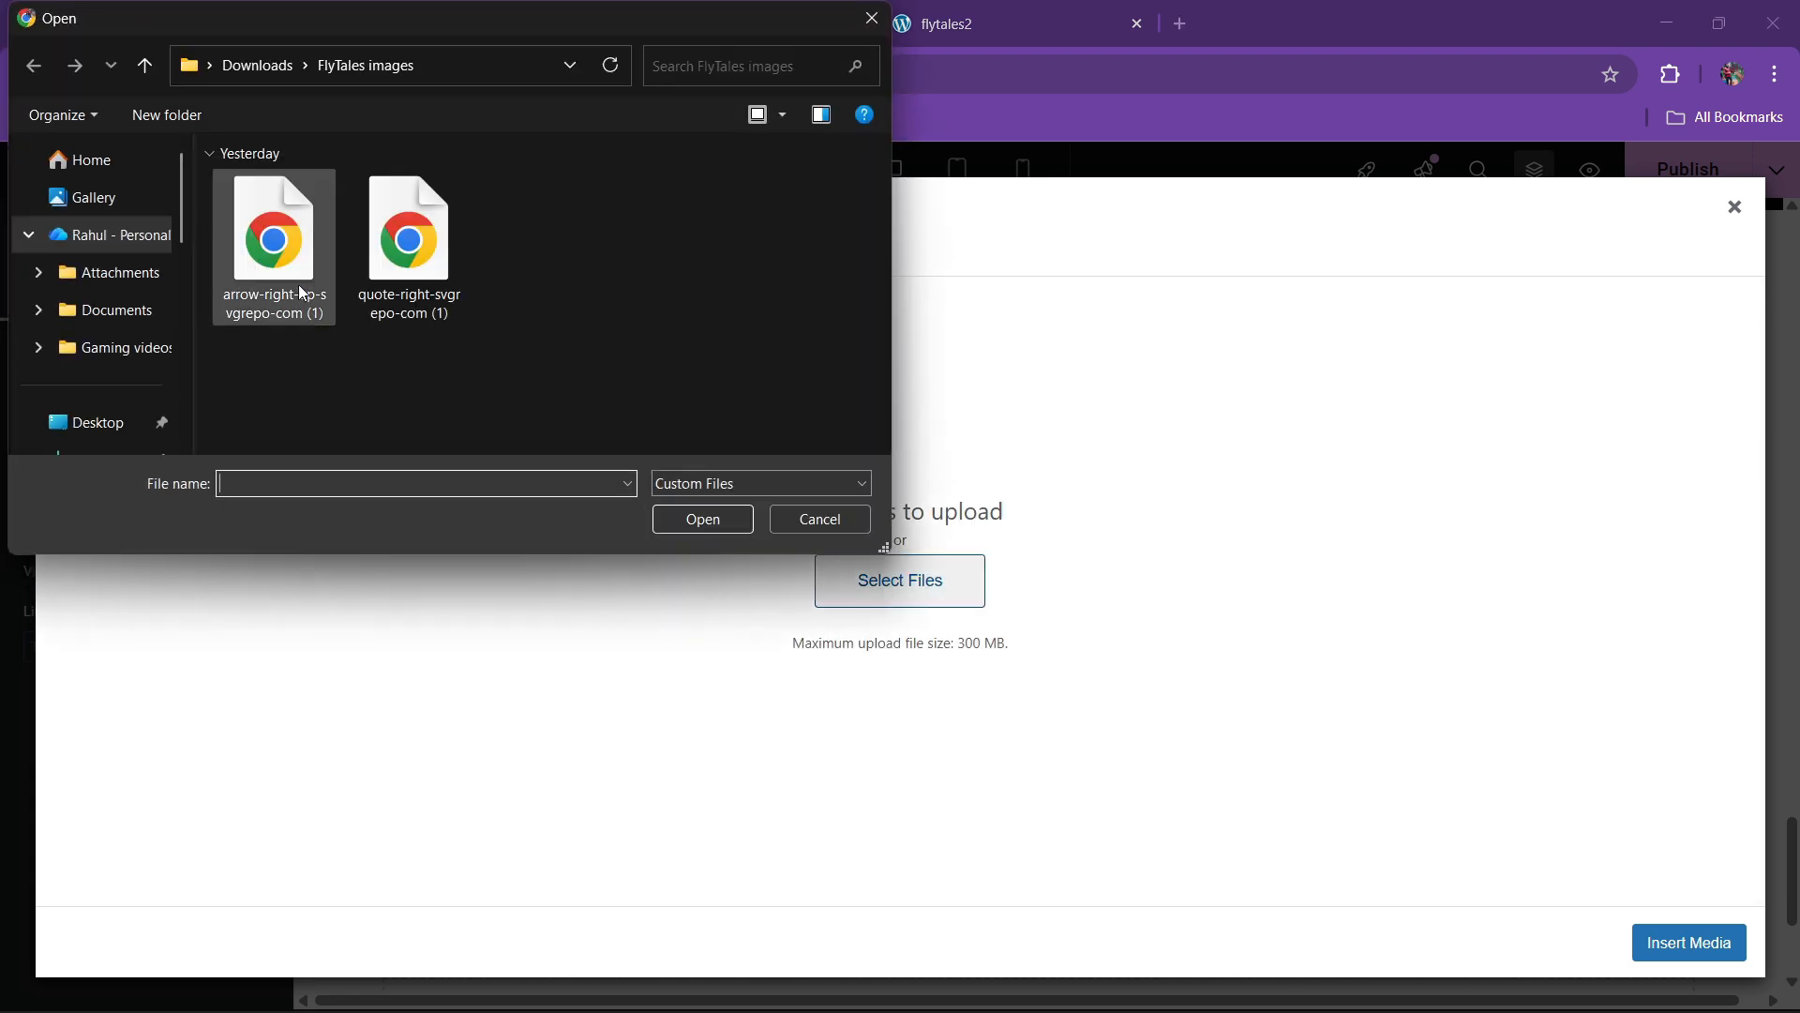
{"action": "double_click", "coordinate": [398, 284]}
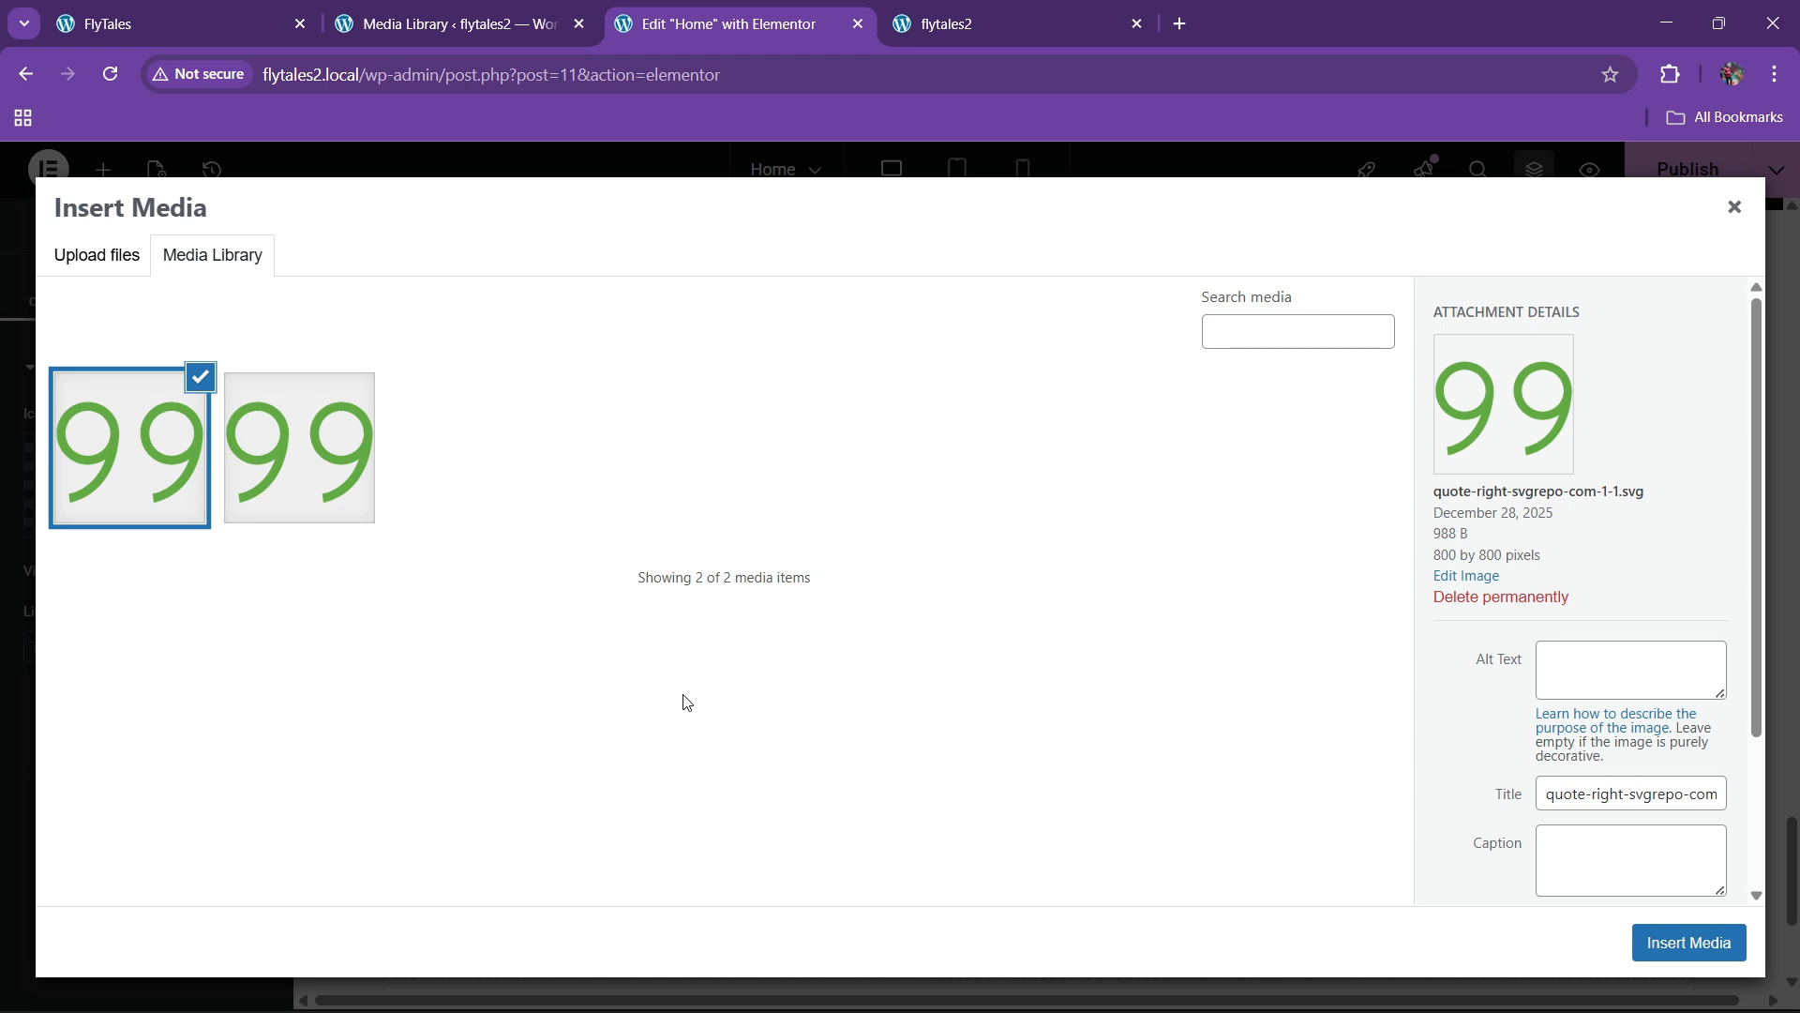
{"action": "left_click", "coordinate": [1715, 942]}
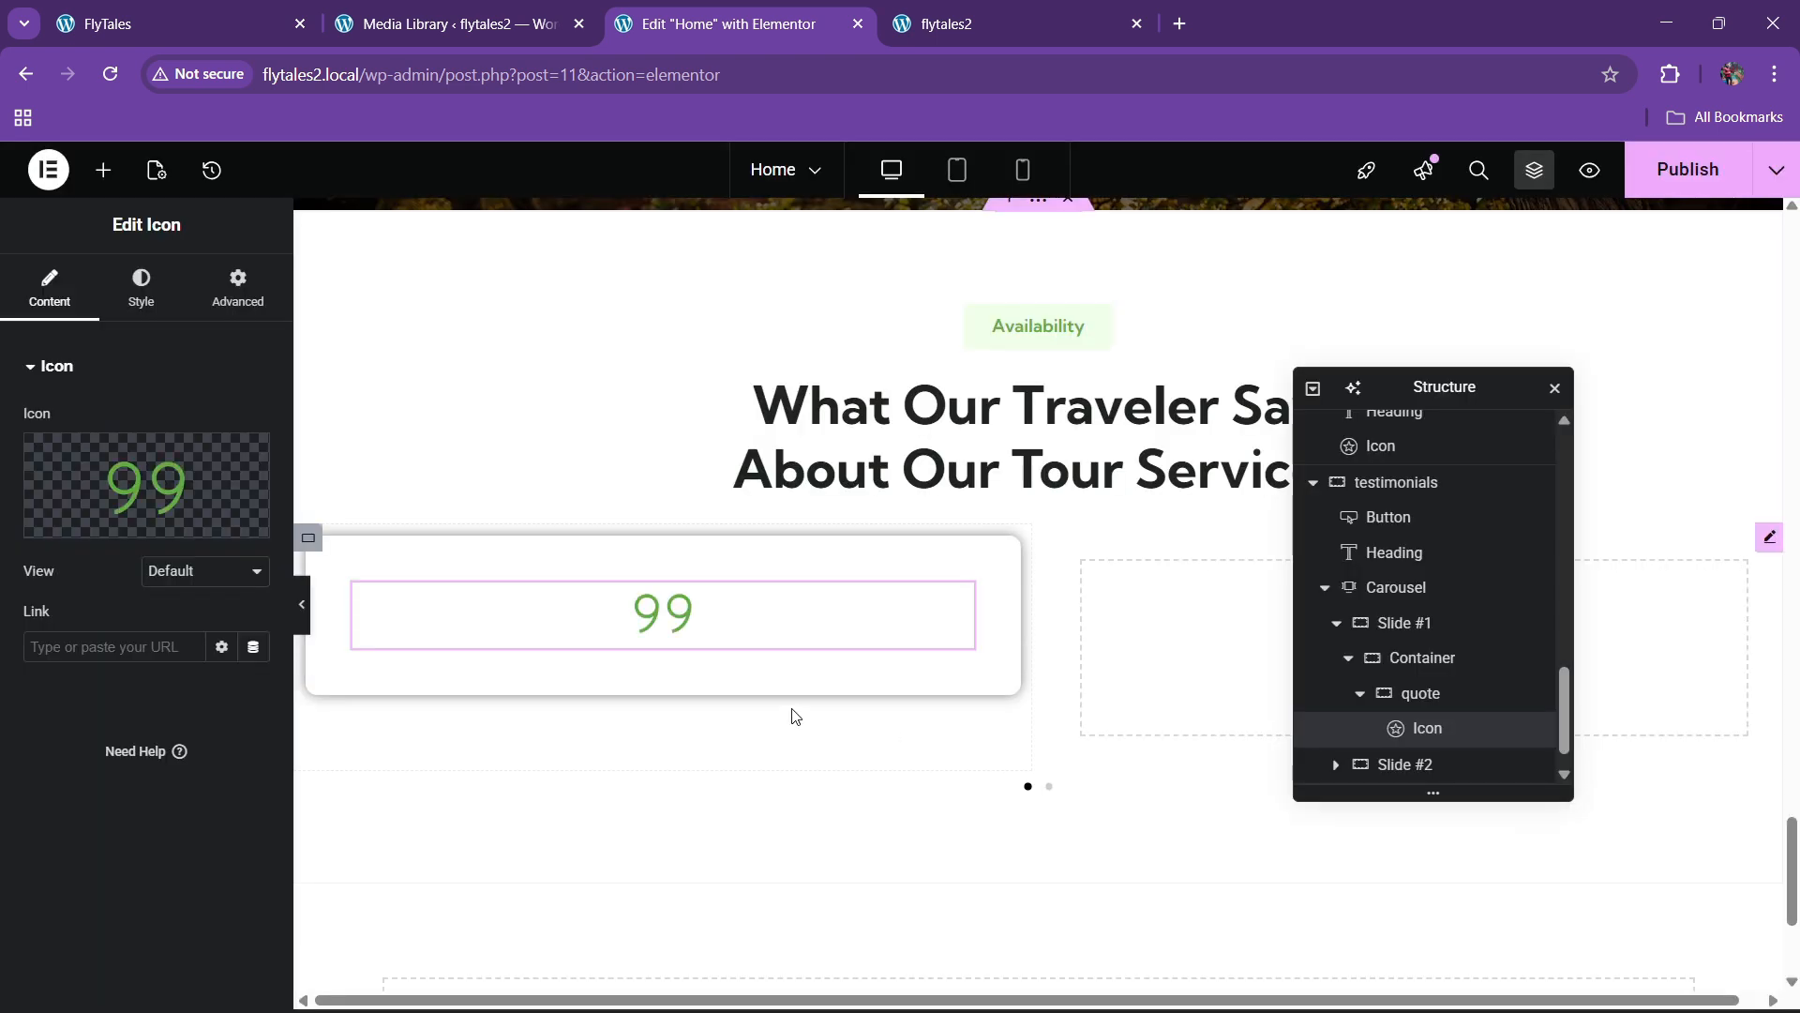
Left-align the quote icon and set its size to 75 px, comparing it with the reference testimonial card
{"action": "left_click", "coordinate": [141, 289]}
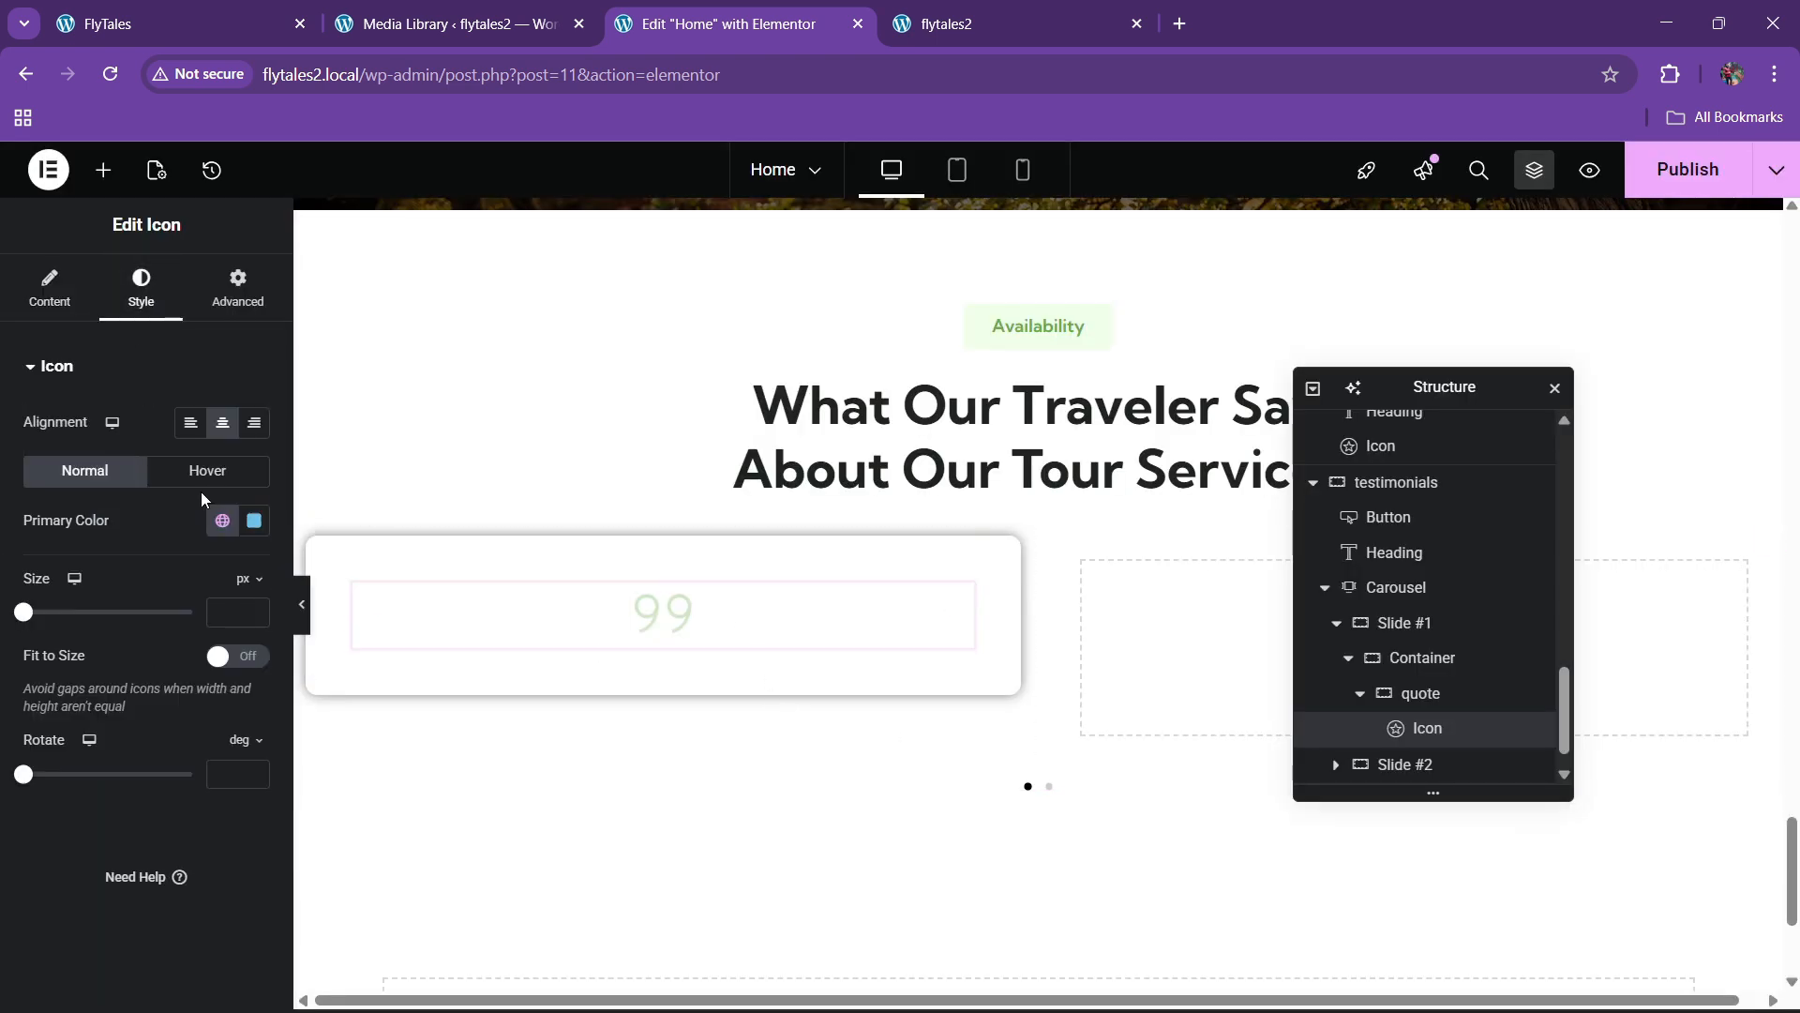
{"action": "left_click", "coordinate": [191, 422]}
{"action": "left_click_drag", "start_coordinate": [23, 614], "coordinate": [56, 615]}
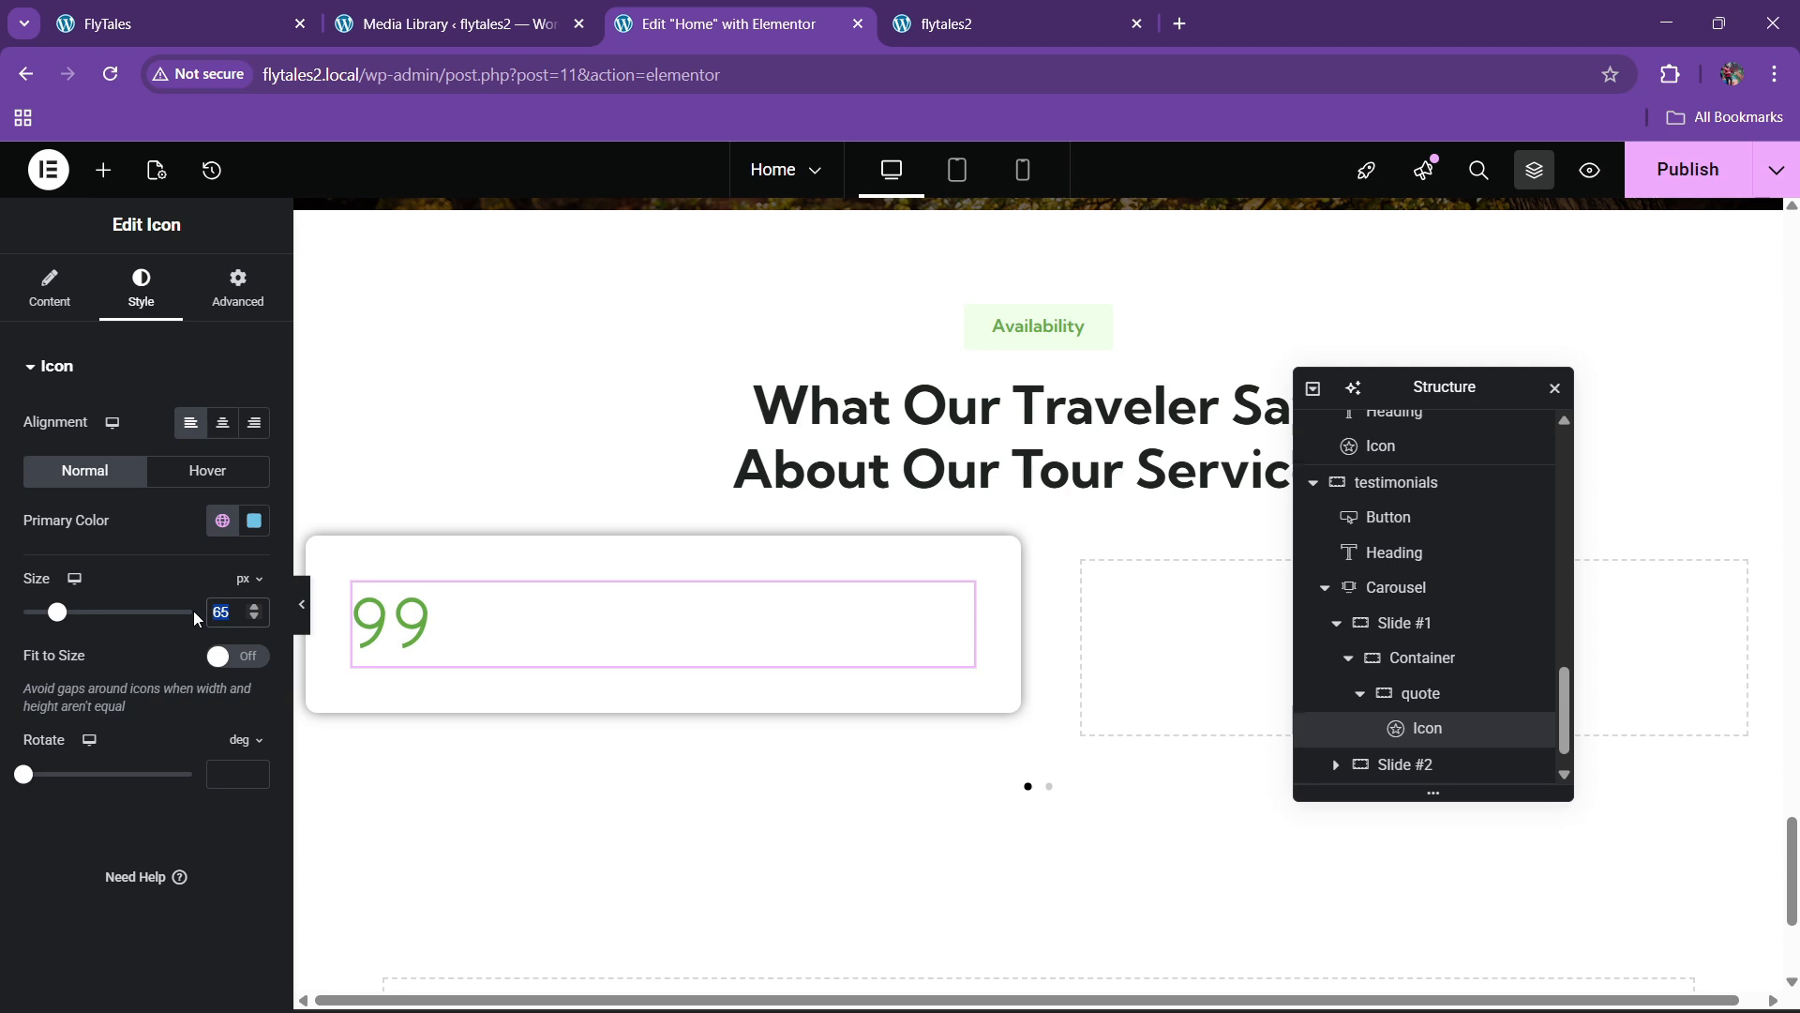
{"action": "left_click", "coordinate": [144, 8]}
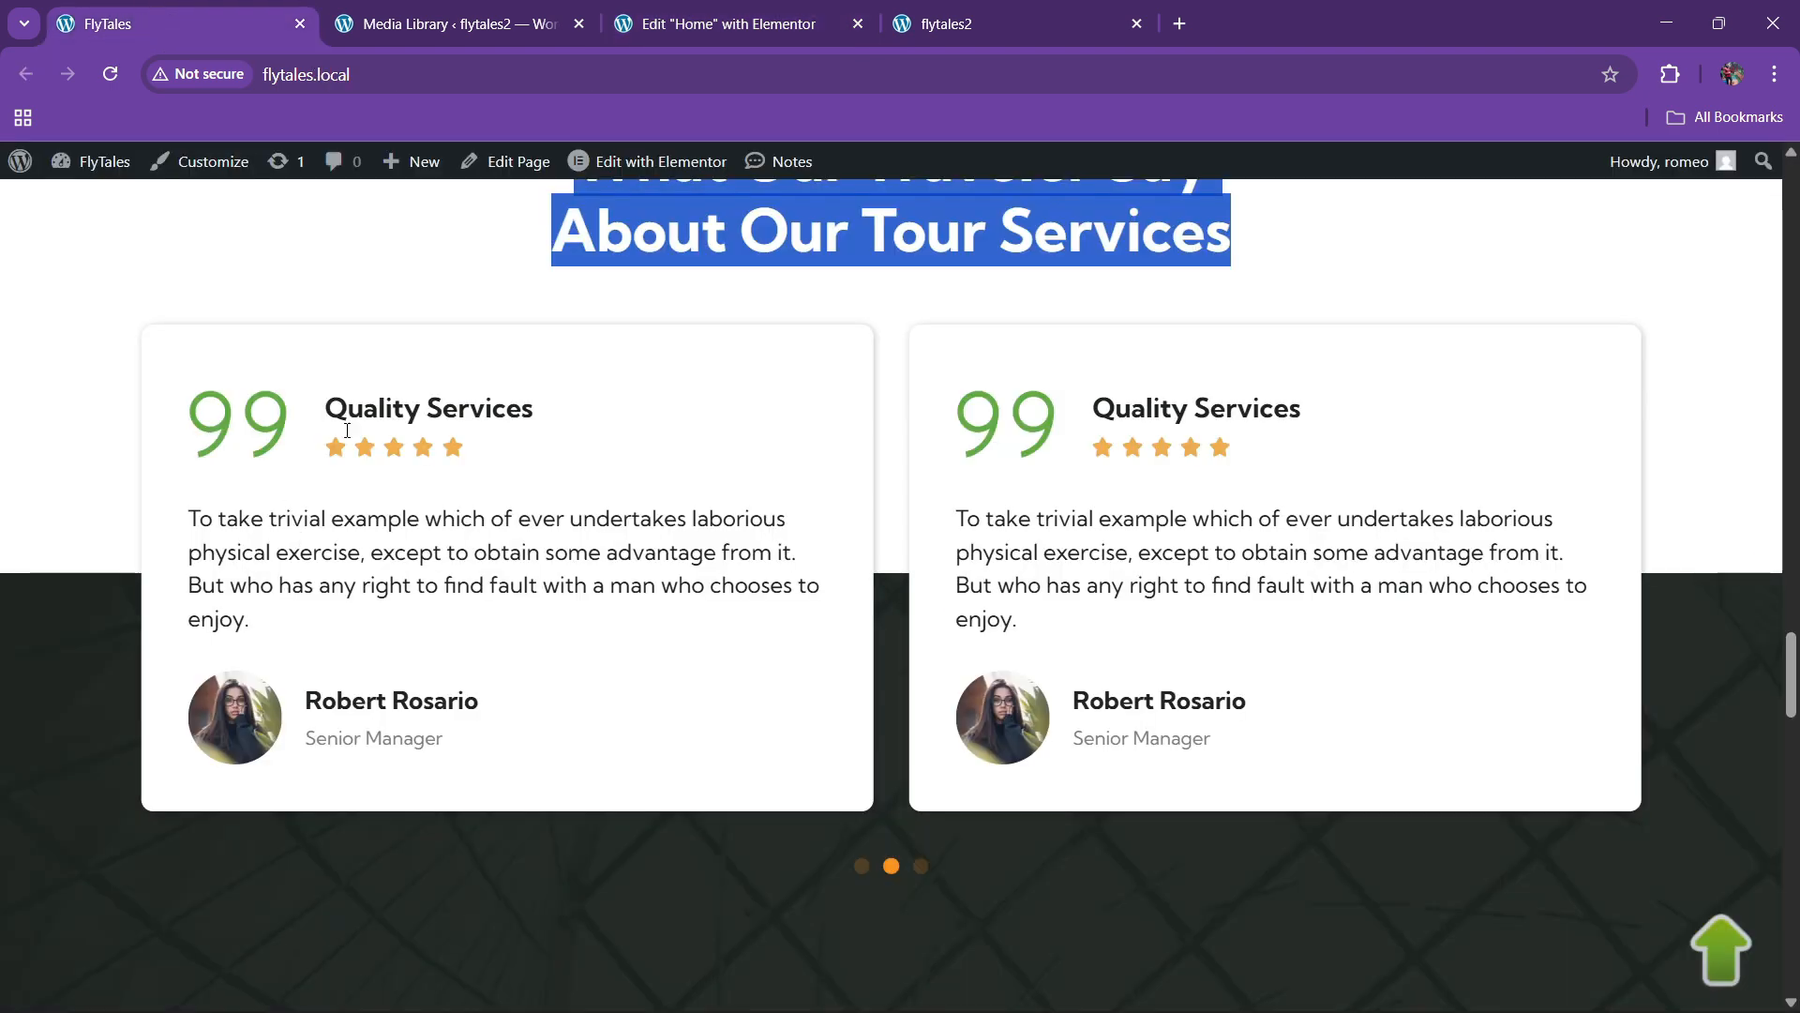
{"action": "left_click", "coordinate": [714, 24]}
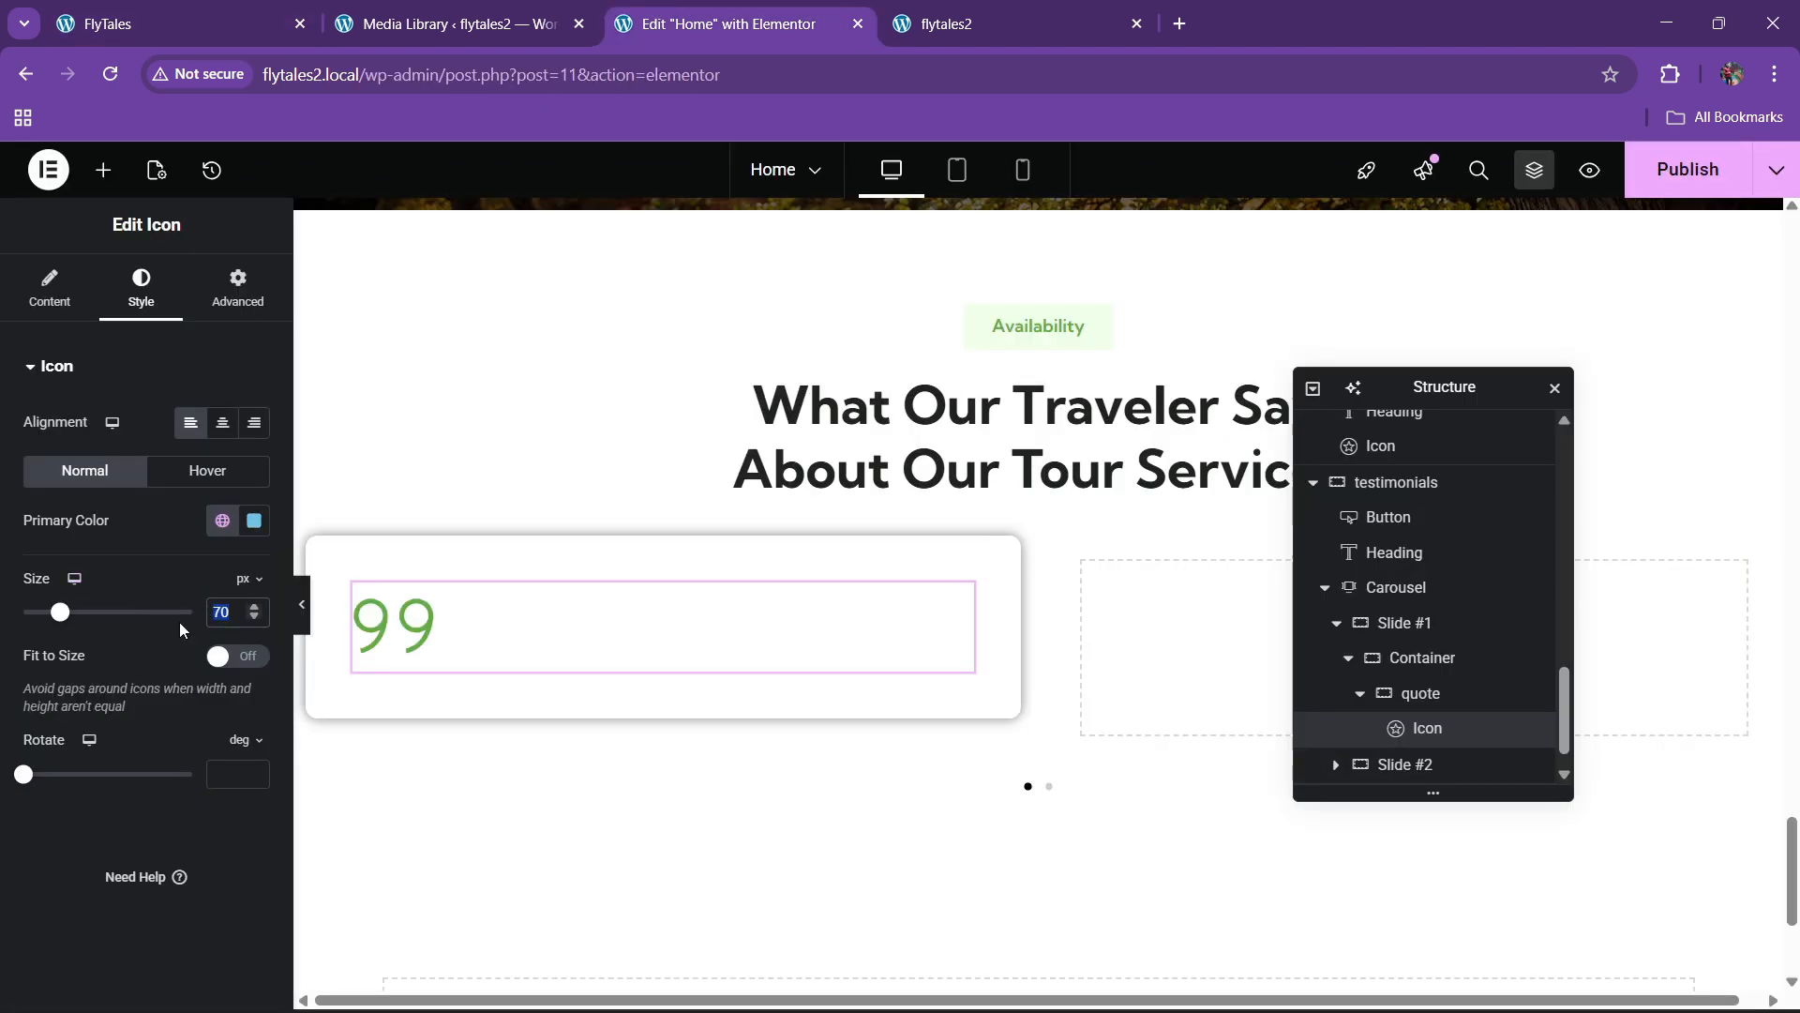
{"action": "type", "text": "75"}
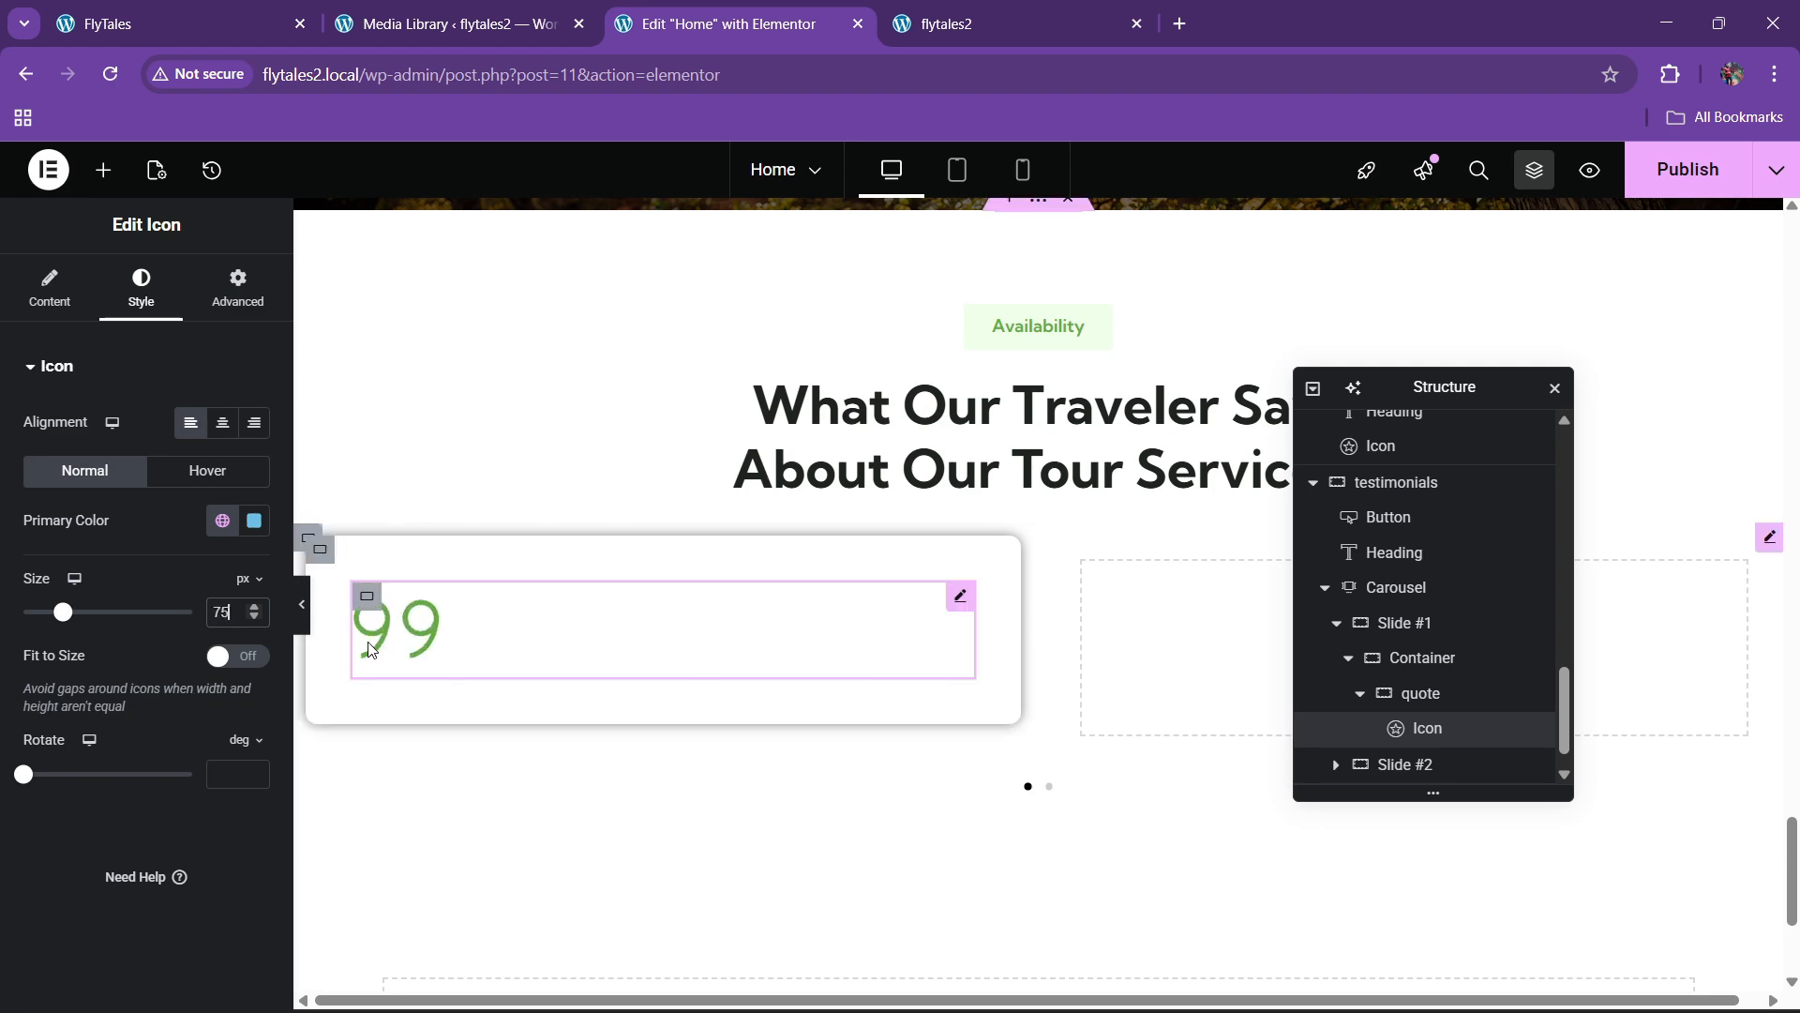
{"action": "left_click", "coordinate": [134, 8]}
{"action": "left_click", "coordinate": [715, 23]}
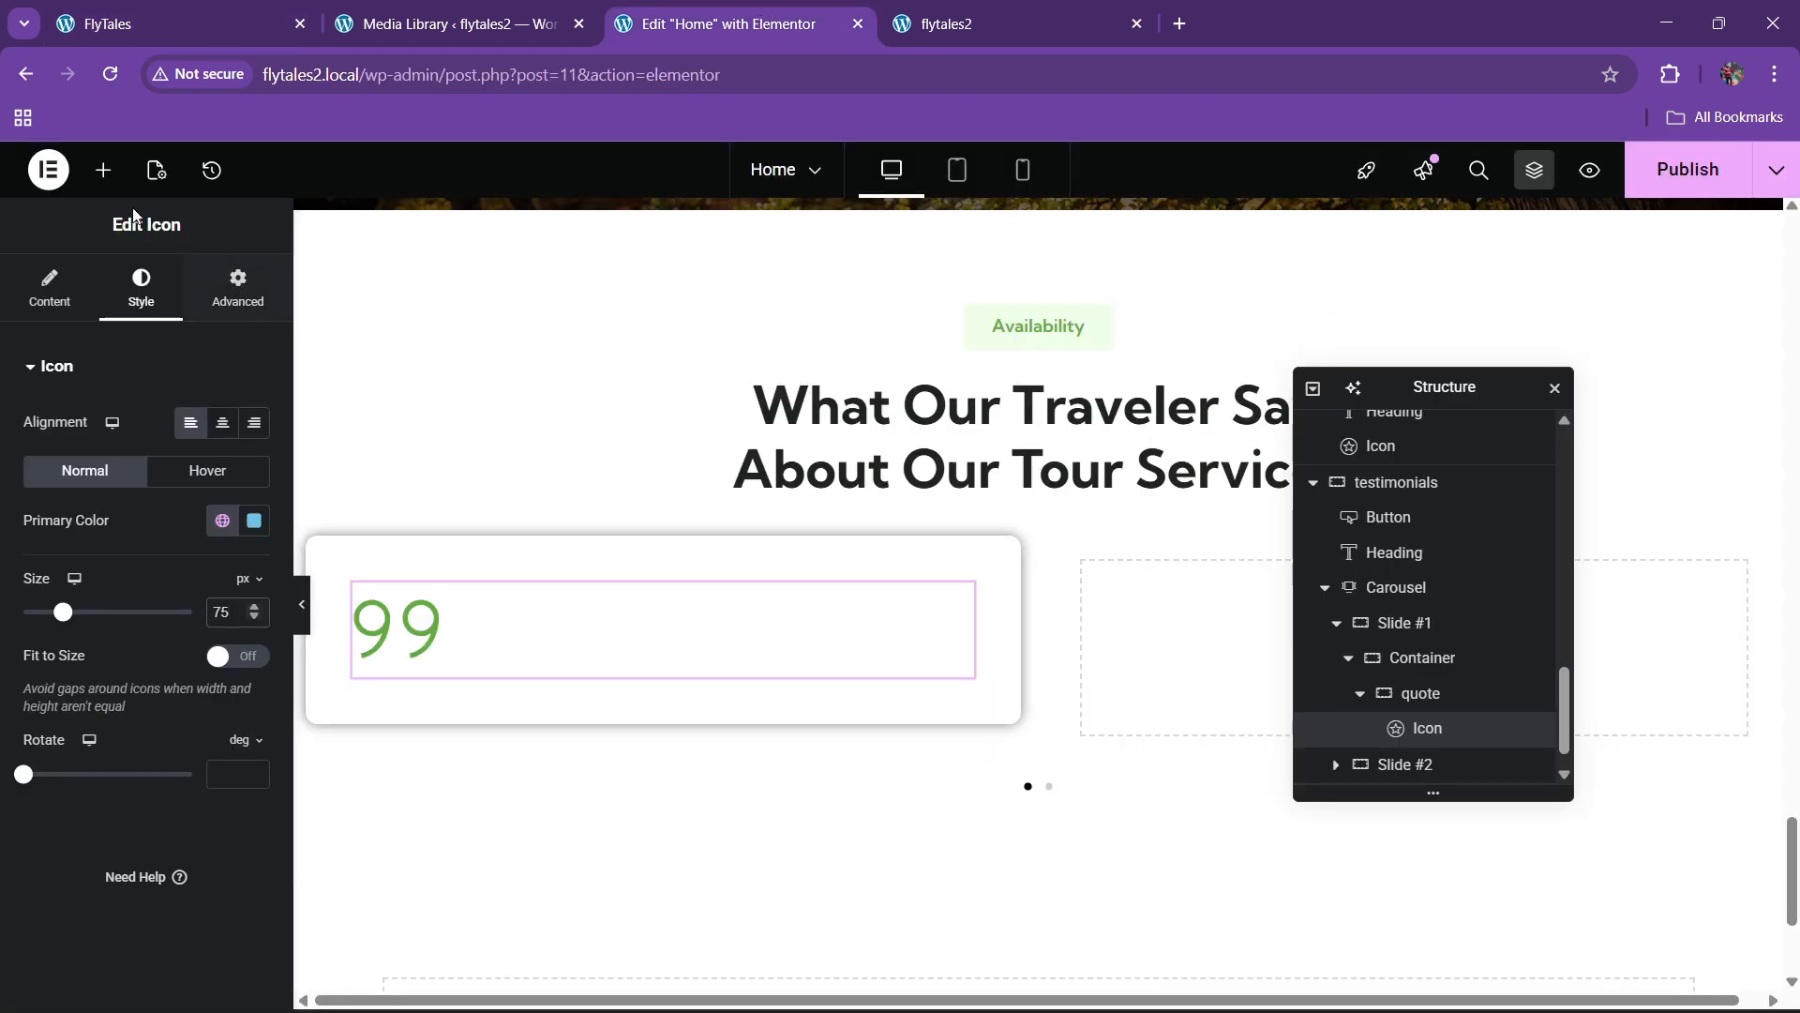
Add a container after the icon inside quote and lay quote out as a horizontal row with Space Between justification and centred items
{"action": "left_click", "coordinate": [103, 170]}
{"action": "left_click_drag", "start_coordinate": [338, 605], "coordinate": [438, 702]}
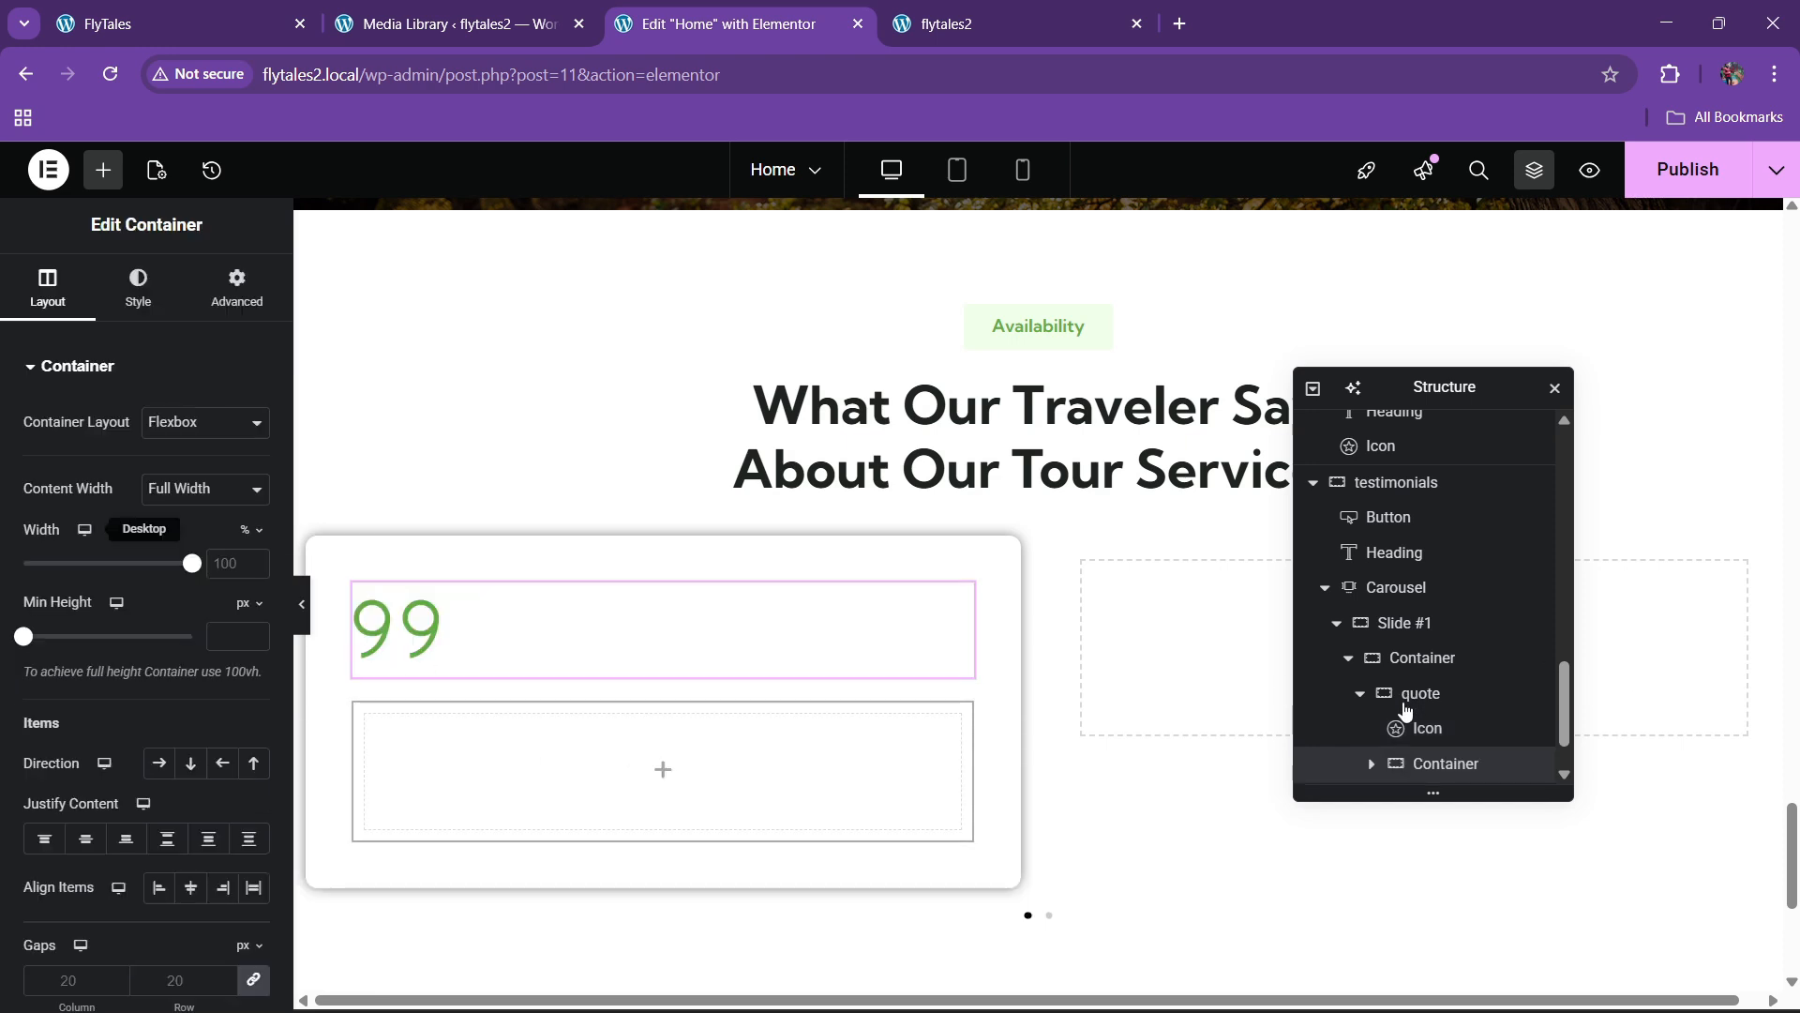
{"action": "scroll", "coordinate": [1416, 704], "scroll_direction": "down", "scroll_amount": 1}
{"action": "left_click", "coordinate": [1416, 625]}
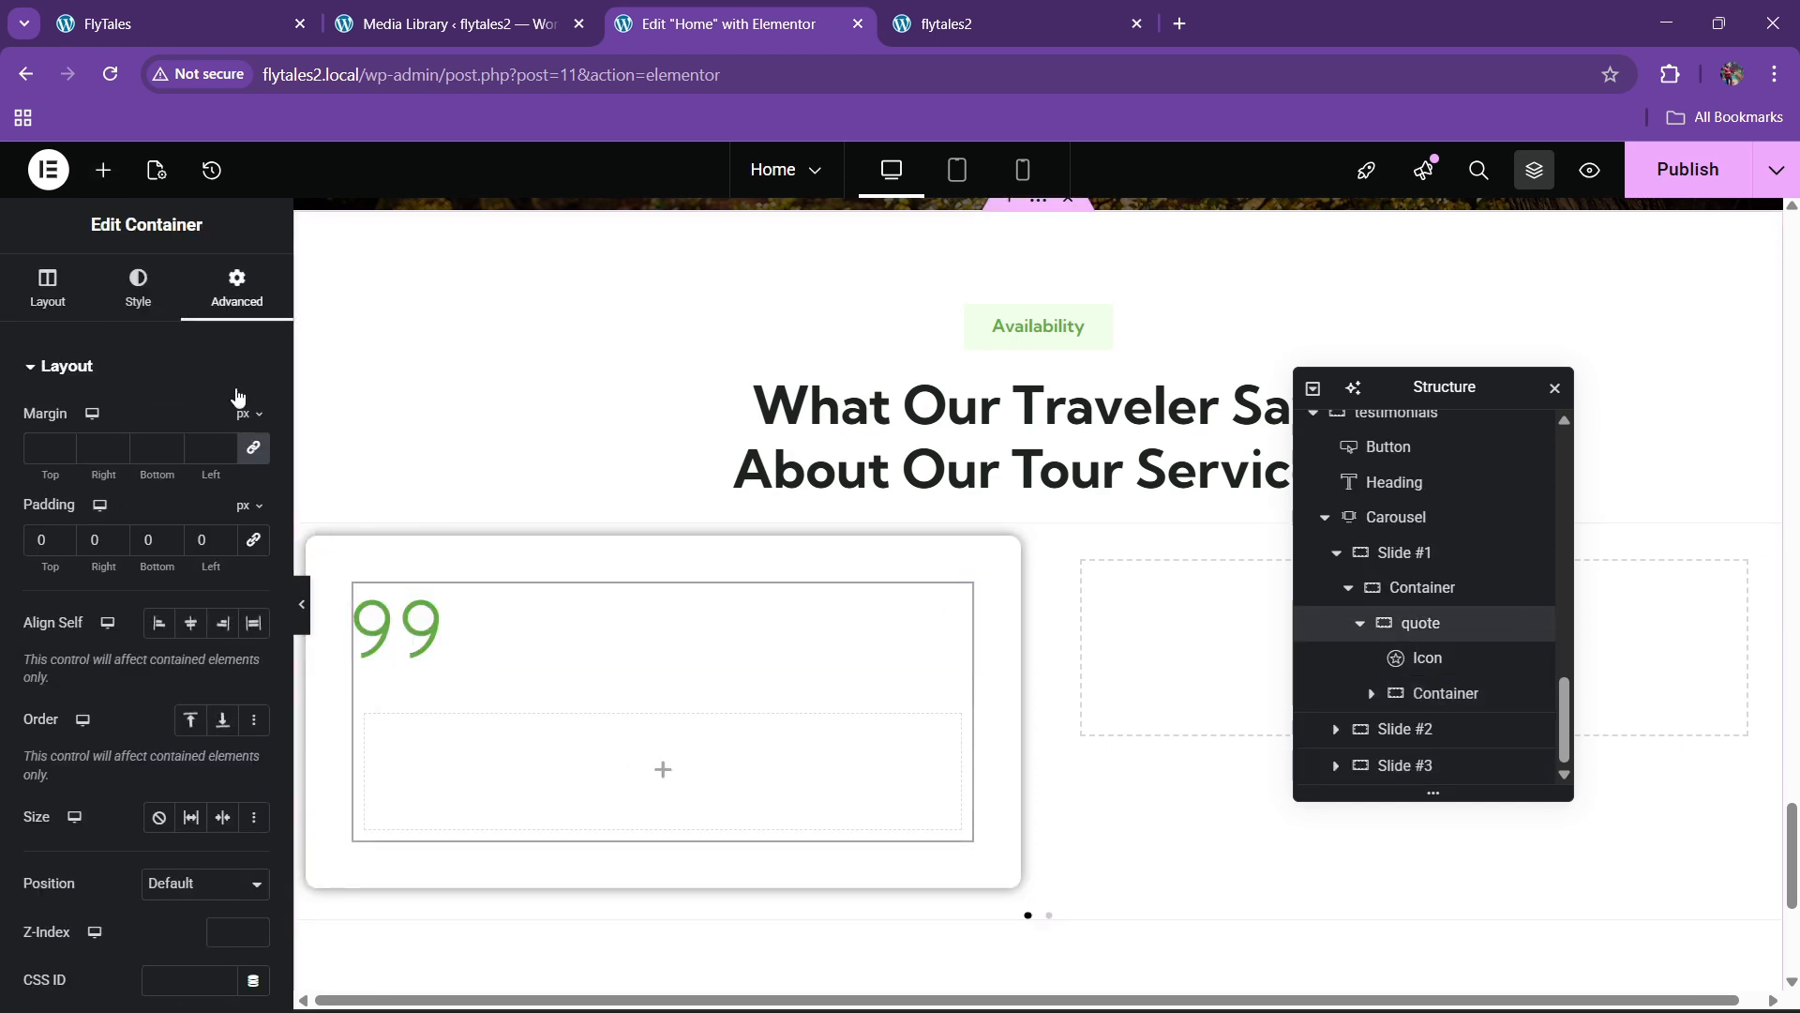
{"action": "left_click", "coordinate": [47, 286]}
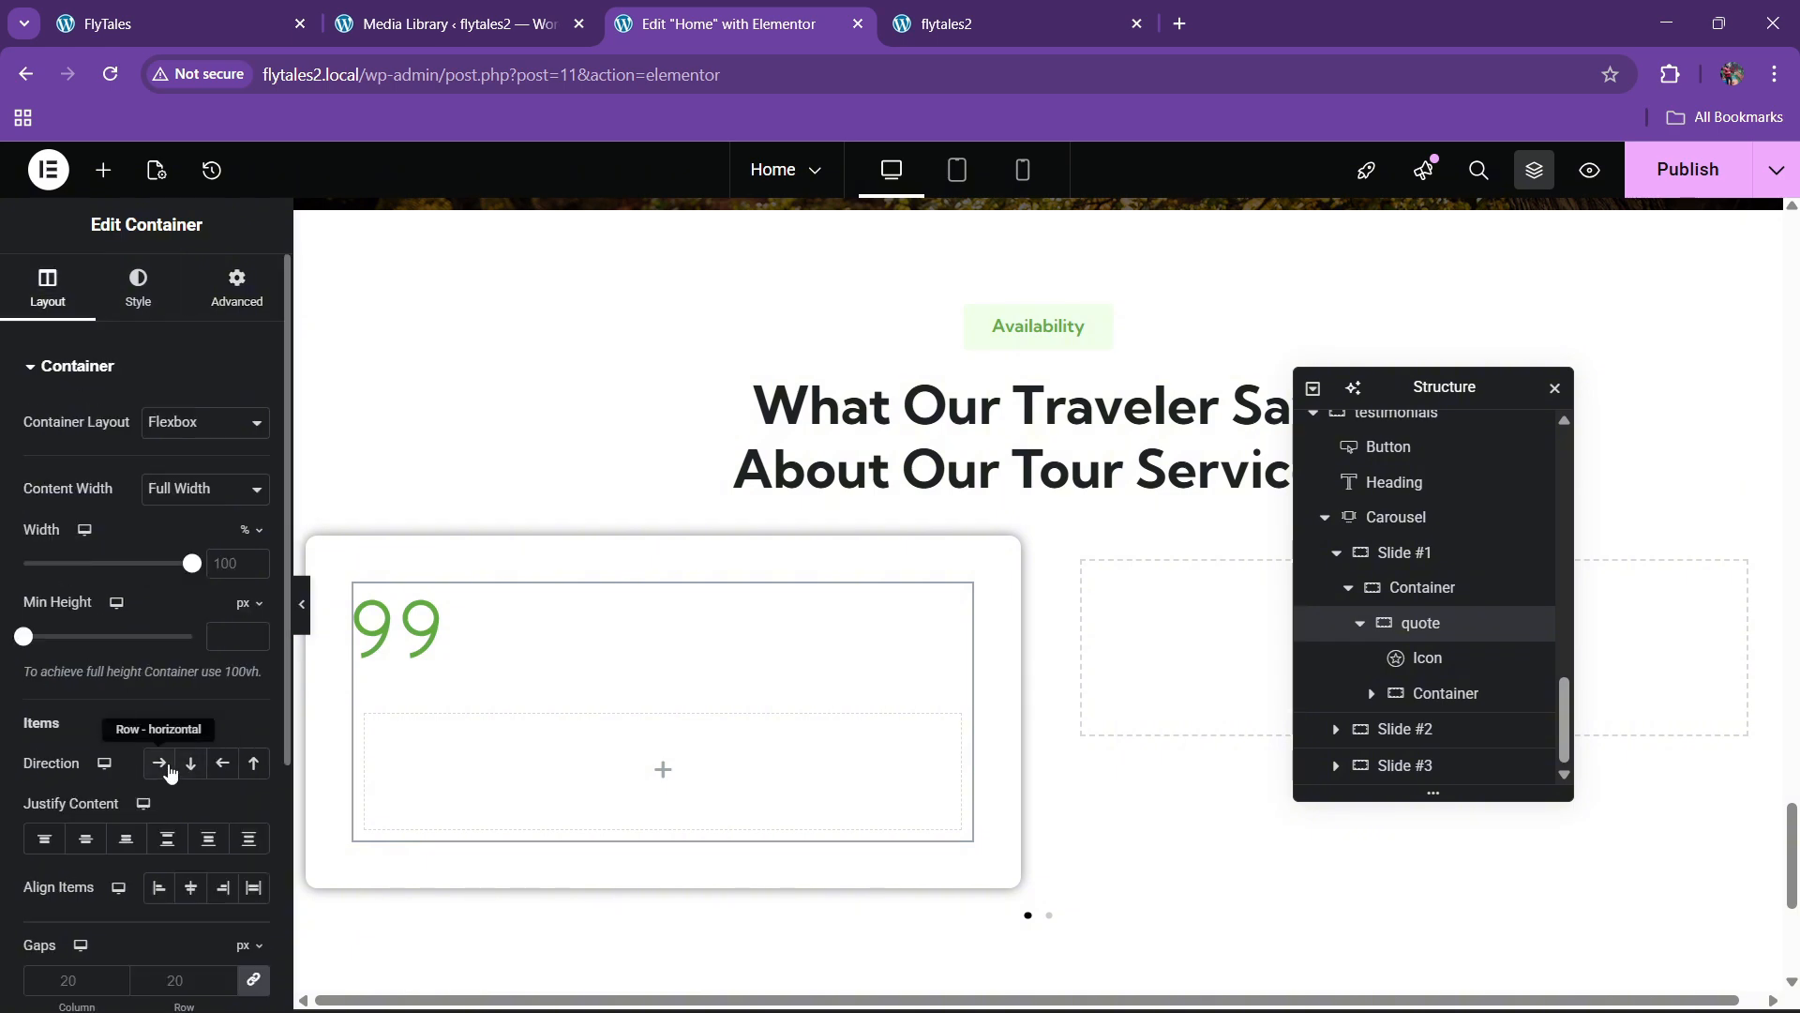
{"action": "left_click", "coordinate": [158, 763]}
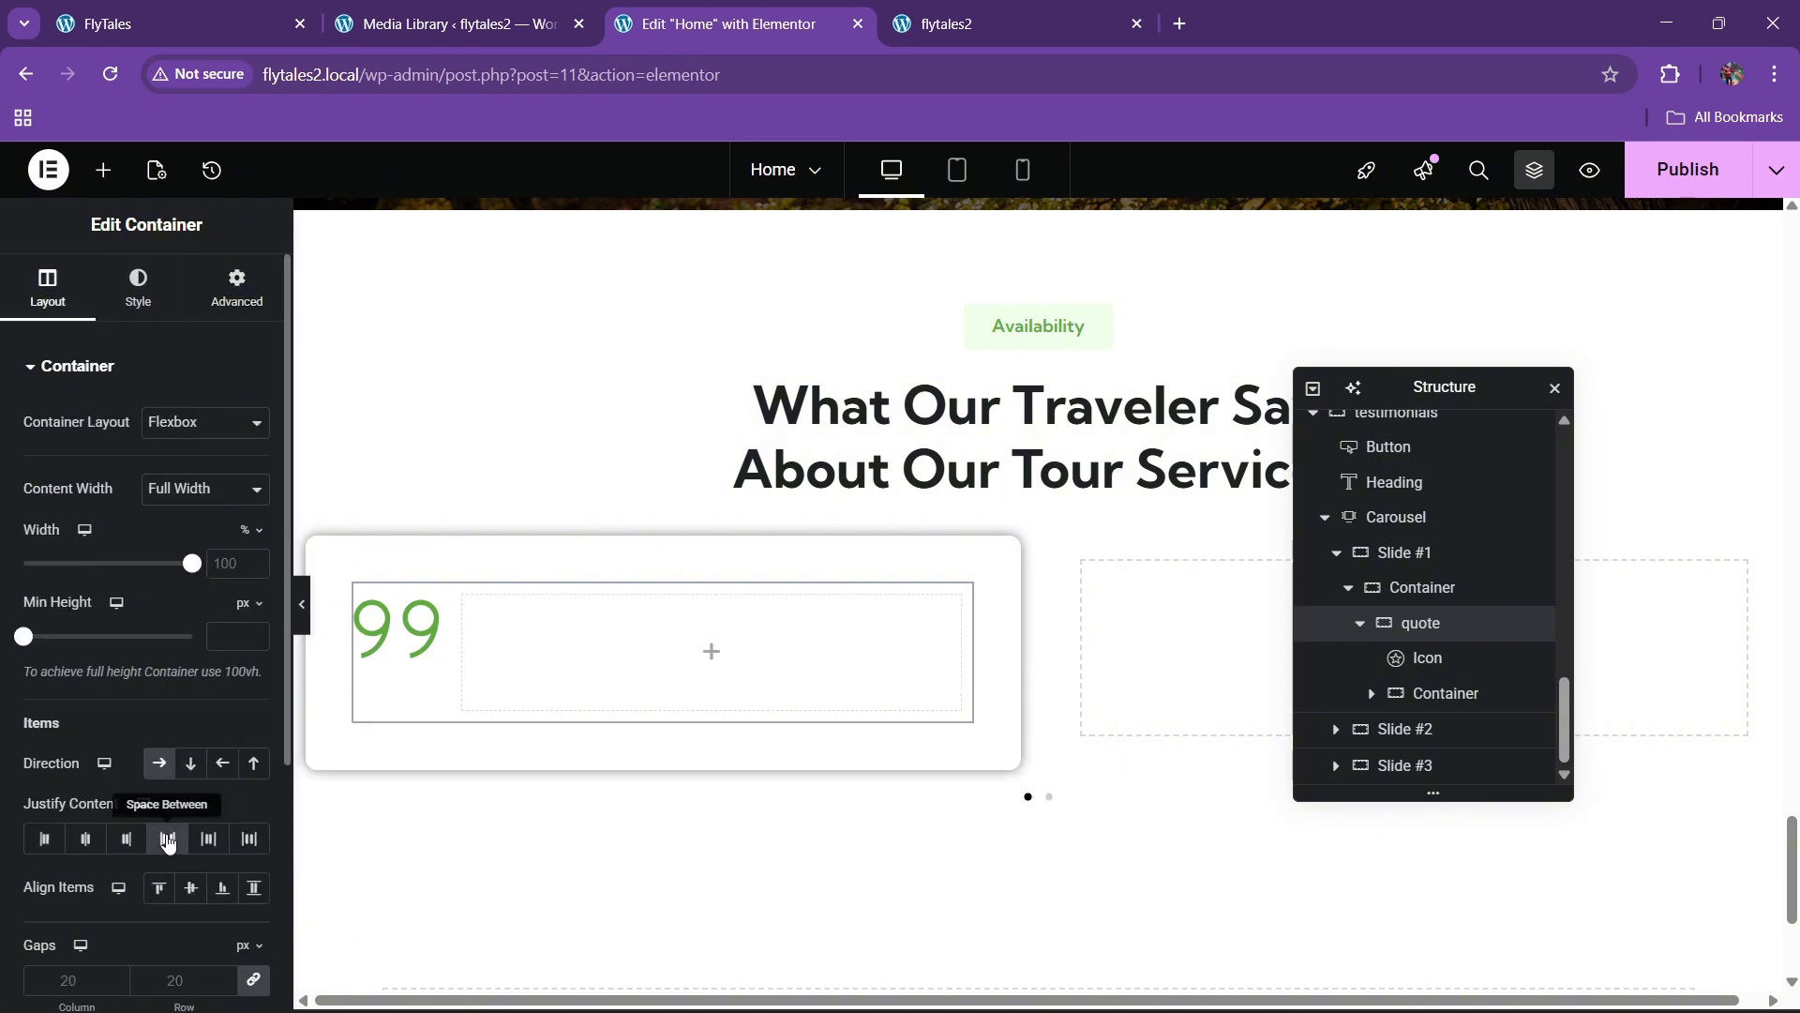
{"action": "left_click", "coordinate": [167, 839]}
{"action": "left_click", "coordinate": [191, 887]}
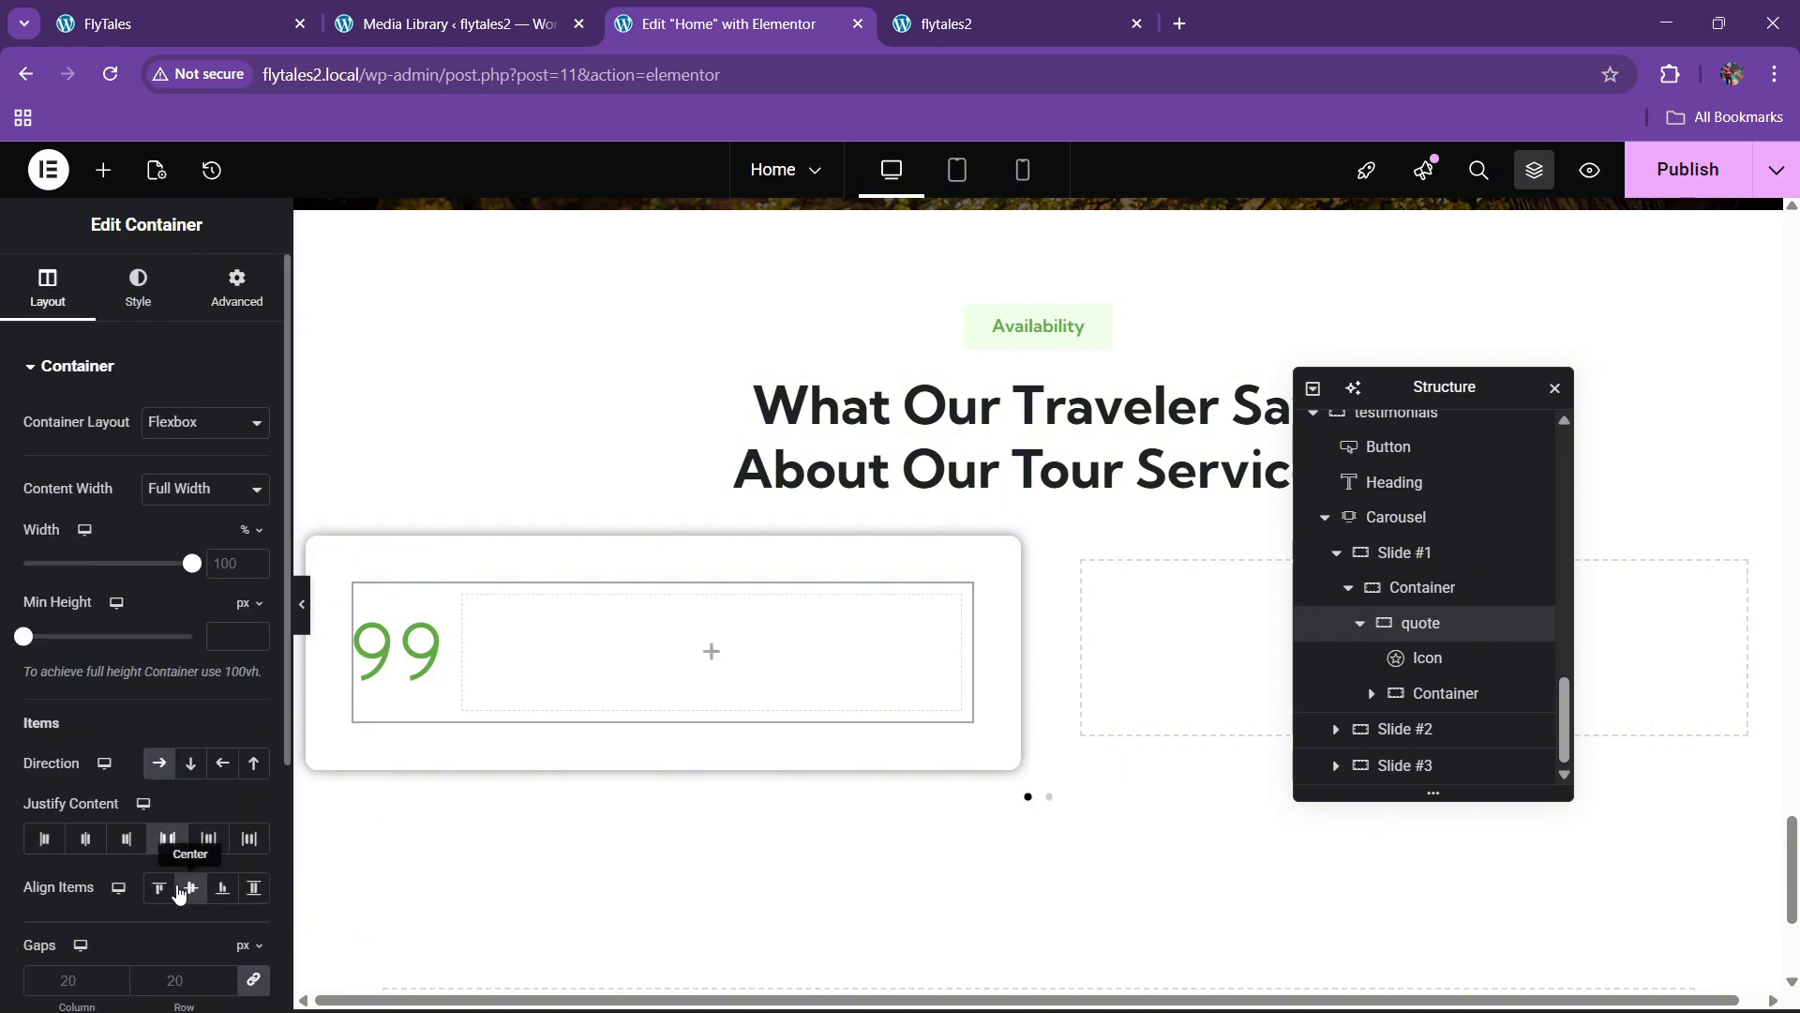
Set the padding of the container beside the quote icon to 0 on all sides and check the reference page
{"action": "left_click", "coordinate": [1426, 696]}
{"action": "left_click", "coordinate": [237, 281]}
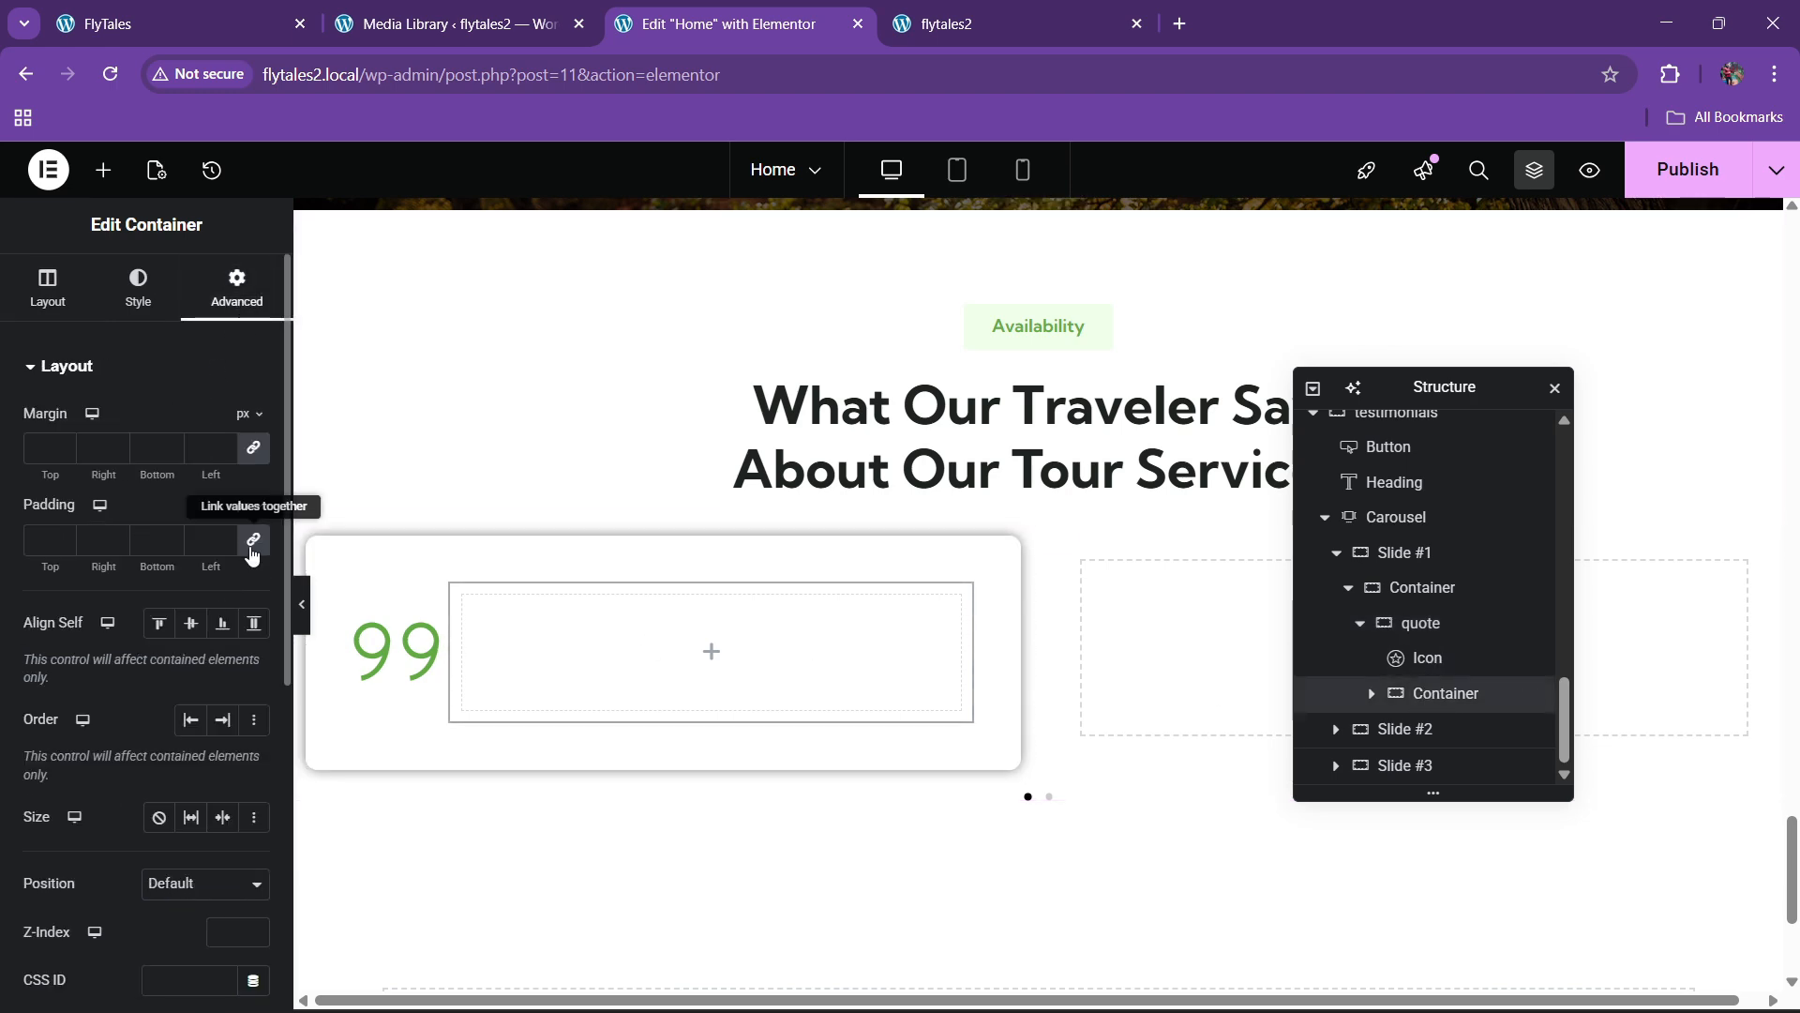
{"action": "key", "text": "ctrl+1"}
{"action": "key", "text": "ctrl+3"}
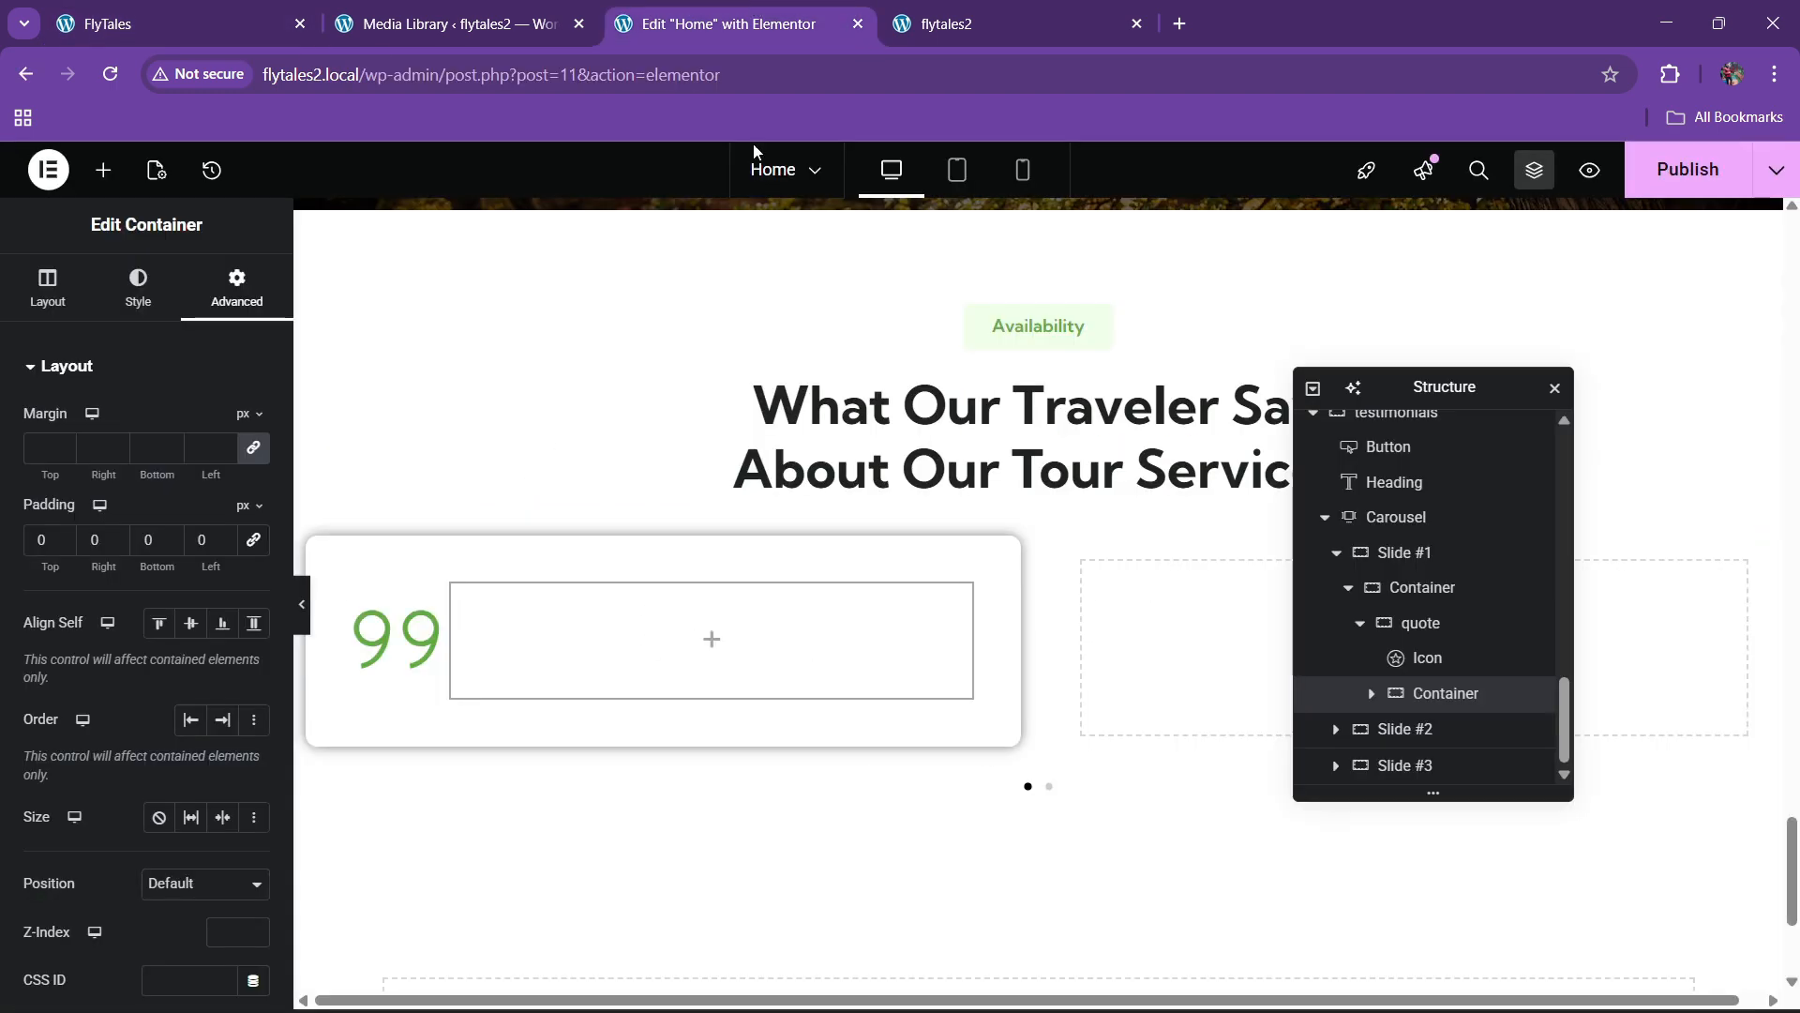
Copy the Beautiful Floating Villa heading from a tour card and paste it into the container beside the quote icon
{"action": "scroll", "coordinate": [846, 413], "scroll_direction": "up", "scroll_amount": 9}
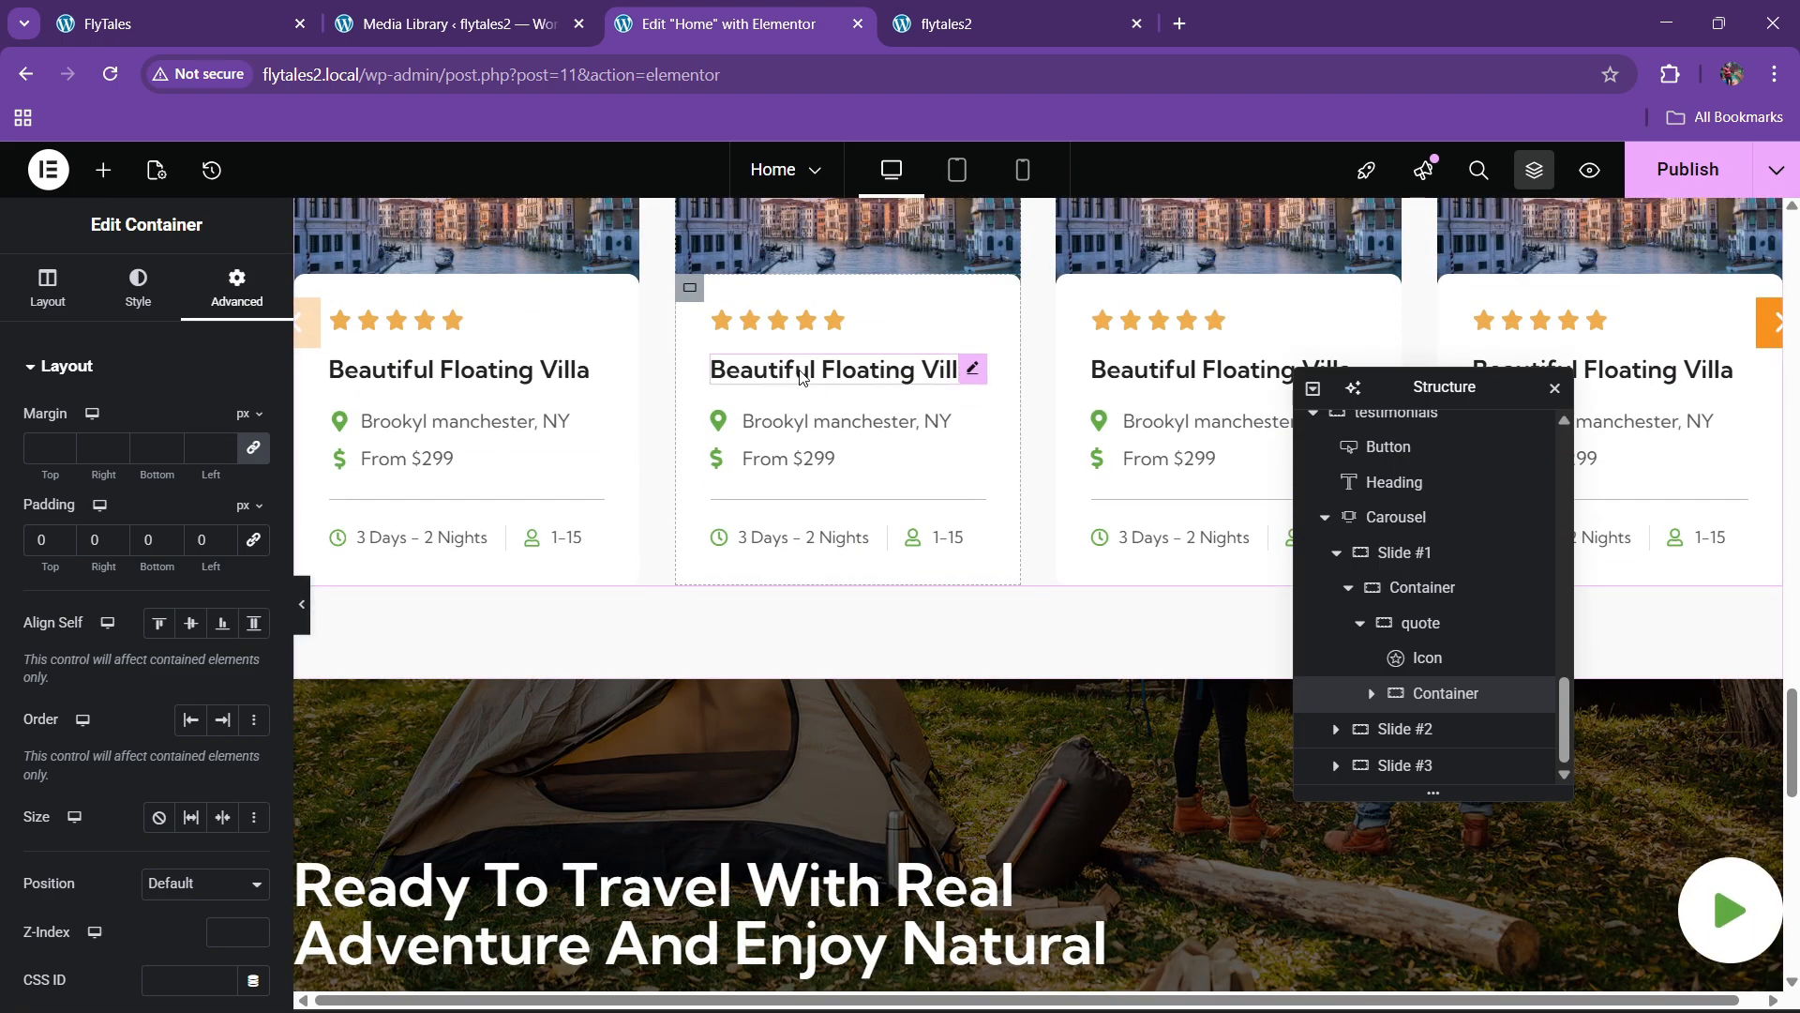
{"action": "right_click", "coordinate": [802, 371]}
{"action": "left_click", "coordinate": [843, 486]}
{"action": "scroll", "coordinate": [722, 521], "scroll_direction": "down", "scroll_amount": 4}
{"action": "scroll", "coordinate": [722, 521], "scroll_direction": "down", "scroll_amount": 8}
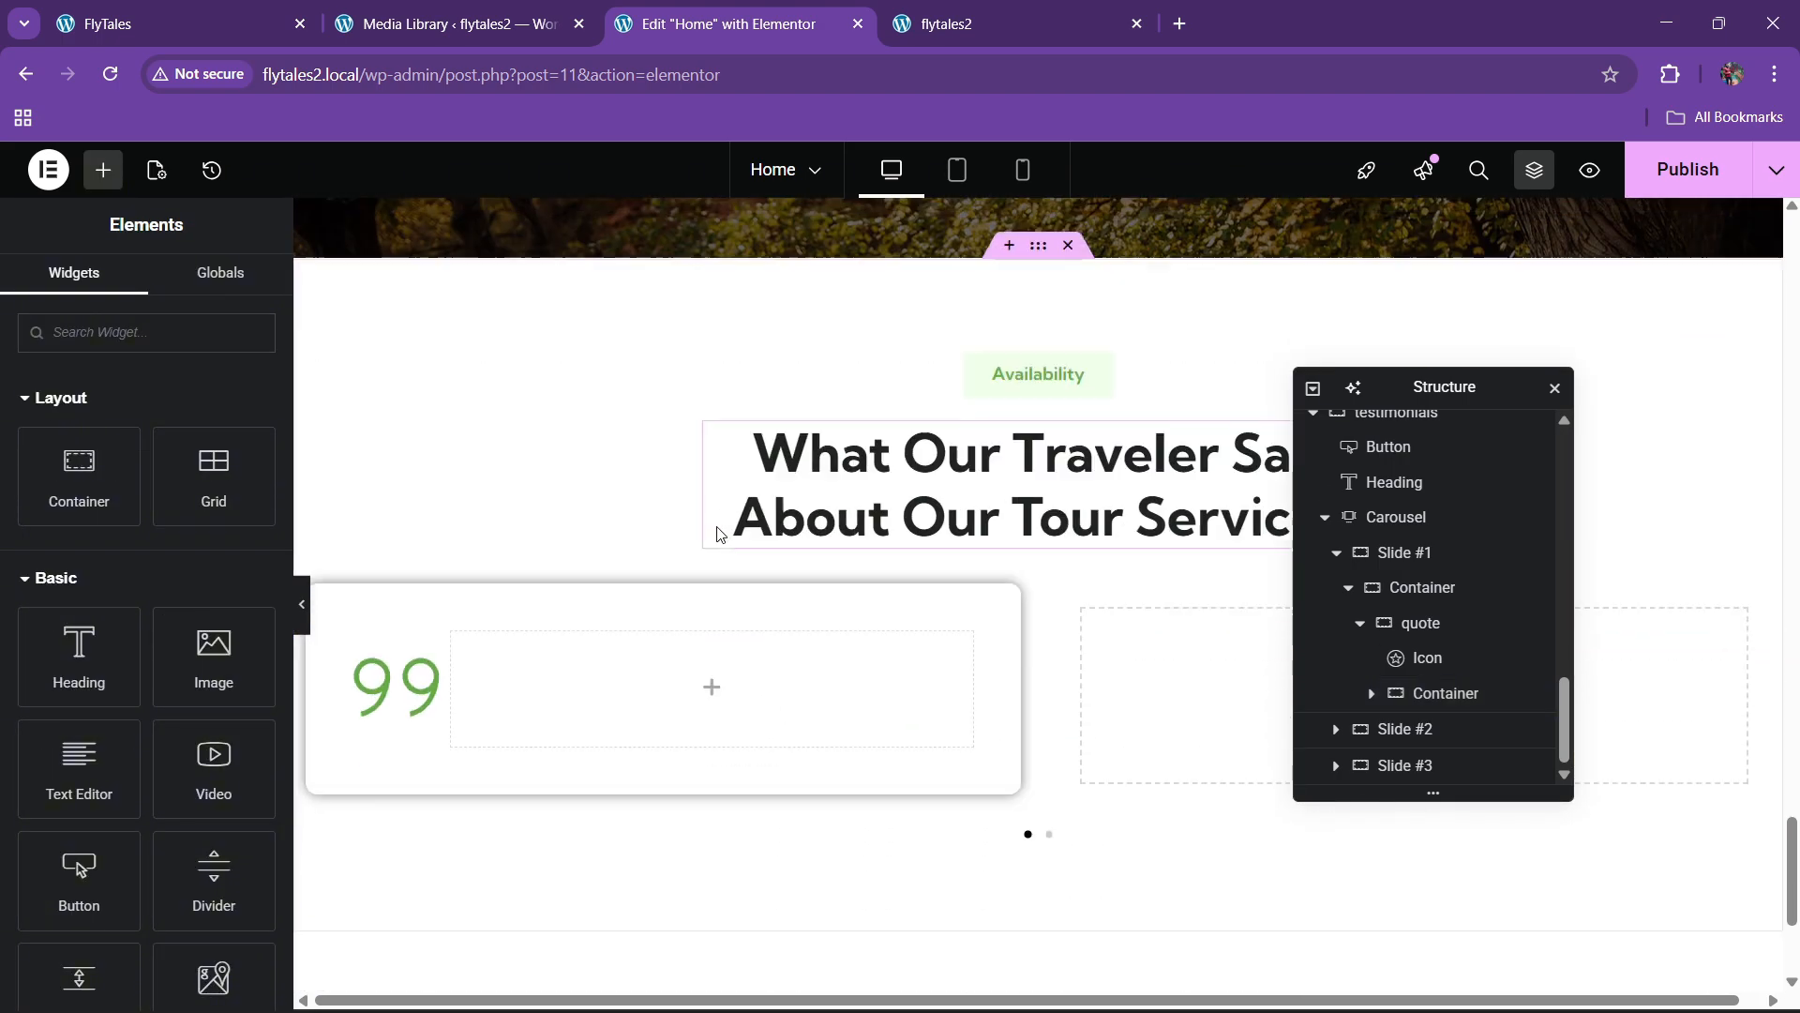
{"action": "right_click", "coordinate": [541, 372]}
{"action": "left_click", "coordinate": [586, 576]}
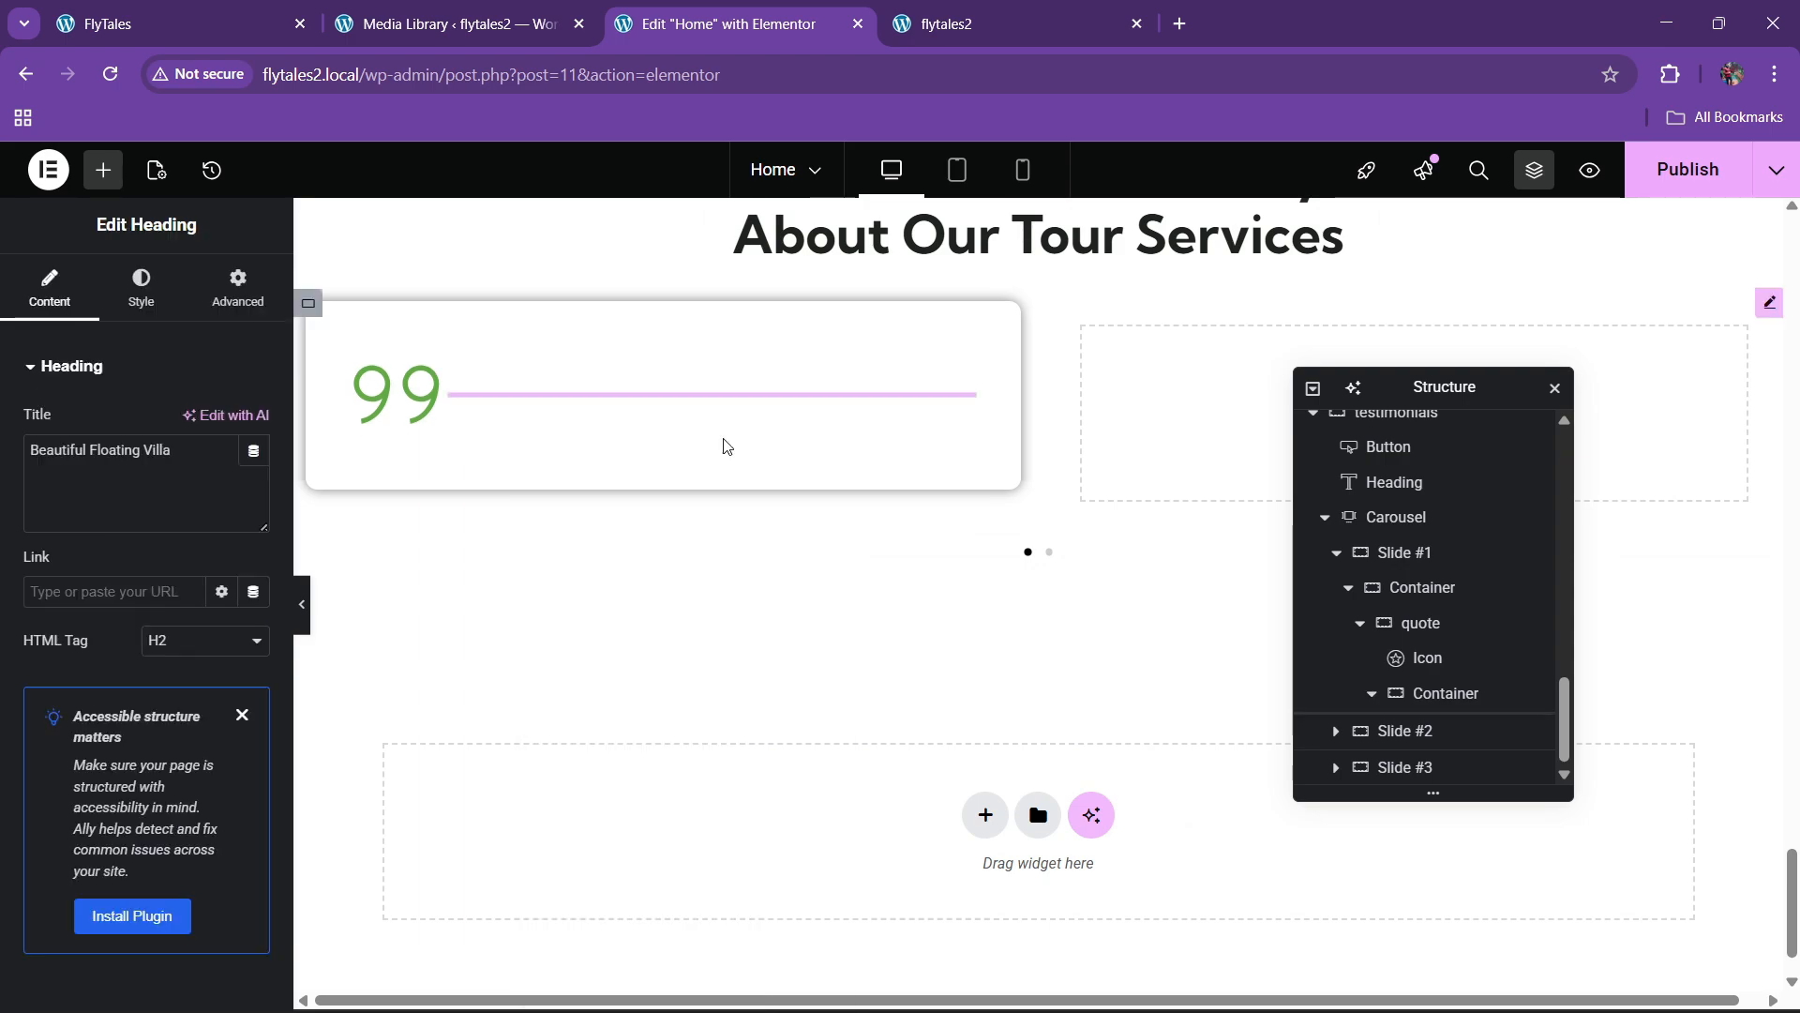
Copy the star rating from a tour card, paste it under the heading beside the quote icon, and compare with the reference card
{"action": "scroll", "coordinate": [745, 426], "scroll_direction": "up", "scroll_amount": 10}
{"action": "scroll", "coordinate": [747, 433], "scroll_direction": "up", "scroll_amount": 1}
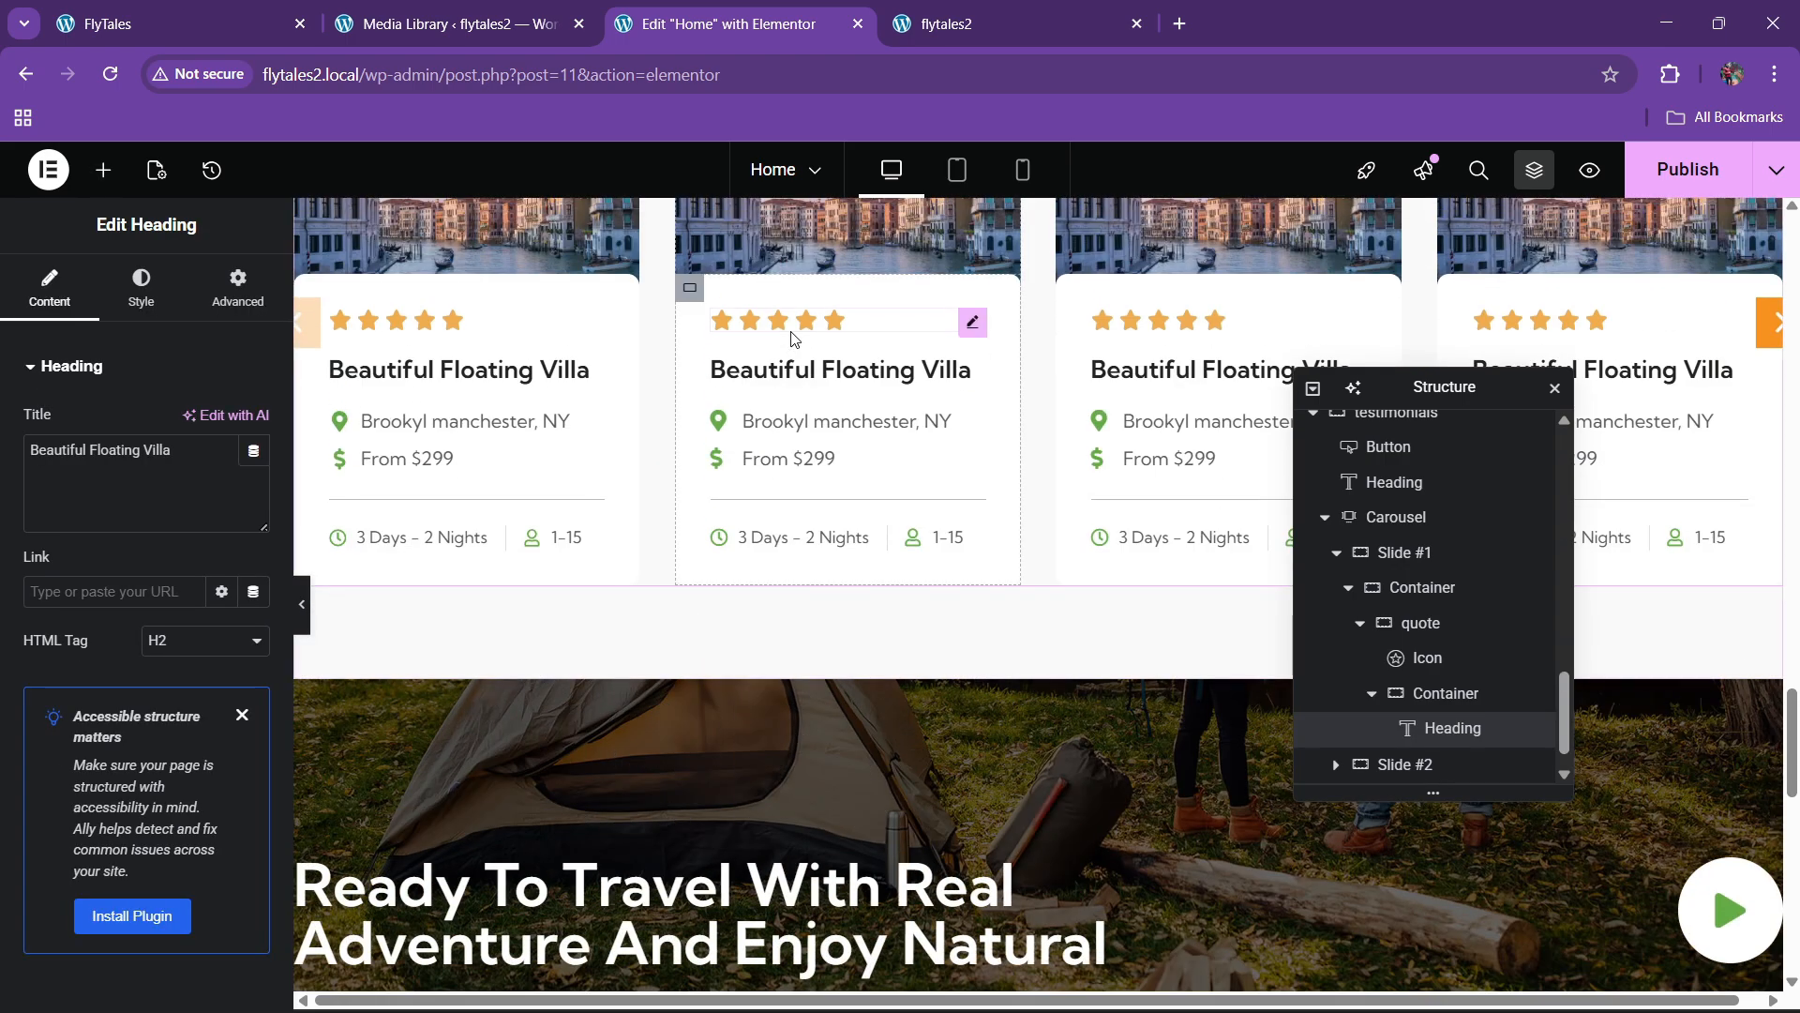
{"action": "right_click", "coordinate": [793, 329]}
{"action": "left_click", "coordinate": [827, 437]}
{"action": "scroll", "coordinate": [635, 498], "scroll_direction": "down", "scroll_amount": 10}
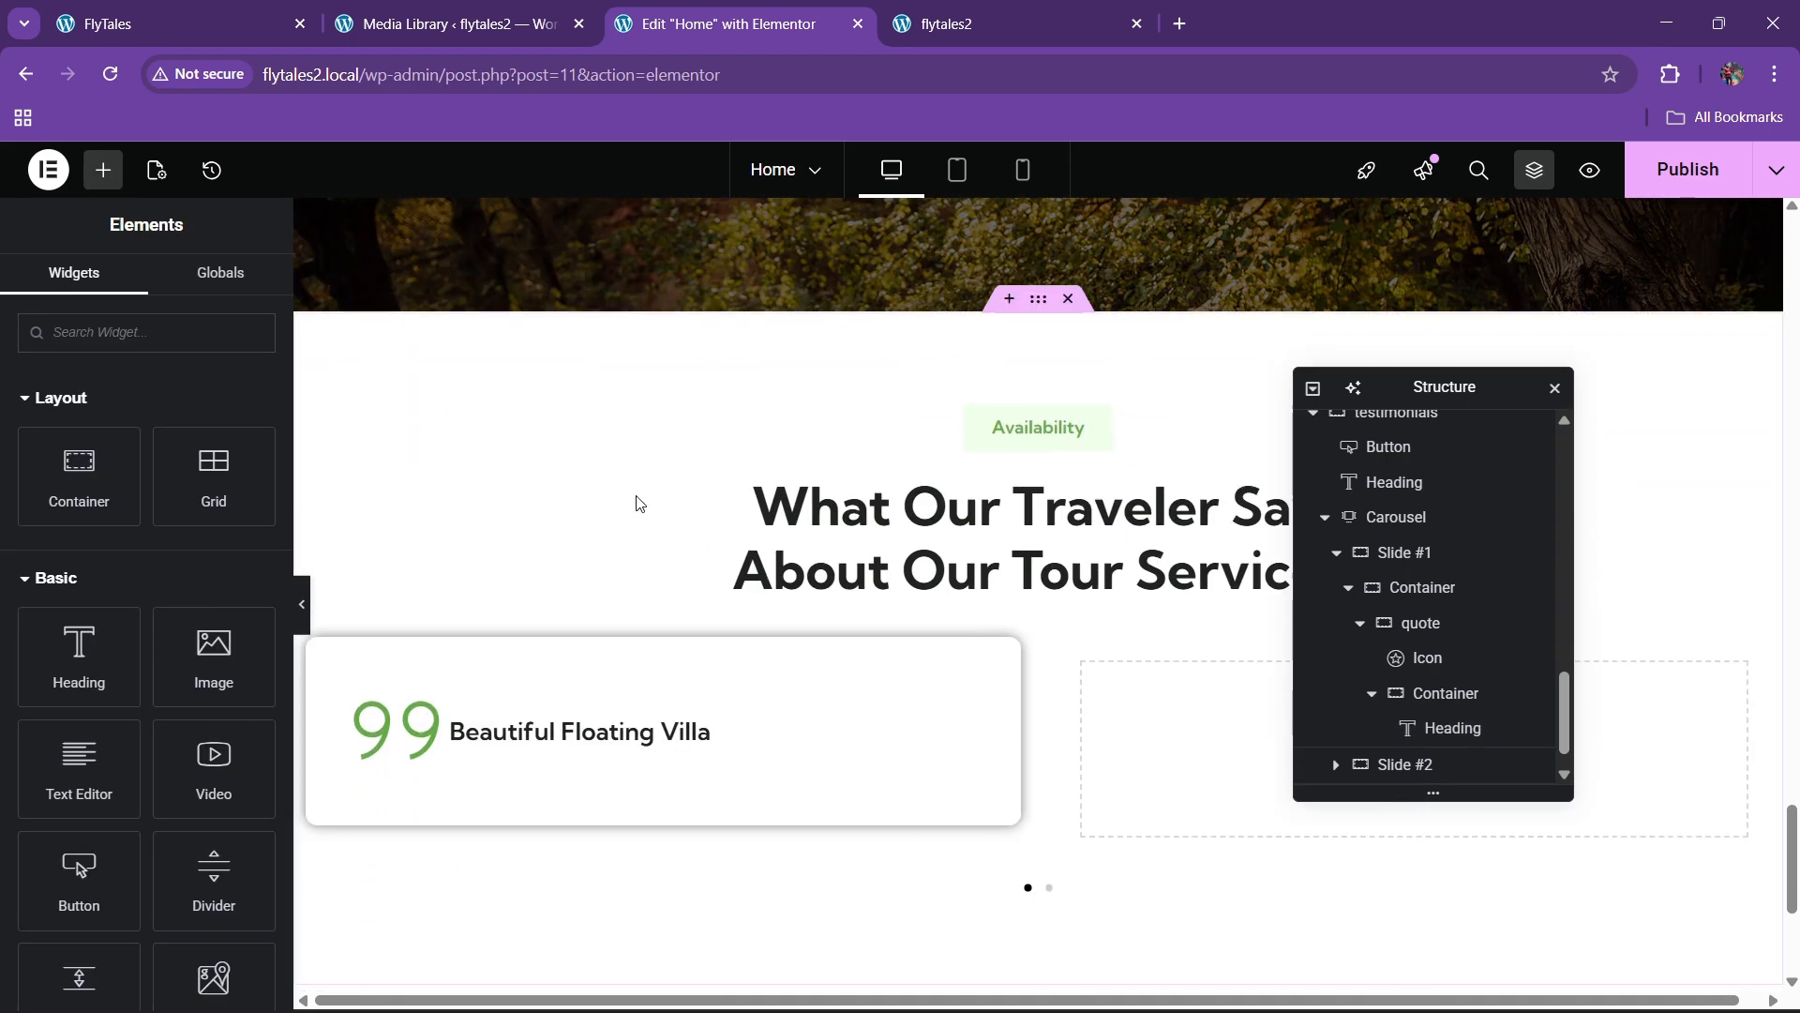
{"action": "right_click", "coordinate": [558, 394]}
{"action": "left_click", "coordinate": [624, 561]}
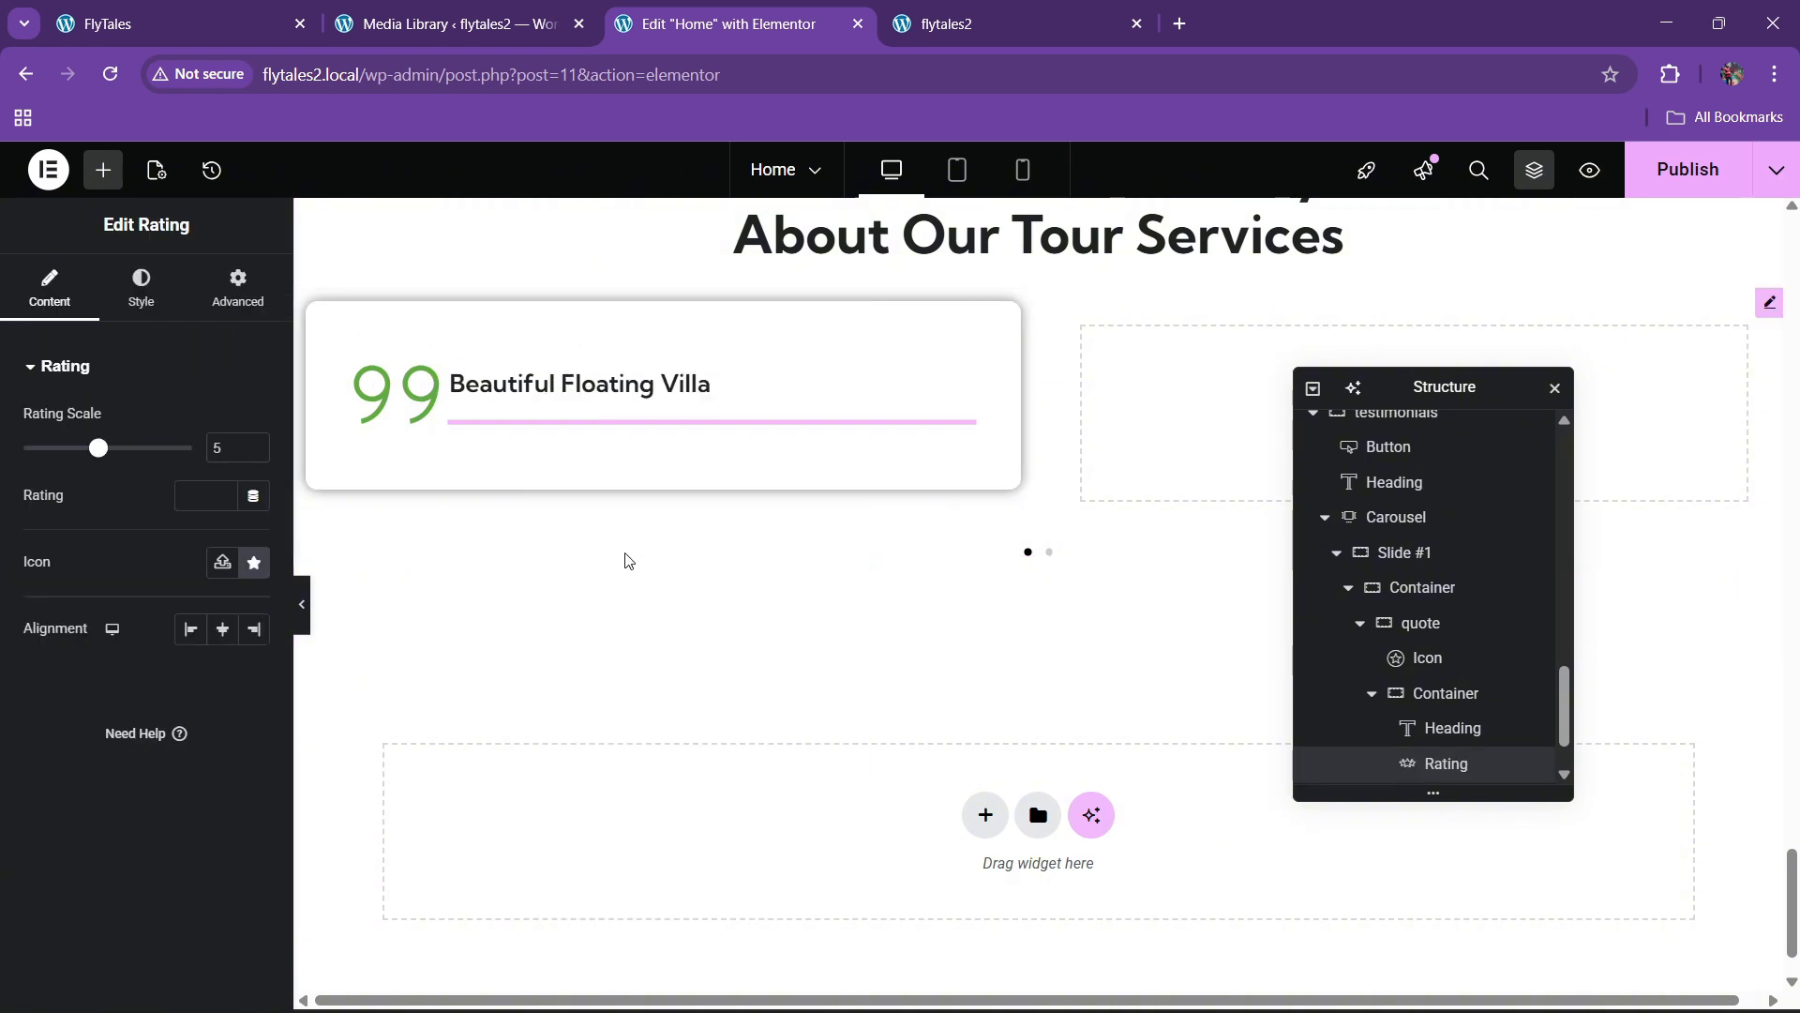
{"action": "left_click", "coordinate": [222, 7]}
{"action": "left_click", "coordinate": [702, 7]}
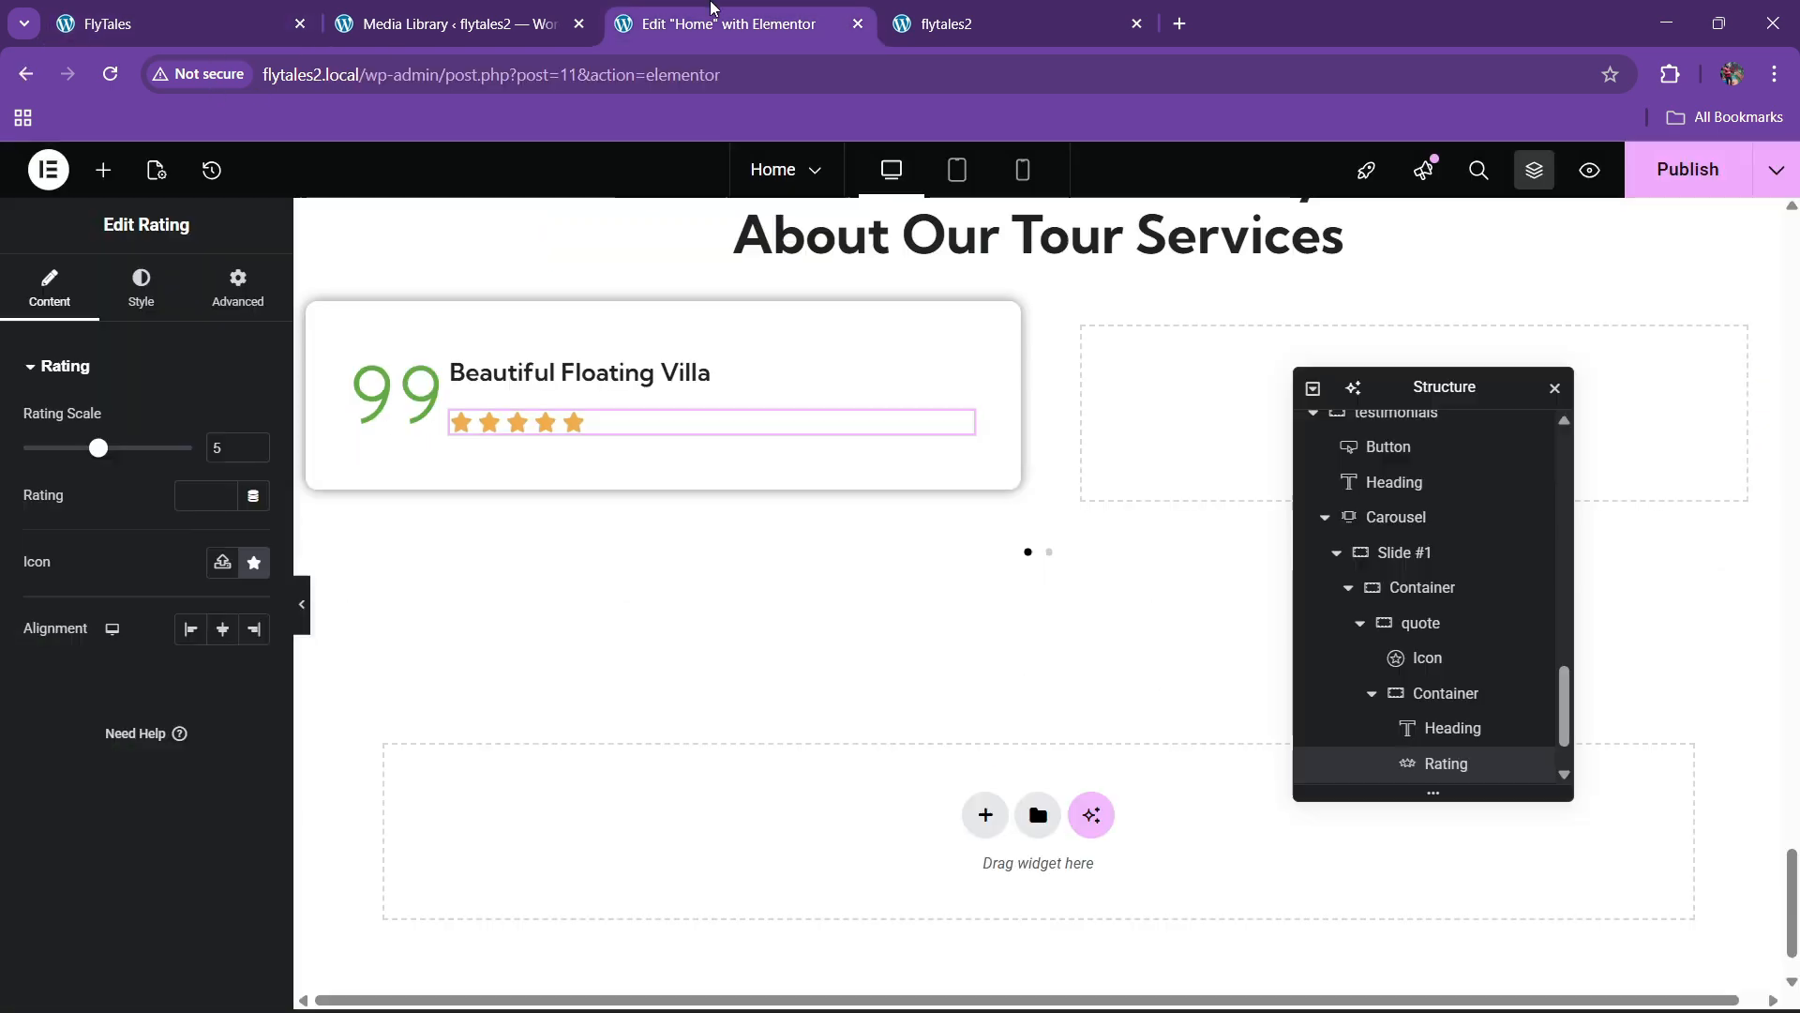
Set the gaps of the quote container to 40 px after comparing the heading with the reference card
{"action": "left_click", "coordinate": [600, 372]}
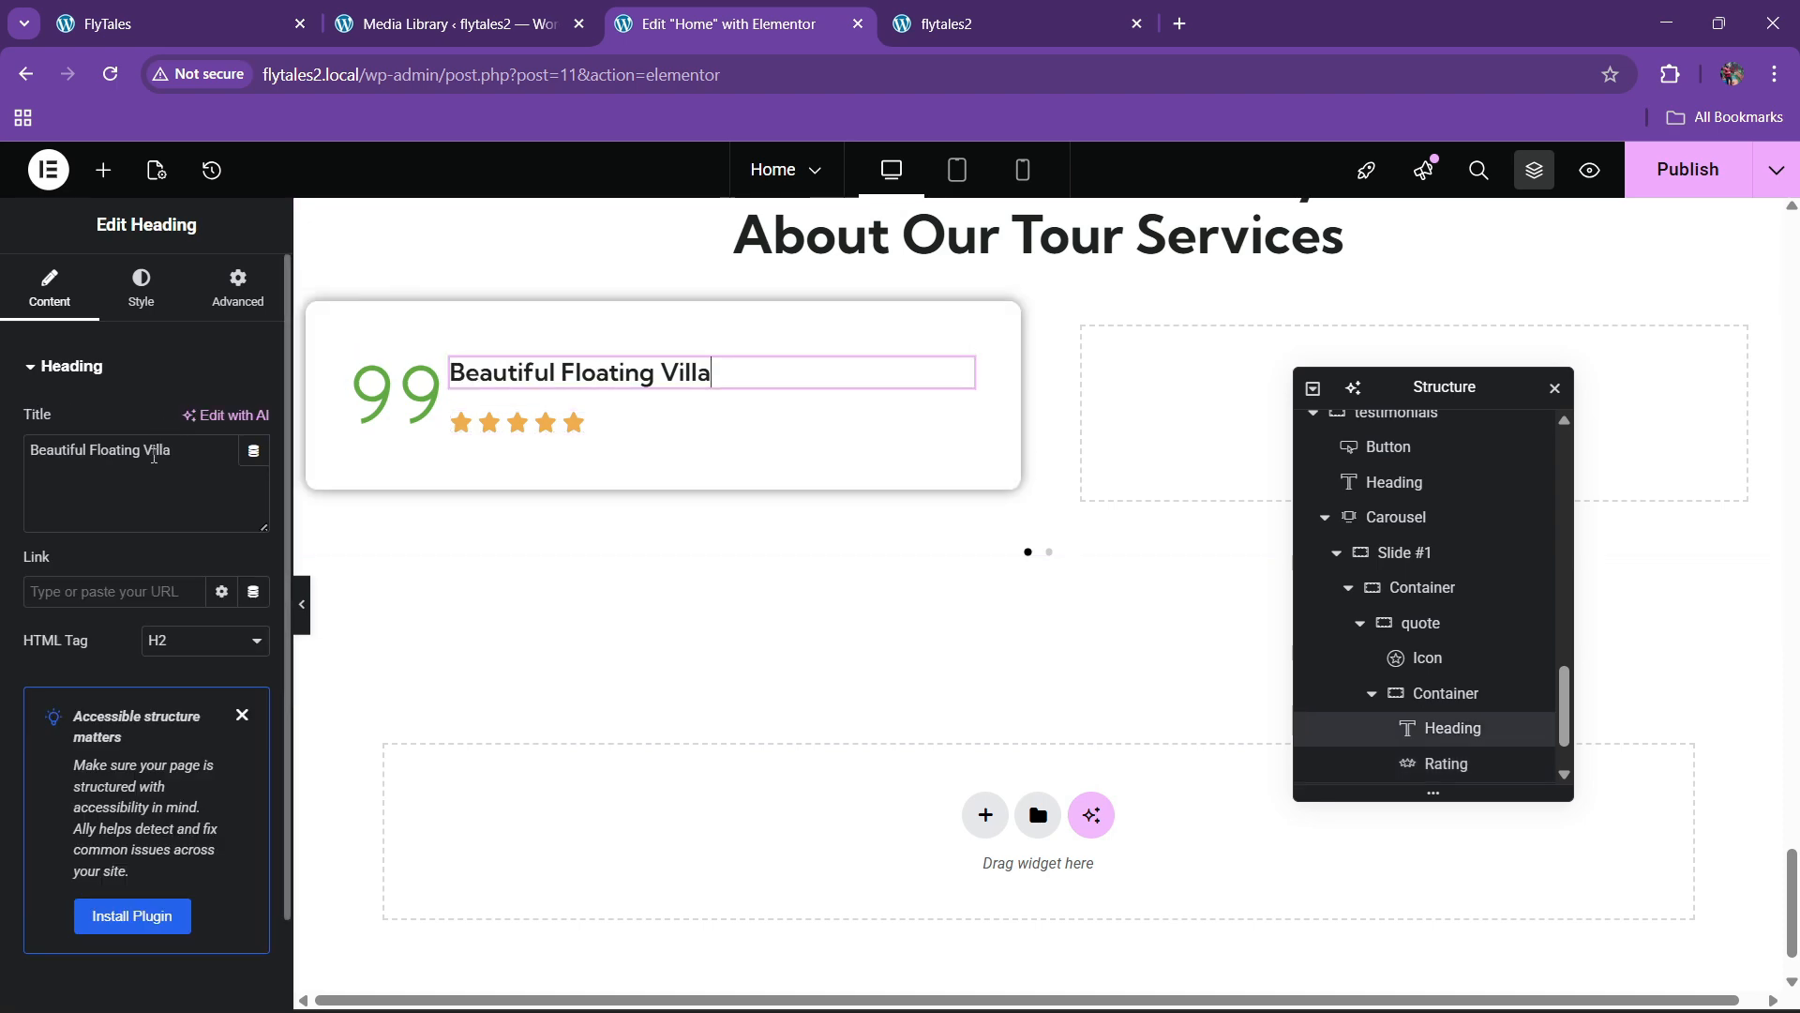
{"action": "left_click", "coordinate": [222, 8]}
{"action": "left_click", "coordinate": [826, 8]}
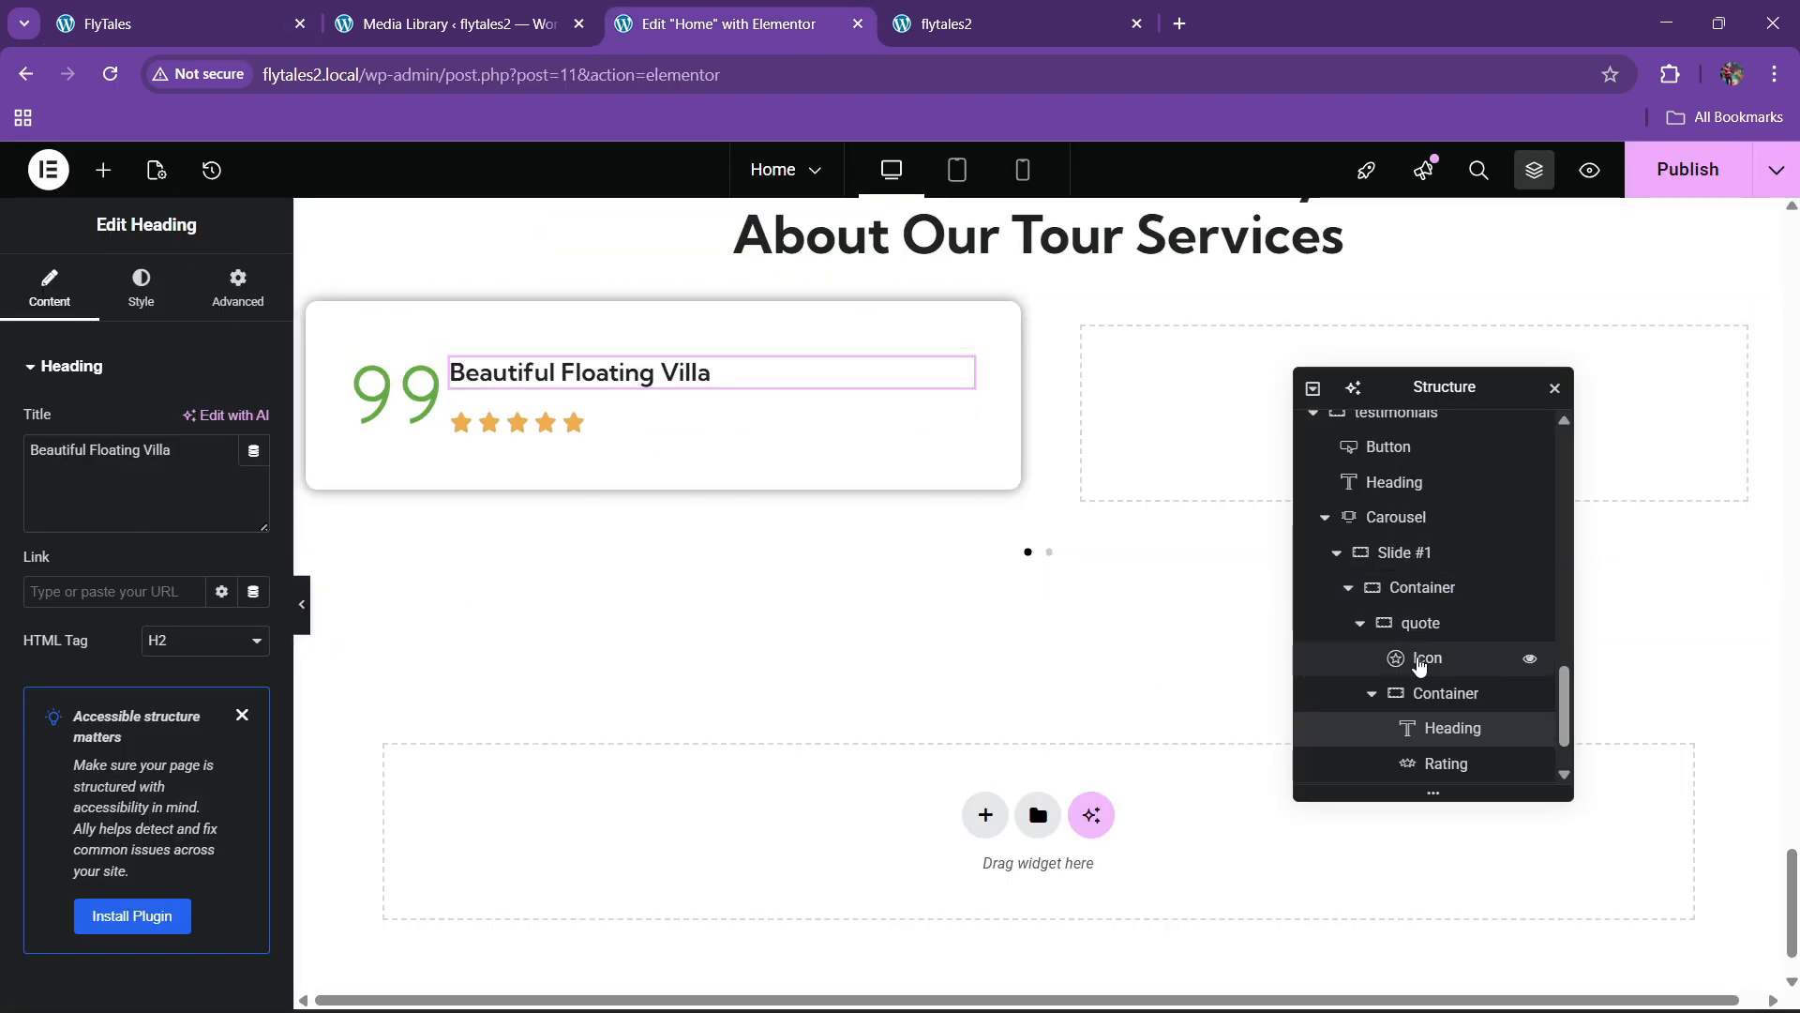
{"action": "left_click", "coordinate": [1397, 624]}
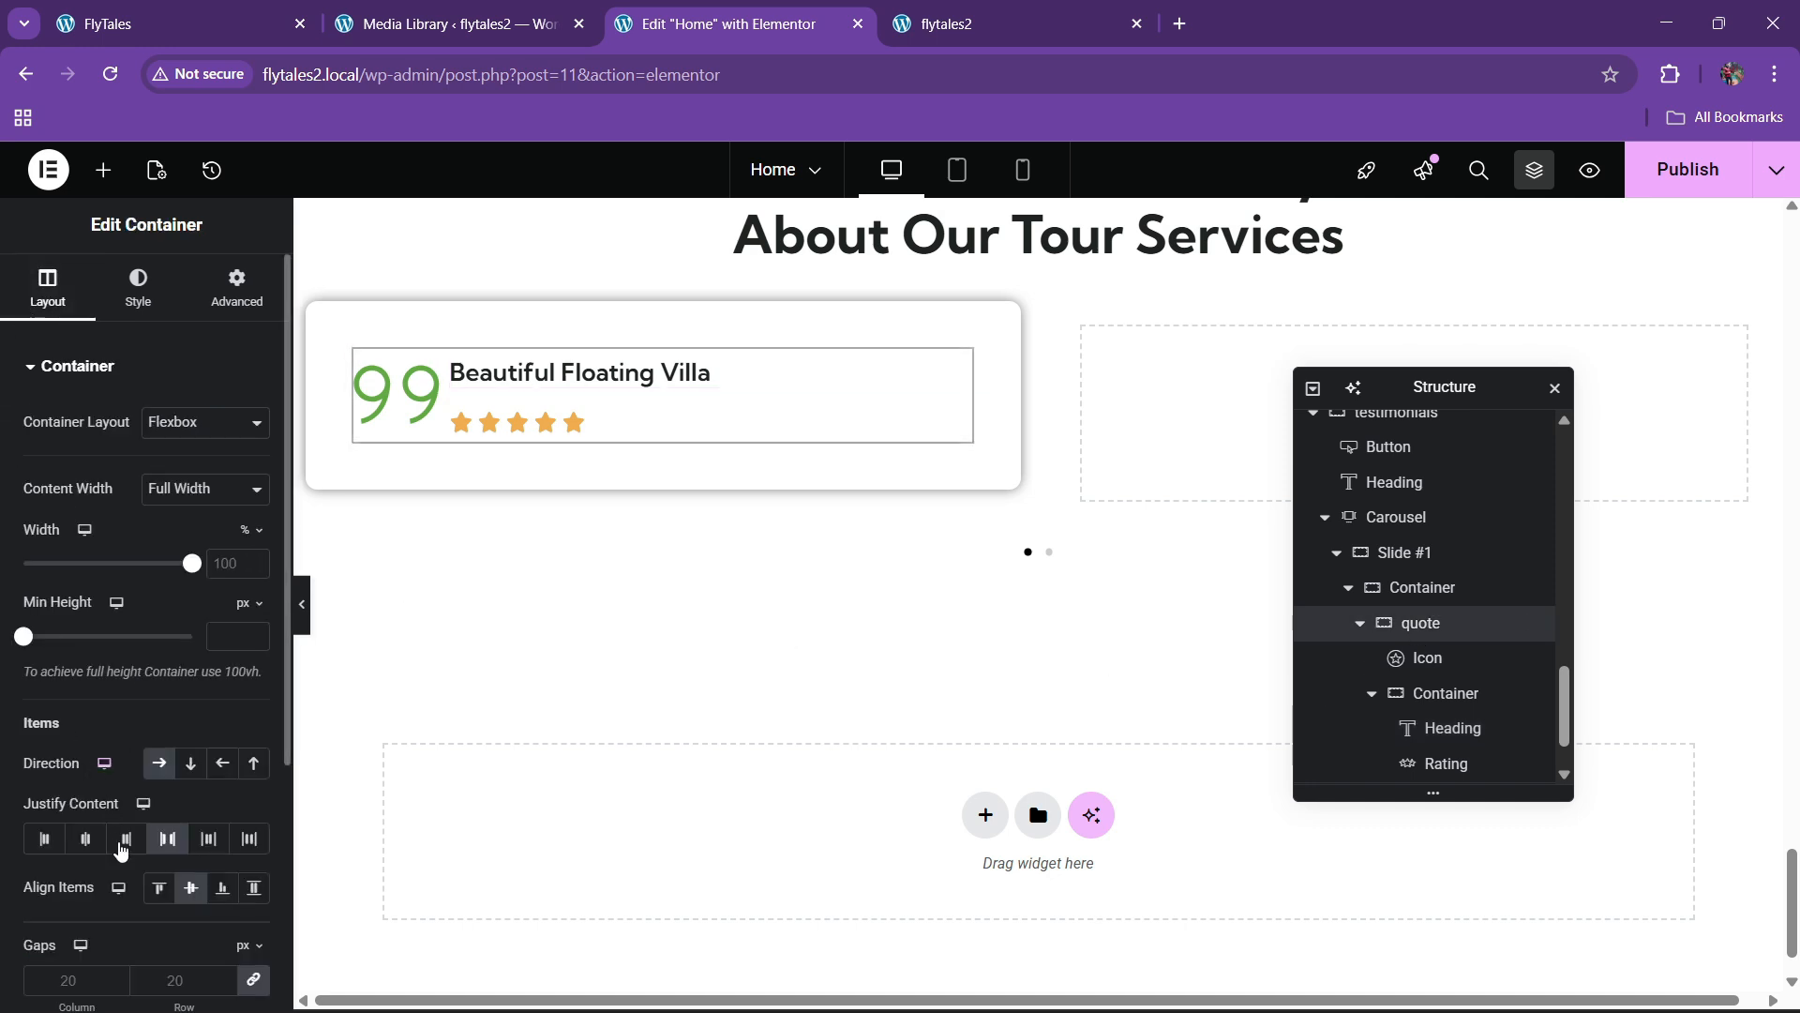
{"action": "left_click", "coordinate": [178, 980]}
{"action": "type", "text": "40"}
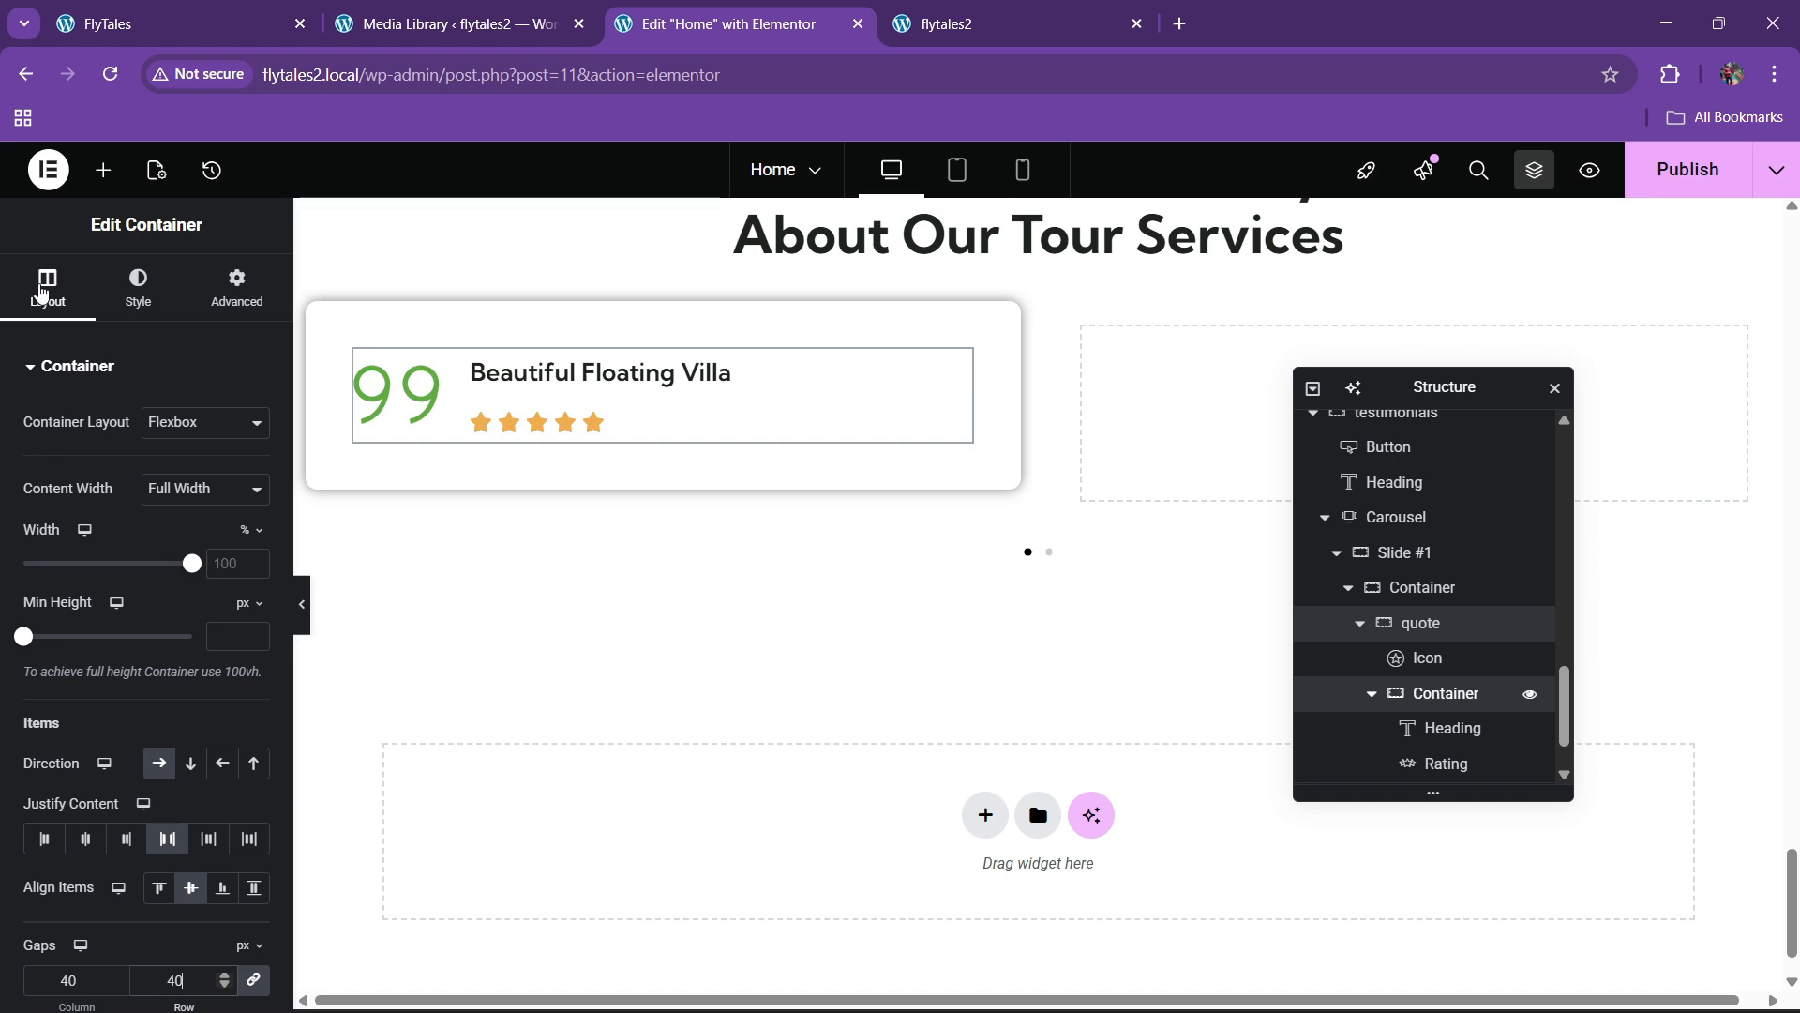
Centre the heading and rating container's content vertically, align its items to the start, set its gaps to 10 px, and compare with the reference
{"action": "left_click", "coordinate": [1444, 694]}
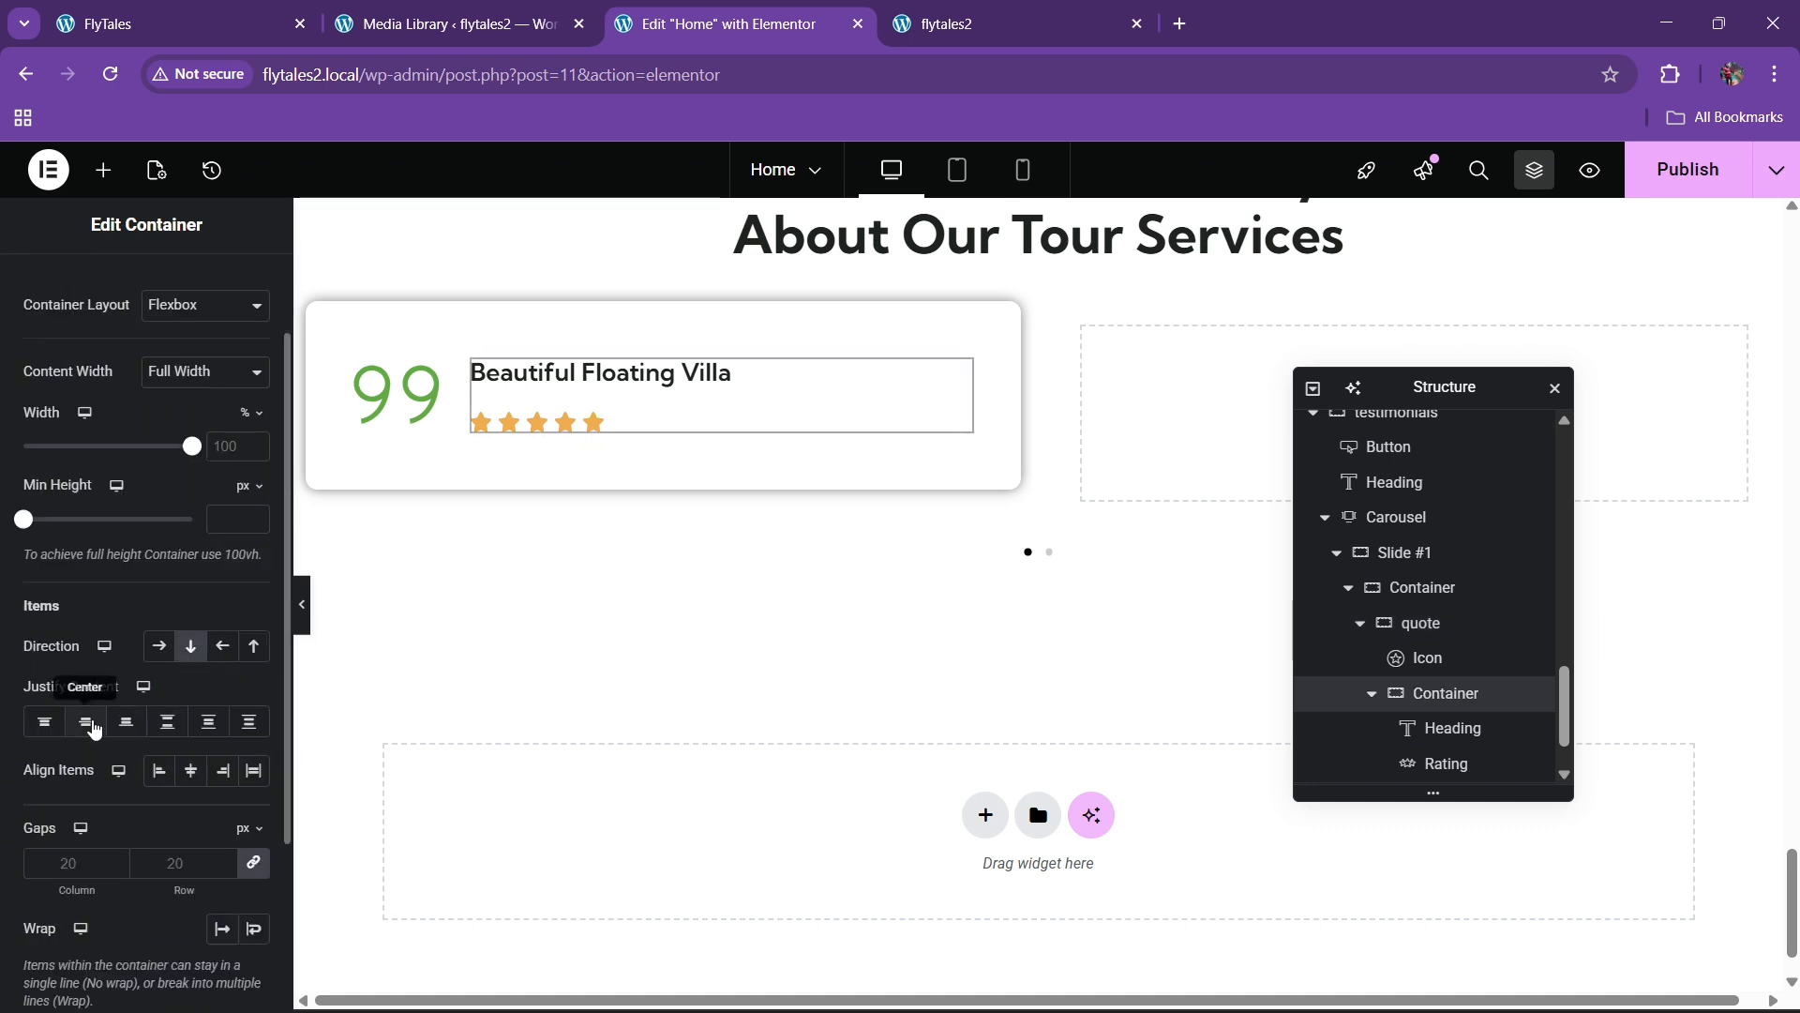
{"action": "left_click", "coordinate": [90, 723]}
{"action": "left_click", "coordinate": [190, 769]}
{"action": "left_click", "coordinate": [158, 770]}
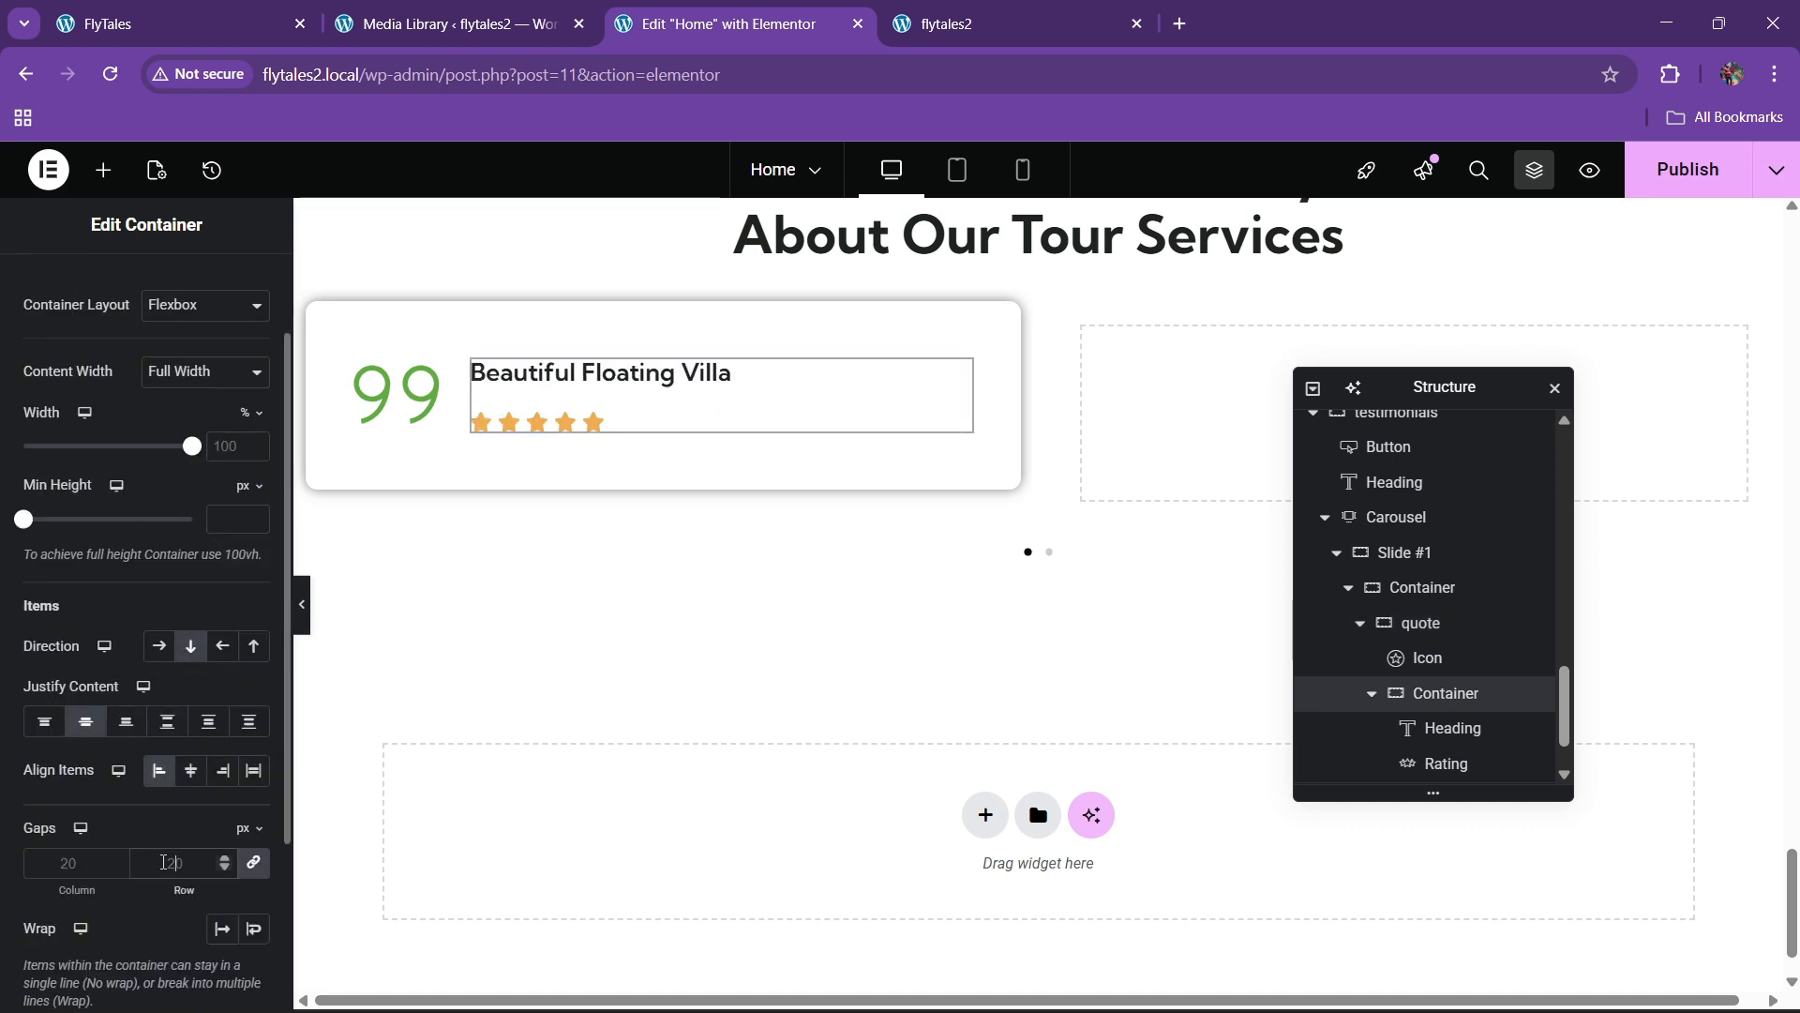
{"action": "left_click", "coordinate": [164, 863]}
{"action": "type", "text": "10"}
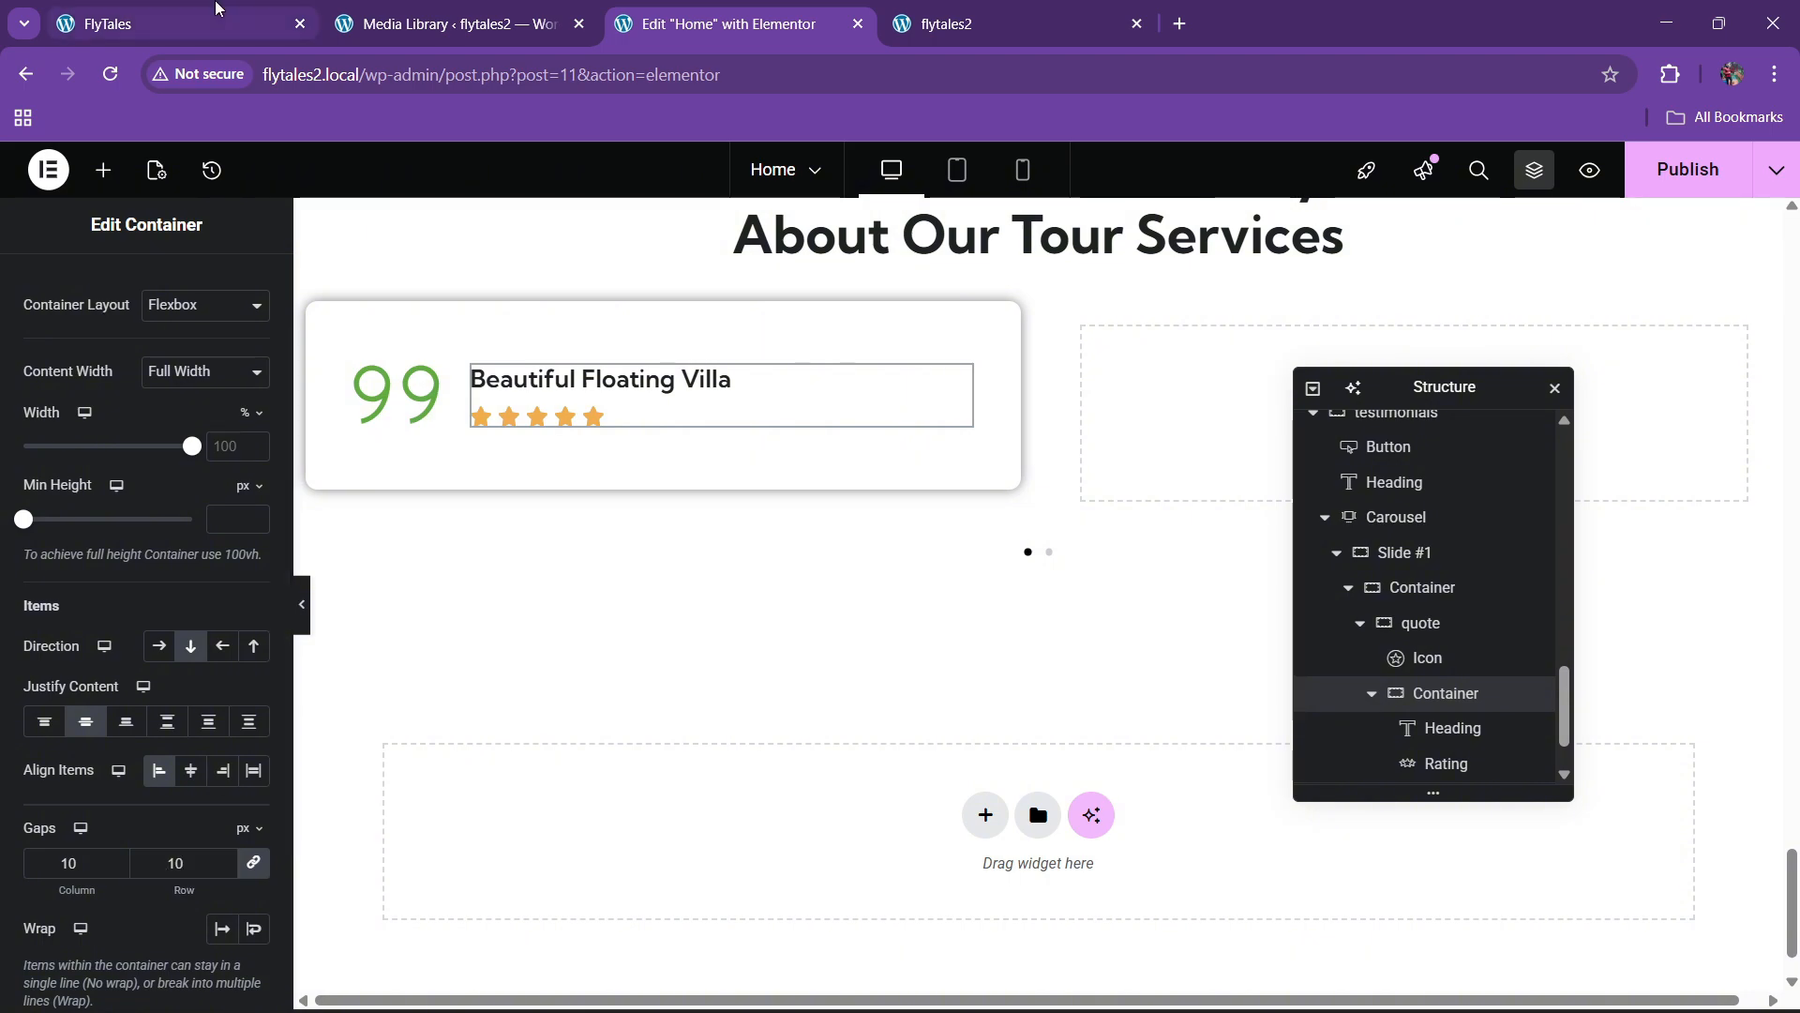
{"action": "left_click", "coordinate": [217, 20]}
{"action": "left_click", "coordinate": [717, 12]}
Copy the Lorem ipsum paragraph from the Explore GoWilds section and paste it below the quote row in the first testimonial card
{"action": "scroll", "coordinate": [825, 534], "scroll_direction": "up", "scroll_amount": 8}
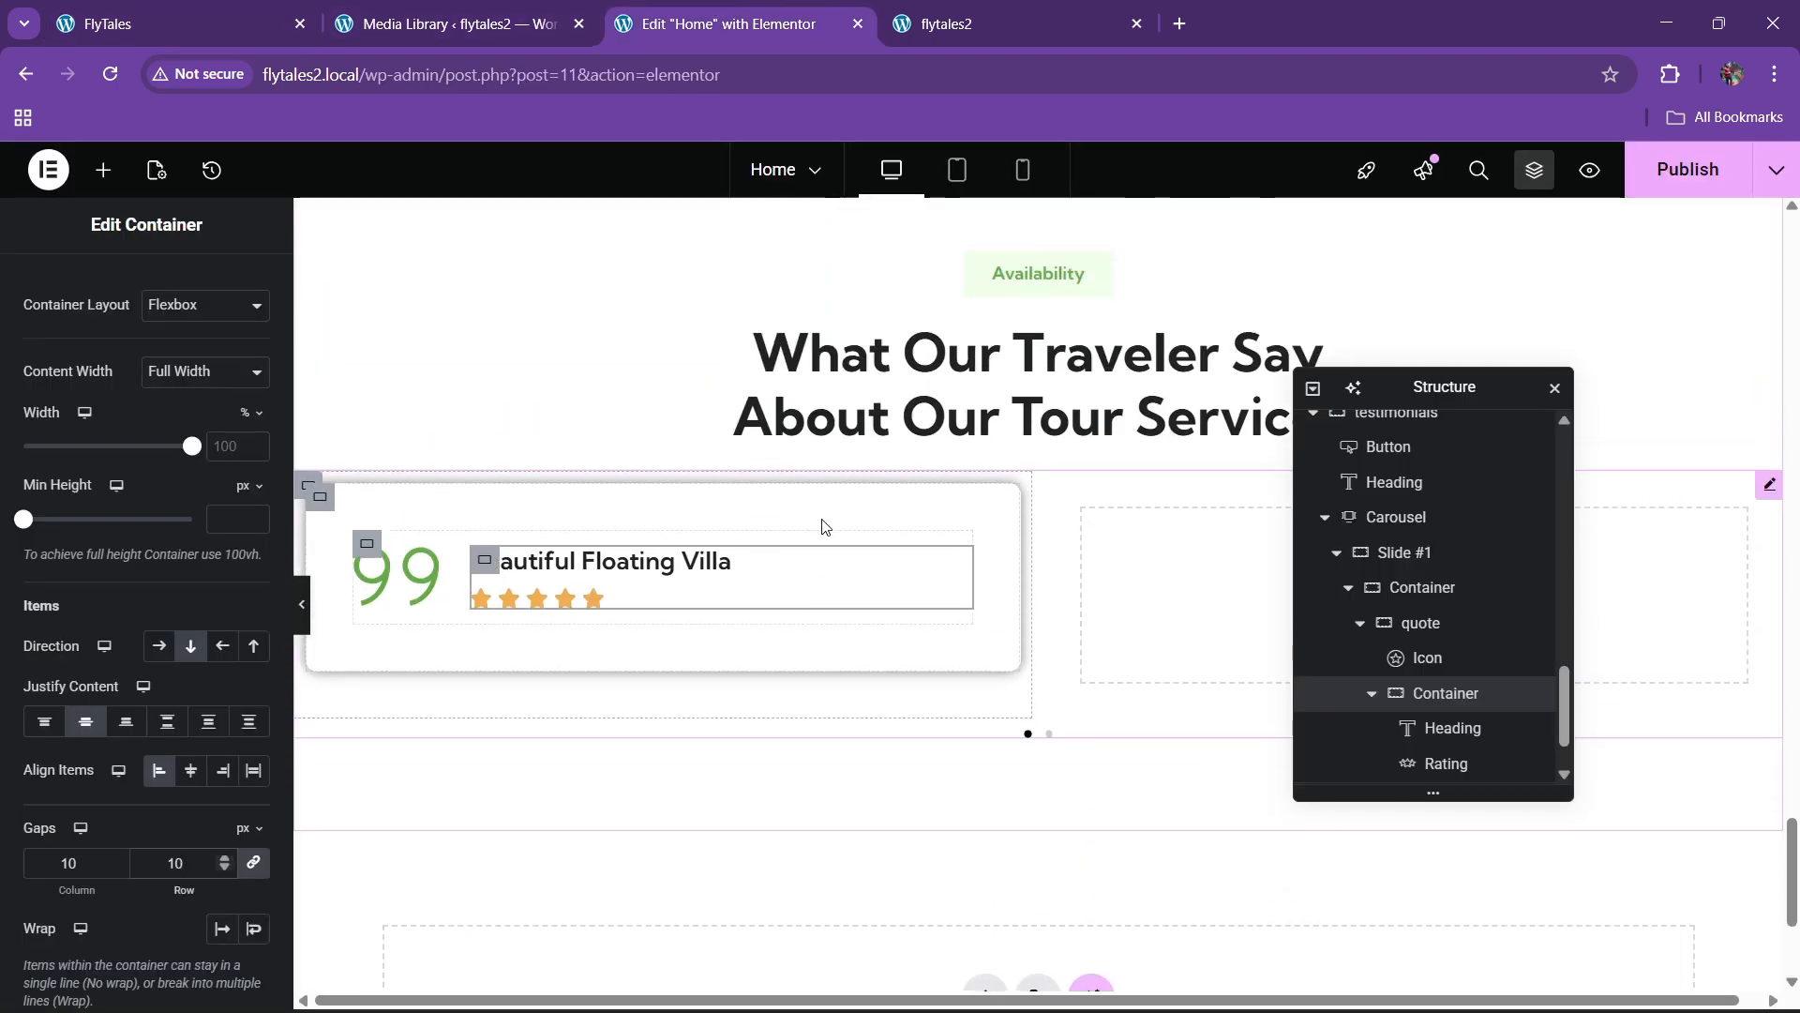
{"action": "scroll", "coordinate": [797, 504], "scroll_direction": "up", "scroll_amount": 10}
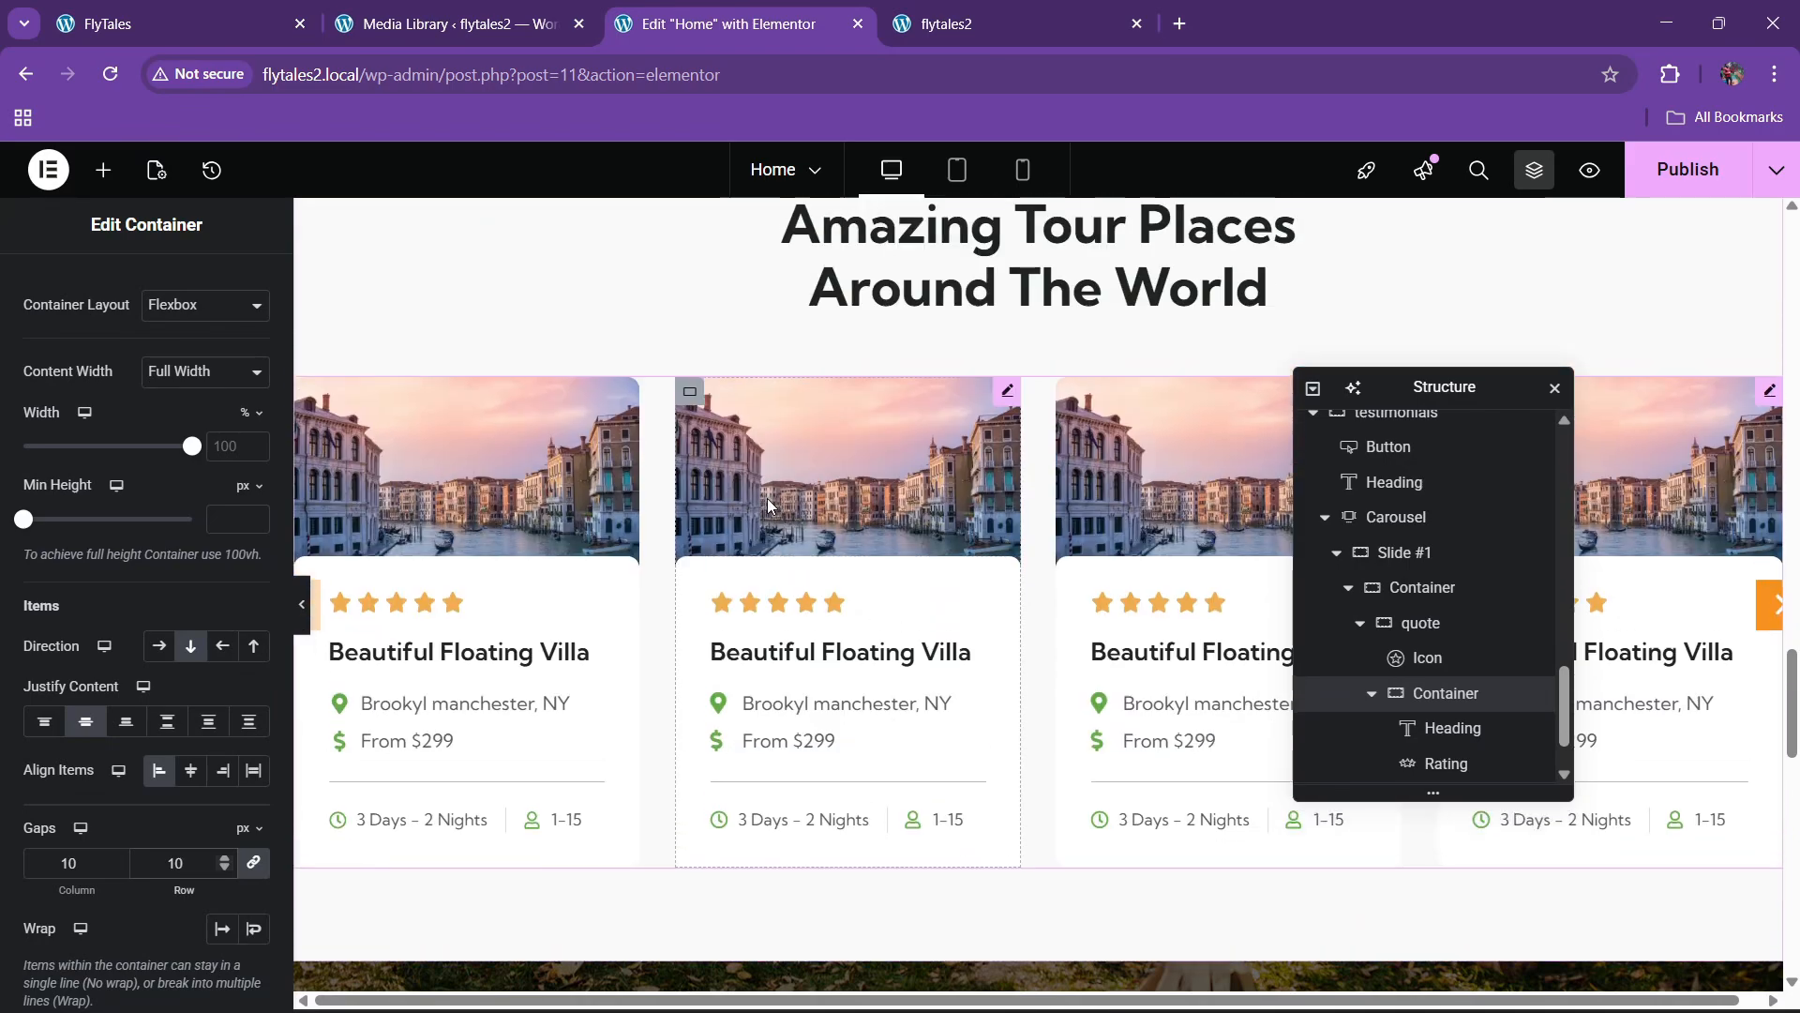
{"action": "scroll", "coordinate": [767, 498], "scroll_direction": "up", "scroll_amount": 10}
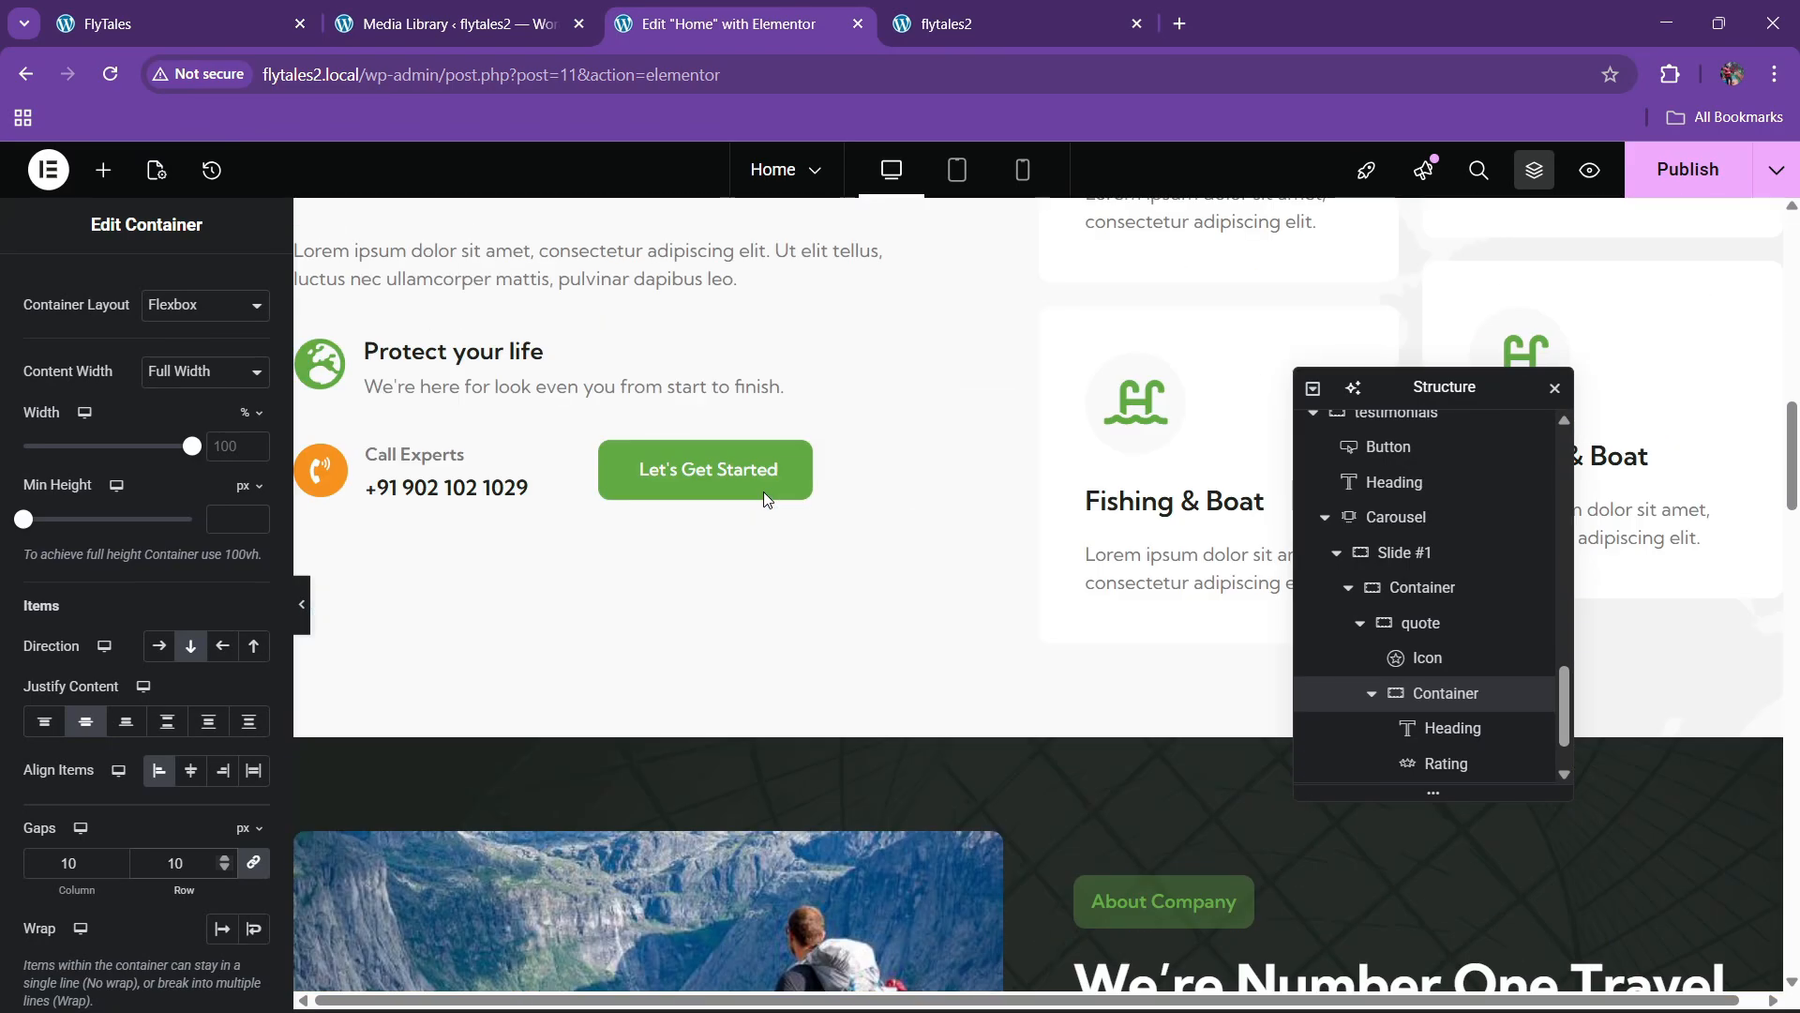
{"action": "right_click", "coordinate": [528, 499]}
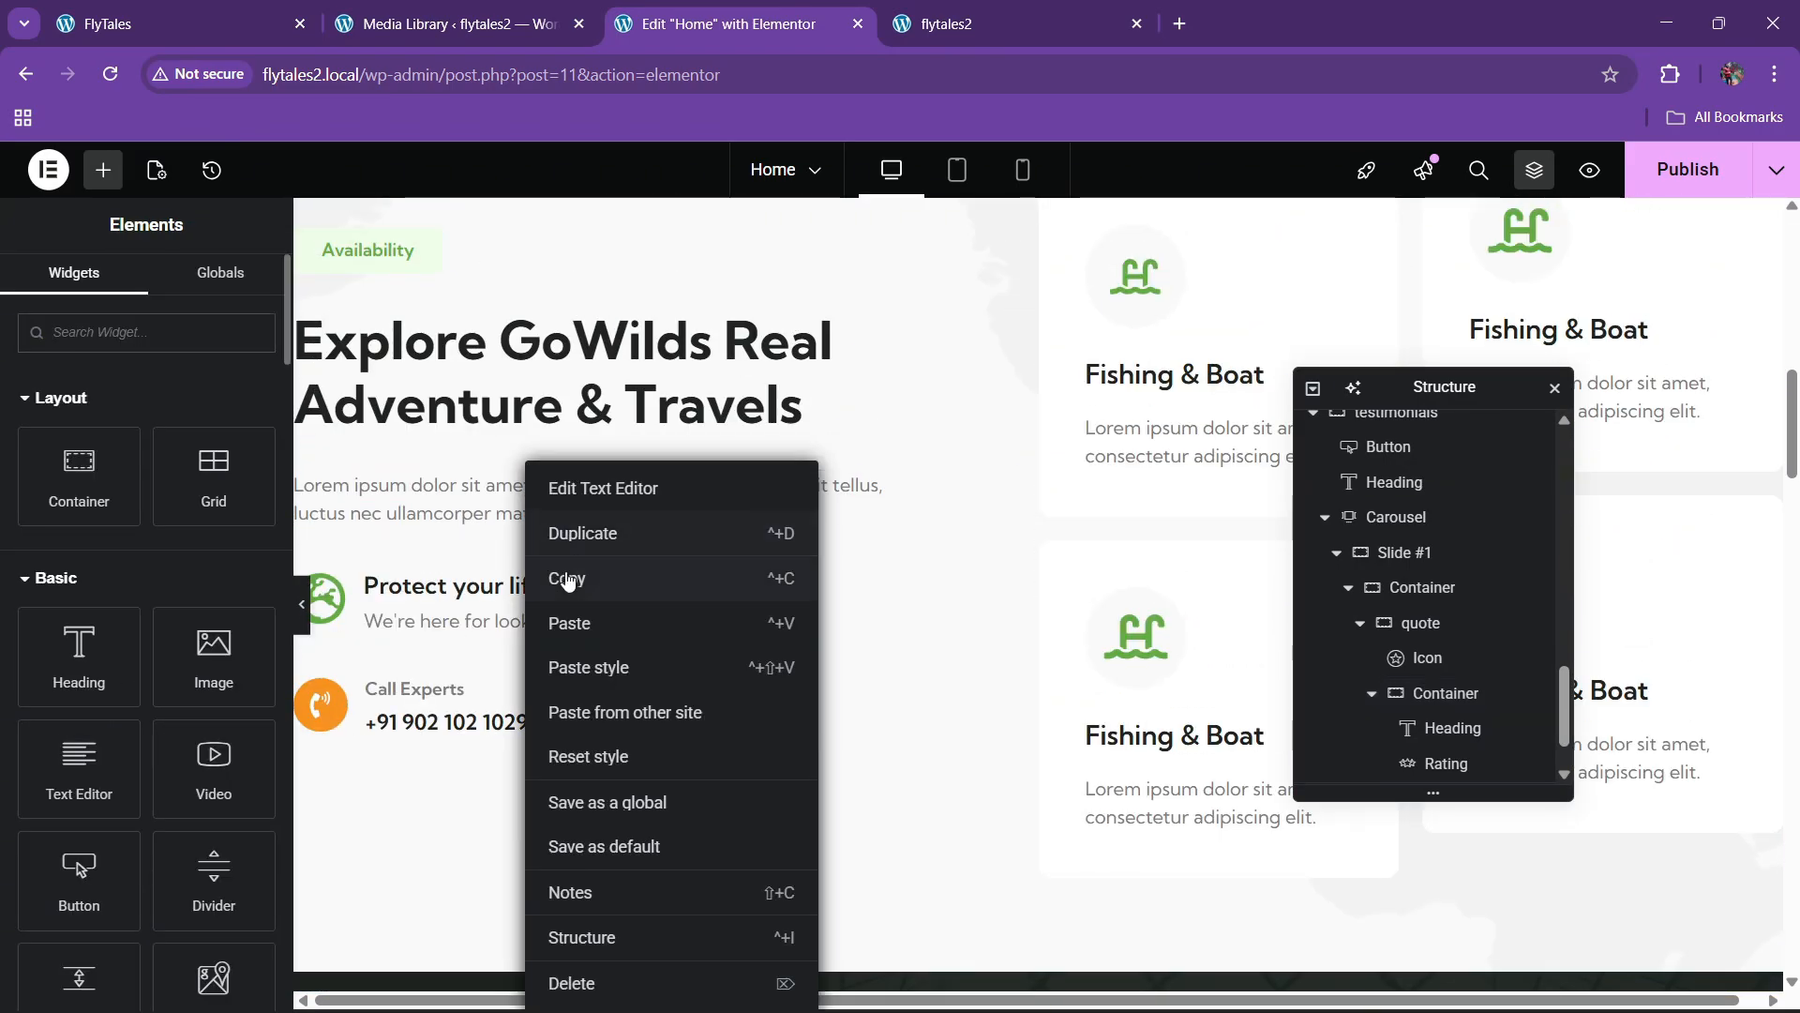
{"action": "left_click", "coordinate": [568, 579]}
{"action": "scroll", "coordinate": [649, 589], "scroll_direction": "down", "scroll_amount": 20}
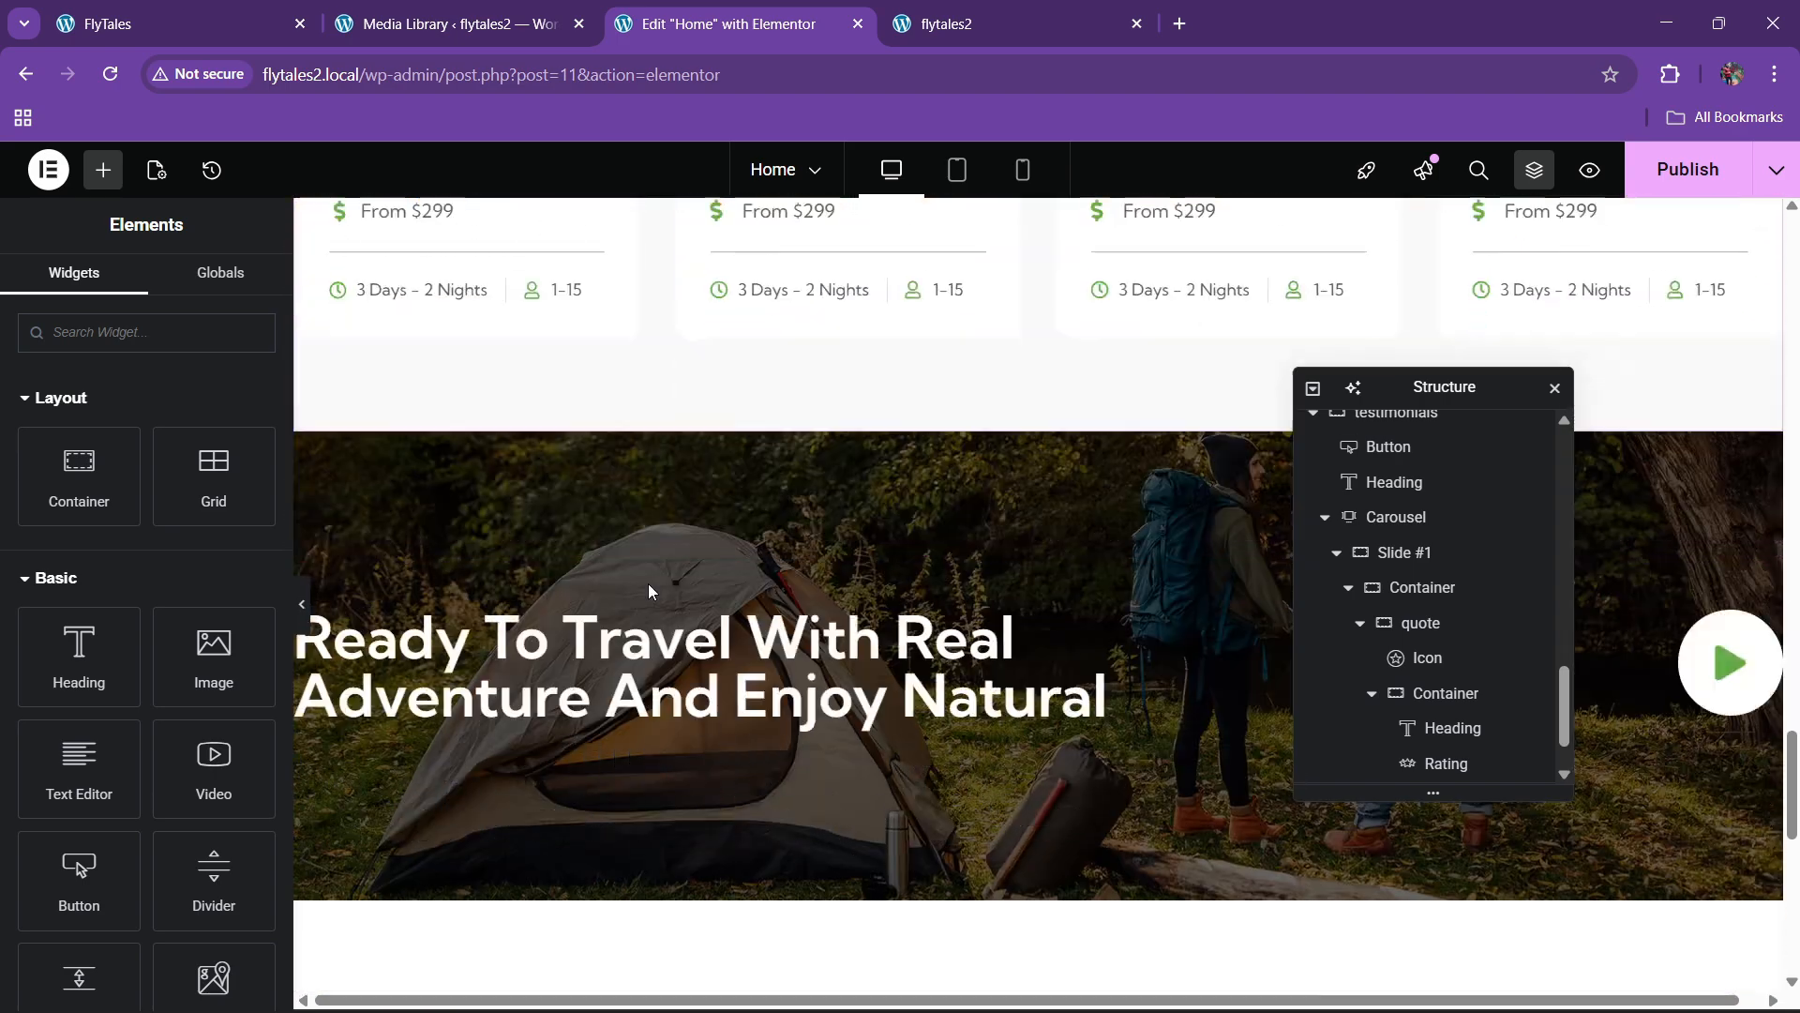
{"action": "scroll", "coordinate": [649, 589], "scroll_direction": "down", "scroll_amount": 9}
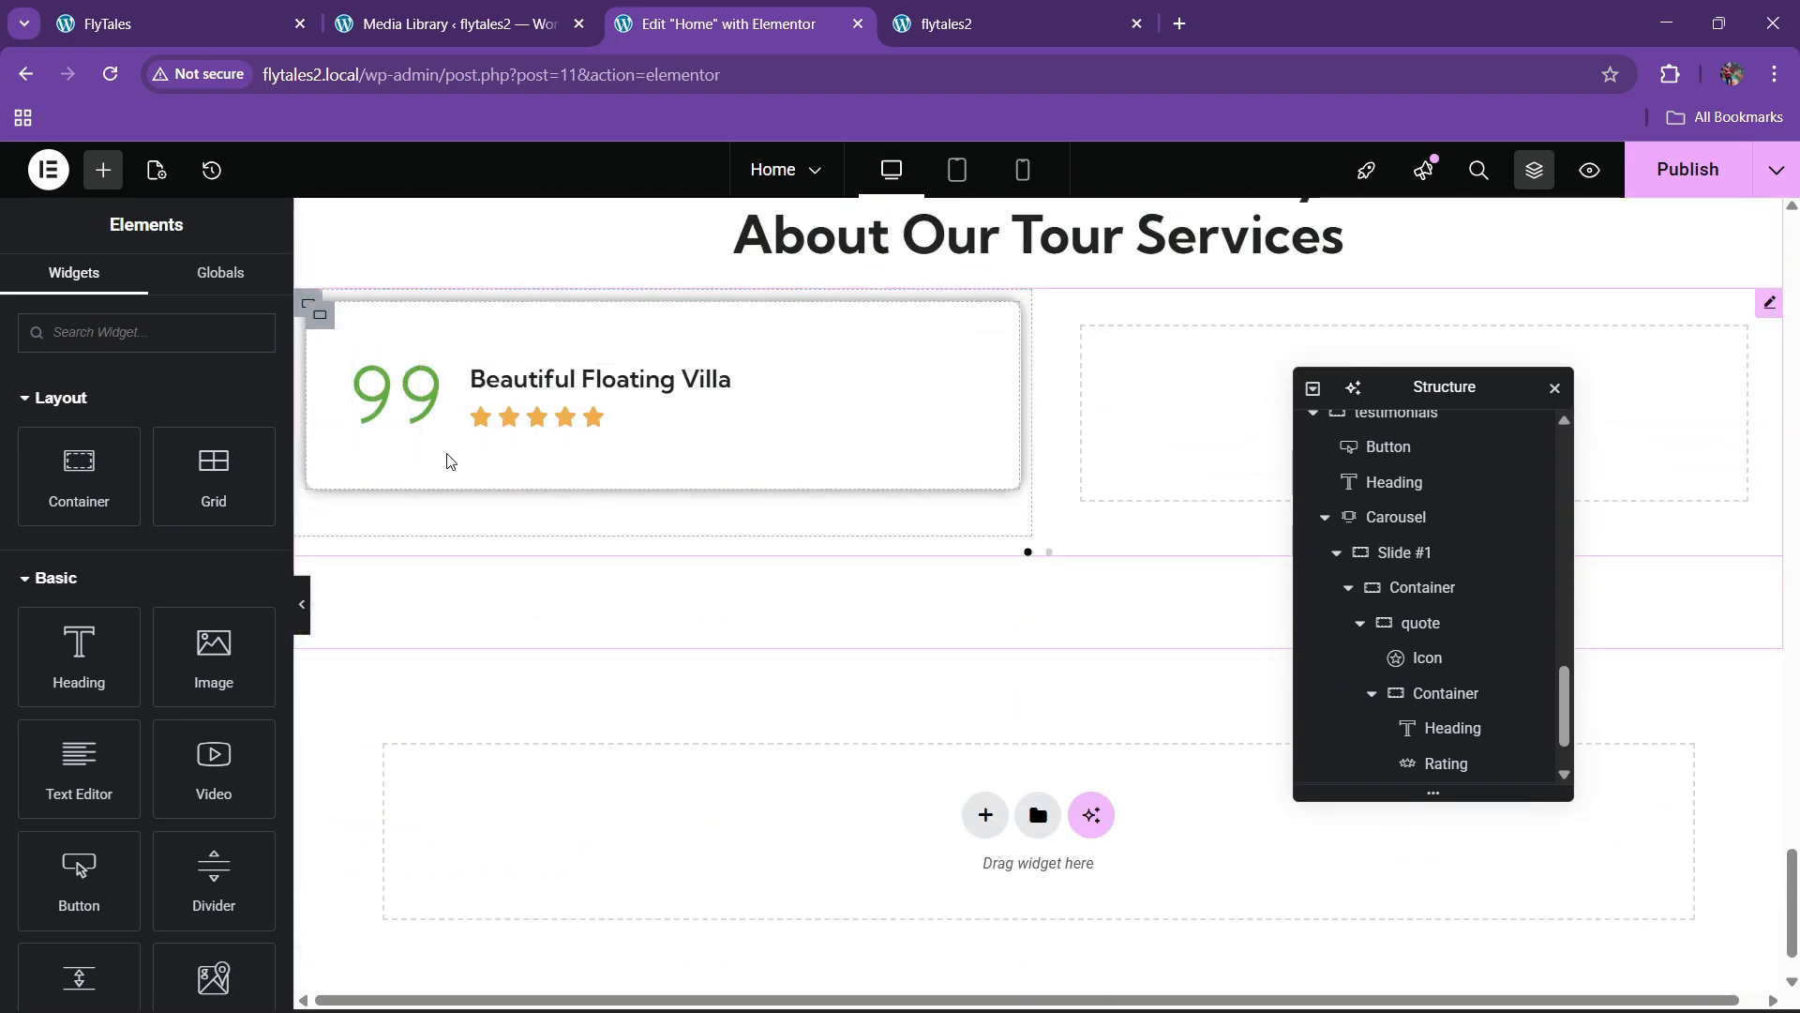
{"action": "right_click", "coordinate": [447, 459]}
{"action": "left_click", "coordinate": [474, 578]}
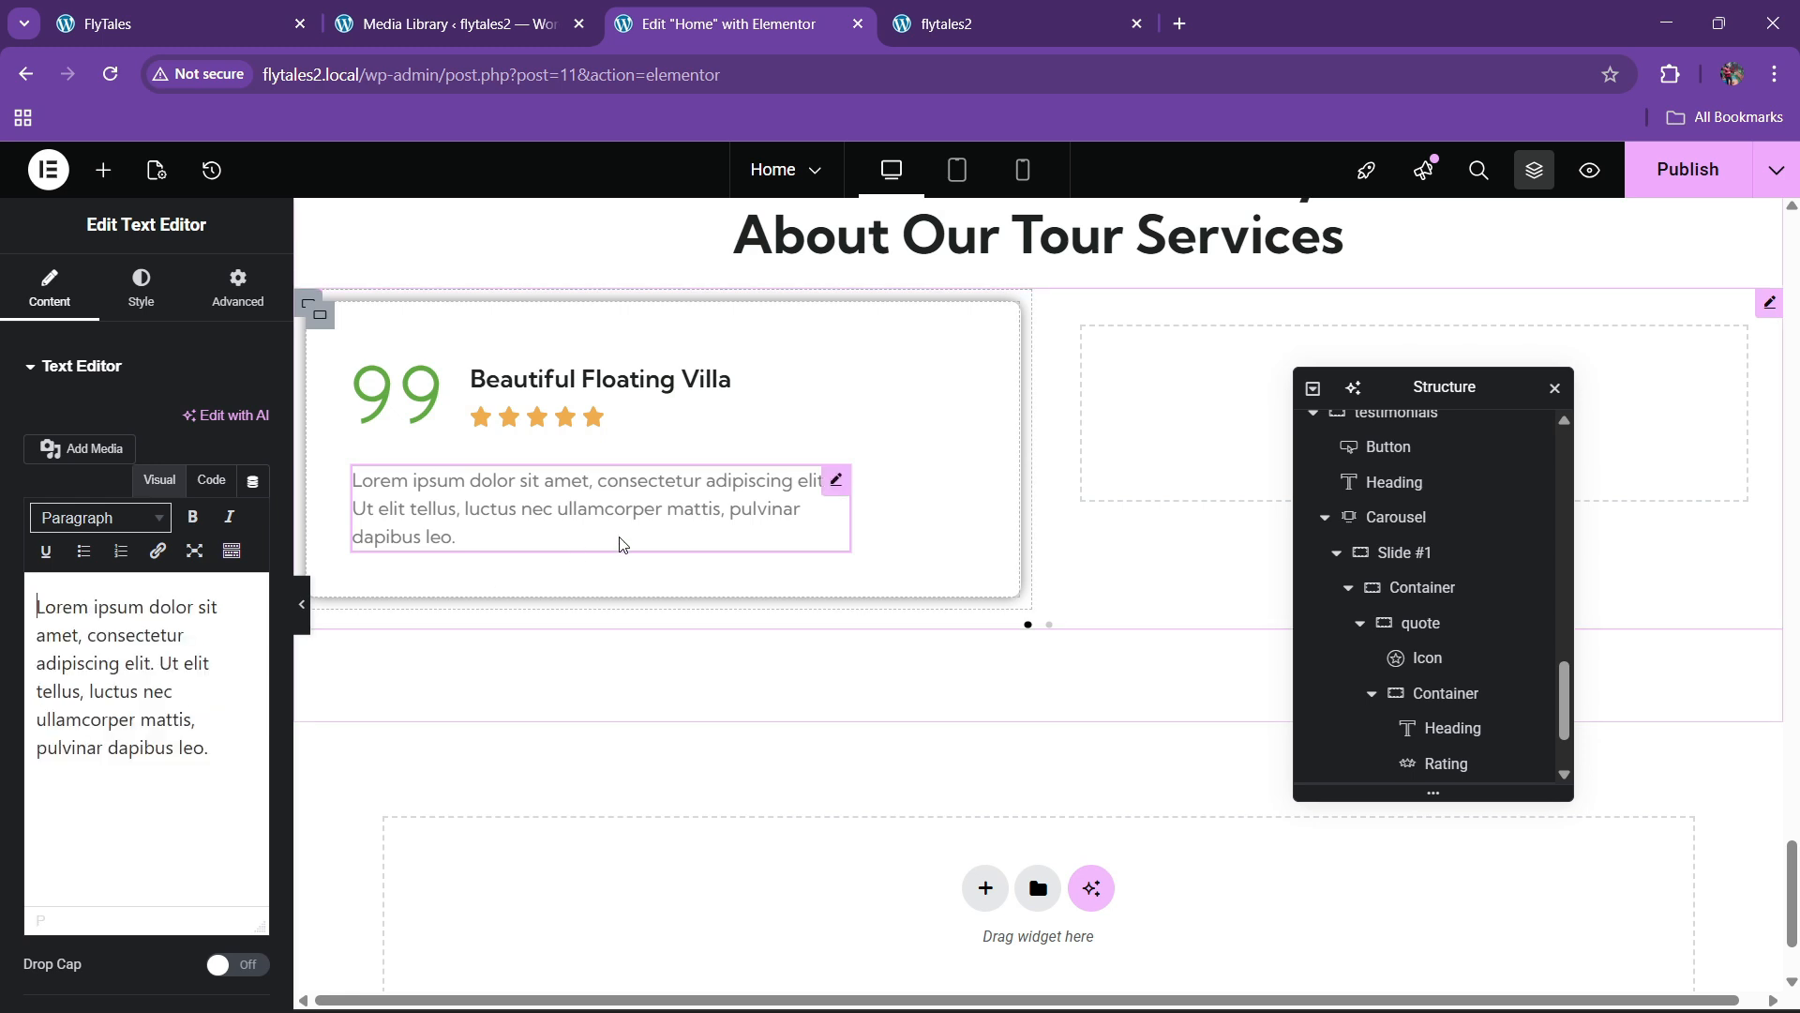
Change the pasted paragraph's width to Full Width (100%)
{"action": "left_click", "coordinate": [238, 286]}
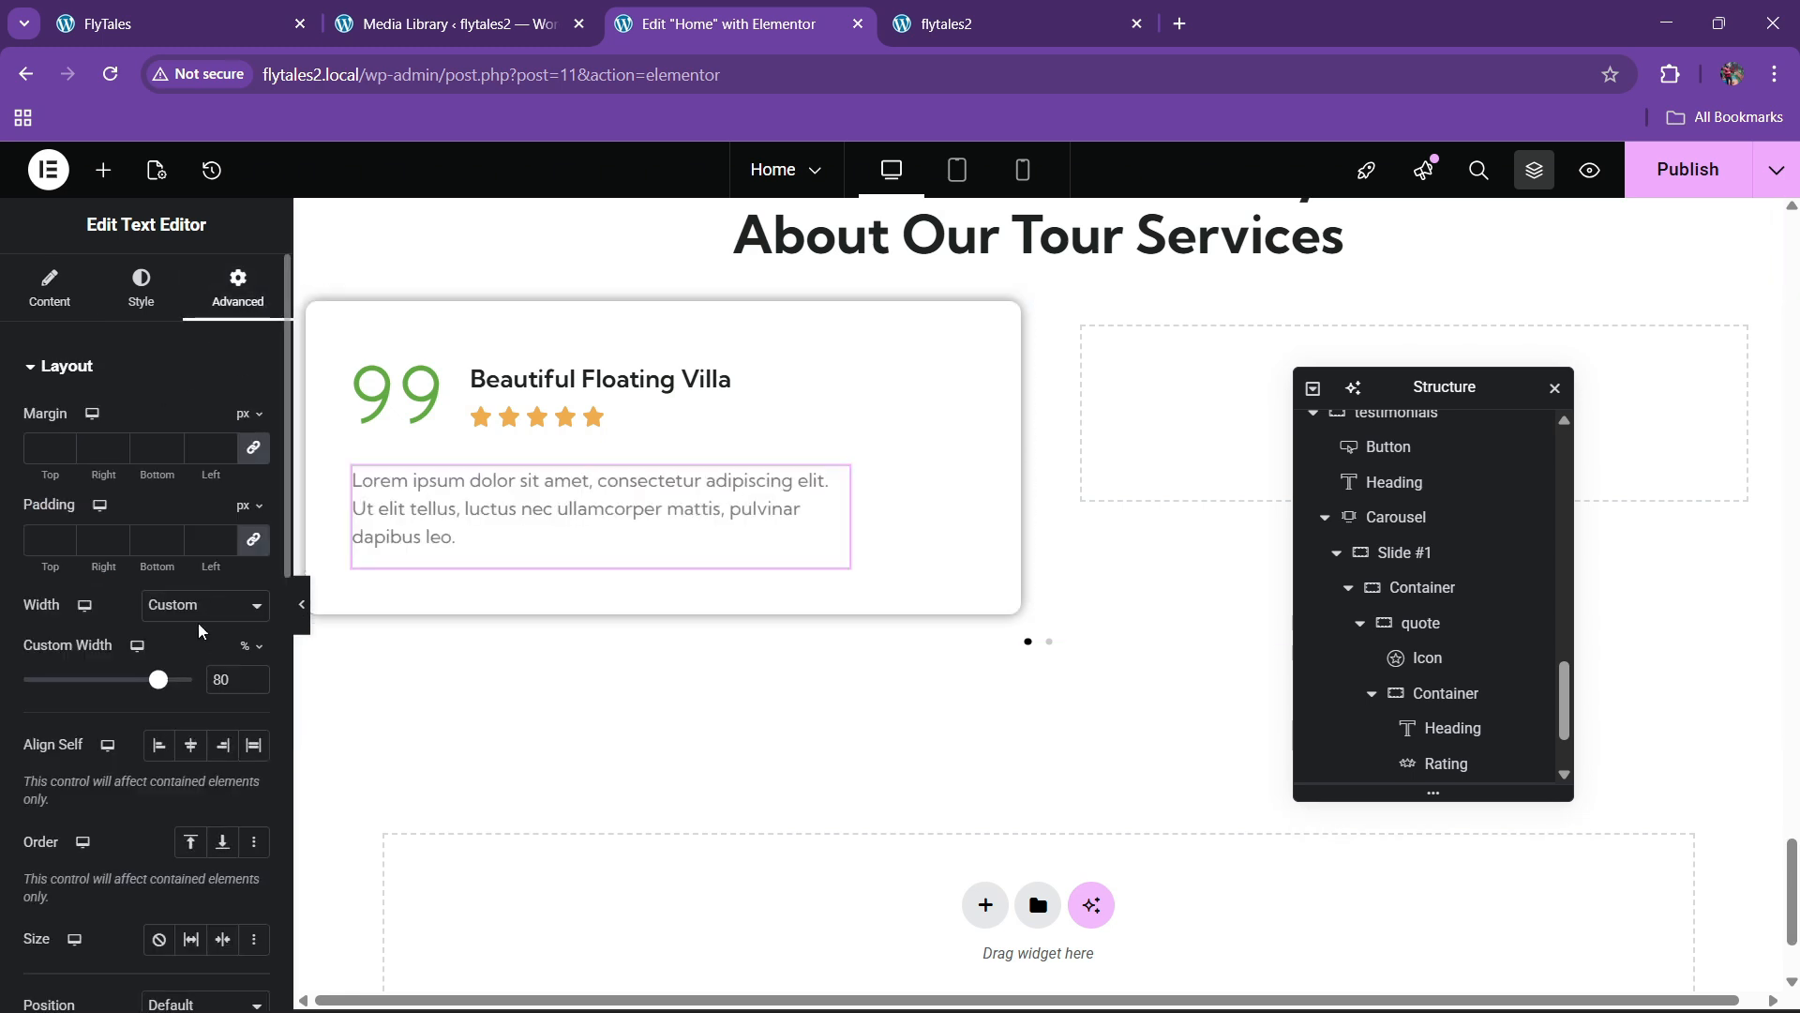
{"action": "left_click", "coordinate": [200, 617]}
{"action": "left_click", "coordinate": [215, 663]}
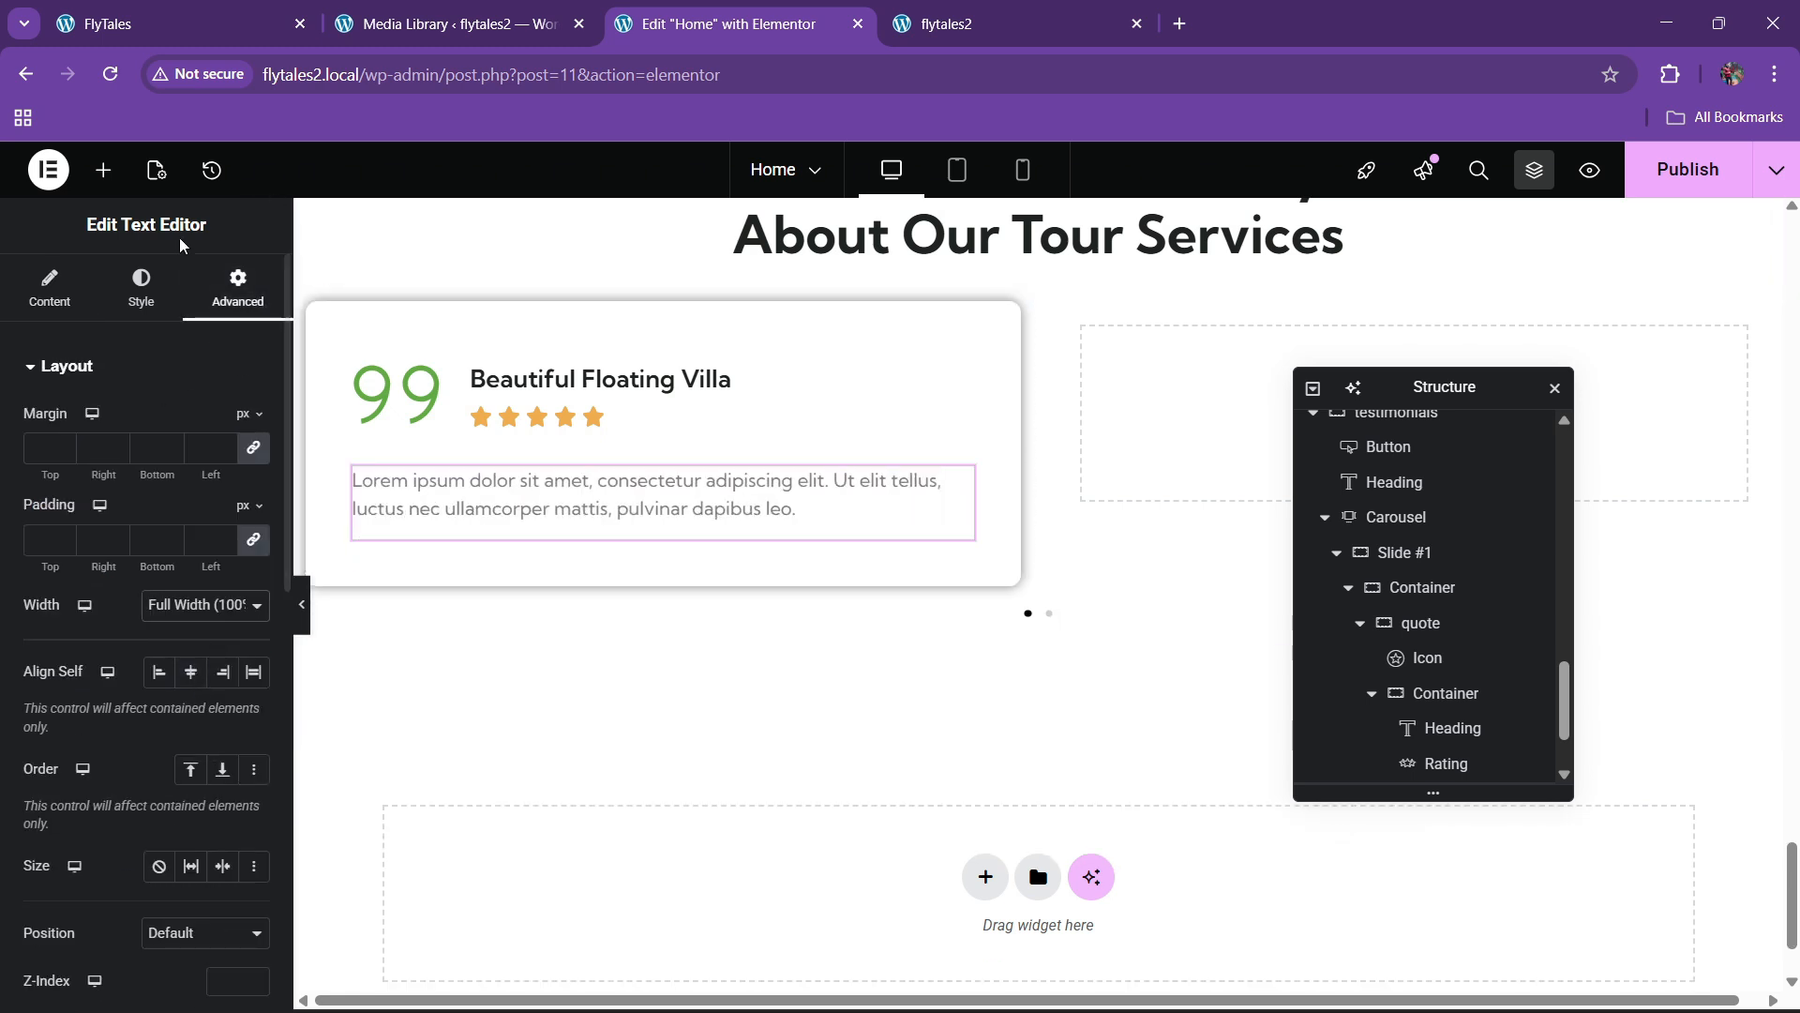
Check the reference testimonial's length and append a second copy of the Lorem ipsum text in the paragraph's code view, without trailing blank lines
{"action": "left_click", "coordinate": [53, 288]}
{"action": "left_click", "coordinate": [213, 480]}
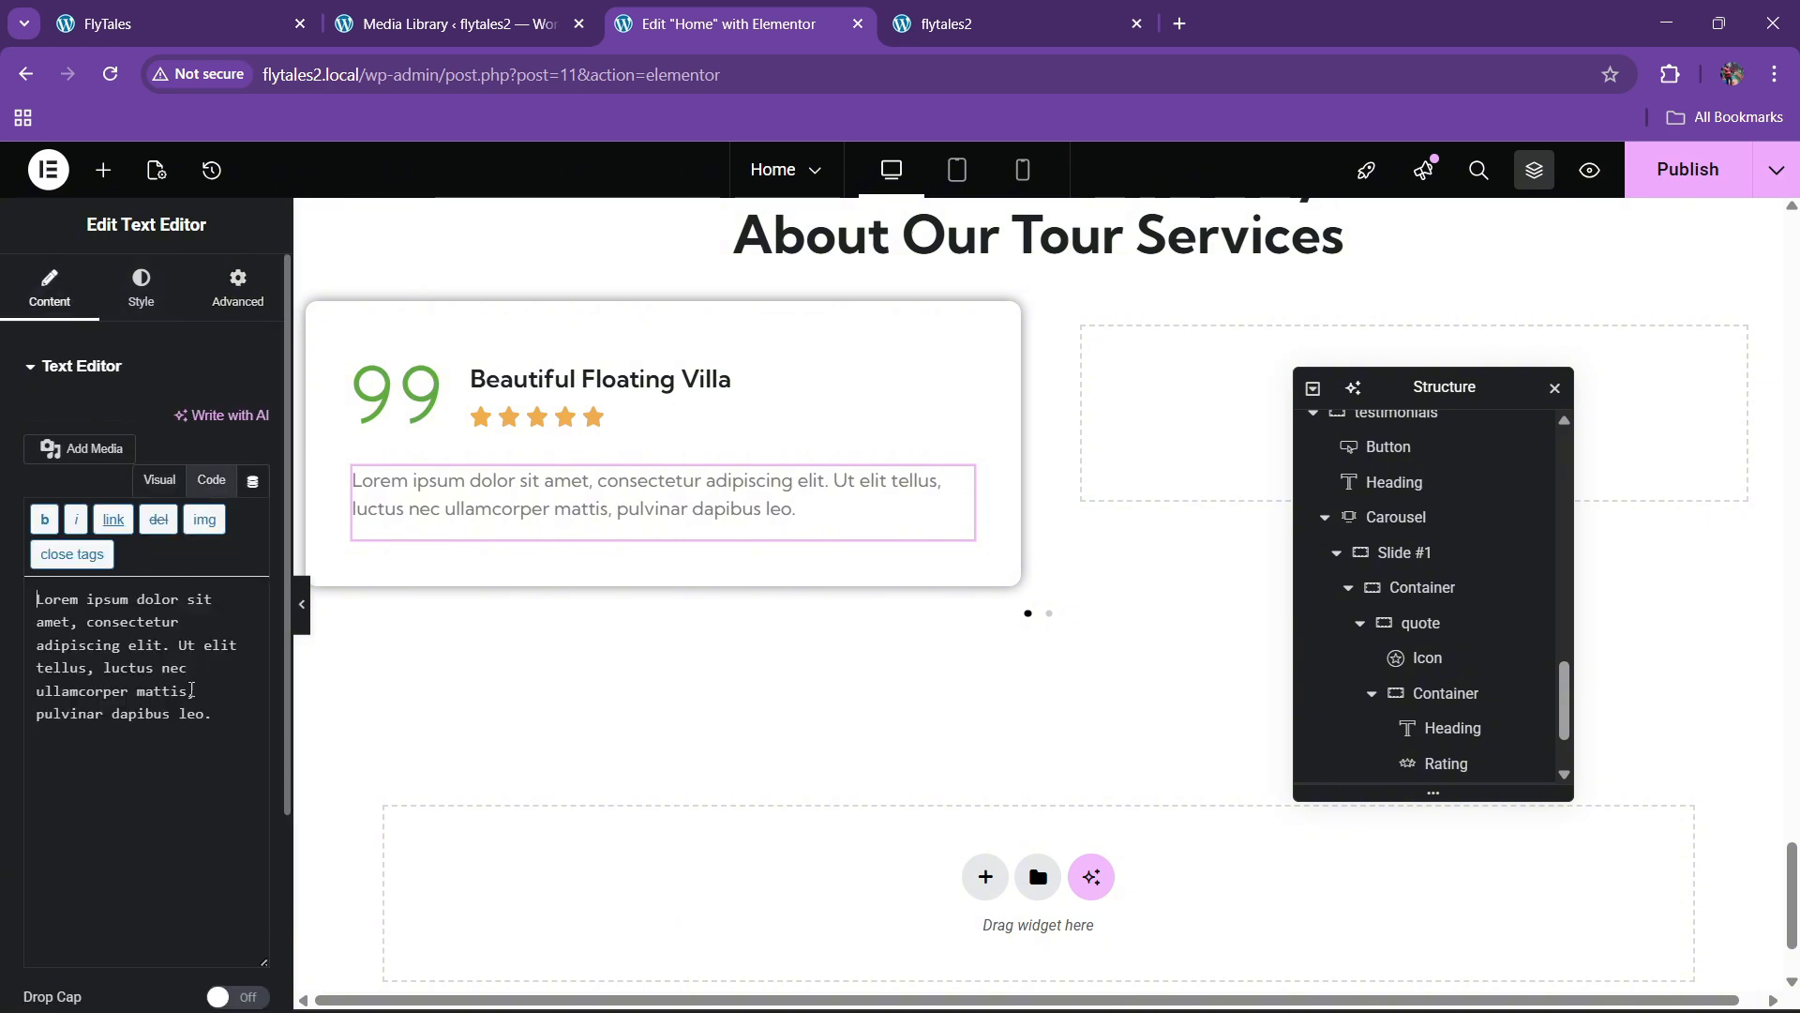
{"action": "left_click", "coordinate": [220, 721]}
{"action": "key", "text": "Return"}
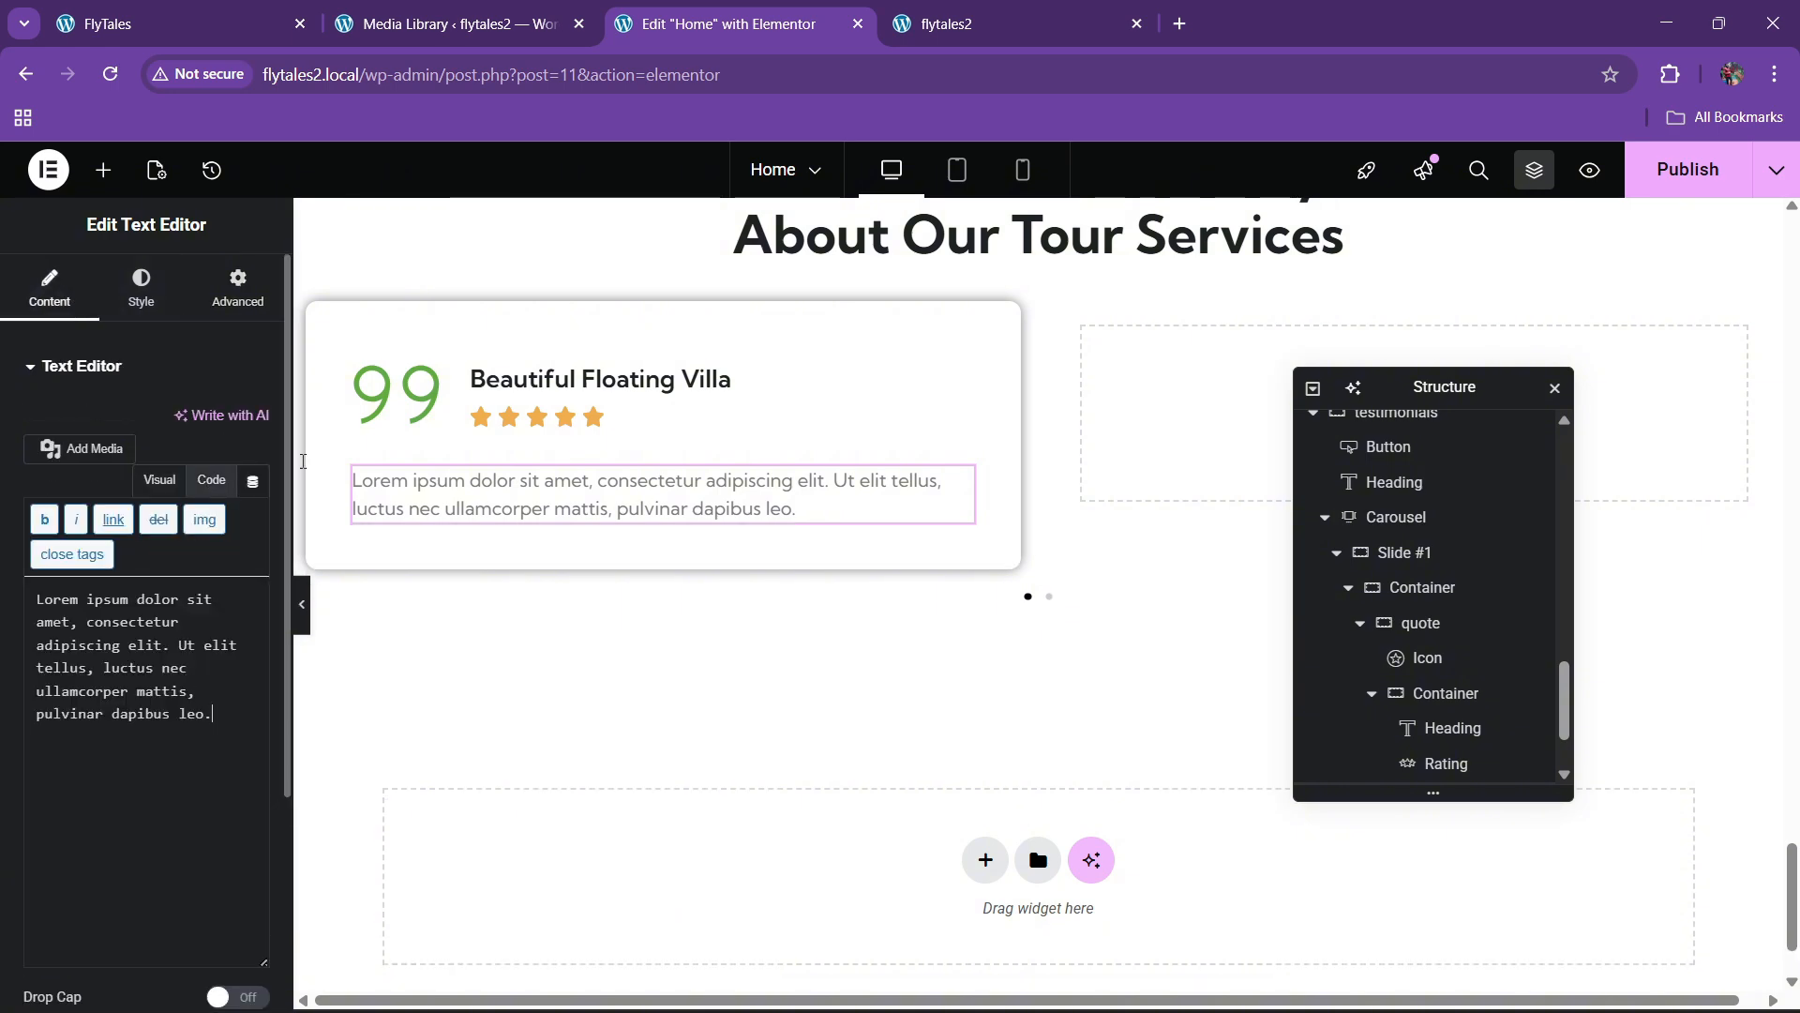
{"action": "left_click", "coordinate": [150, 23]}
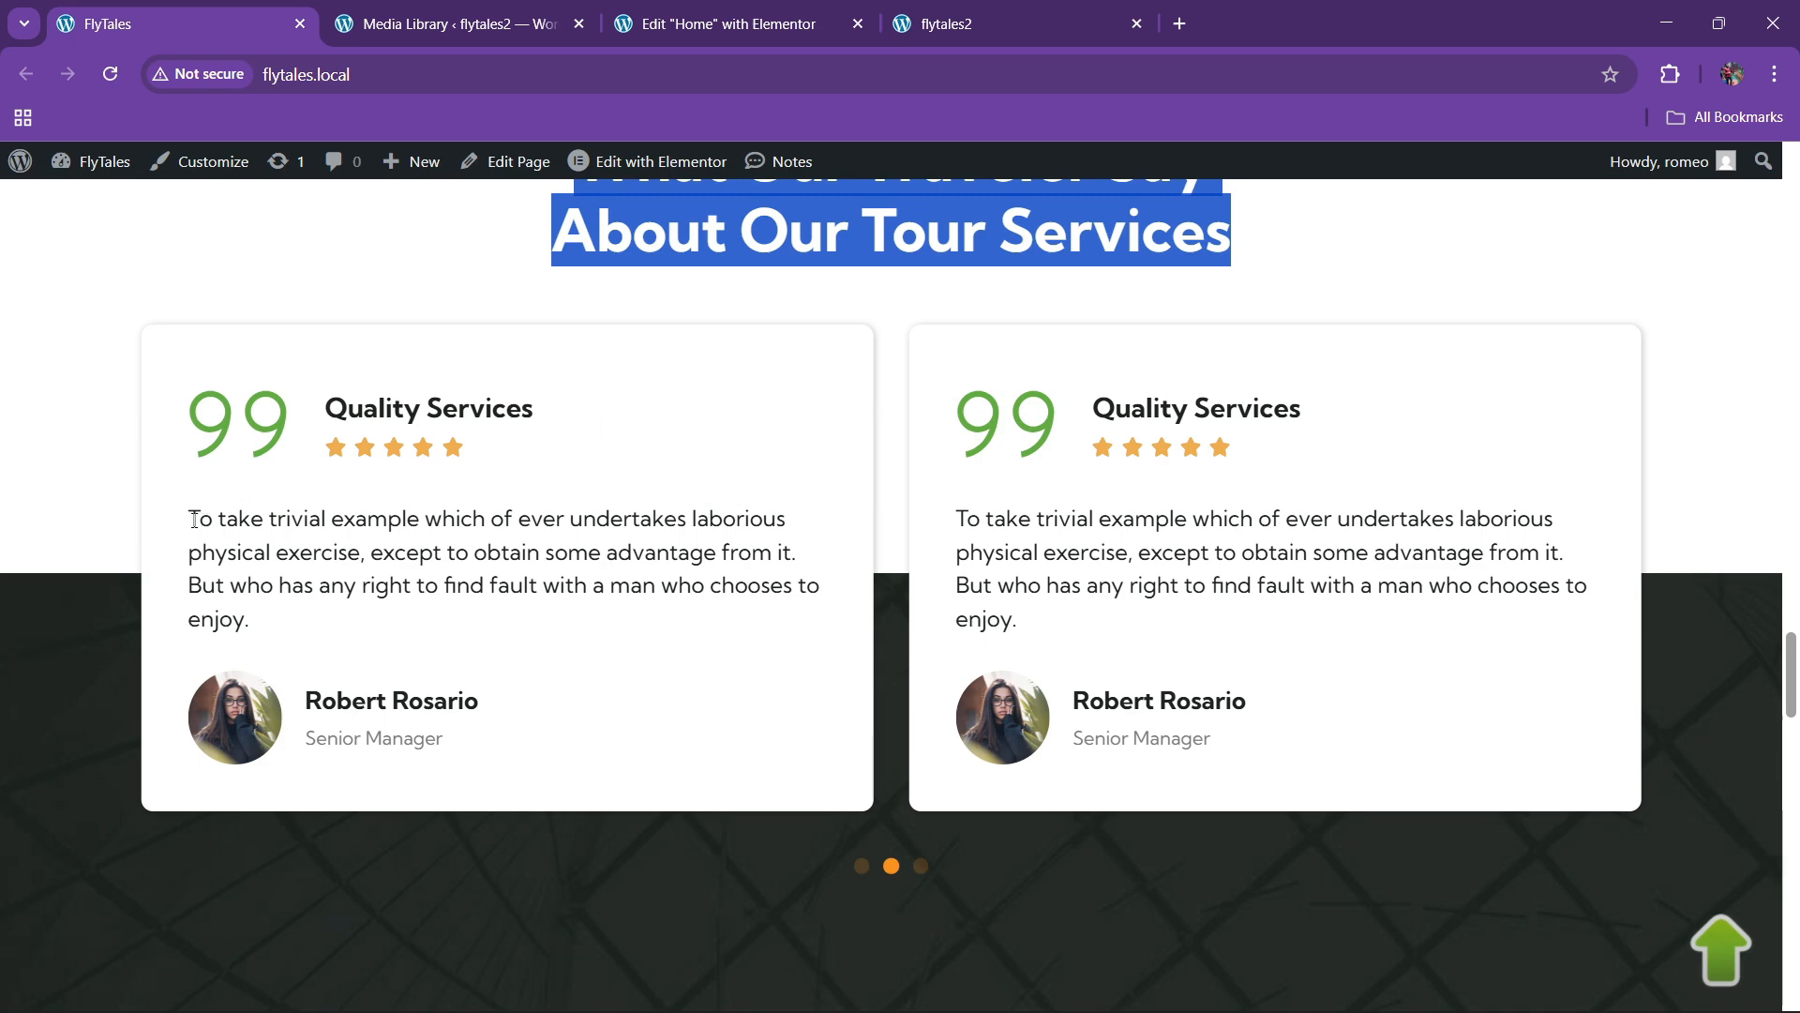
{"action": "right_click", "coordinate": [287, 586]}
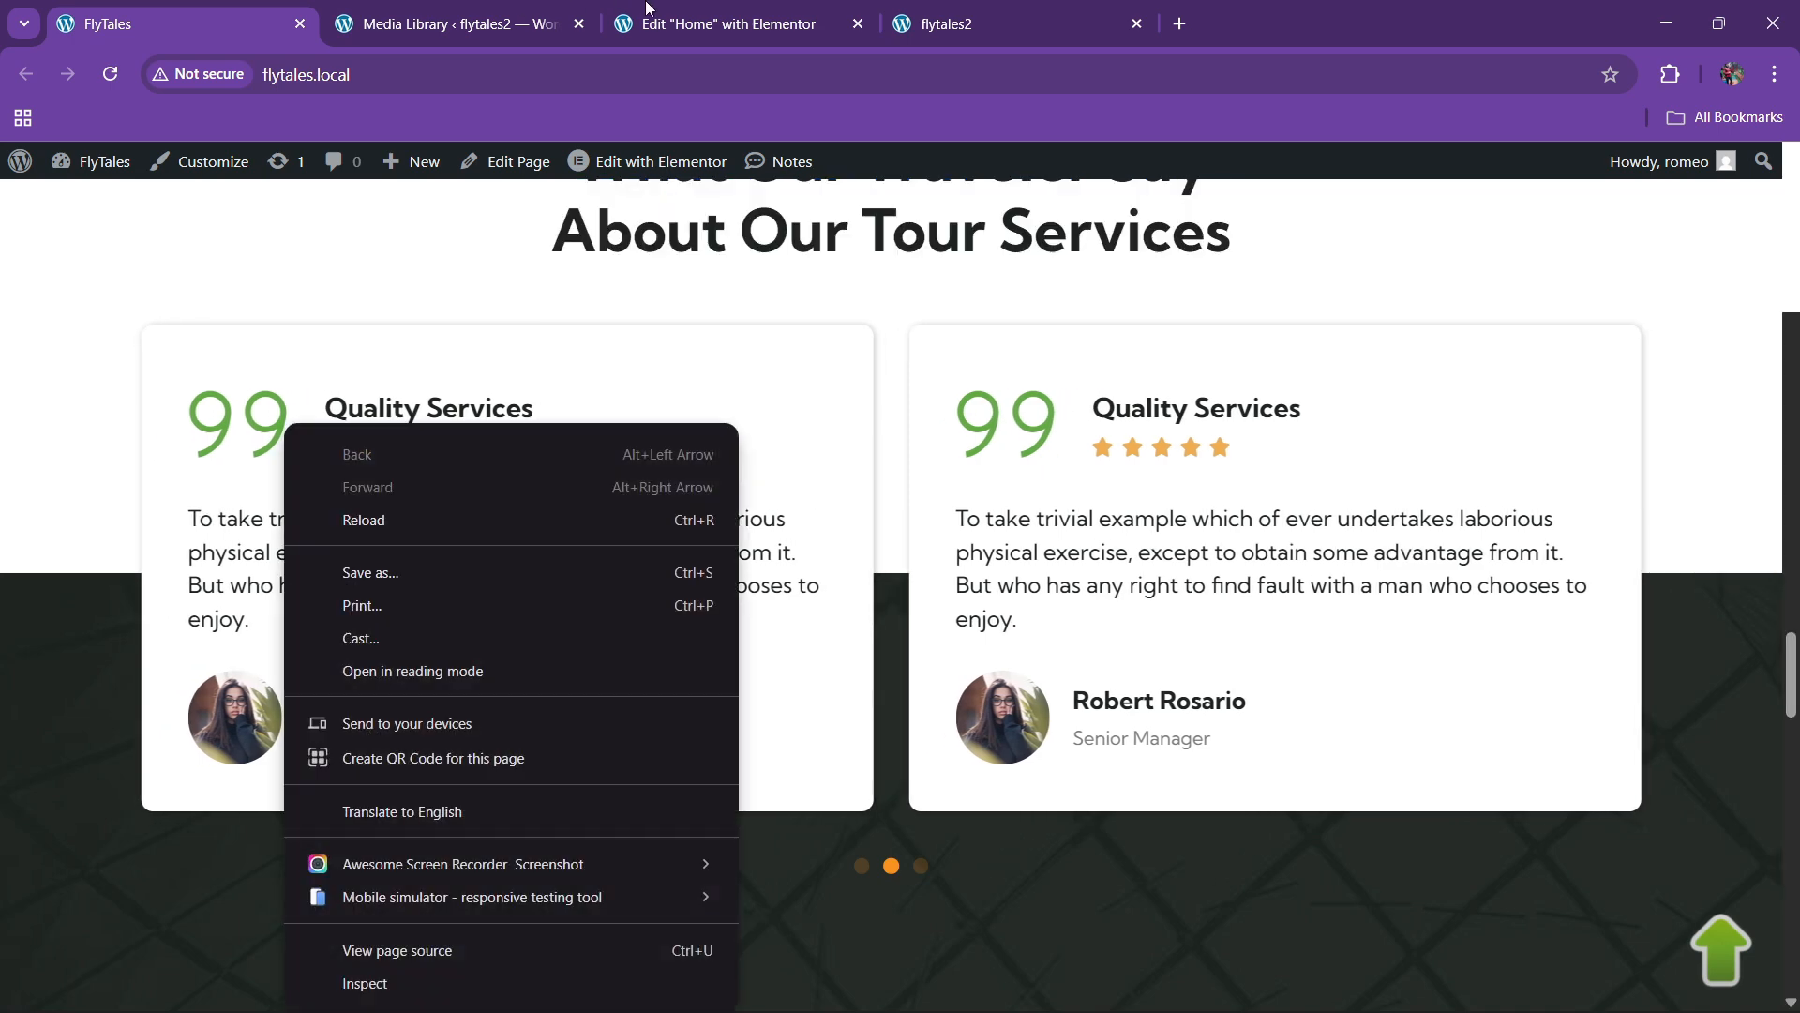
{"action": "left_click", "coordinate": [647, 7]}
{"action": "left_click_drag", "start_coordinate": [236, 711], "coordinate": [2, 579]}
{"action": "key", "text": "ctrl+c"}
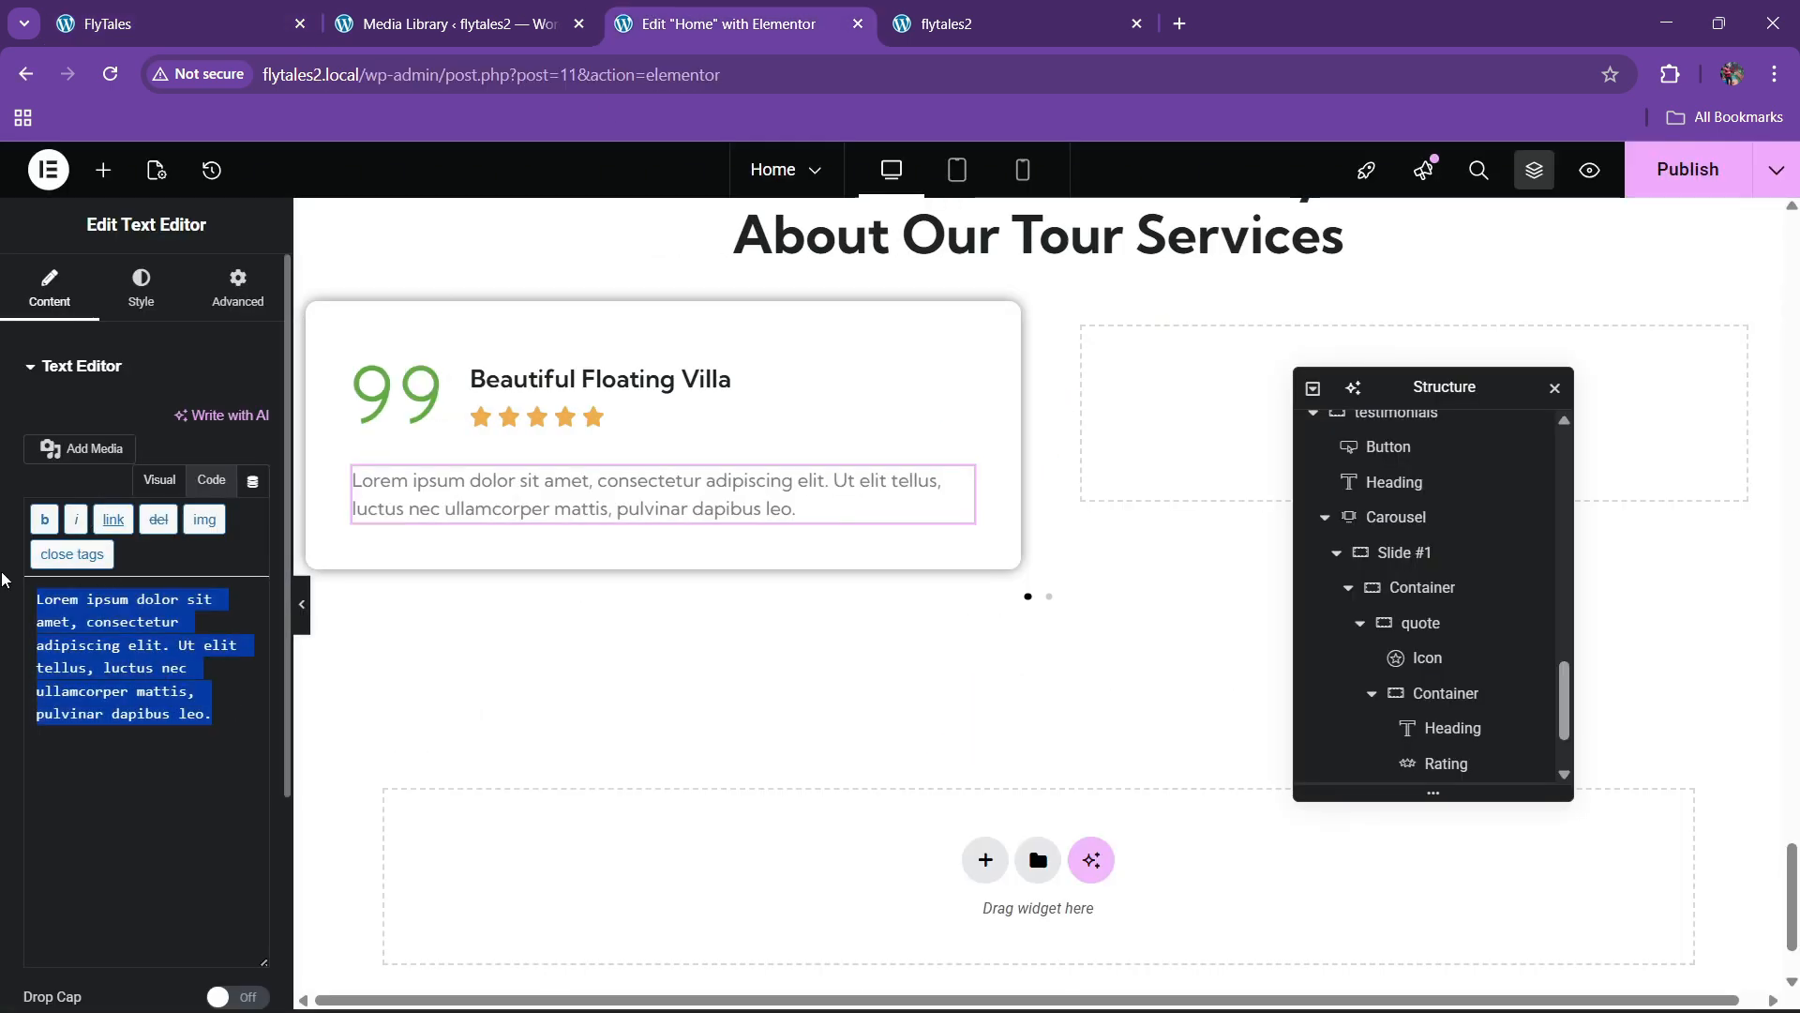
{"action": "left_click", "coordinate": [222, 721]}
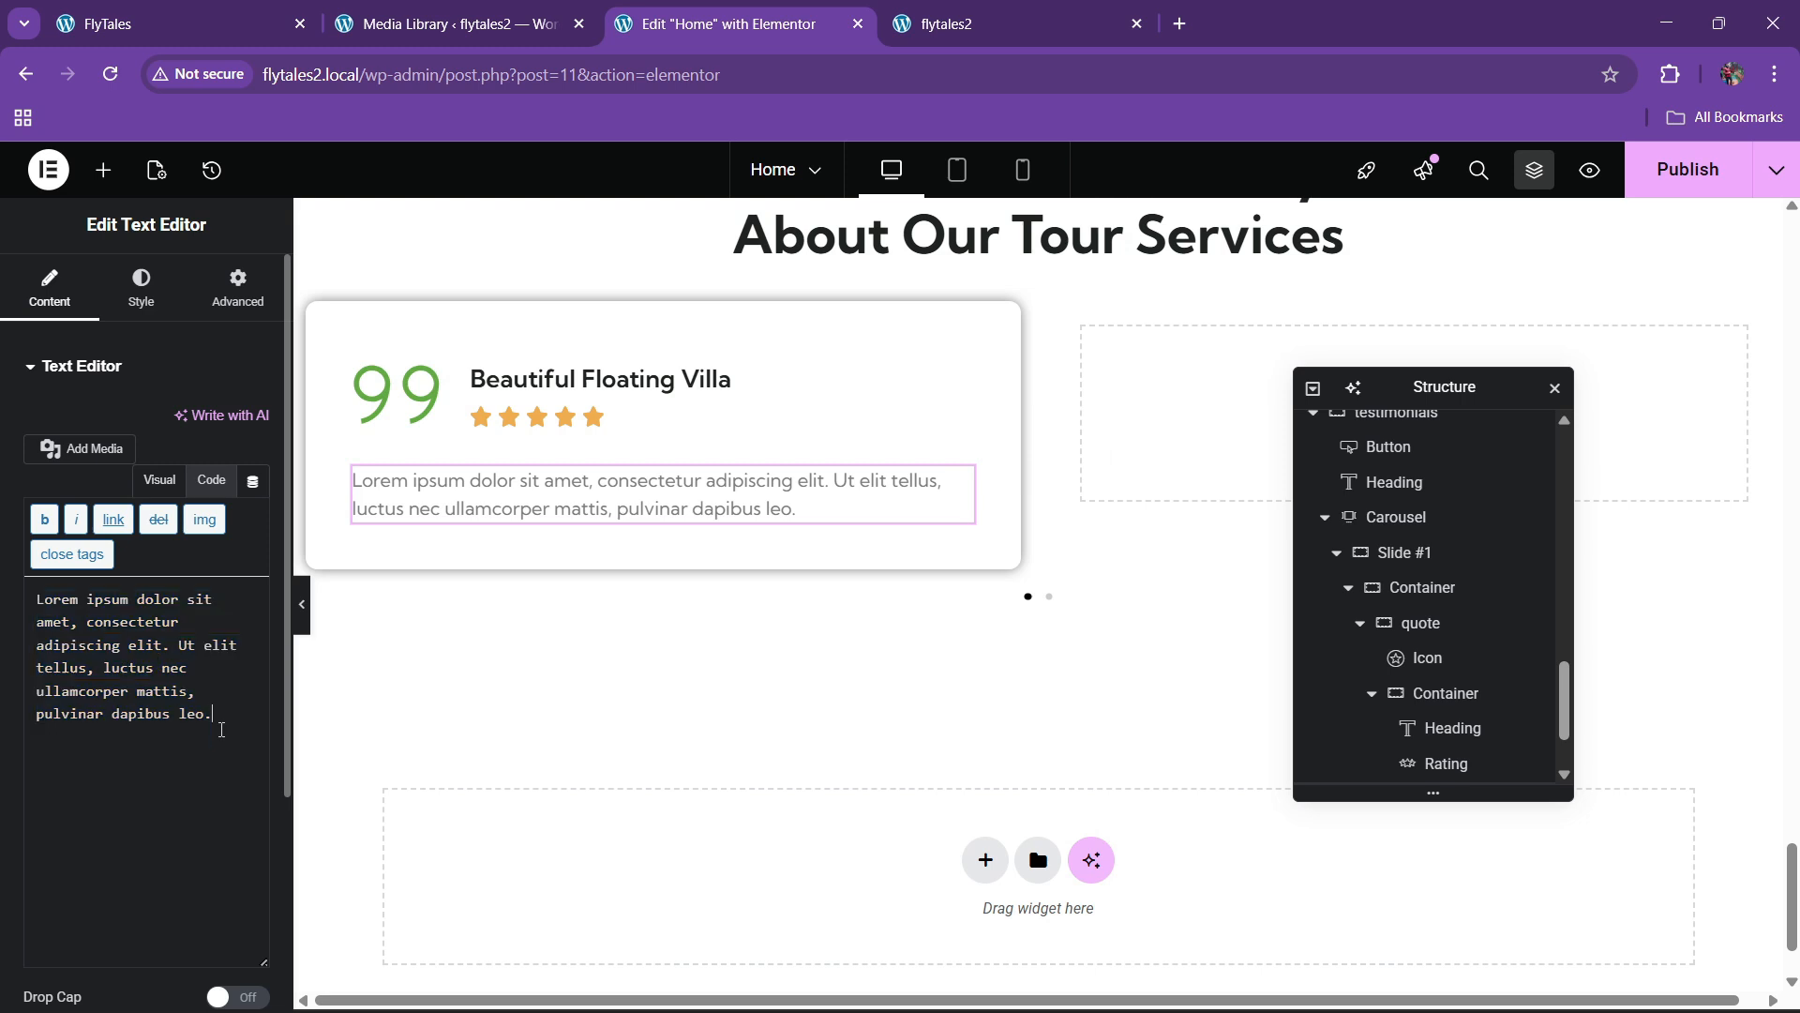
{"action": "key", "text": "ctrl+v"}
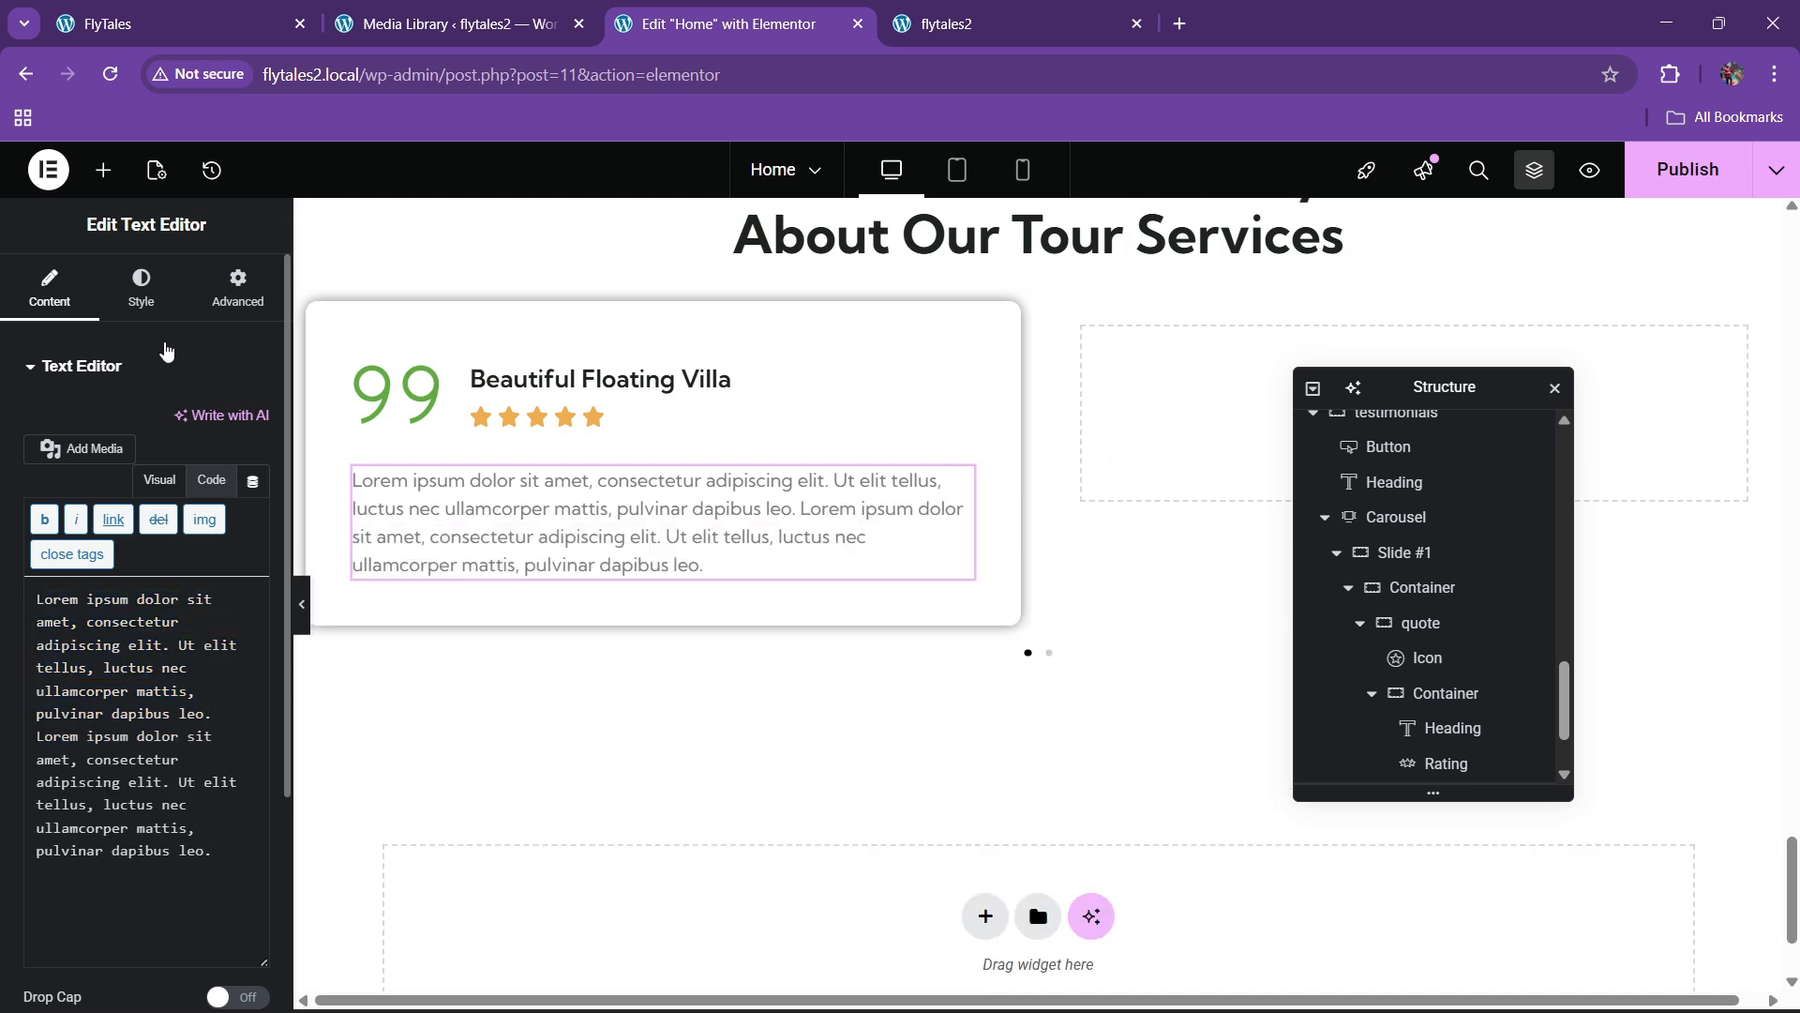
Apply a dark global text colour to the testimonial paragraph and set its font size to 14 px
{"action": "left_click", "coordinate": [141, 287]}
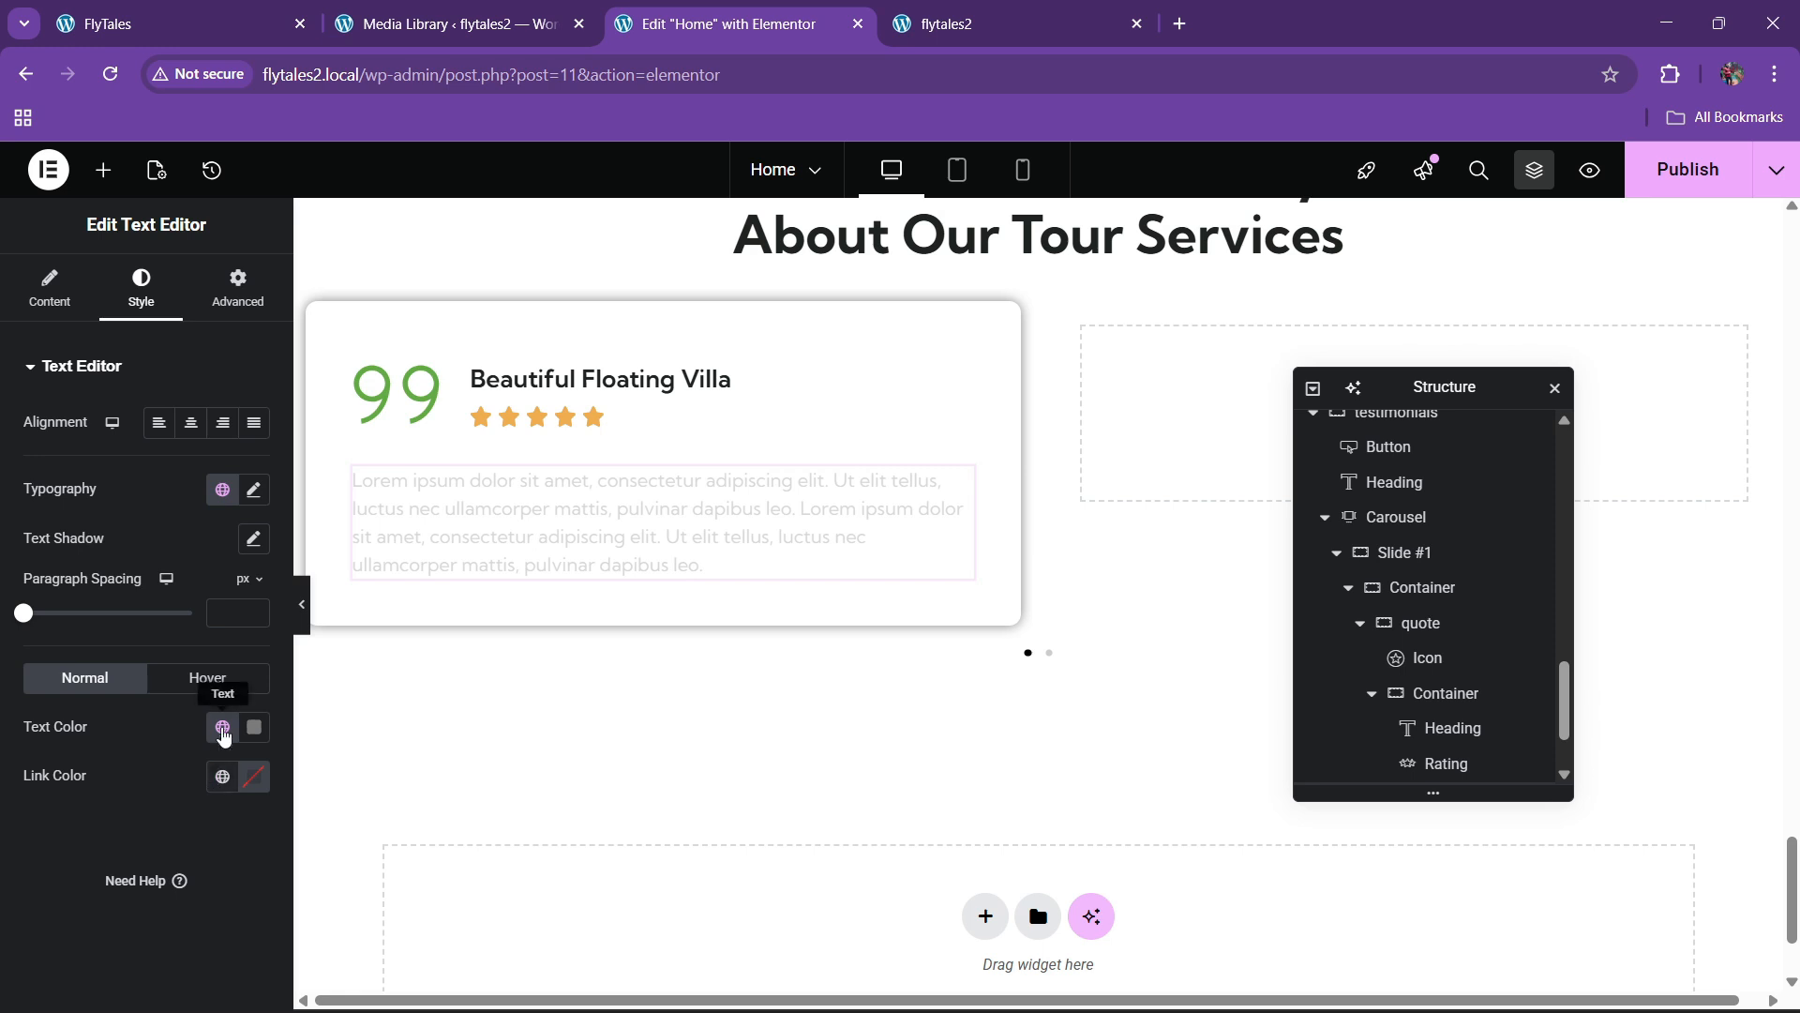
{"action": "left_click", "coordinate": [222, 727]}
{"action": "left_click", "coordinate": [113, 595]}
{"action": "left_click", "coordinate": [253, 489]}
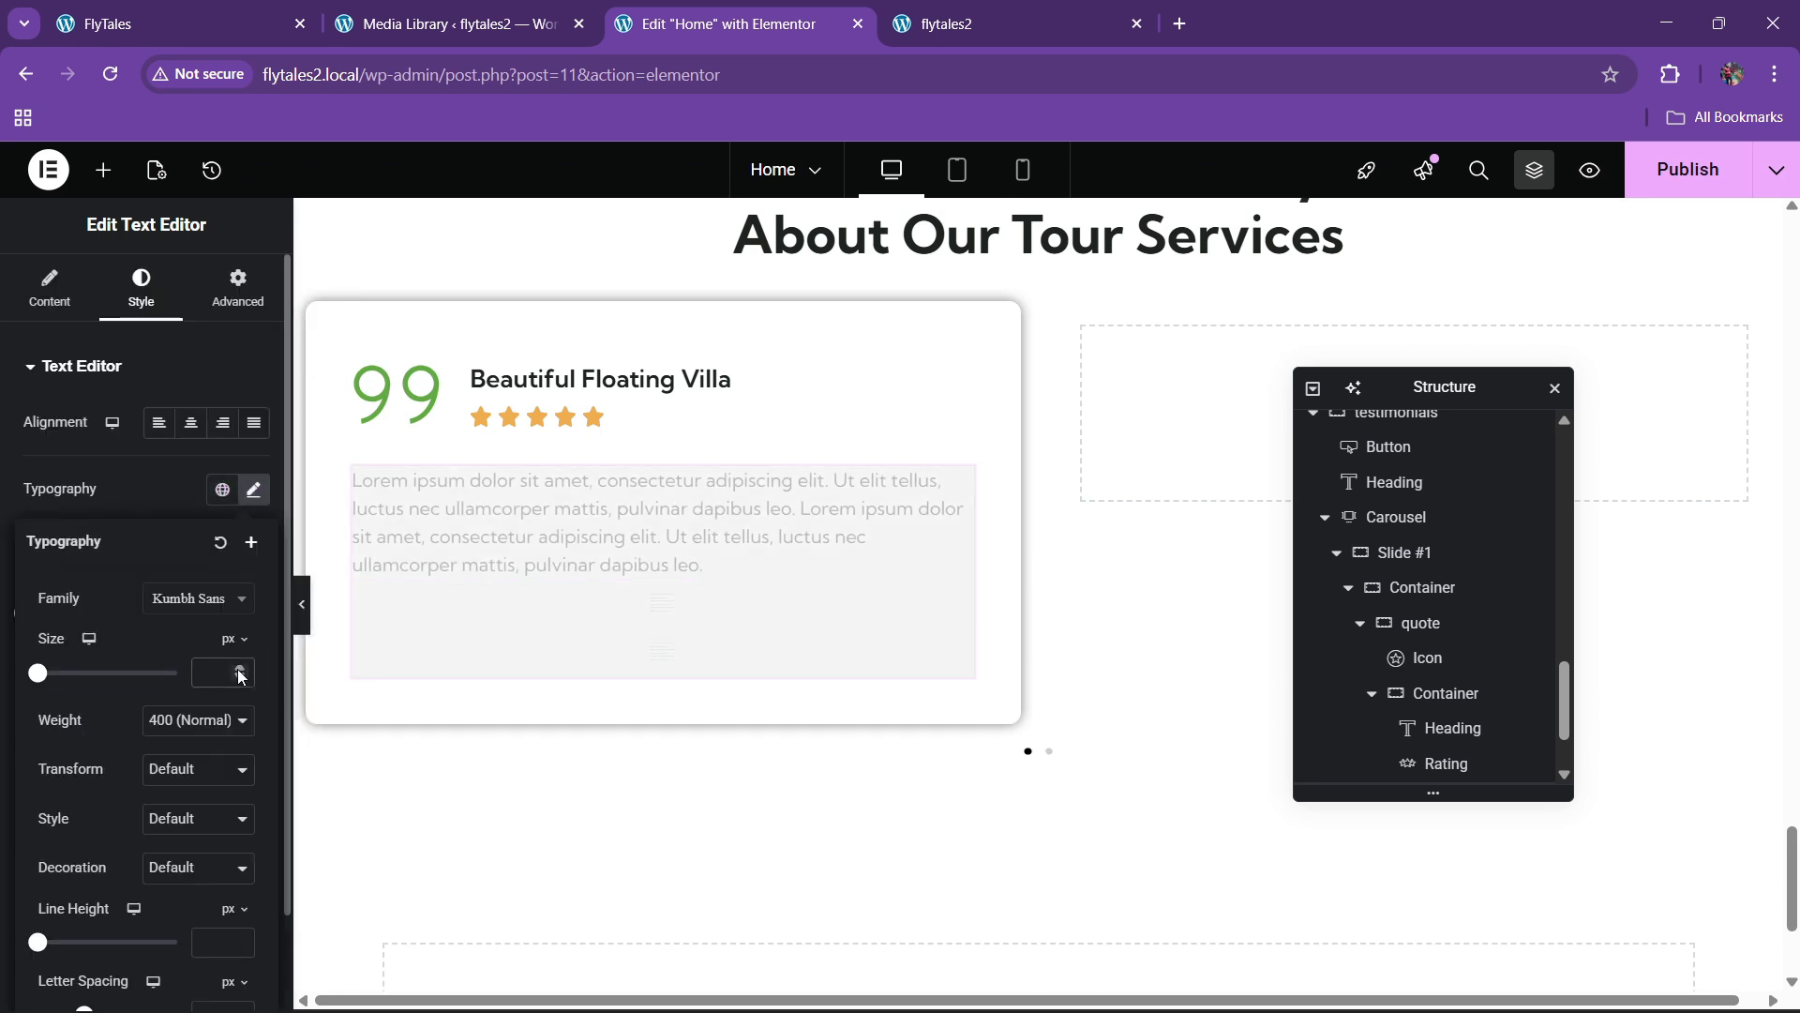
{"action": "left_click", "coordinate": [238, 671]}
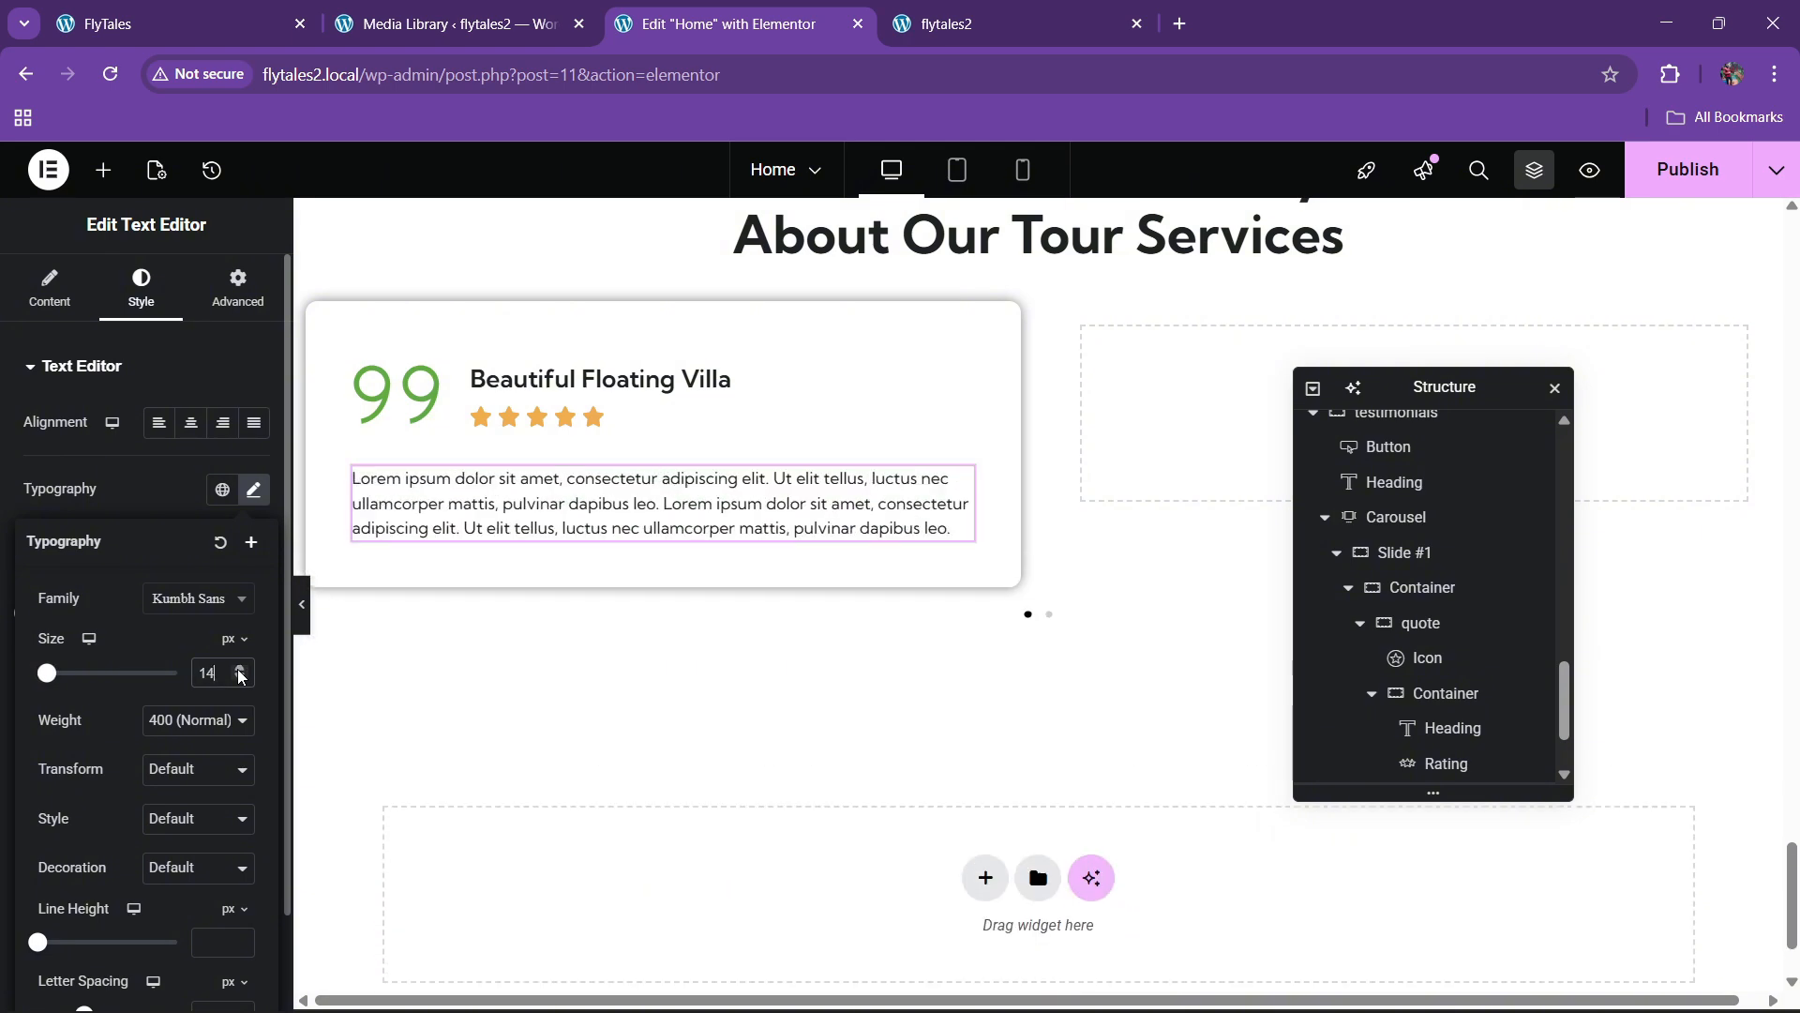
Increase the testimonial paragraph's font size to 18 px and compare it with the reference FlyTales card
{"action": "left_click", "coordinate": [239, 672]}
{"action": "left_click", "coordinate": [238, 671]}
{"action": "left_click", "coordinate": [238, 671]}
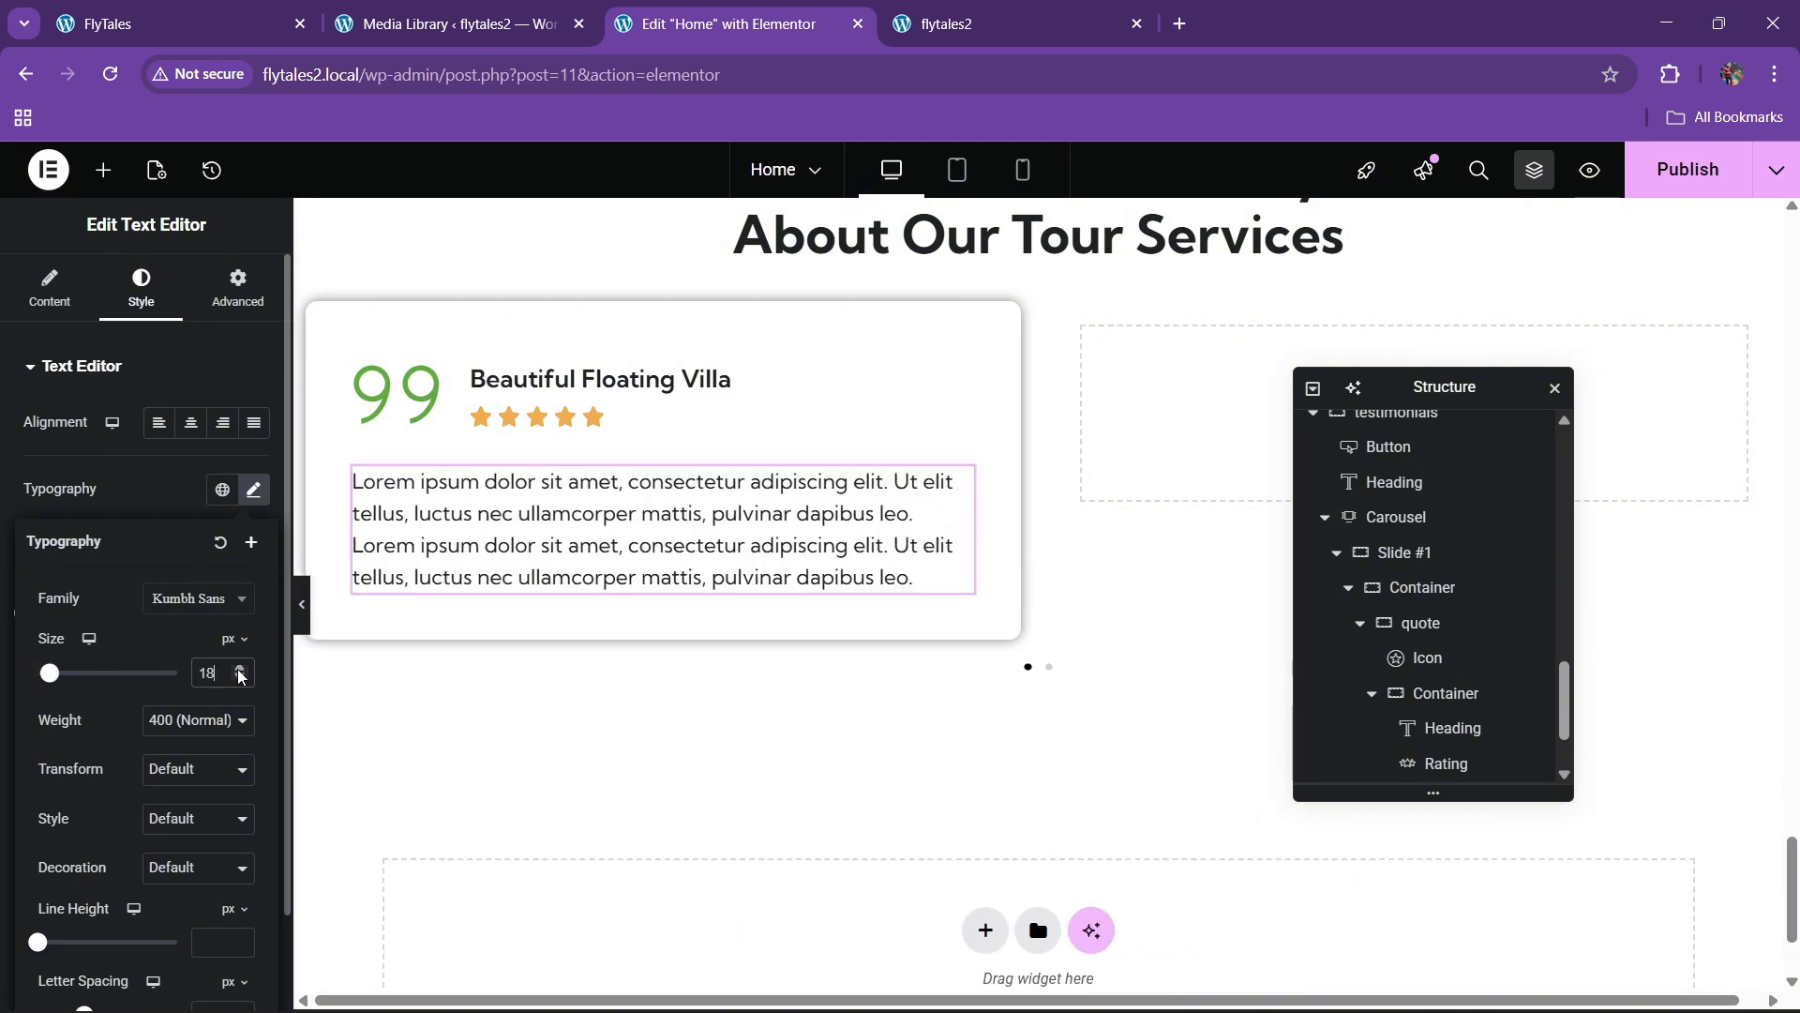
{"action": "left_click", "coordinate": [230, 18]}
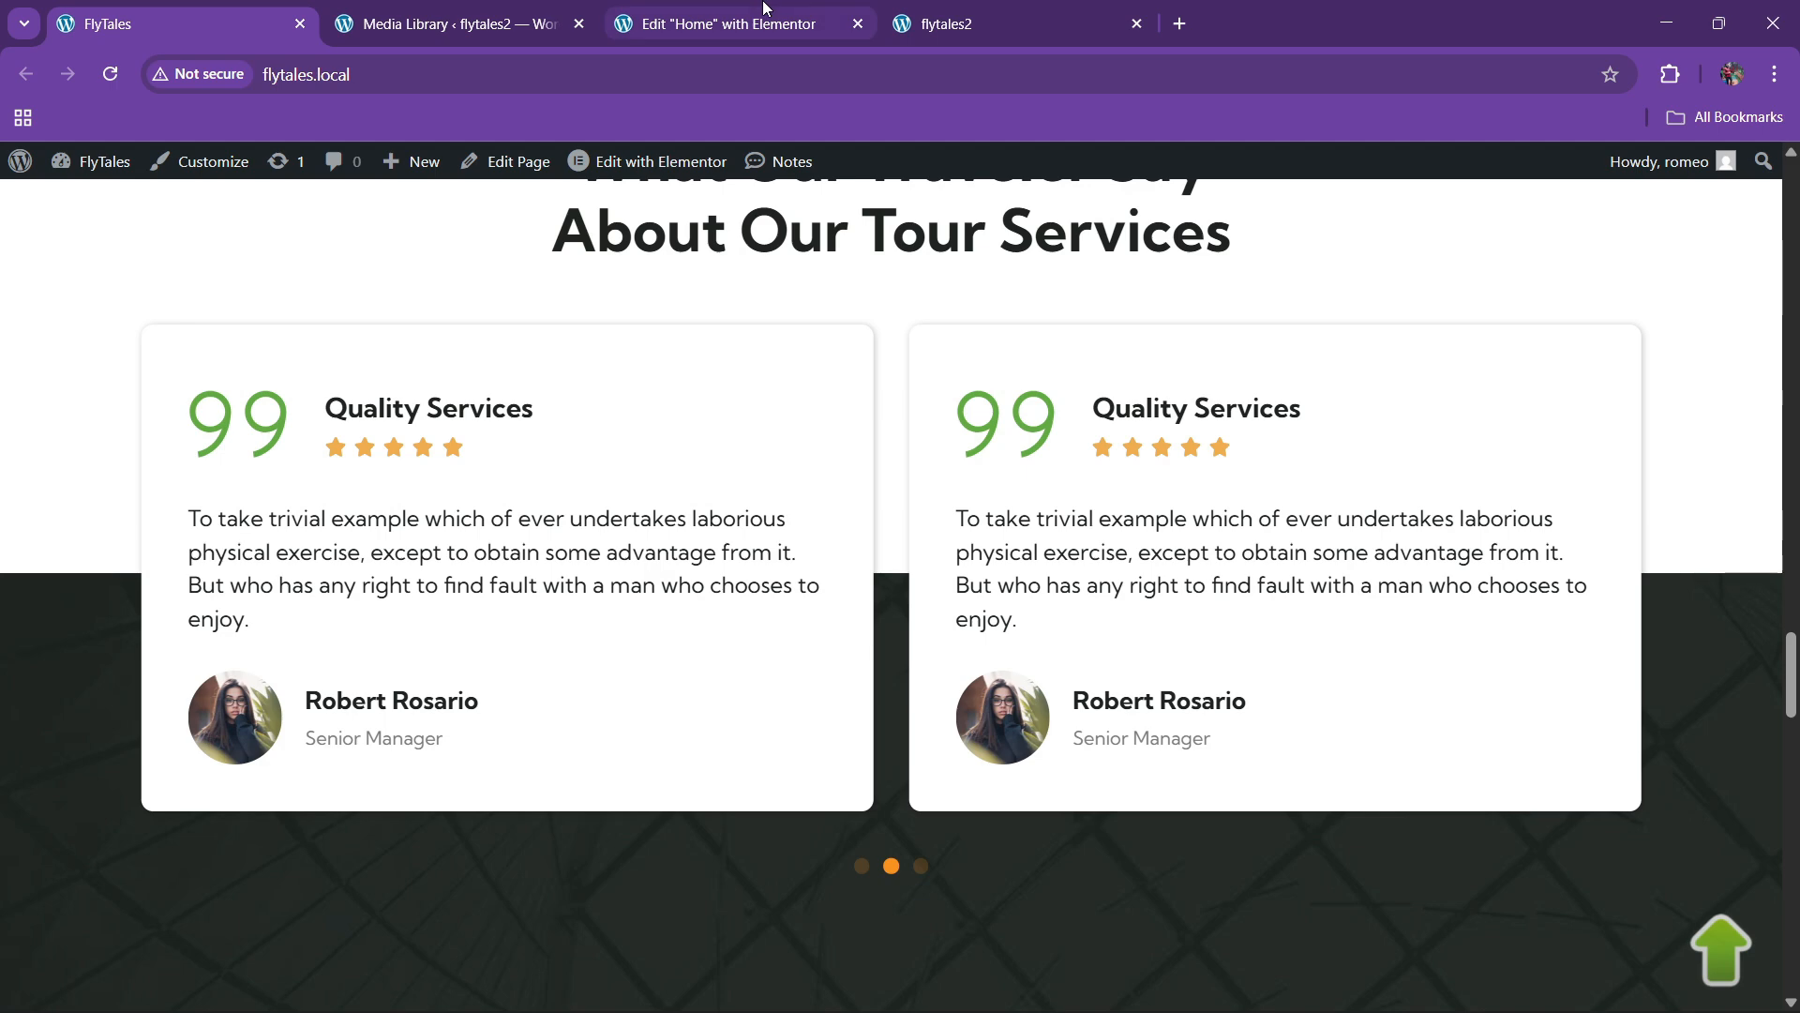
{"action": "left_click", "coordinate": [767, 19]}
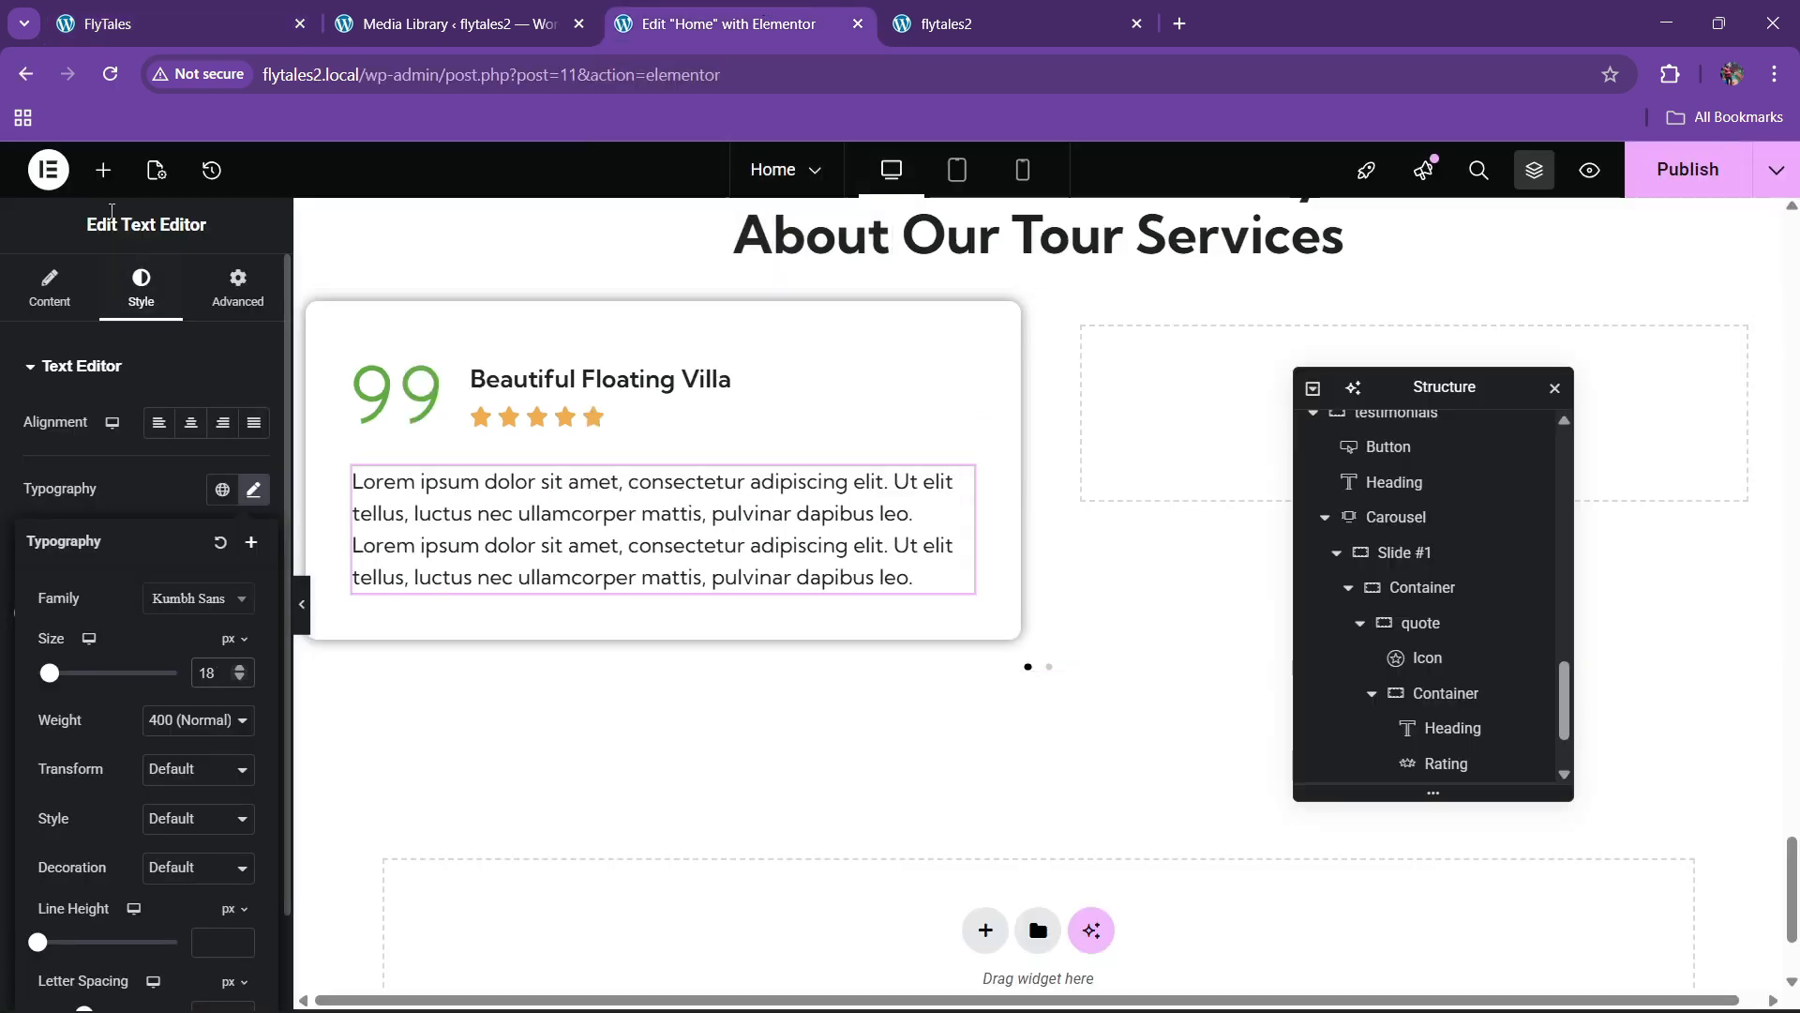
Add an Image Box widget below the paragraph in the first testimonial card and set its image position to Left
{"action": "left_click", "coordinate": [104, 169]}
{"action": "left_click", "coordinate": [117, 325]}
{"action": "type", "text": "image"}
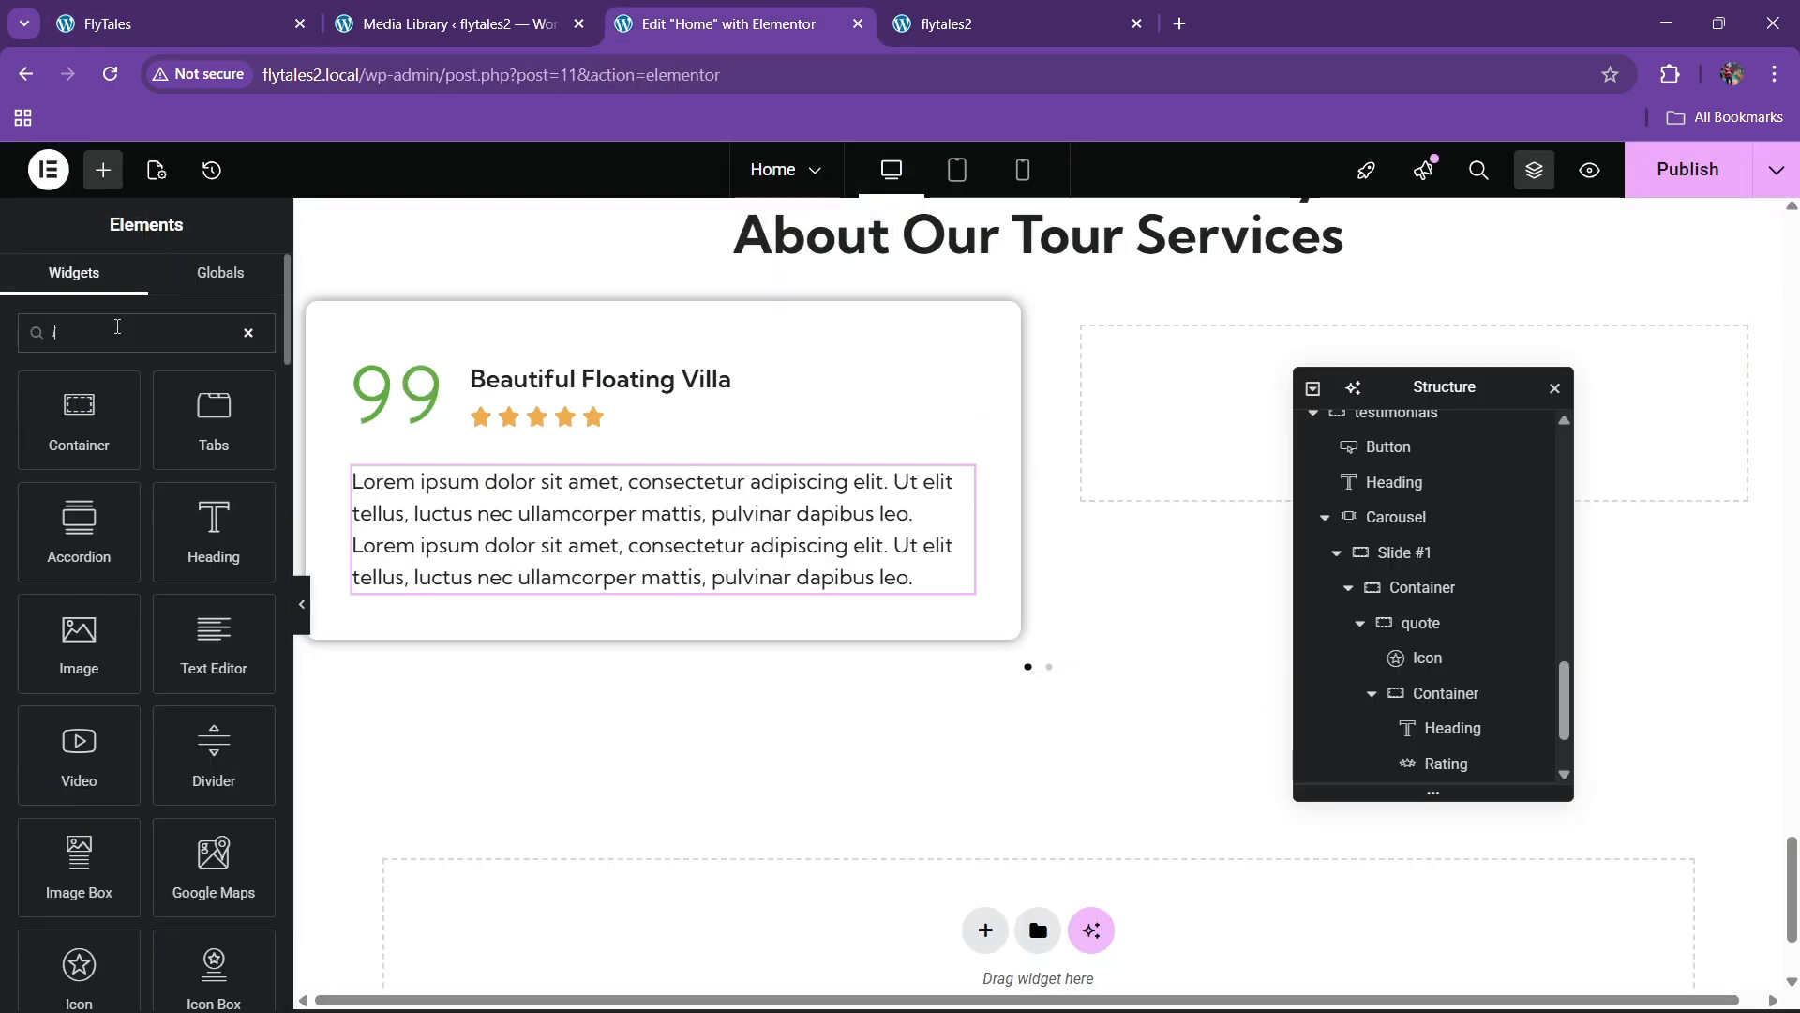
{"action": "left_click_drag", "start_coordinate": [174, 432], "coordinate": [659, 588]}
{"action": "left_click", "coordinate": [140, 286]}
{"action": "left_click", "coordinate": [188, 413]}
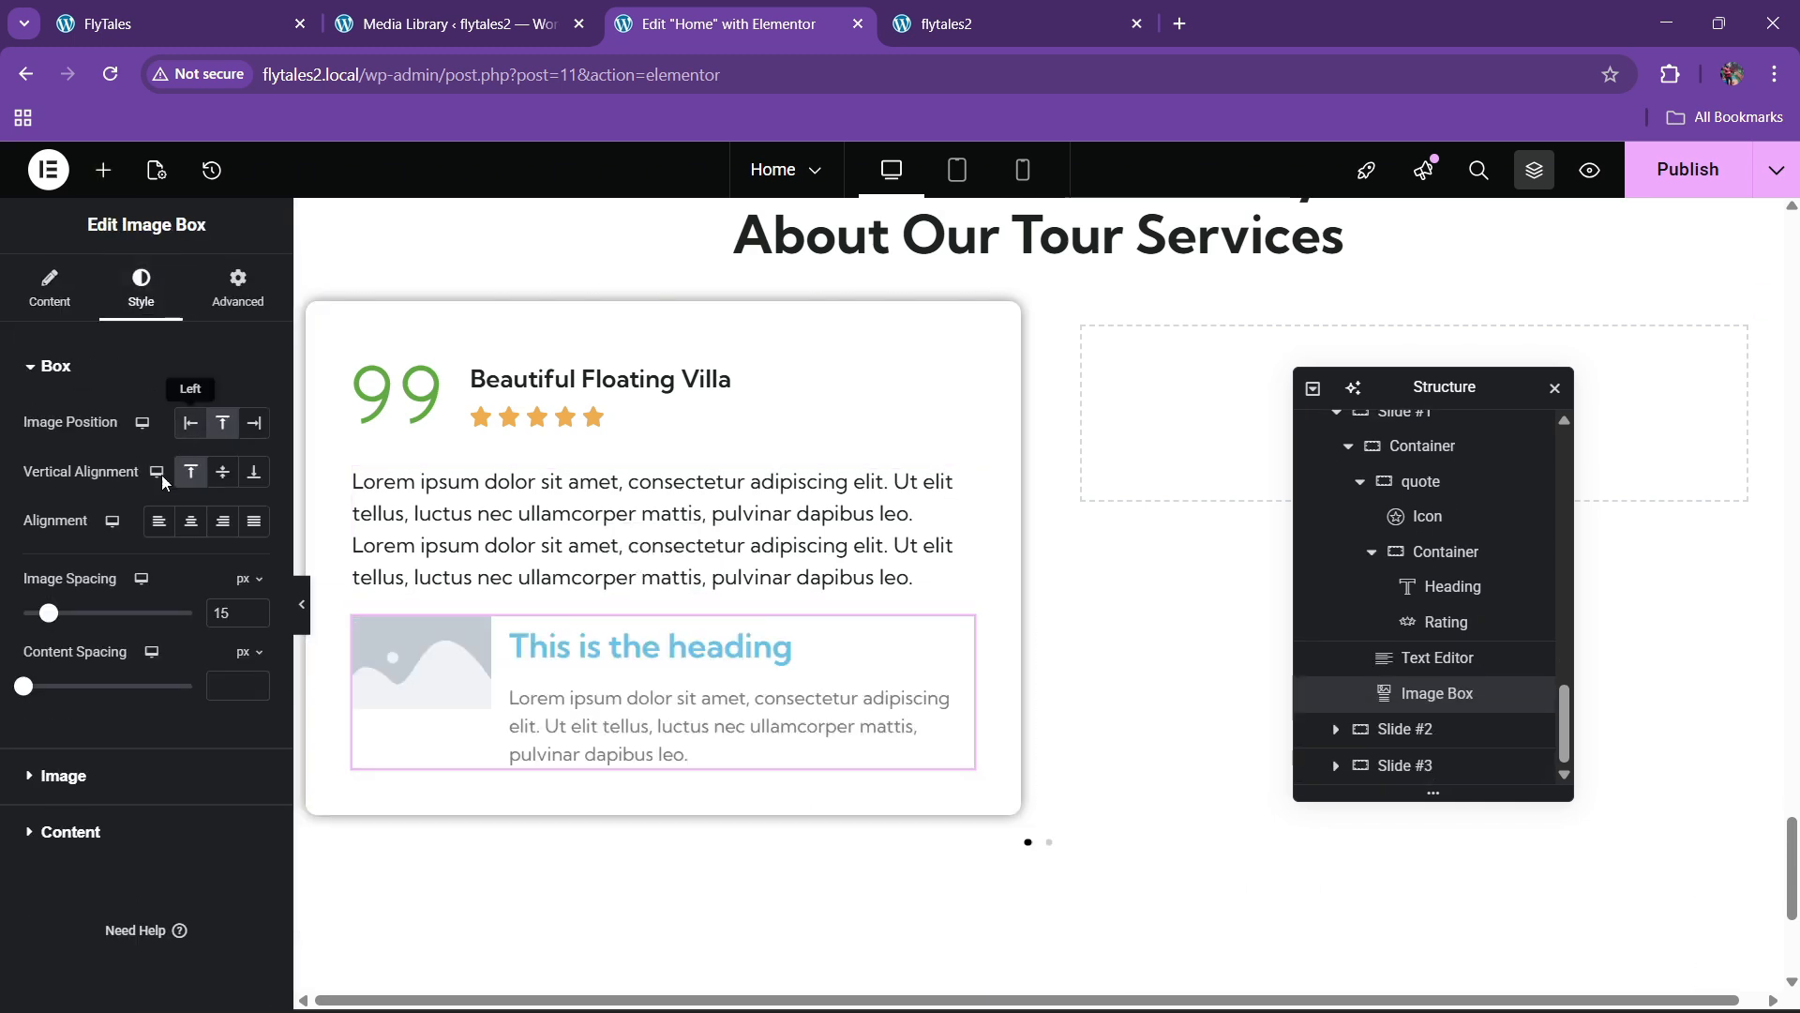
Use testimonial.jpg from the media library as the image box's picture
{"action": "left_click", "coordinate": [50, 286]}
{"action": "left_click", "coordinate": [98, 480]}
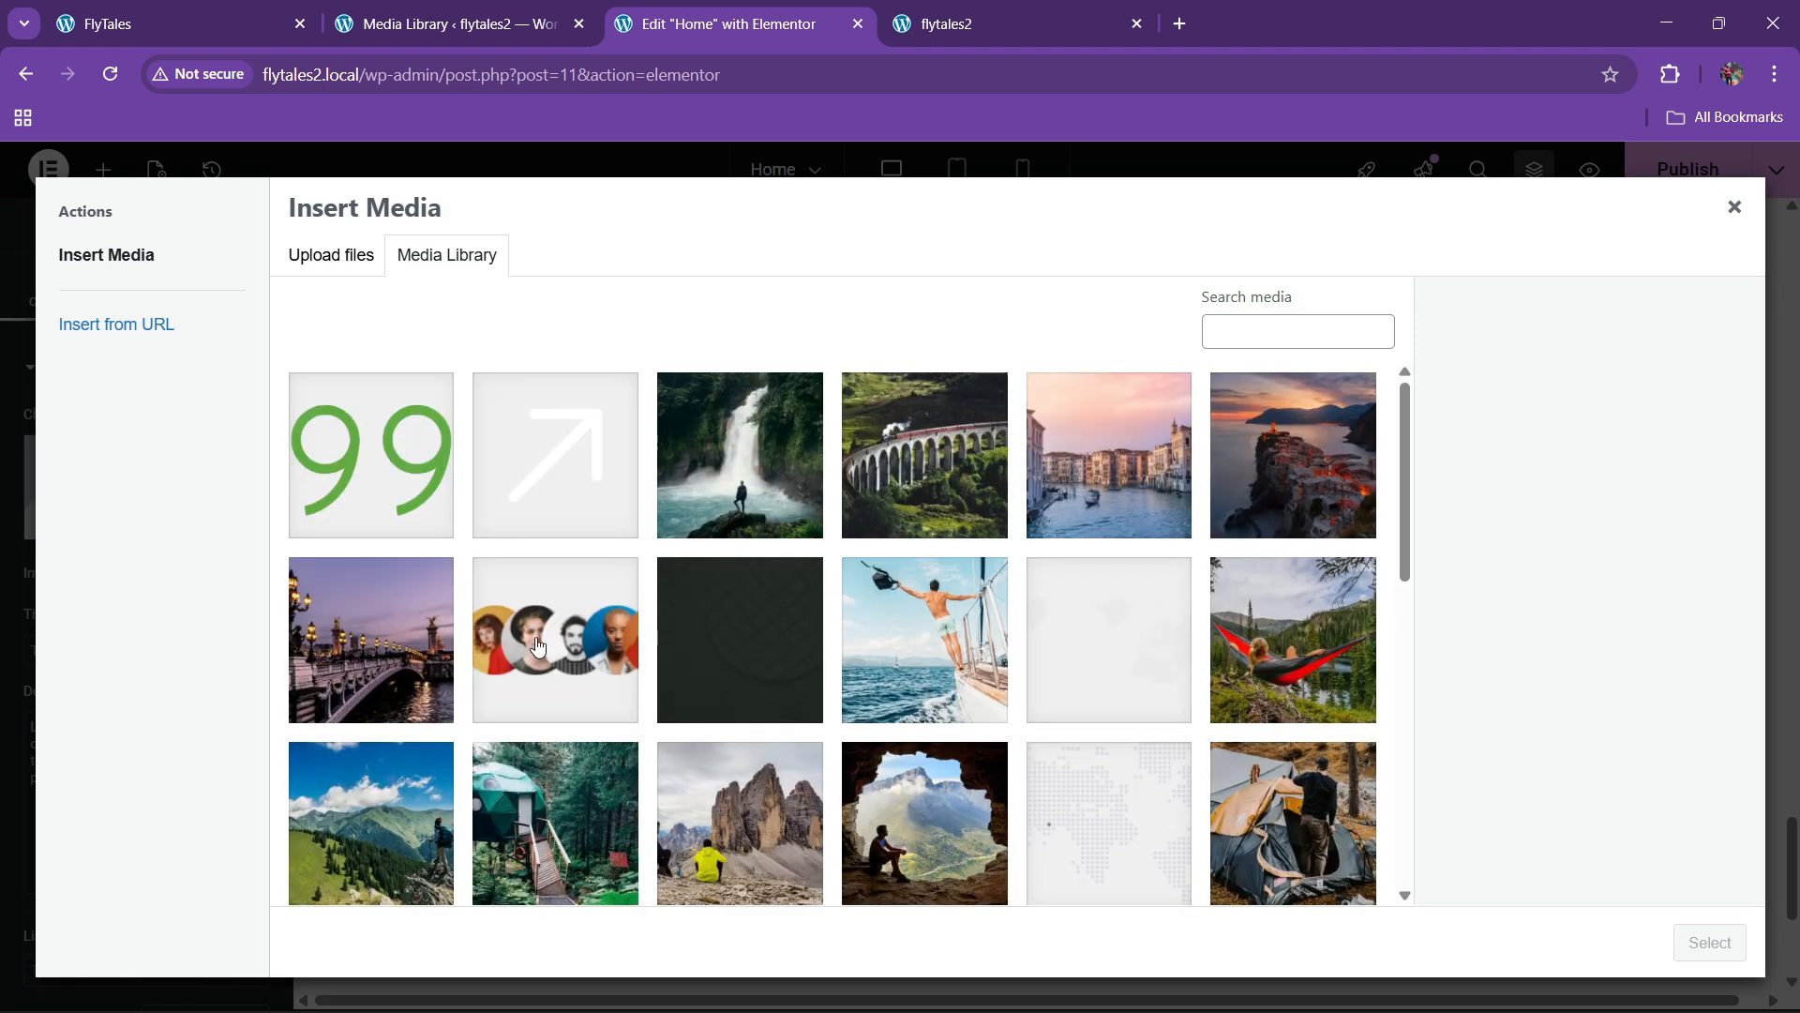
{"action": "scroll", "coordinate": [550, 772], "scroll_direction": "down", "scroll_amount": 4}
{"action": "left_click", "coordinate": [549, 771]}
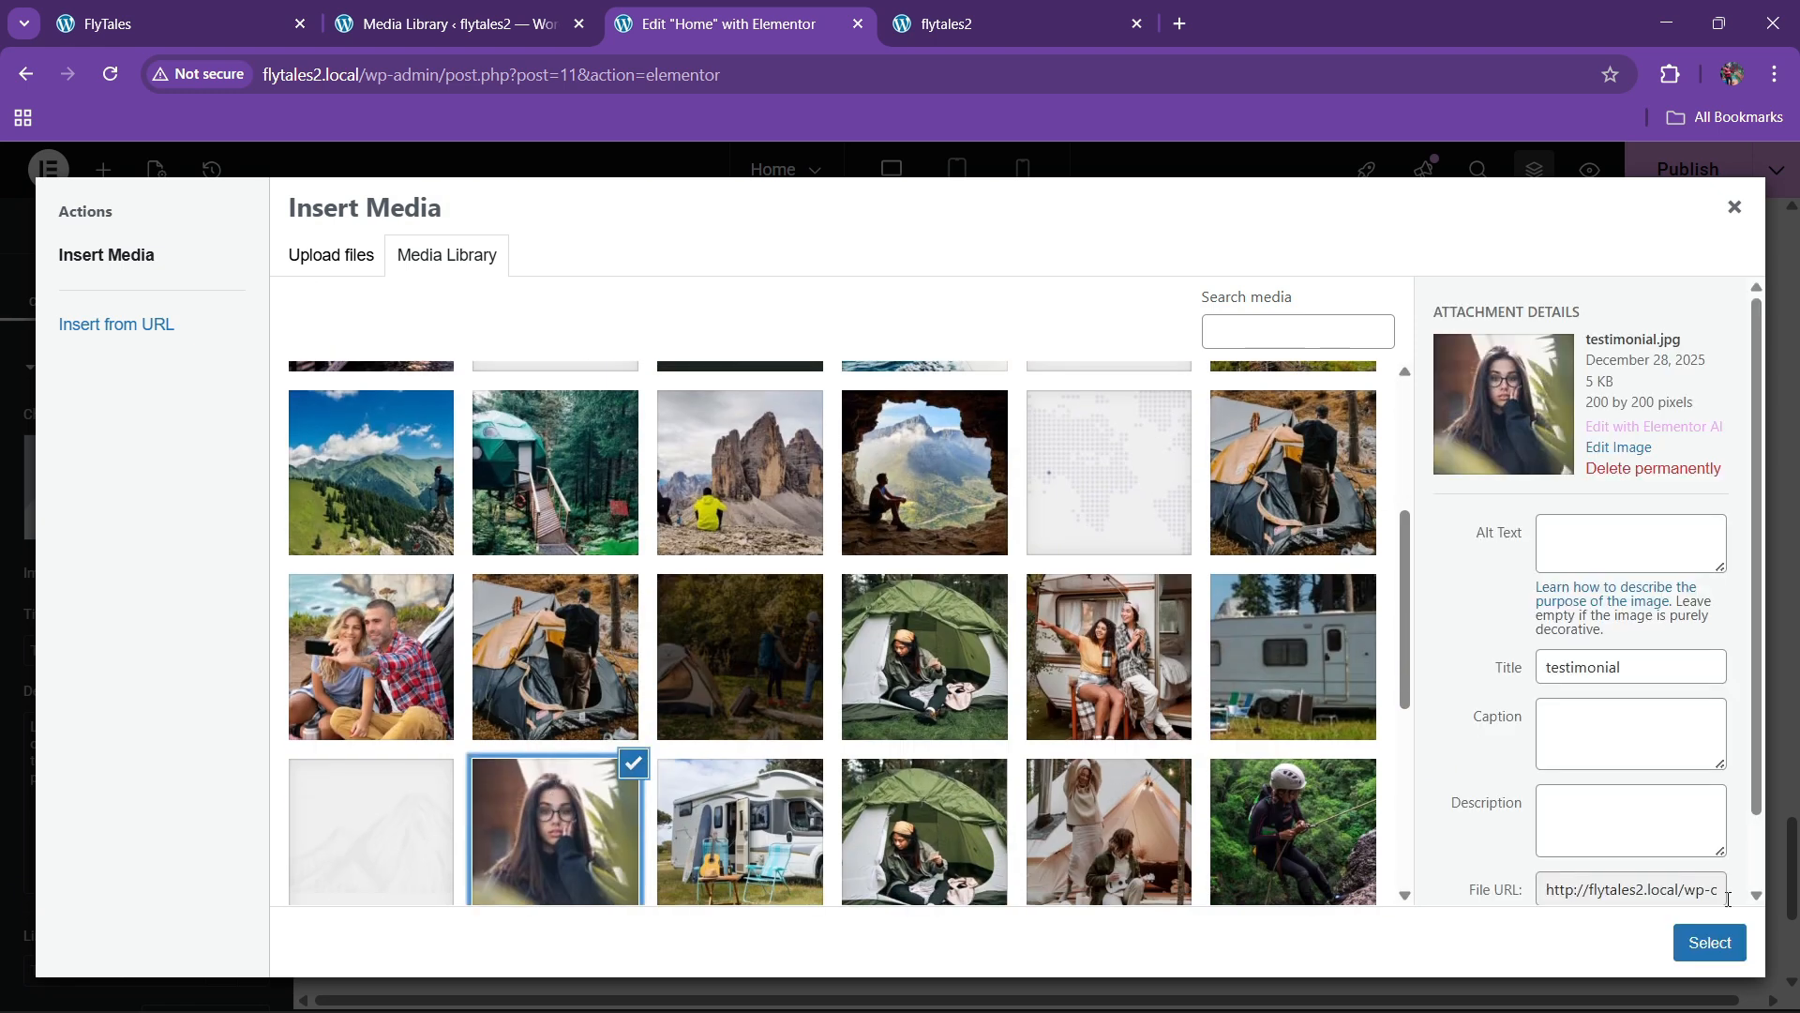
{"action": "left_click", "coordinate": [1709, 943]}
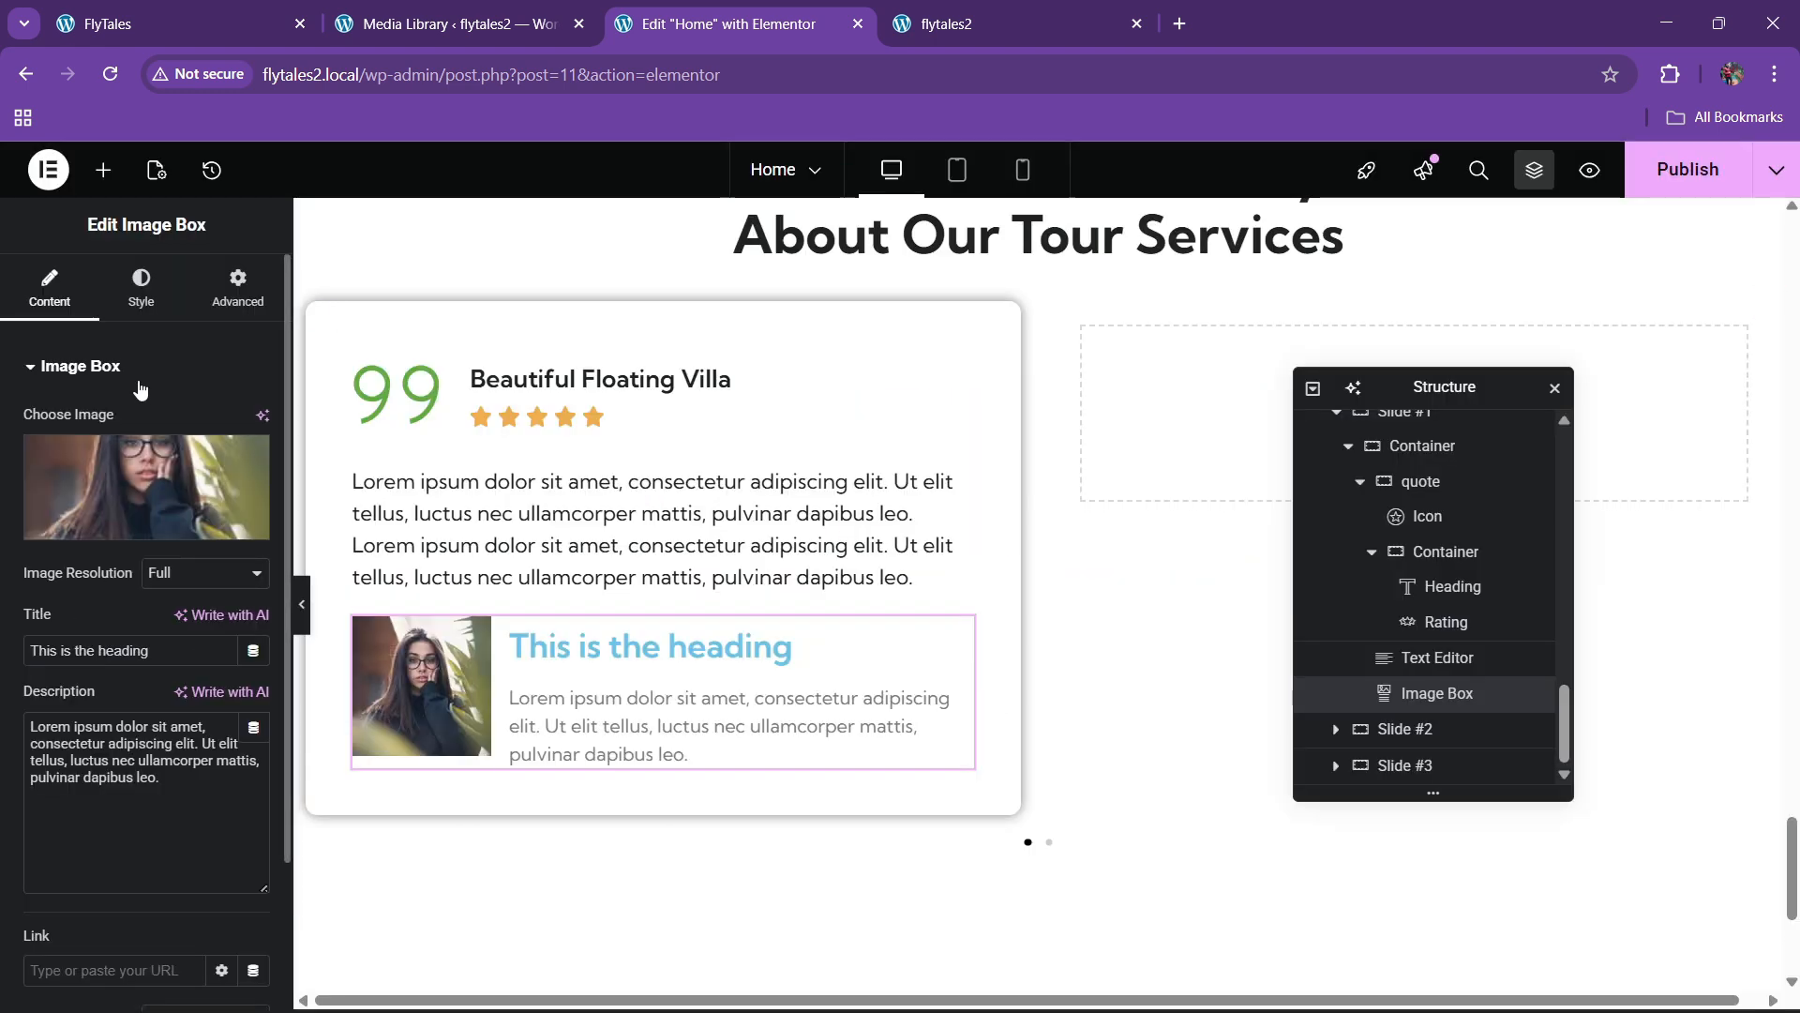
Give the author image a 100 px border radius and set its width to 20%
{"action": "left_click", "coordinate": [140, 286]}
{"action": "left_click", "coordinate": [63, 775]}
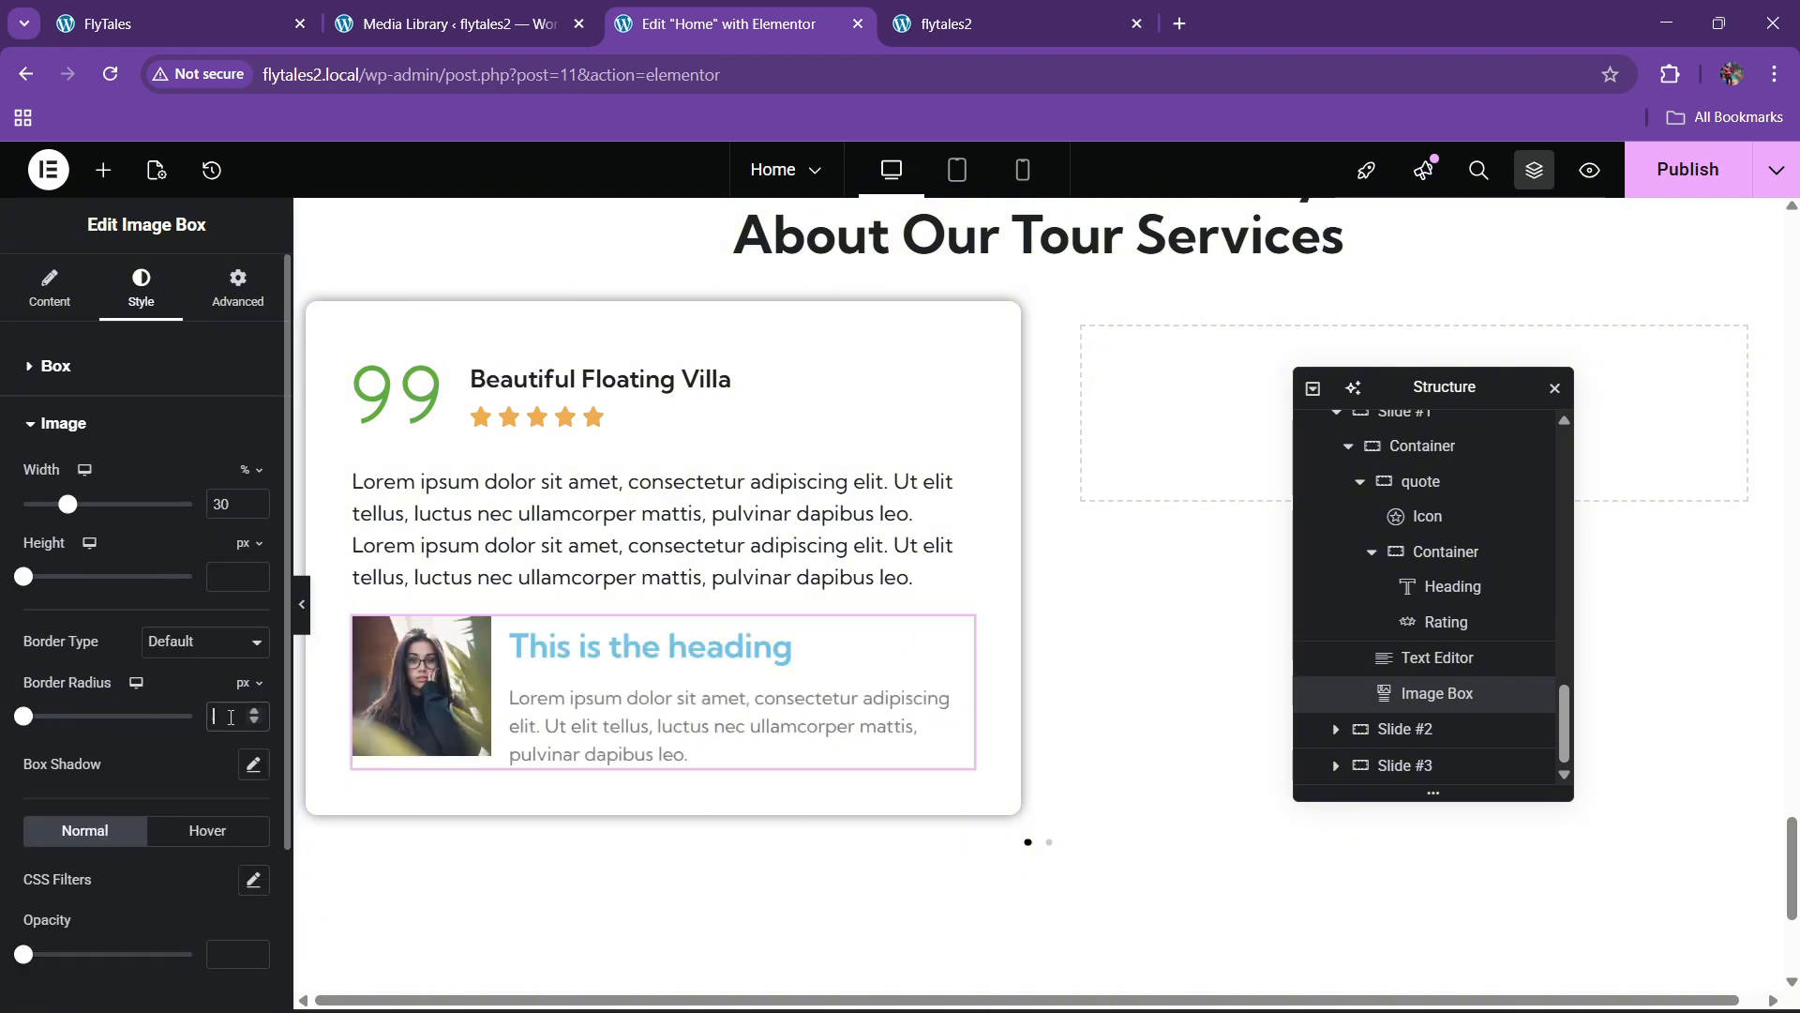
{"action": "left_click", "coordinate": [231, 717]}
{"action": "type", "text": "100"}
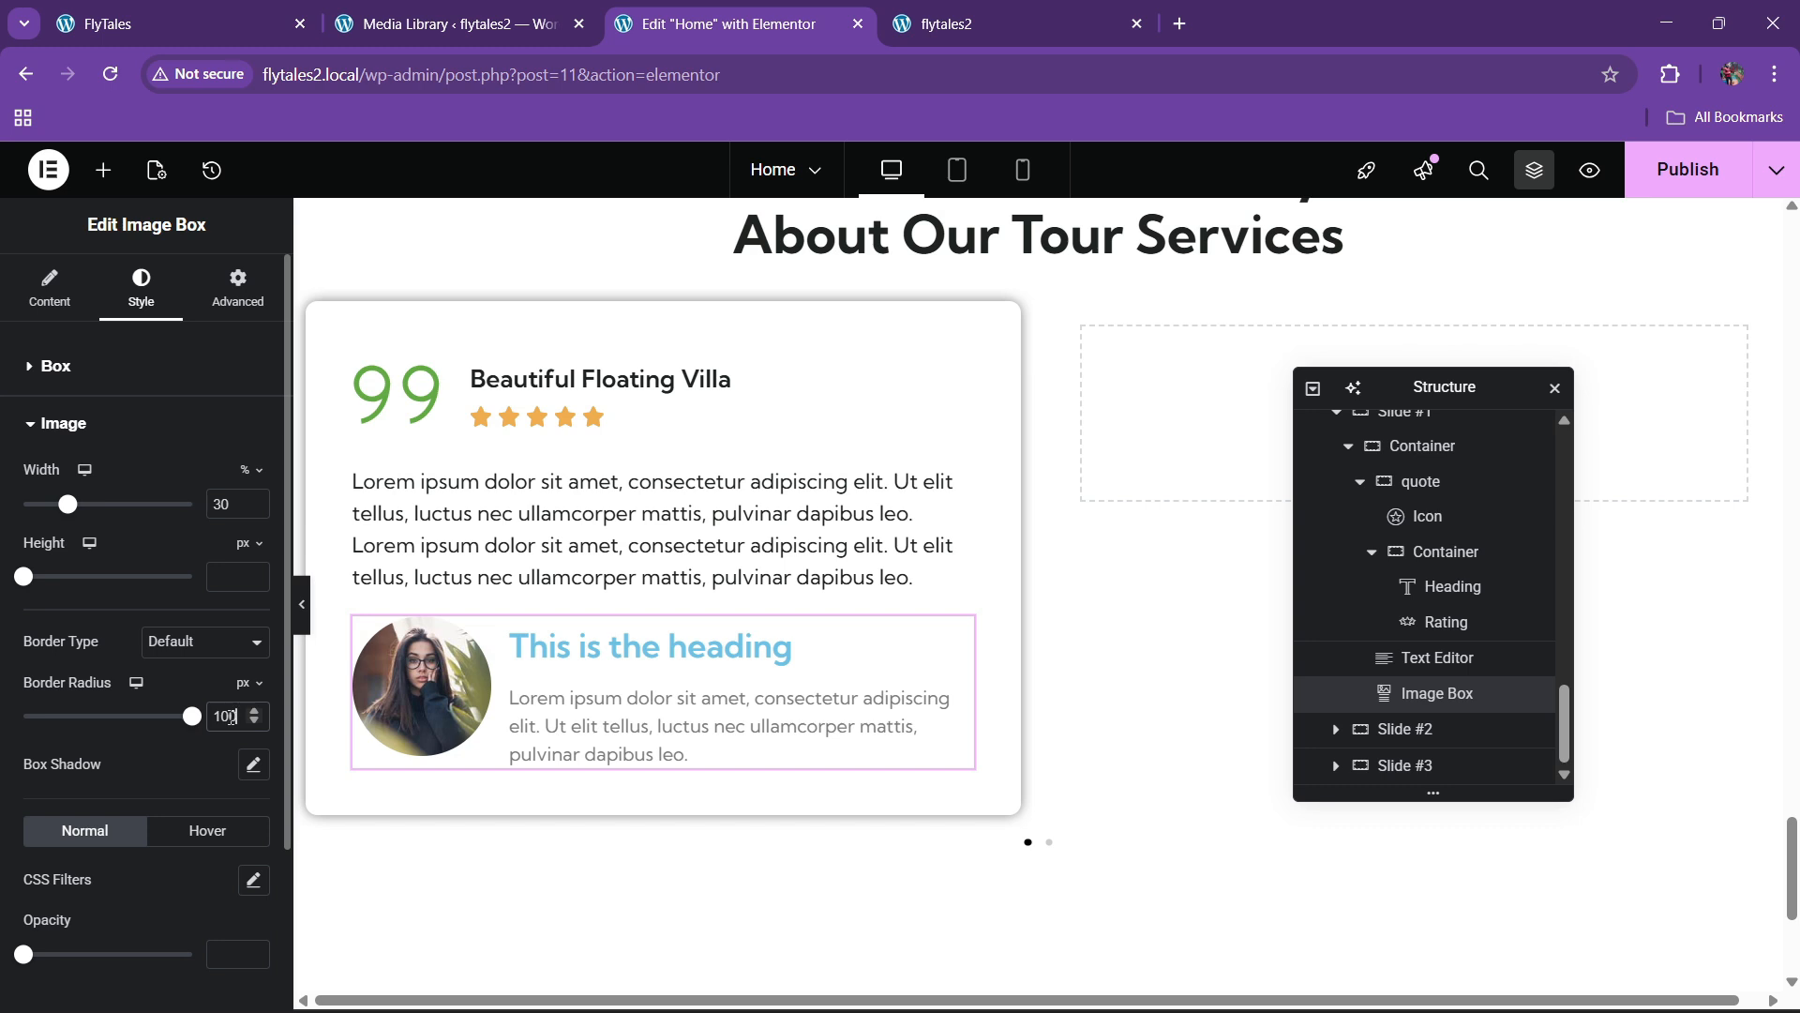
{"action": "triple_click", "coordinate": [249, 511]}
{"action": "triple_click", "coordinate": [250, 511]}
{"action": "triple_click", "coordinate": [249, 511]}
{"action": "left_click", "coordinate": [249, 511]}
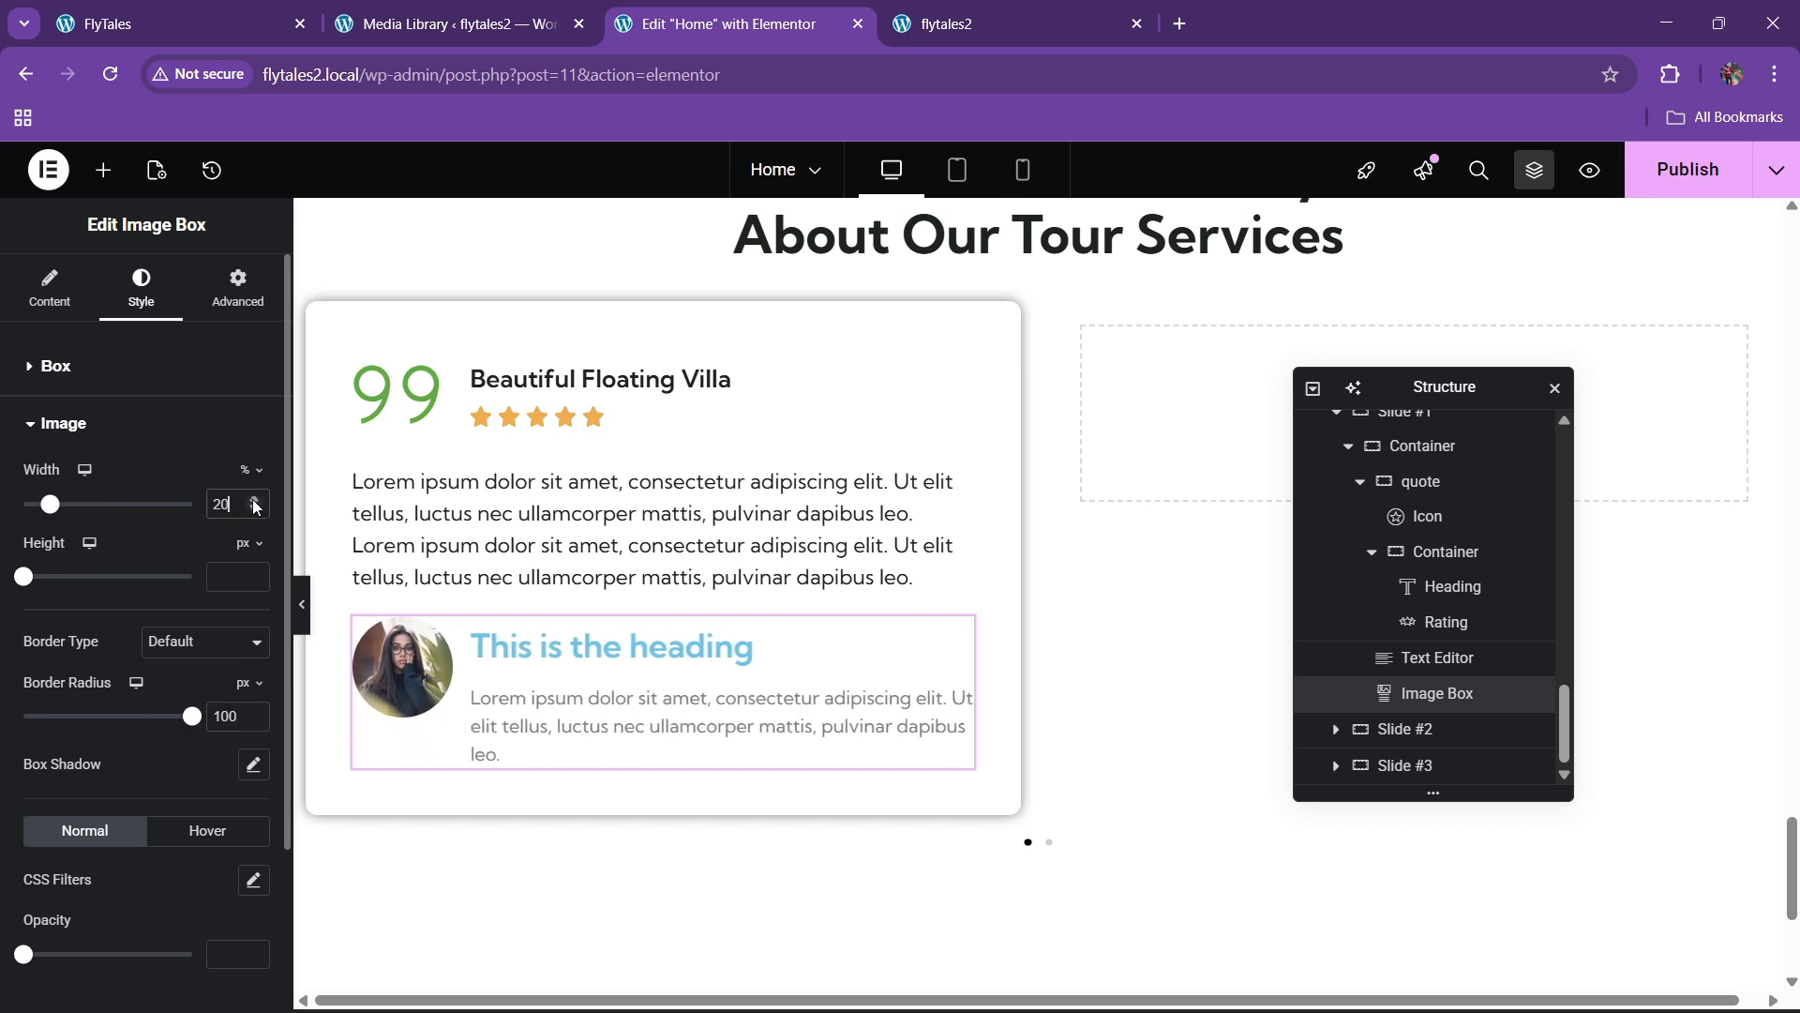
Set the image box's vertical alignment to Middle
{"action": "left_click", "coordinate": [80, 367]}
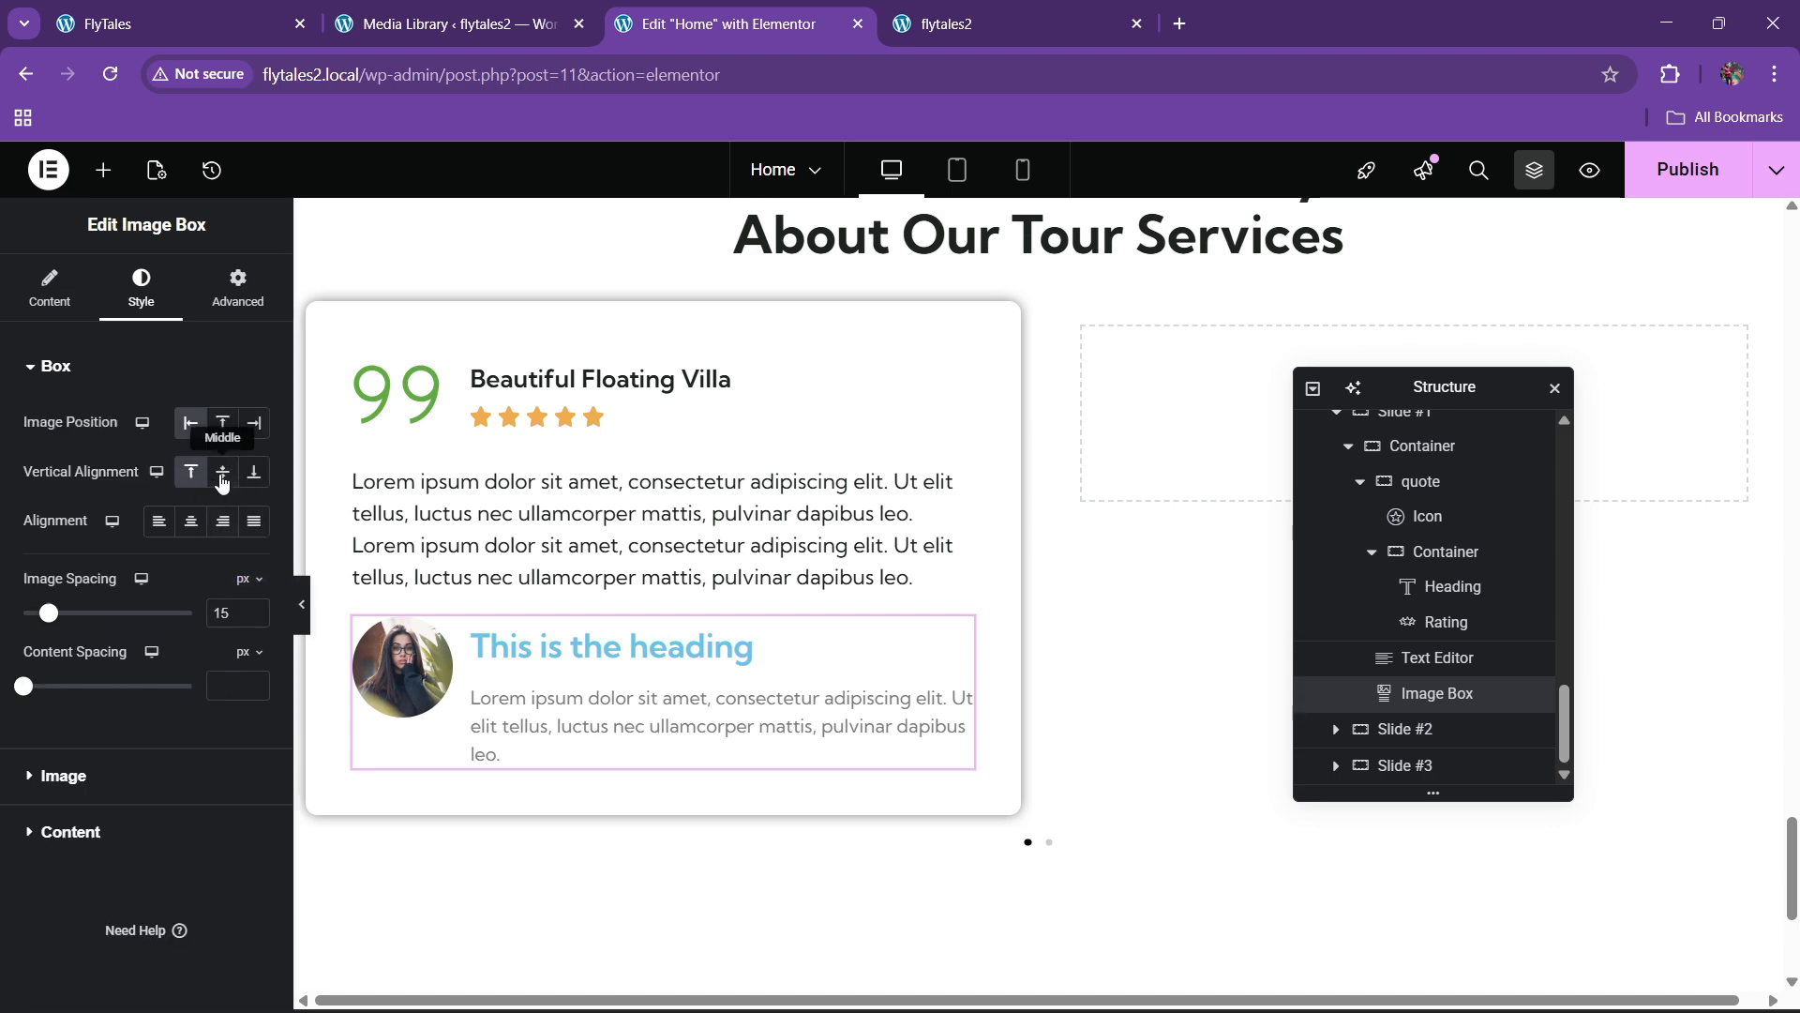
{"action": "left_click", "coordinate": [222, 471]}
{"action": "left_click", "coordinate": [253, 472]}
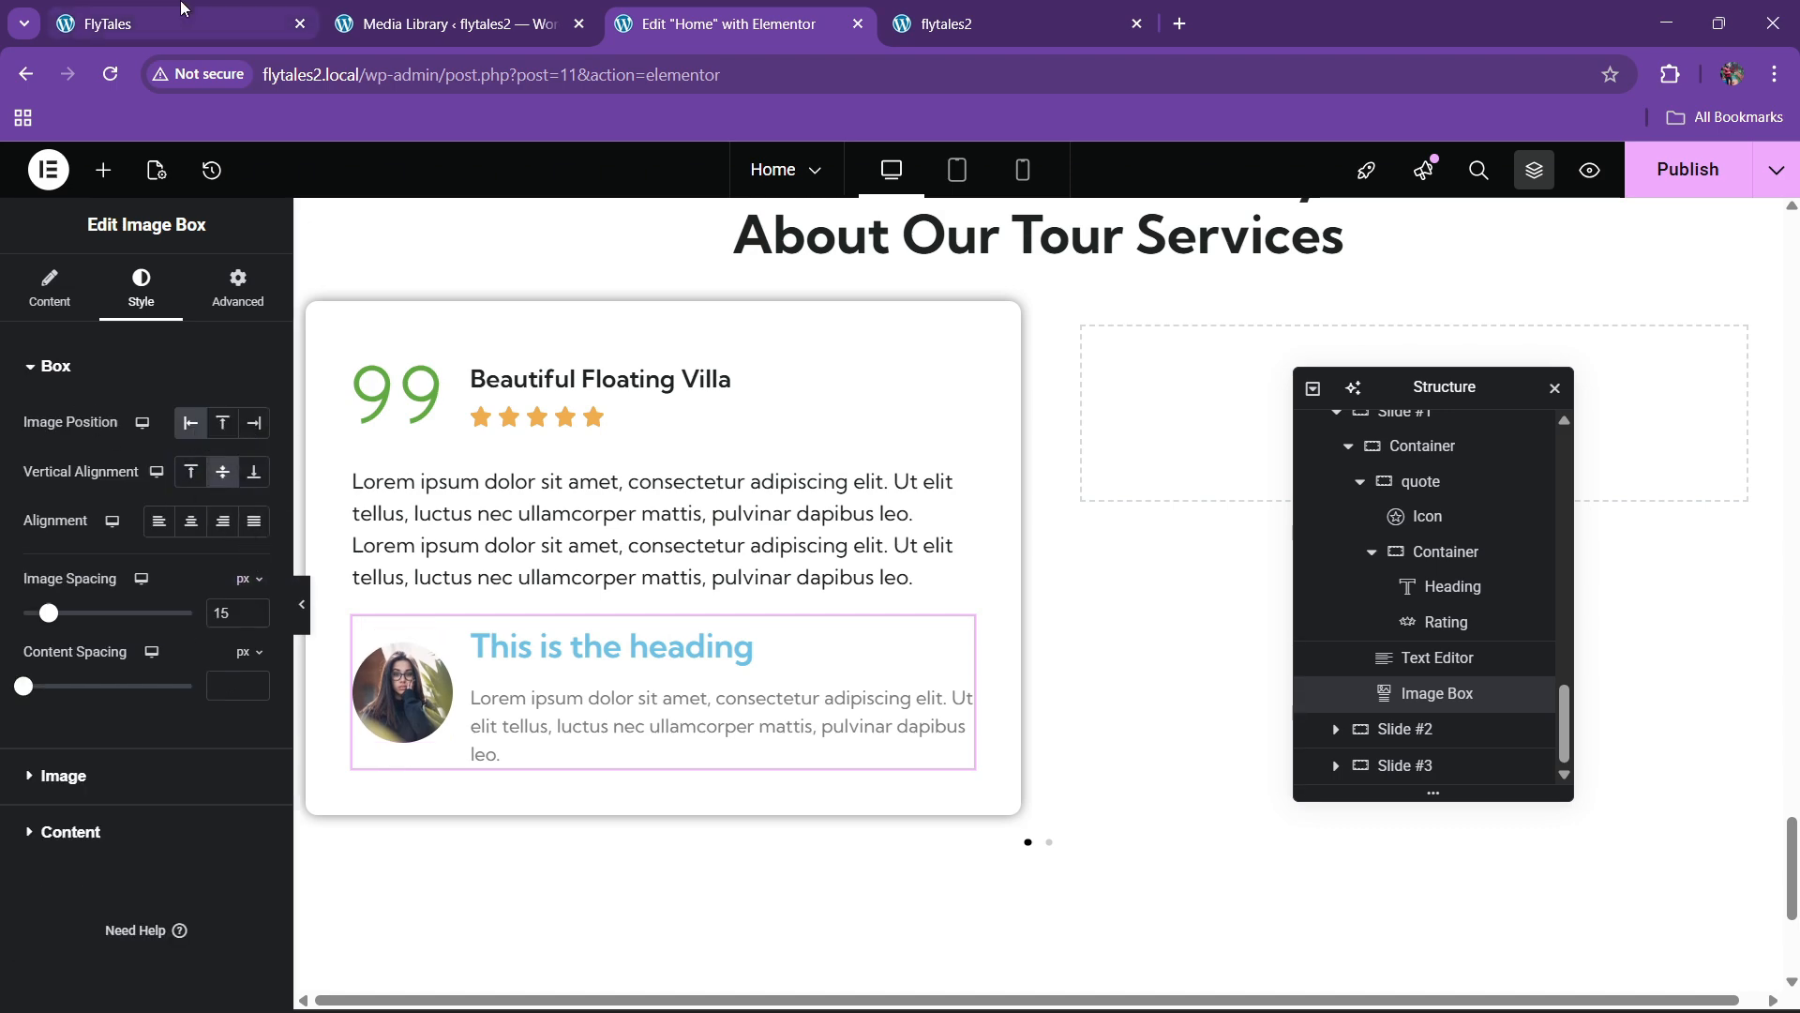
Check the author block on the reference page, then enter the author's name as the image box title and "Designer team" as its description
{"action": "left_click", "coordinate": [178, 21]}
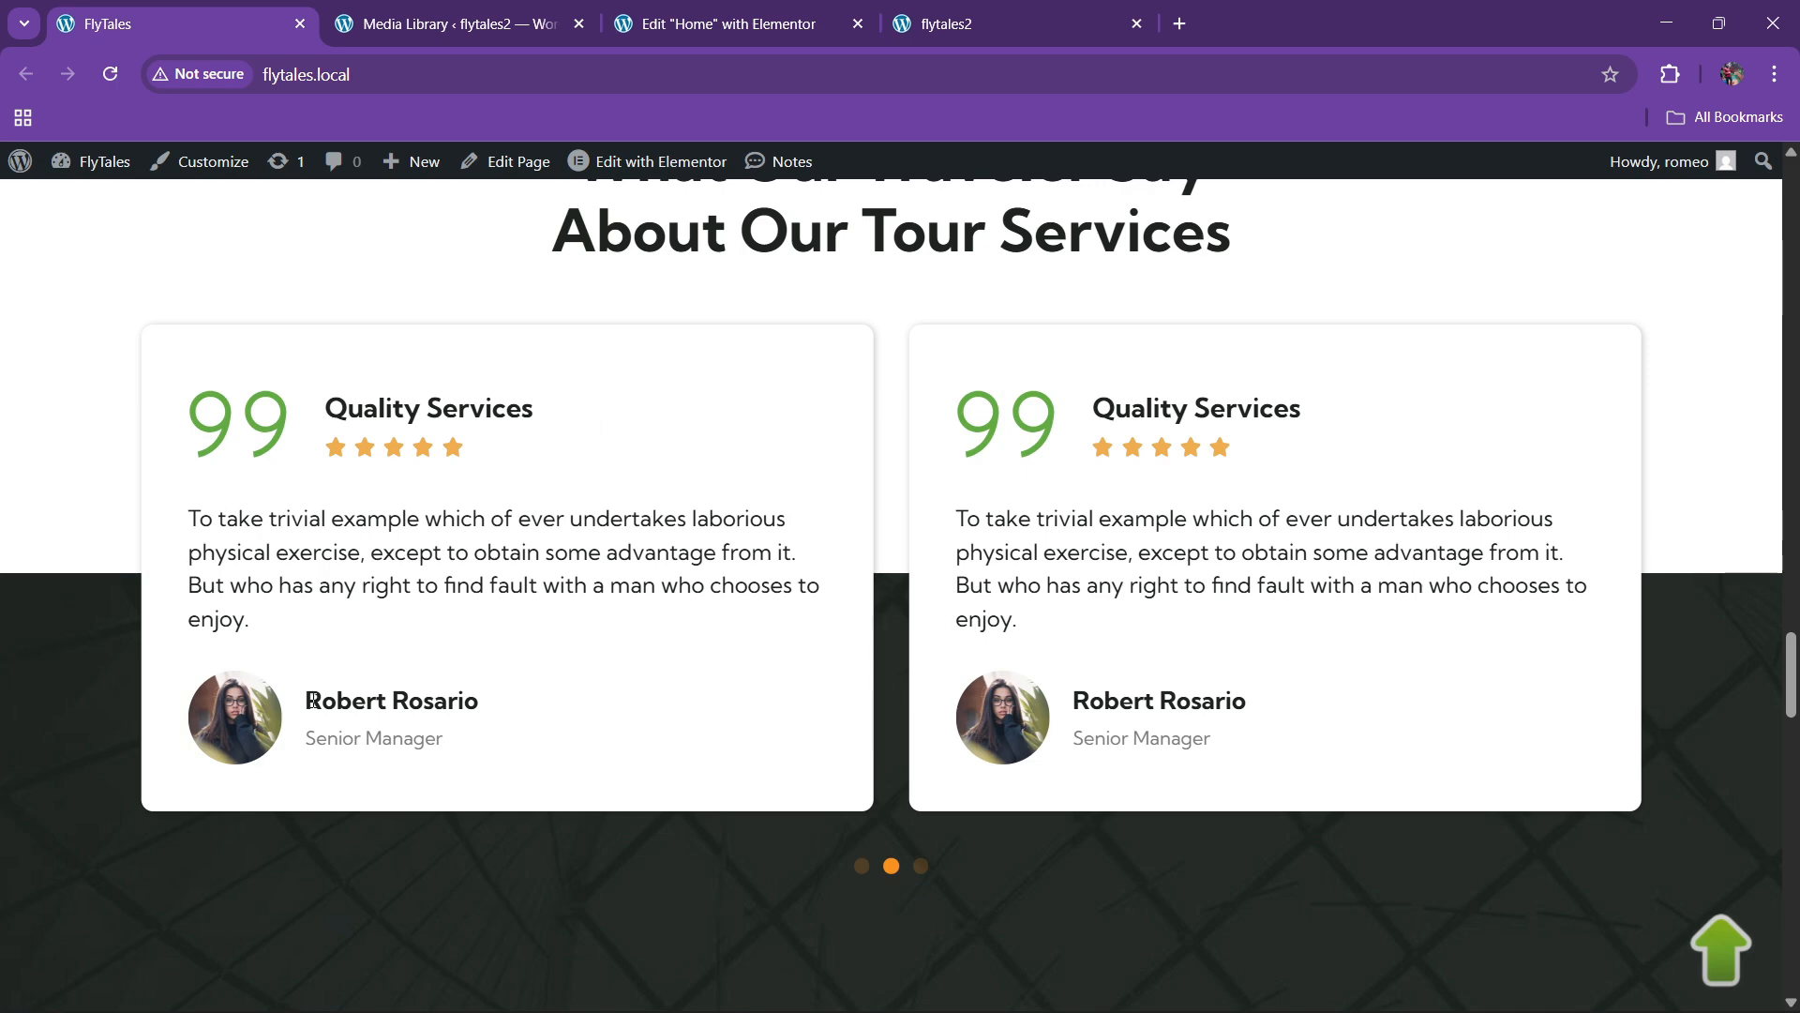
{"action": "left_click", "coordinate": [722, 23]}
{"action": "left_click", "coordinate": [30, 314]}
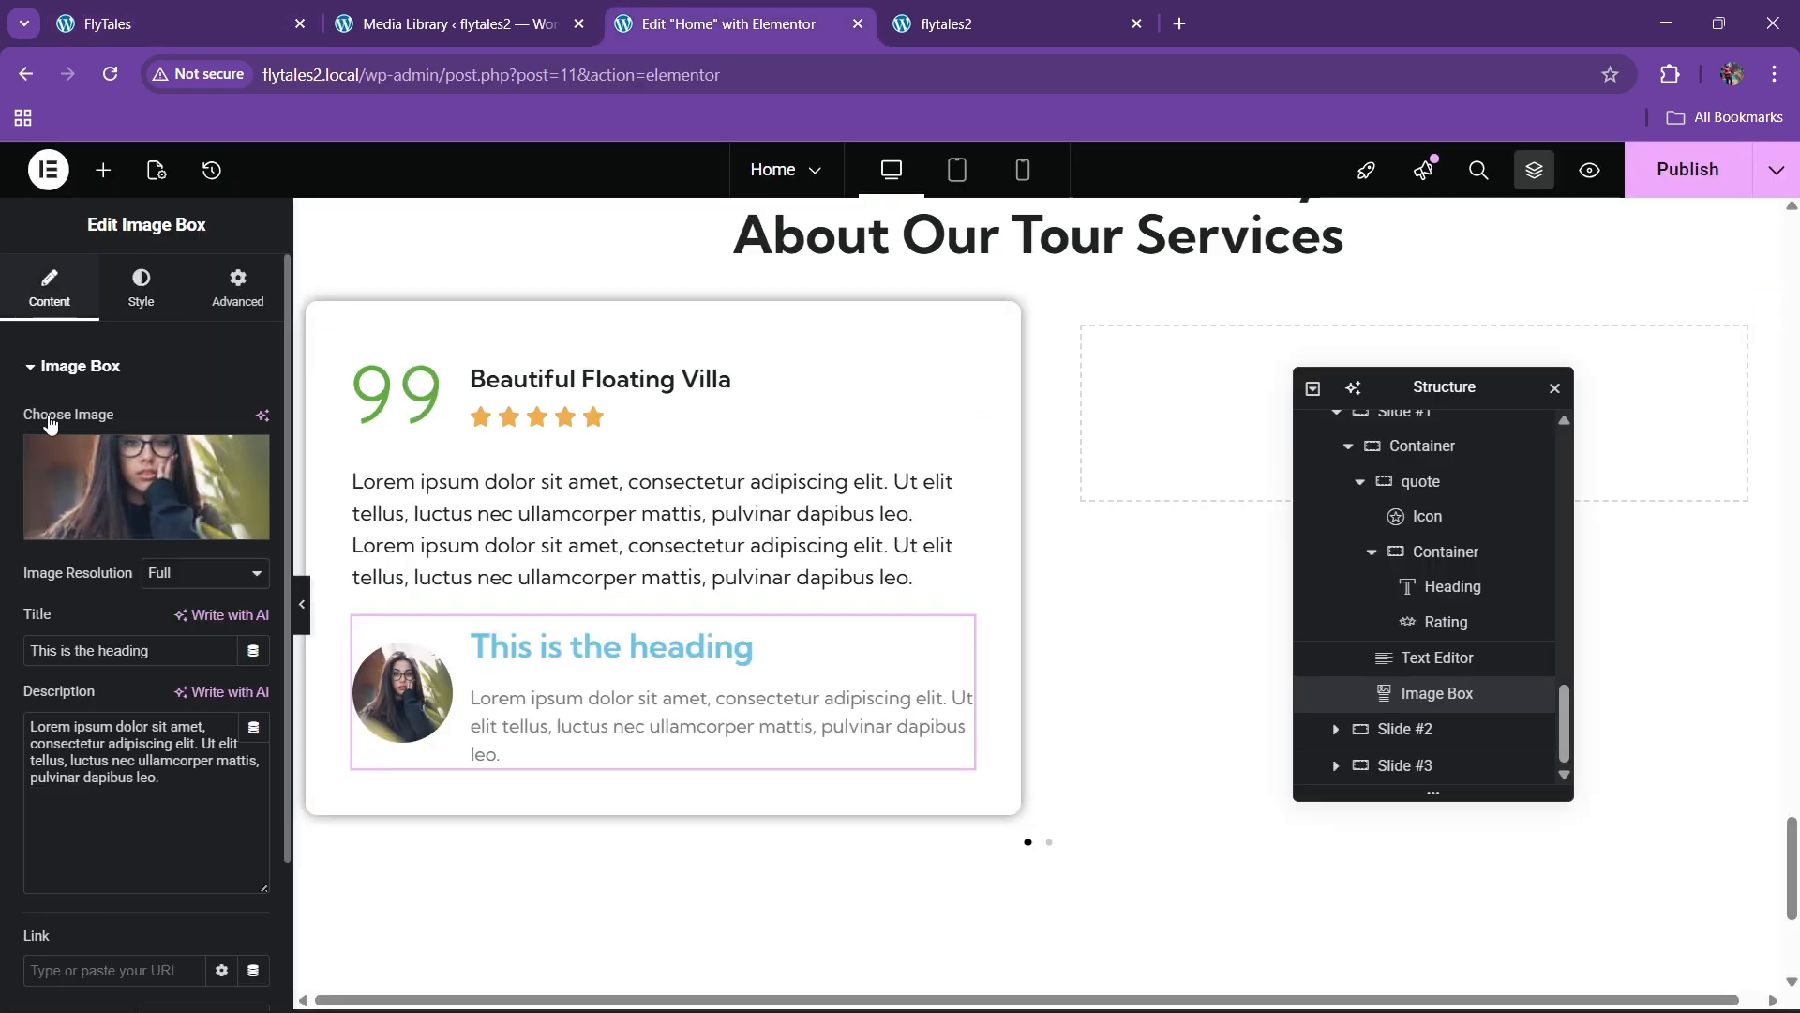
{"action": "key", "text": "BackSpace"}
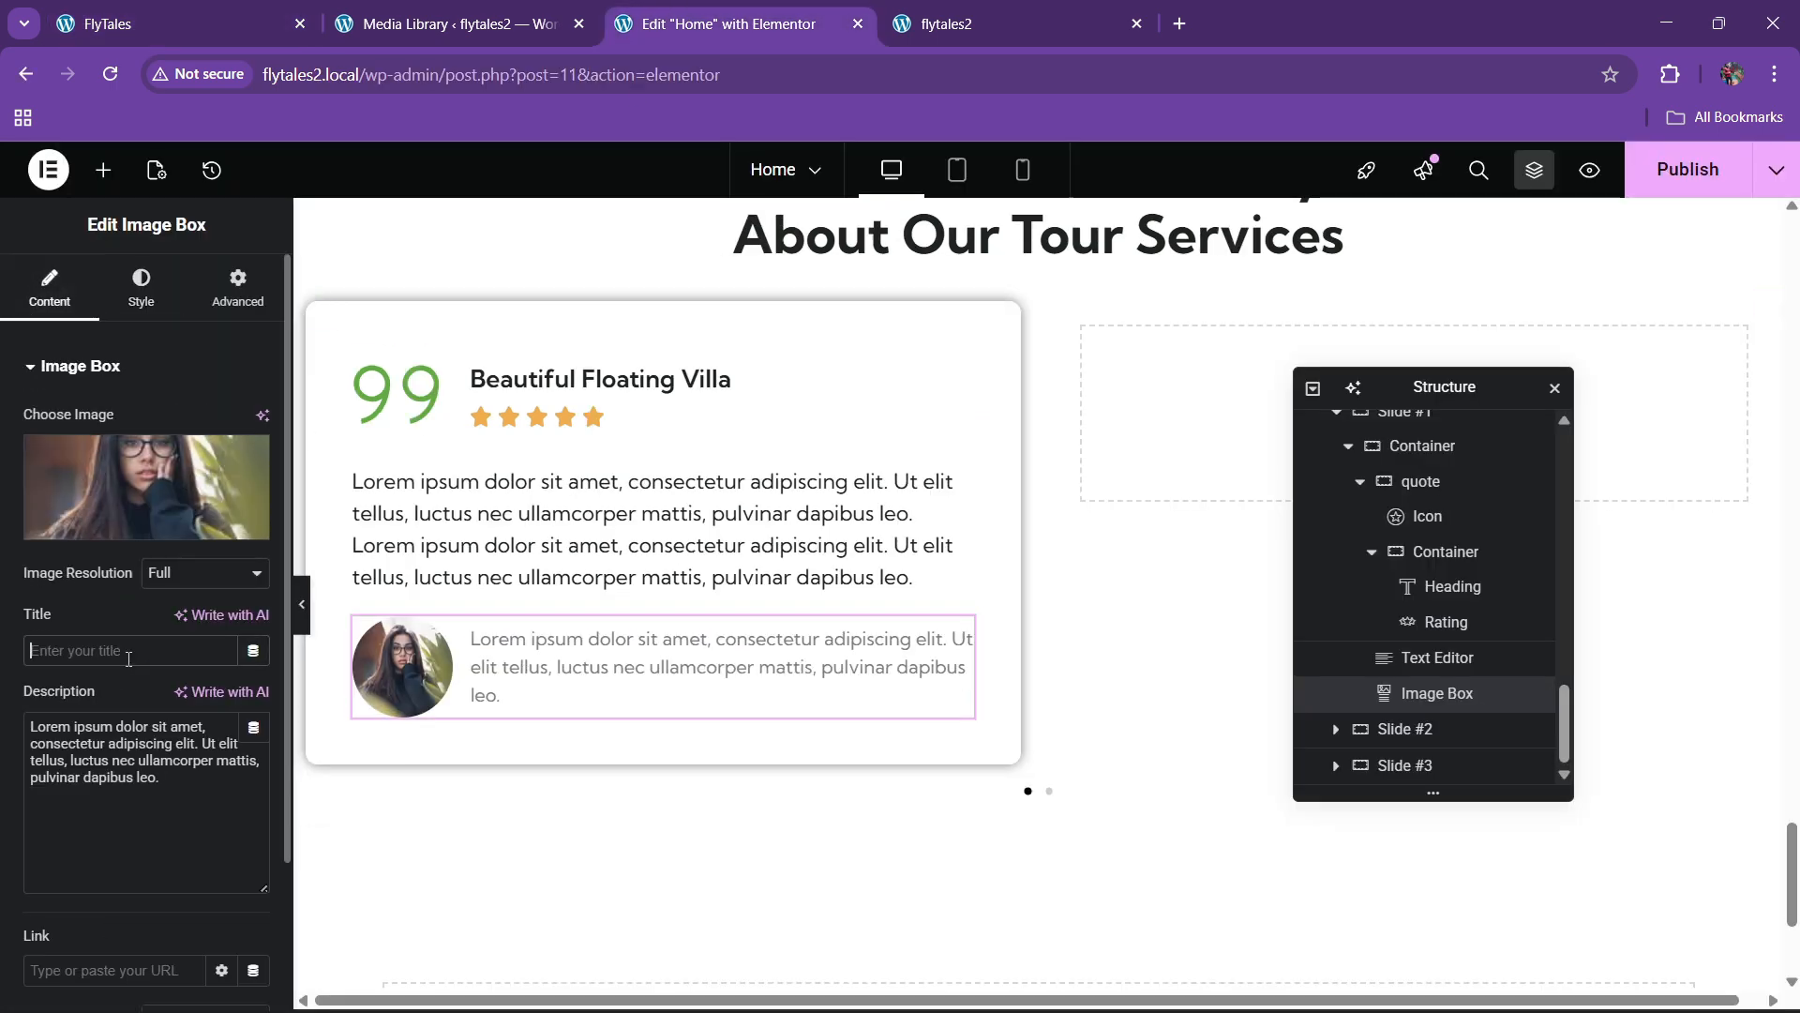
{"action": "type", "text": "Robert Rosario"}
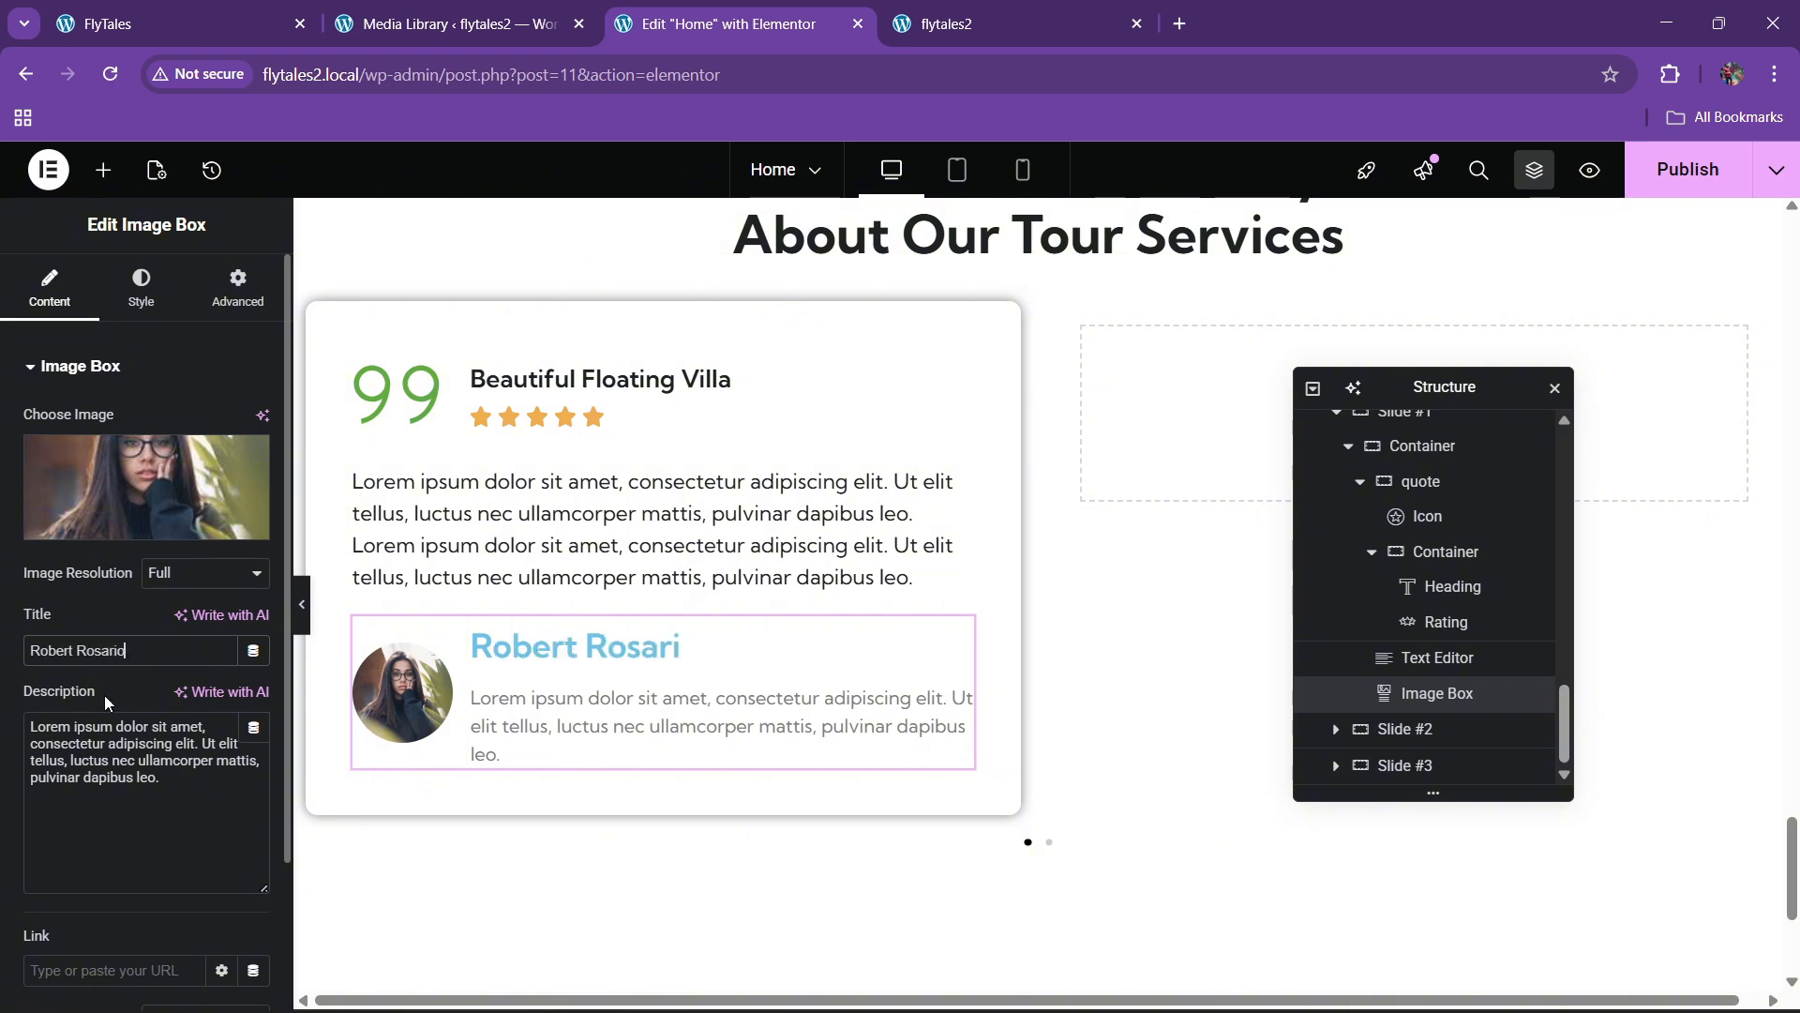
{"action": "triple_click", "coordinate": [79, 732]}
{"action": "key", "text": "BackSpace"}
{"action": "type", "text": "Designer team"}
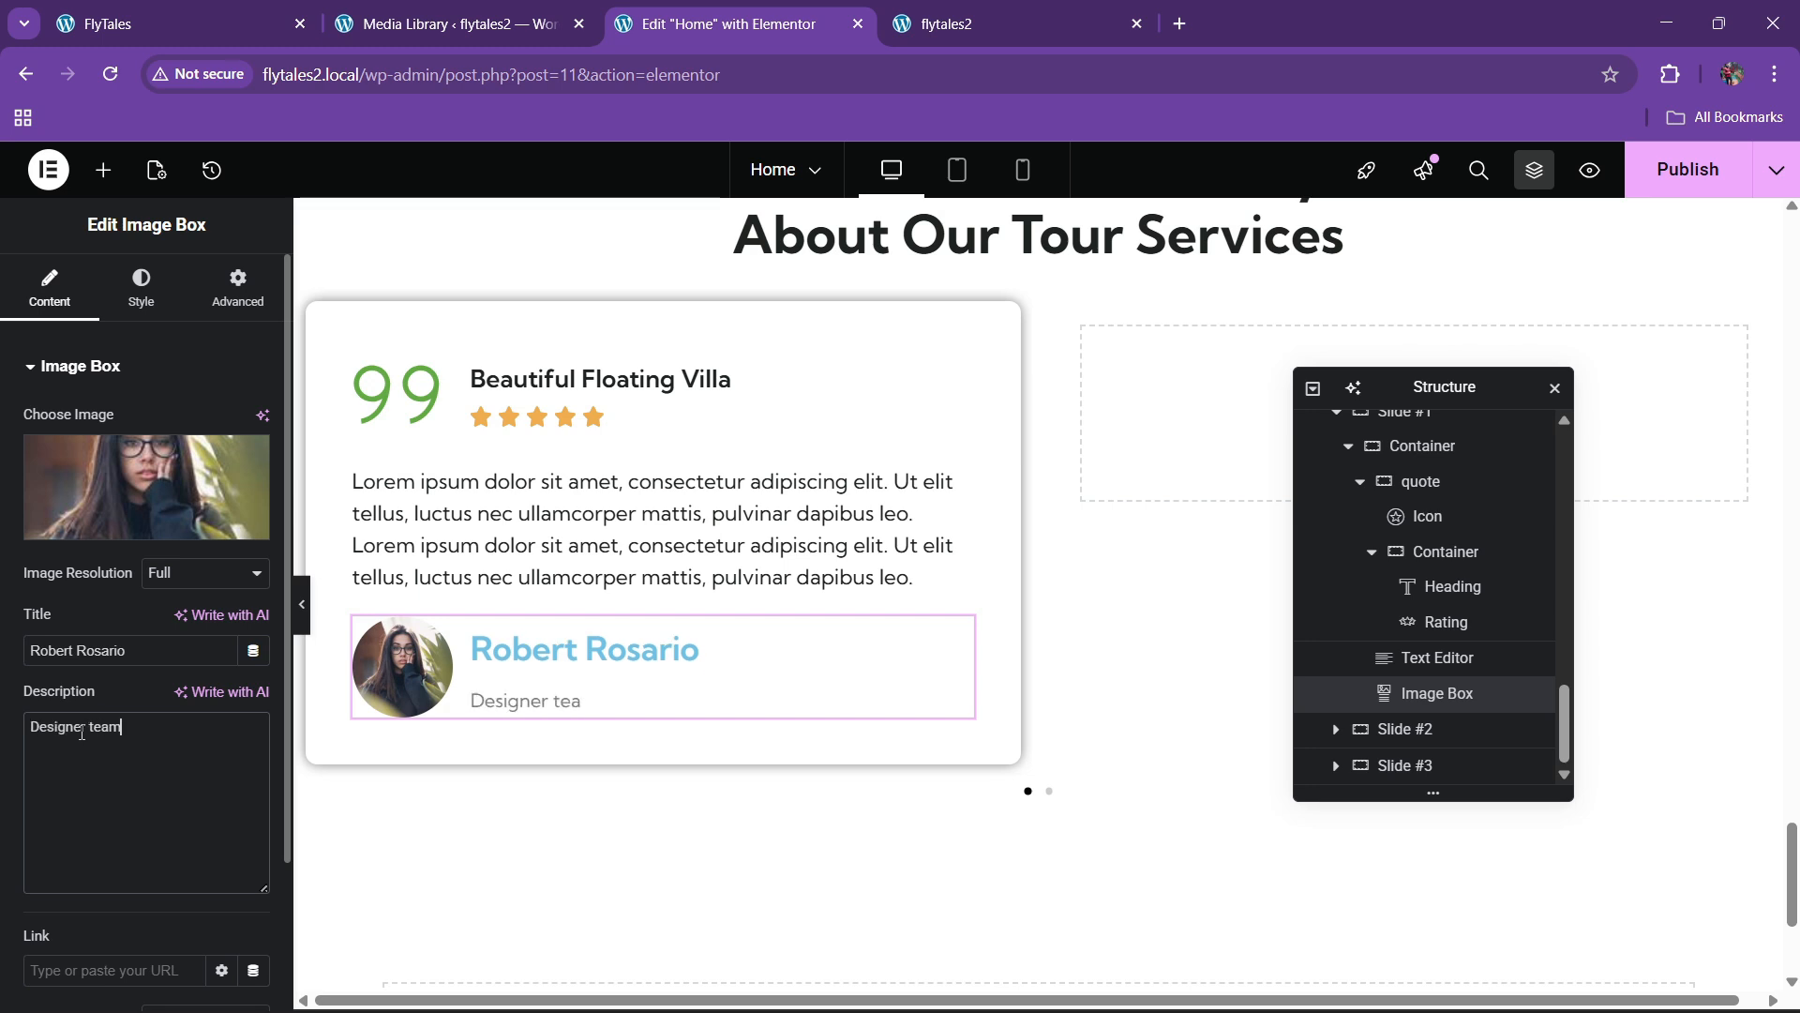
Compare the author block with the reference page and set the image box's content spacing to 4 px
{"action": "left_click", "coordinate": [141, 286]}
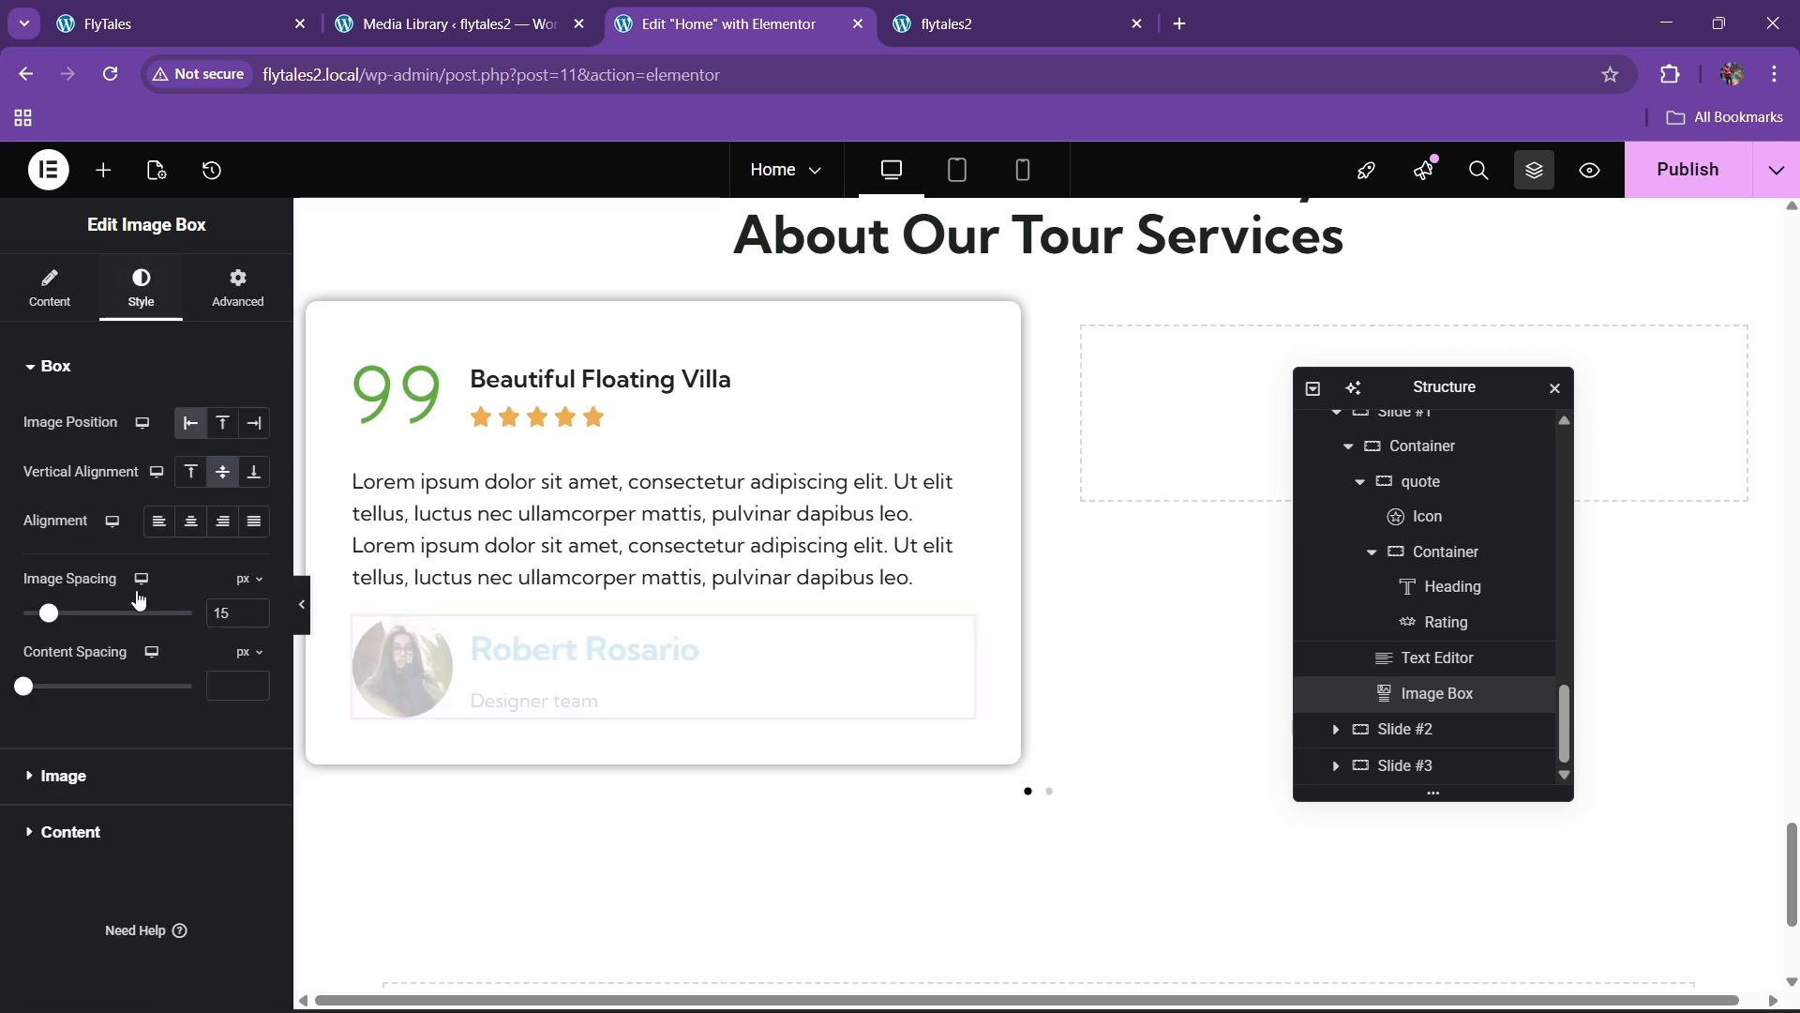
{"action": "key", "text": "ctrl+1"}
{"action": "left_click", "coordinate": [784, 18]}
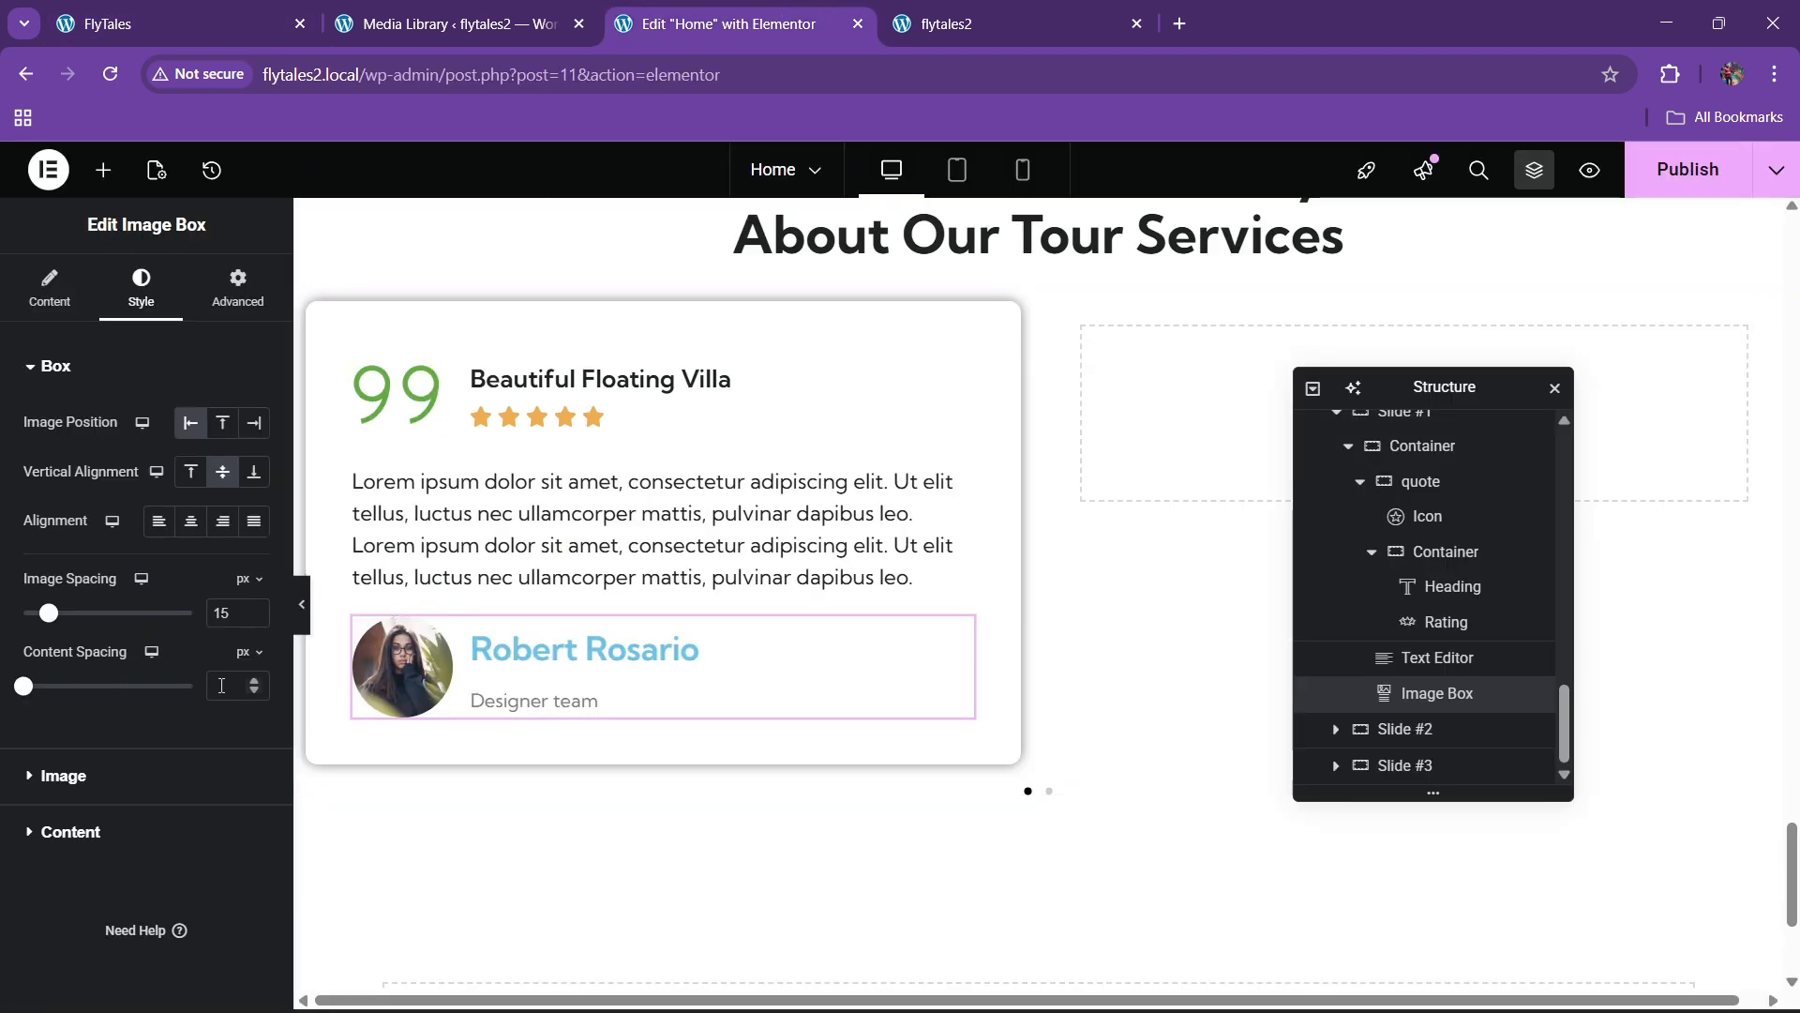
{"action": "left_click", "coordinate": [253, 682]}
{"action": "left_click", "coordinate": [253, 681]}
{"action": "left_click", "coordinate": [253, 681]}
{"action": "left_click", "coordinate": [253, 681]}
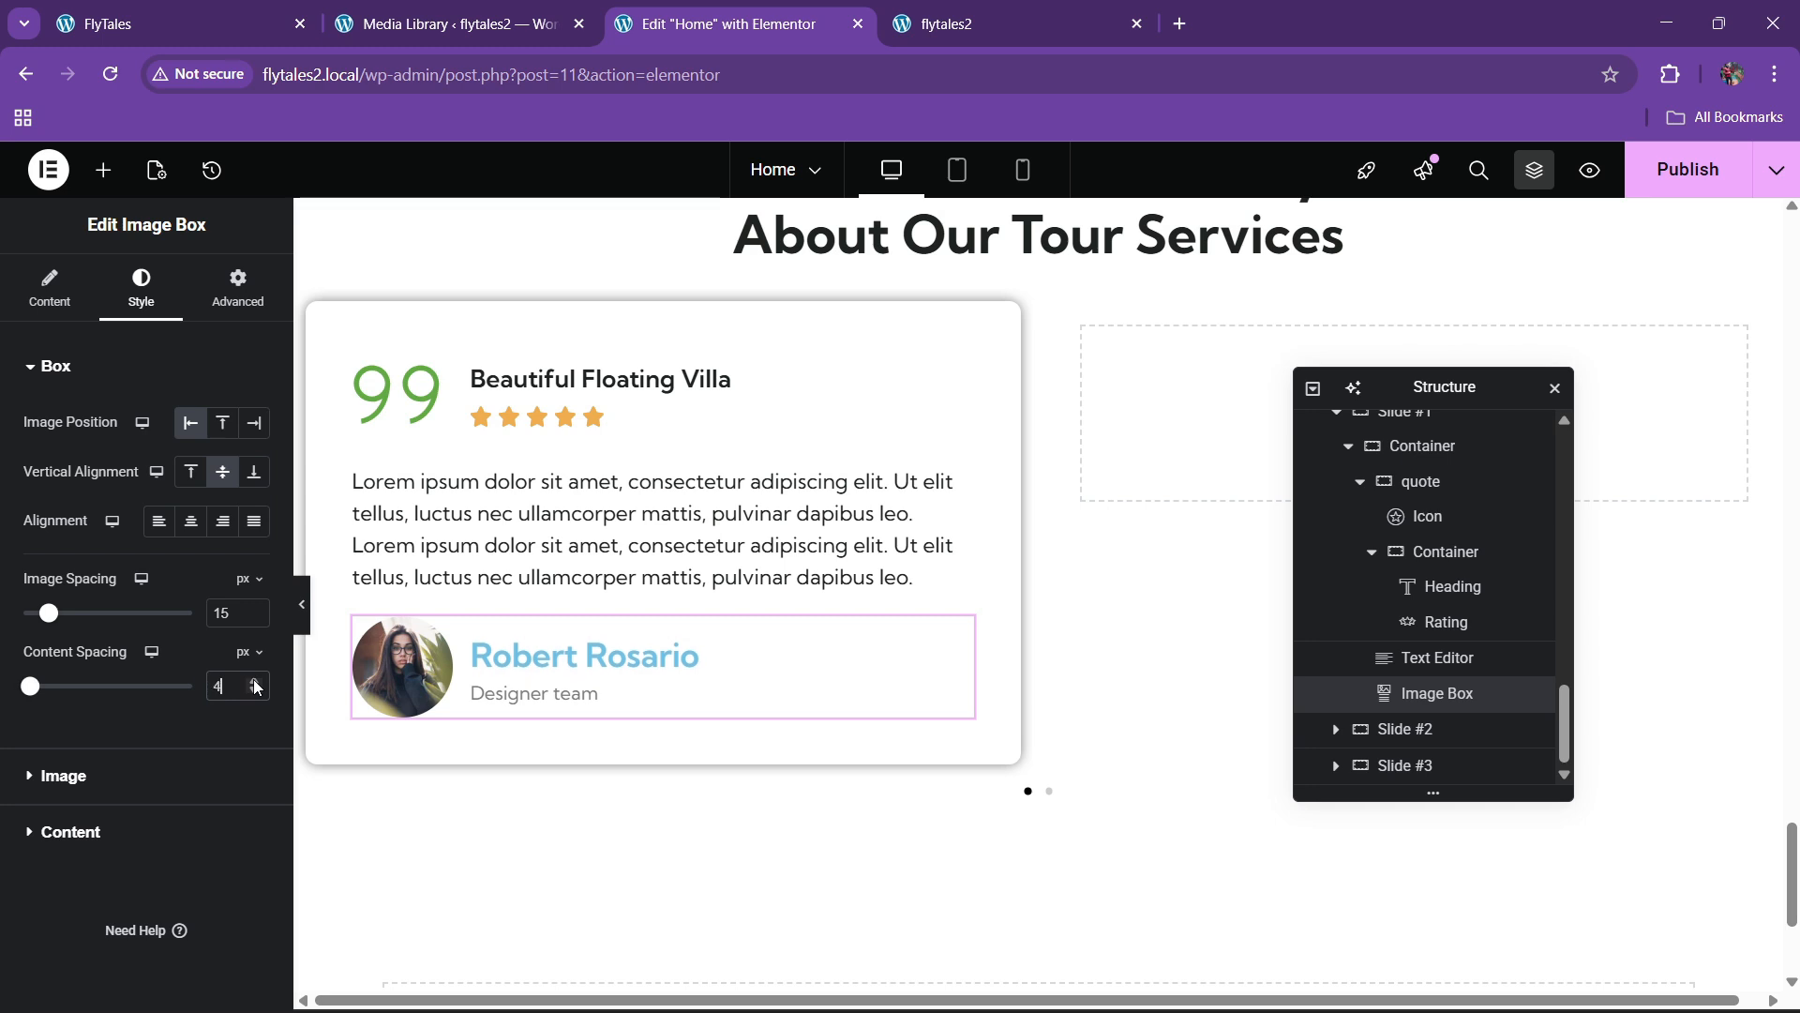
Apply the themeblack global colour to the image box title
{"action": "left_click", "coordinate": [113, 776]}
{"action": "scroll", "coordinate": [114, 798], "scroll_direction": "down", "scroll_amount": 2}
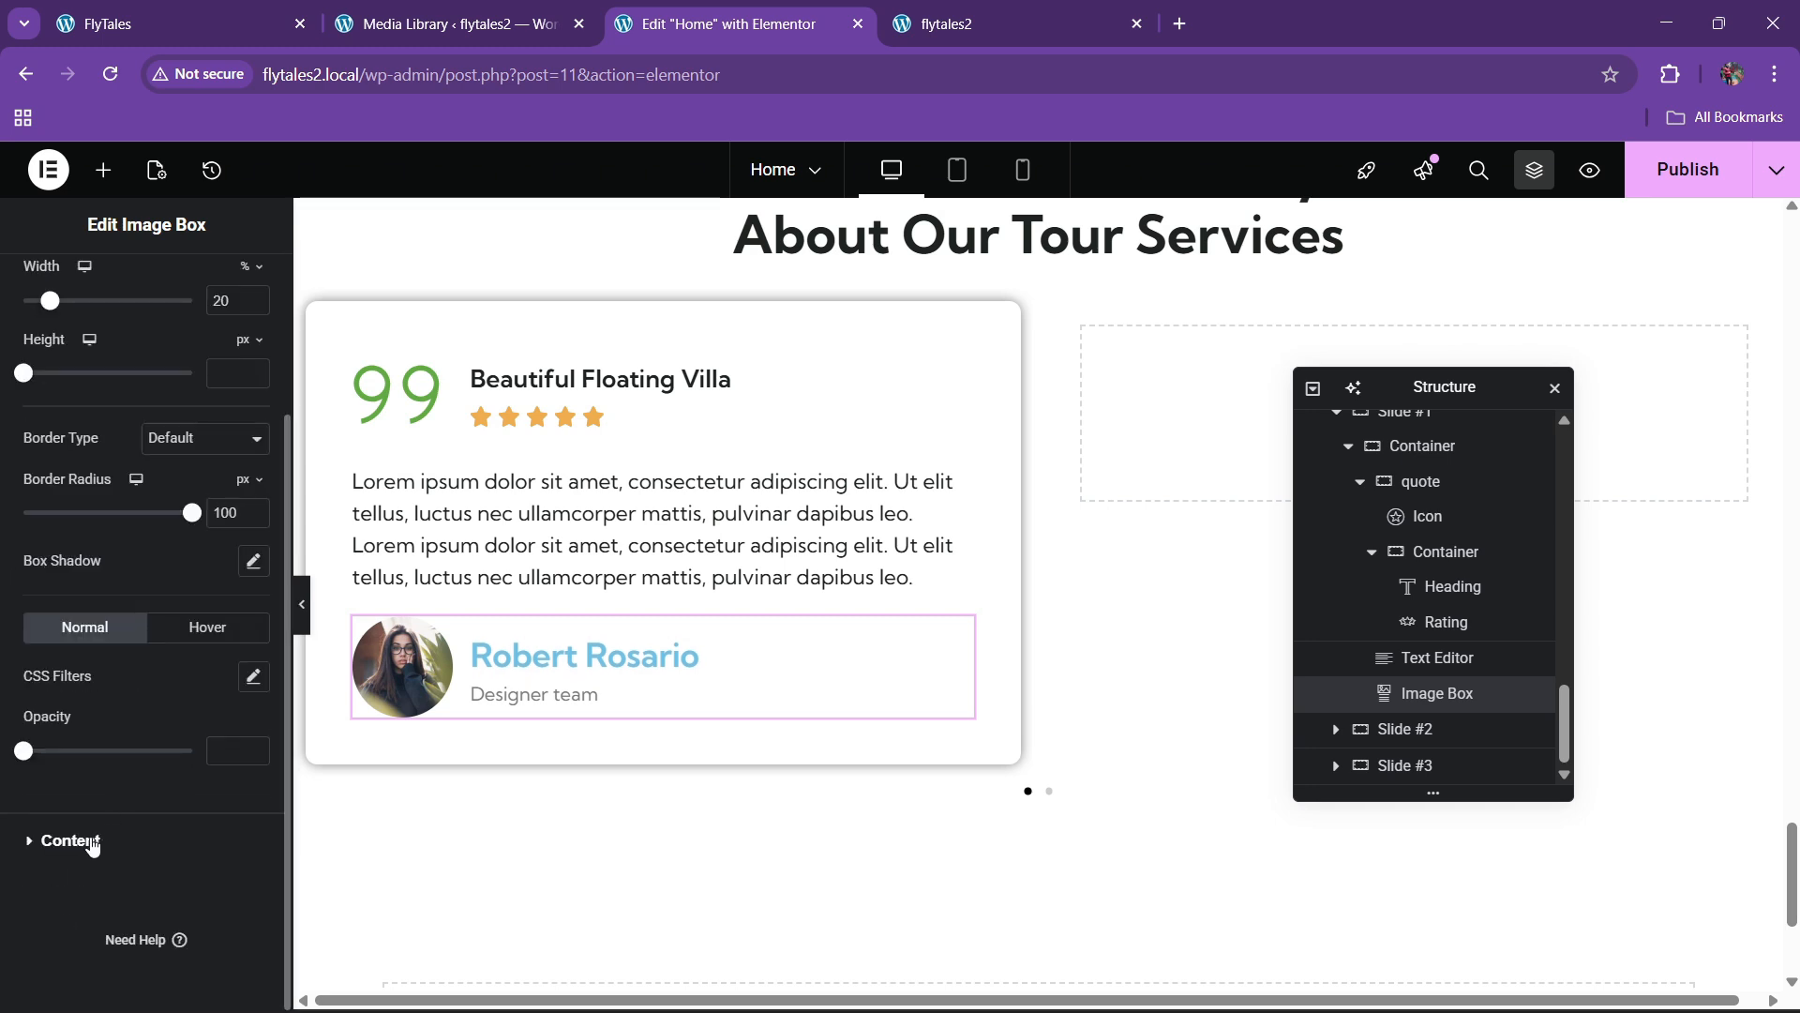
{"action": "left_click", "coordinate": [92, 844]}
{"action": "left_click", "coordinate": [222, 781]}
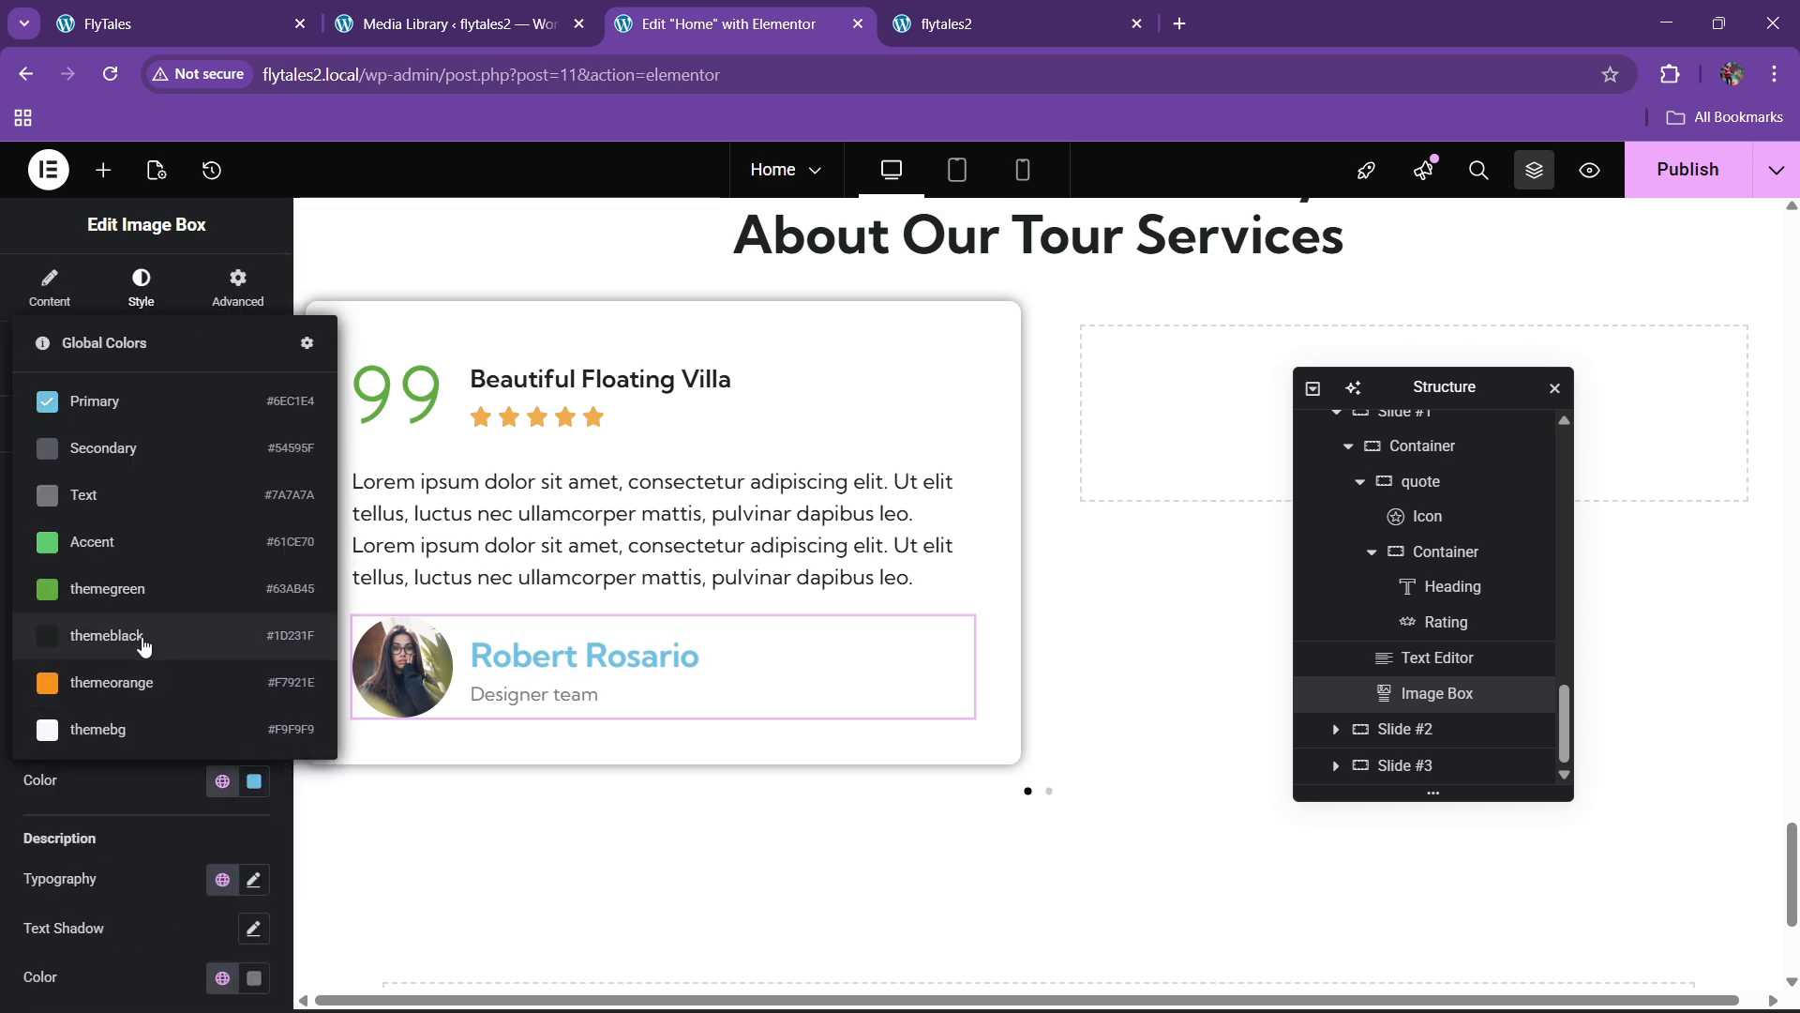
{"action": "left_click", "coordinate": [94, 636]}
Set the image box title's font size to 22 px
{"action": "left_click", "coordinate": [254, 587]}
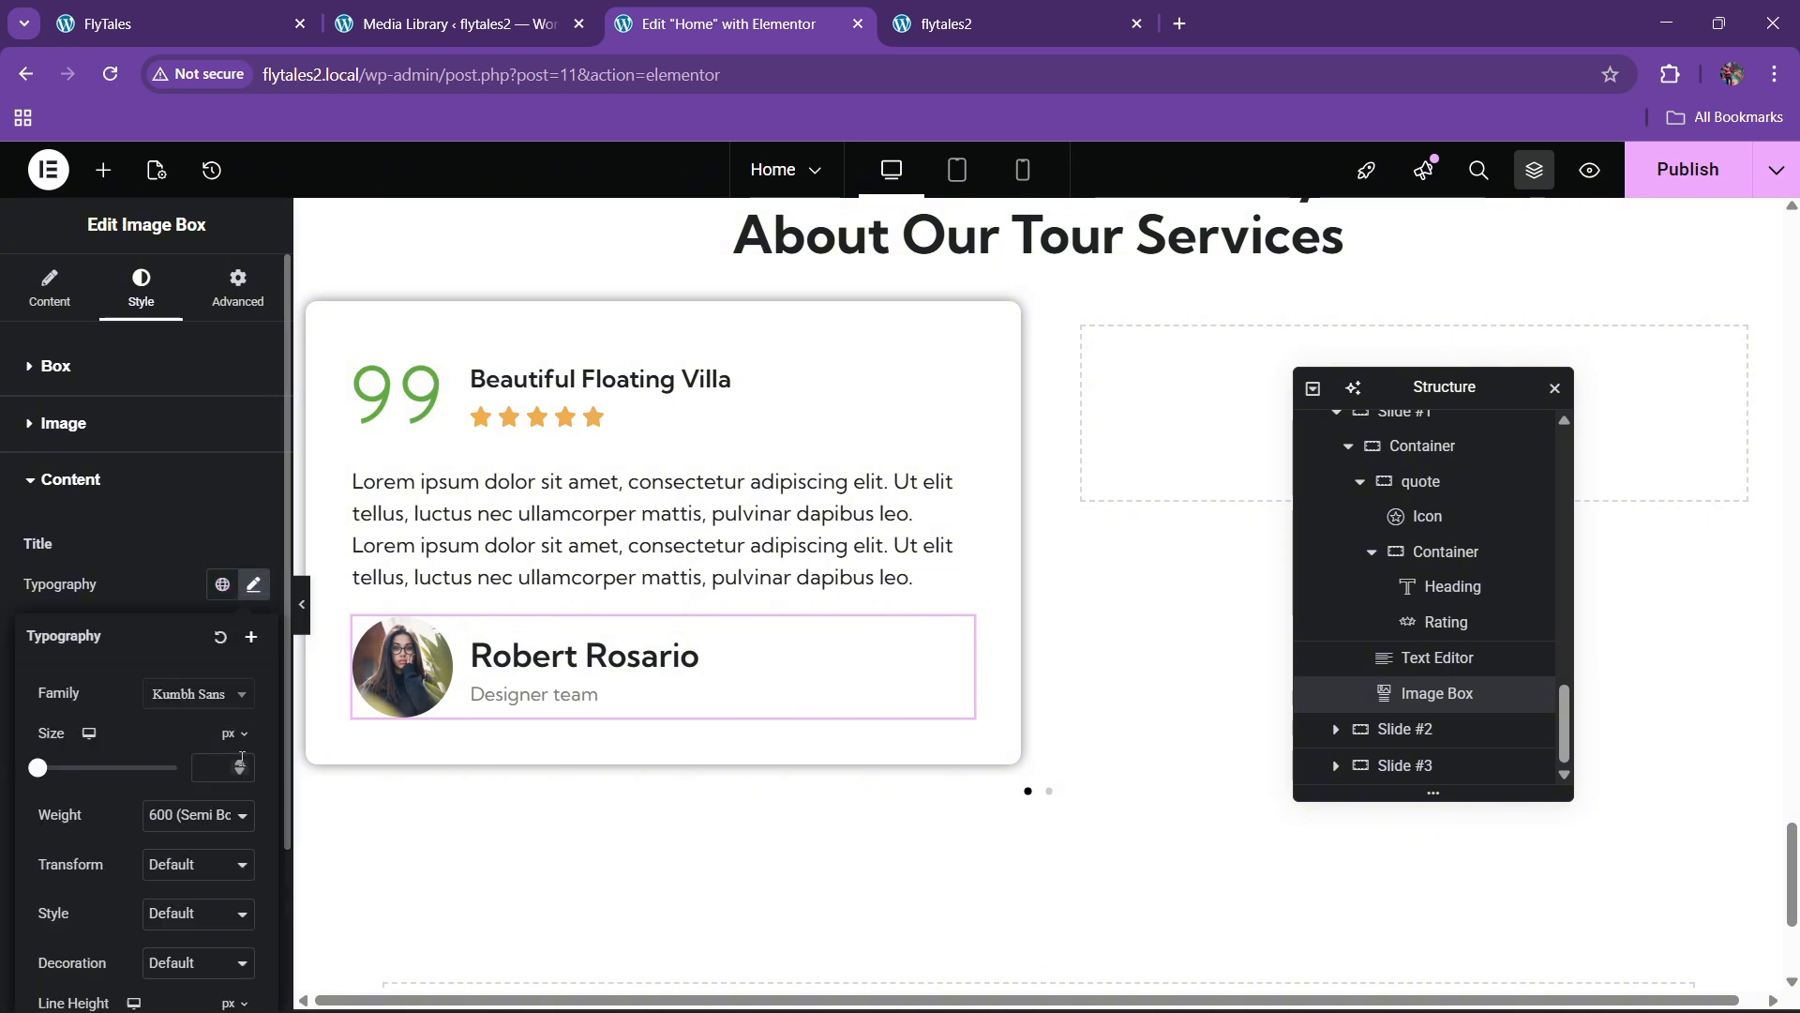
{"action": "left_click", "coordinate": [240, 767]}
{"action": "type", "text": "3"}
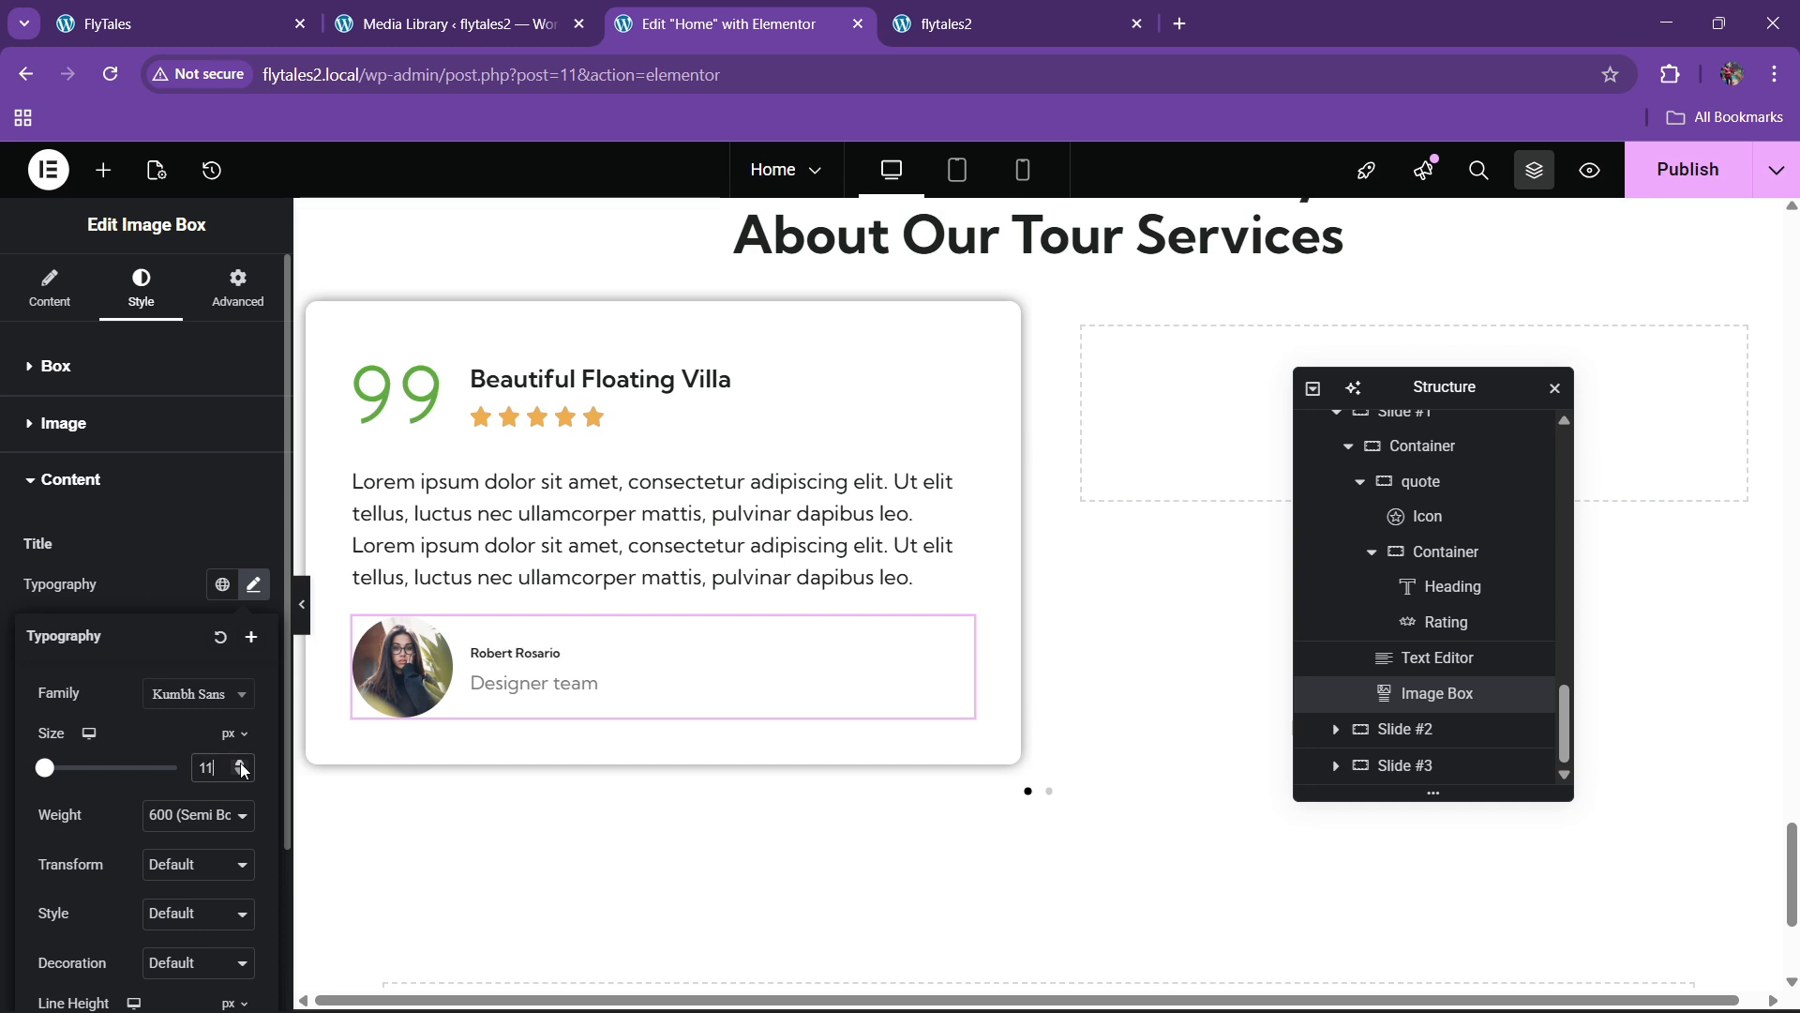
{"action": "left_click", "coordinate": [241, 765]}
{"action": "left_click", "coordinate": [241, 764]}
{"action": "left_click", "coordinate": [241, 764]}
{"action": "left_click", "coordinate": [241, 764]}
{"action": "left_click", "coordinate": [241, 765]}
{"action": "left_click", "coordinate": [241, 764]}
{"action": "left_click", "coordinate": [241, 764]}
{"action": "left_click", "coordinate": [241, 764]}
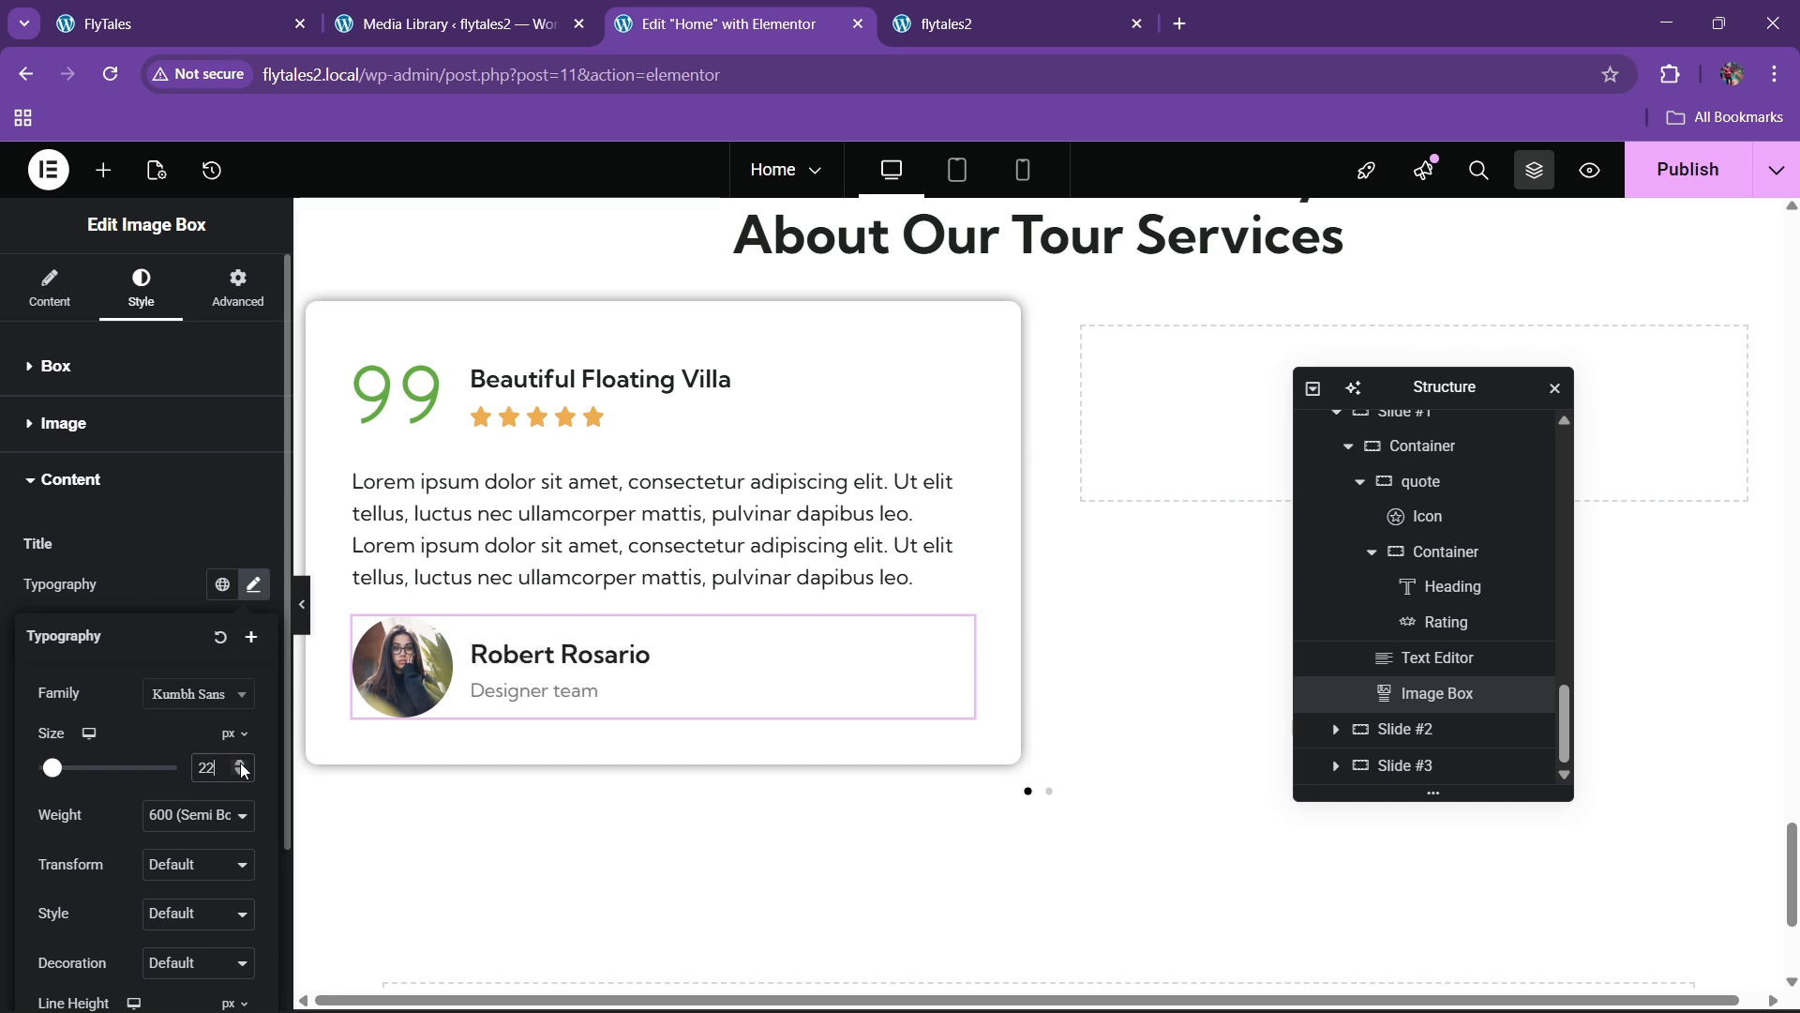
{"action": "left_click", "coordinate": [240, 773]}
{"action": "left_click", "coordinate": [240, 773]}
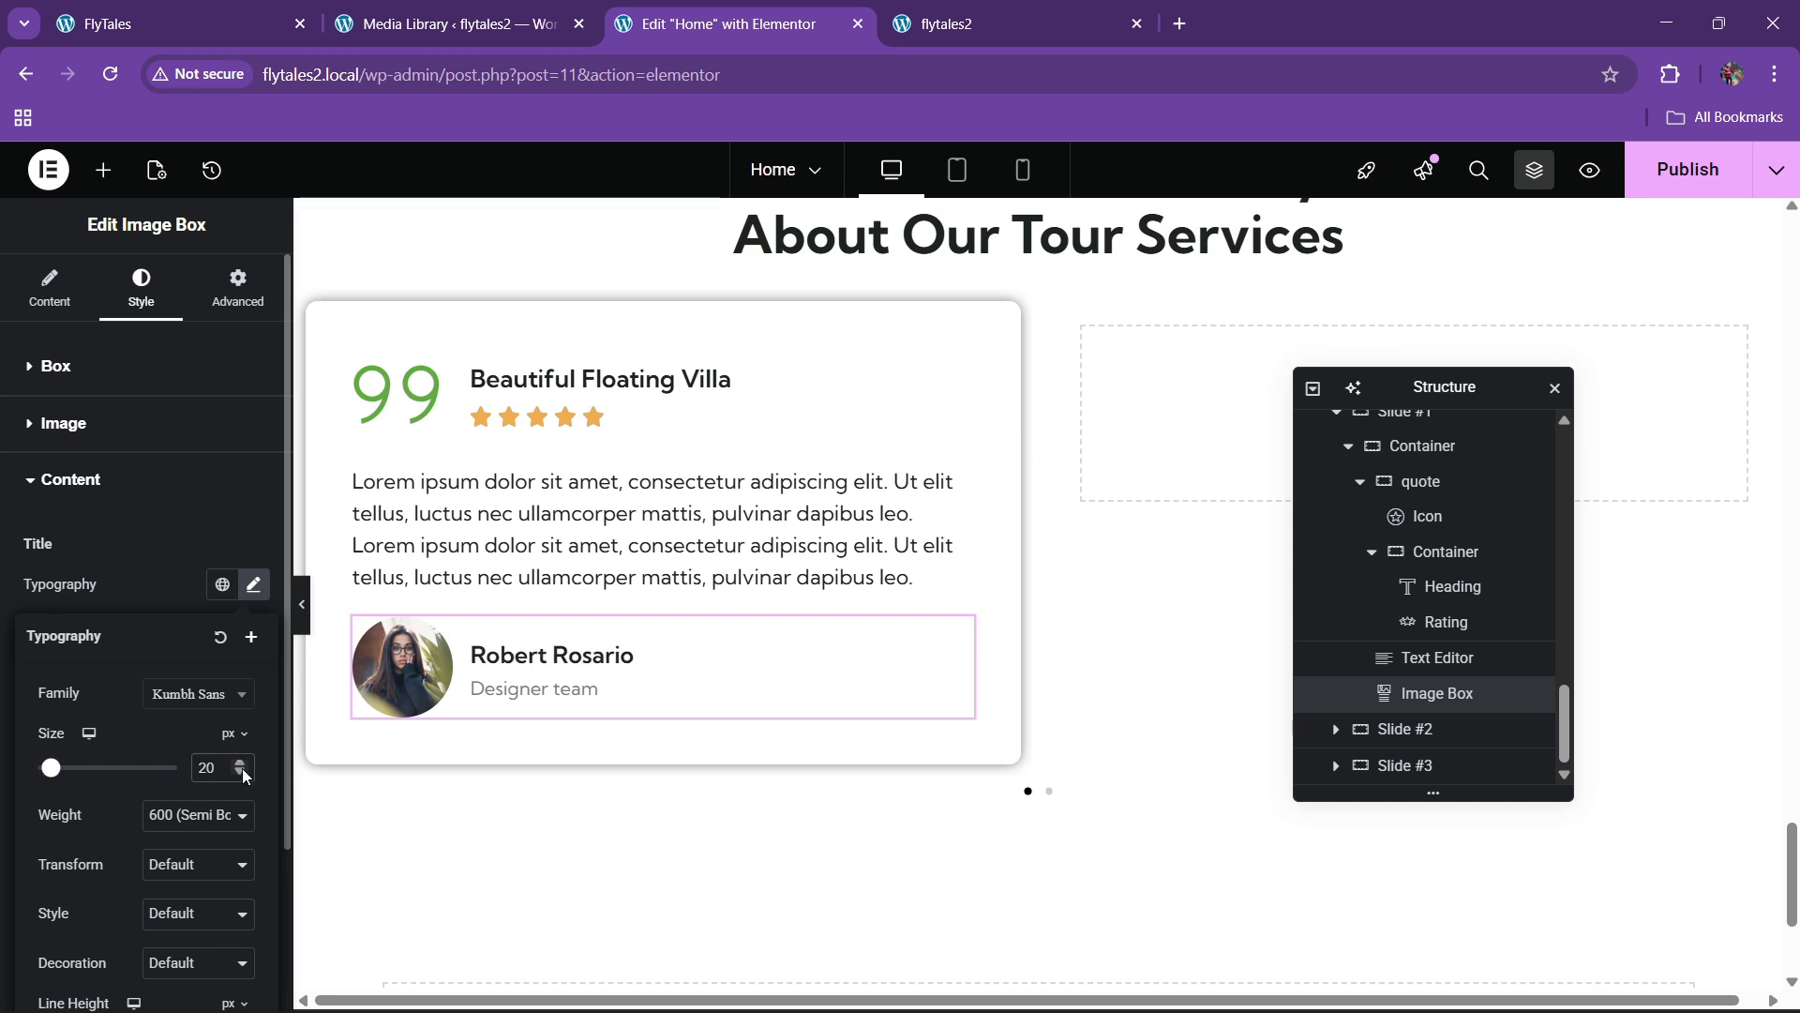
{"action": "left_click", "coordinate": [243, 765]}
{"action": "left_click", "coordinate": [244, 765]}
{"action": "left_click", "coordinate": [178, 583]}
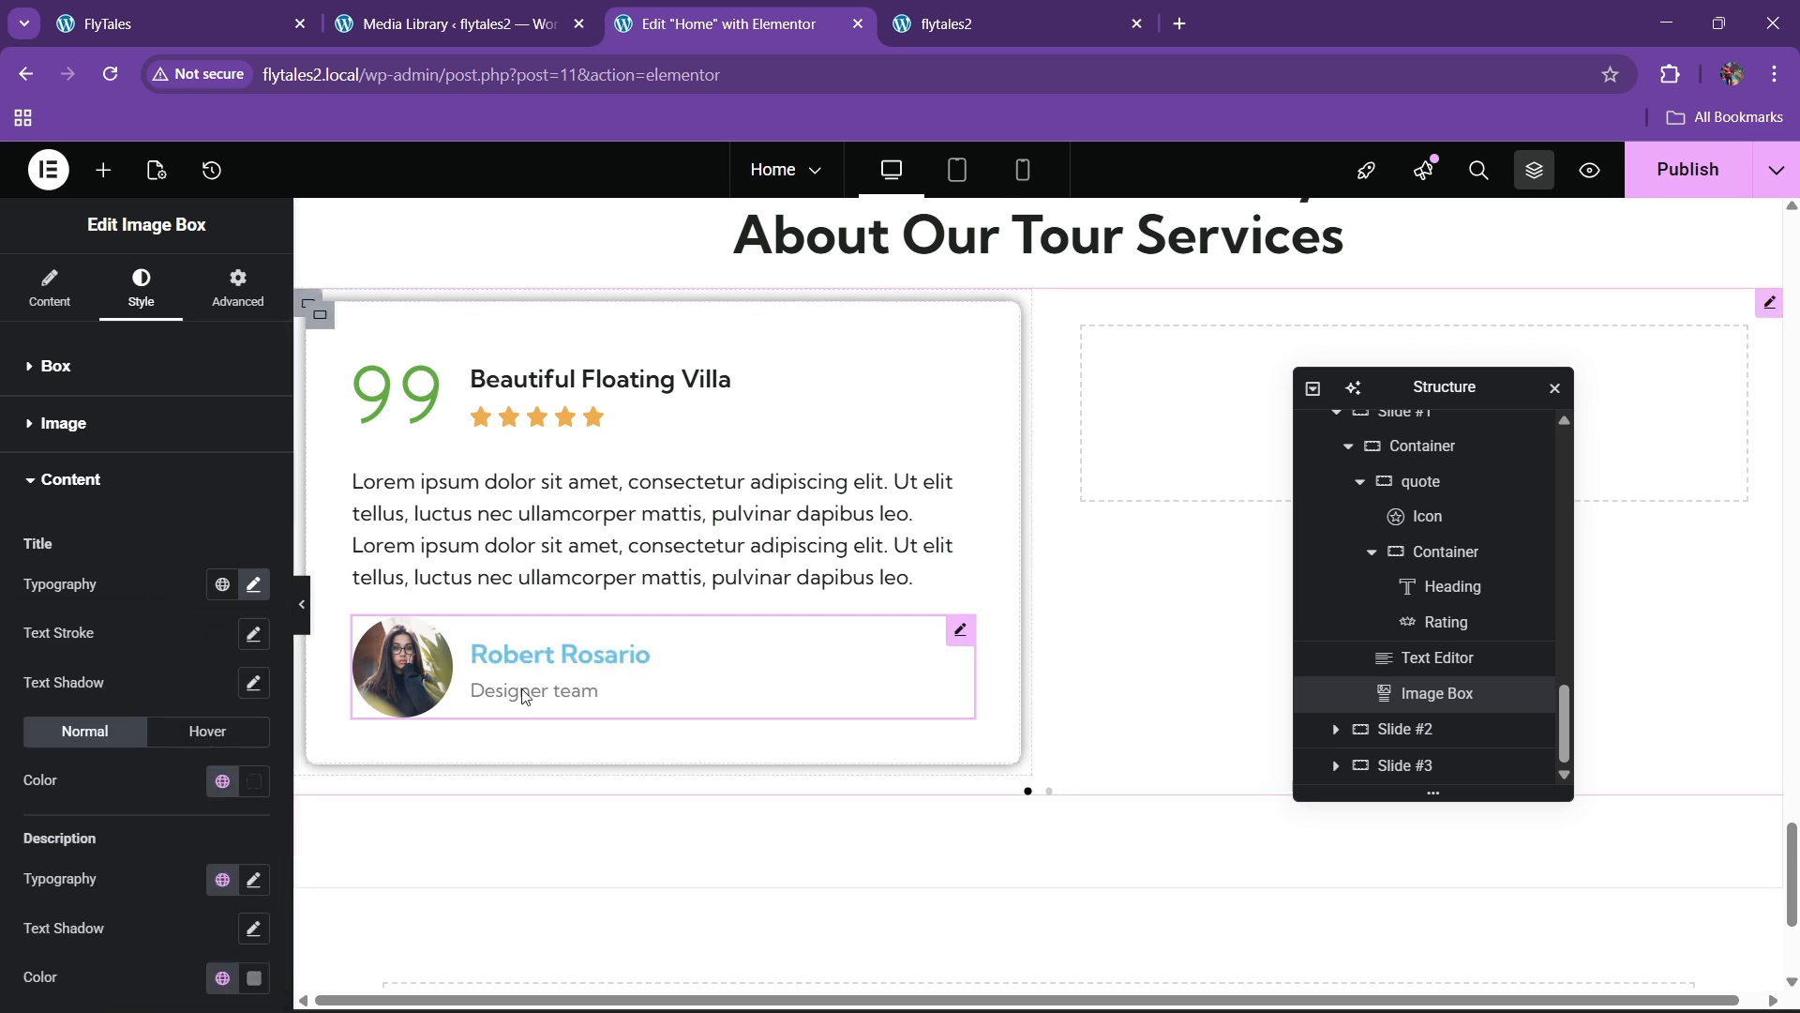
Set the image box title's hover colour to the themegreen global colour
{"action": "scroll", "coordinate": [141, 647], "scroll_direction": "down", "scroll_amount": 1}
{"action": "left_click", "coordinate": [201, 614]}
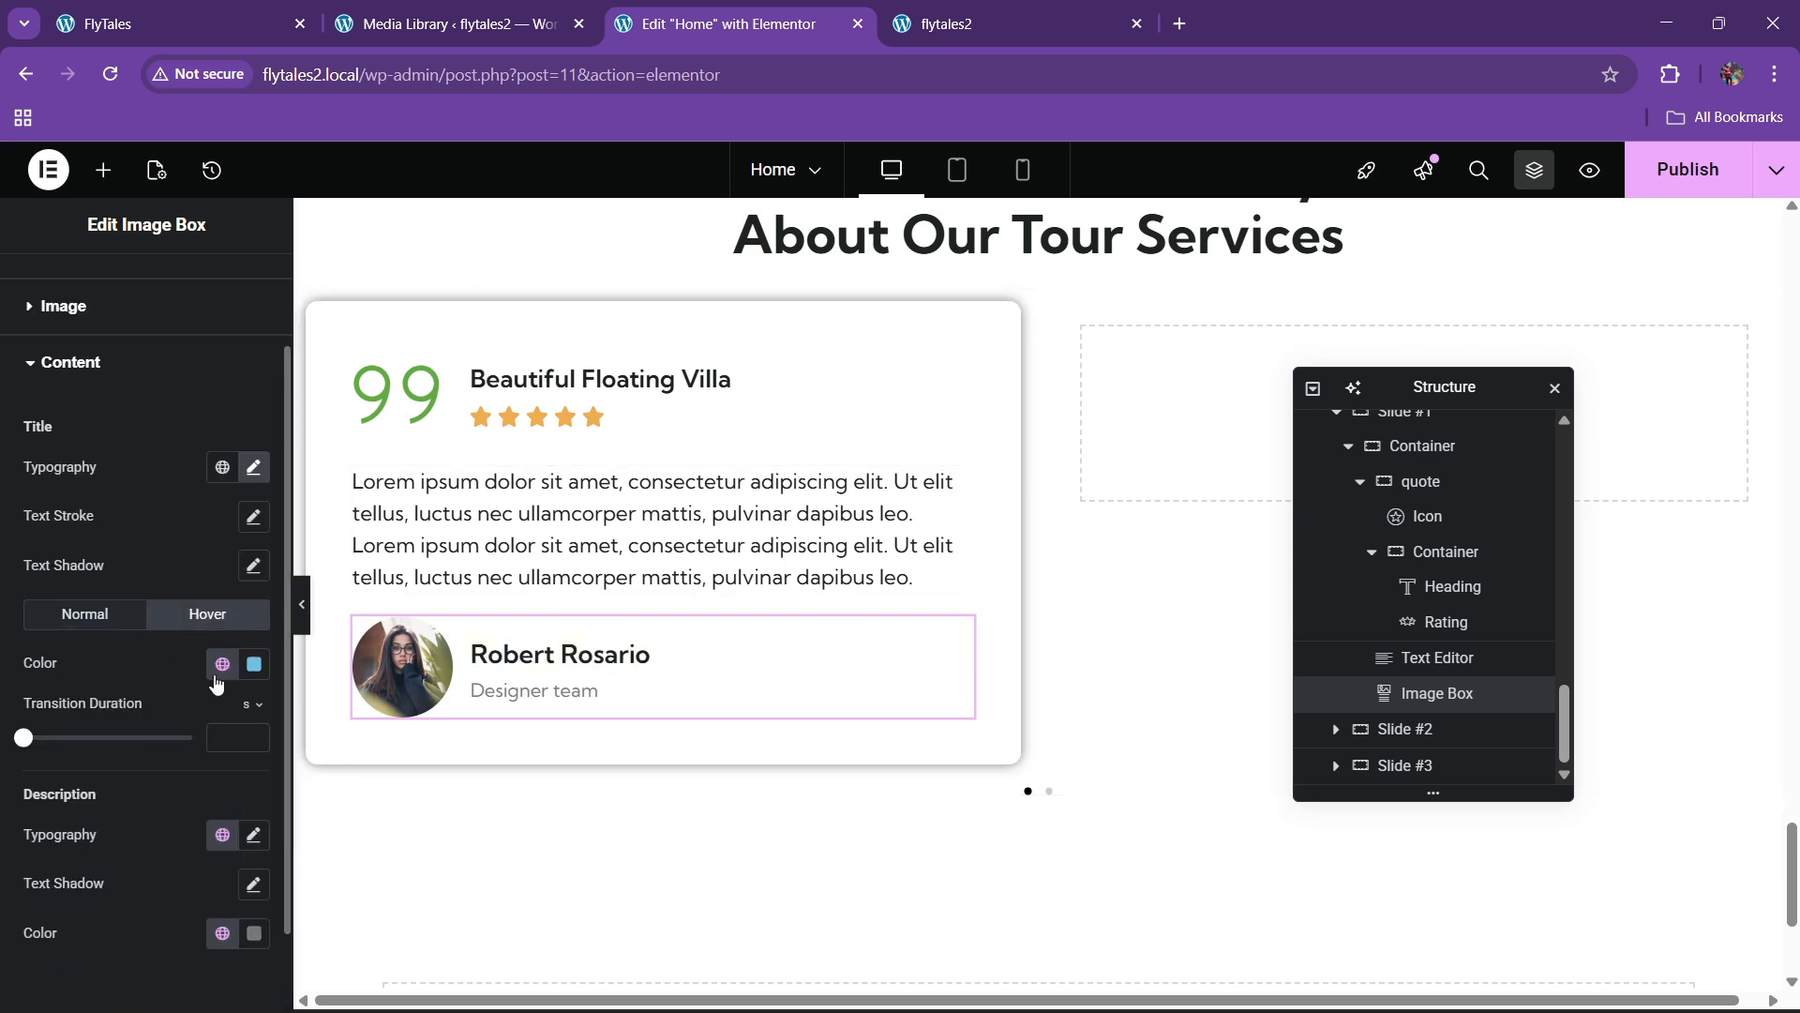
{"action": "left_click", "coordinate": [220, 665]}
{"action": "left_click", "coordinate": [98, 474]}
Give the image box a 20 px top margin and compare its spacing with the reference card
{"action": "scroll", "coordinate": [225, 324], "scroll_direction": "up", "scroll_amount": 1}
{"action": "left_click", "coordinate": [238, 286]}
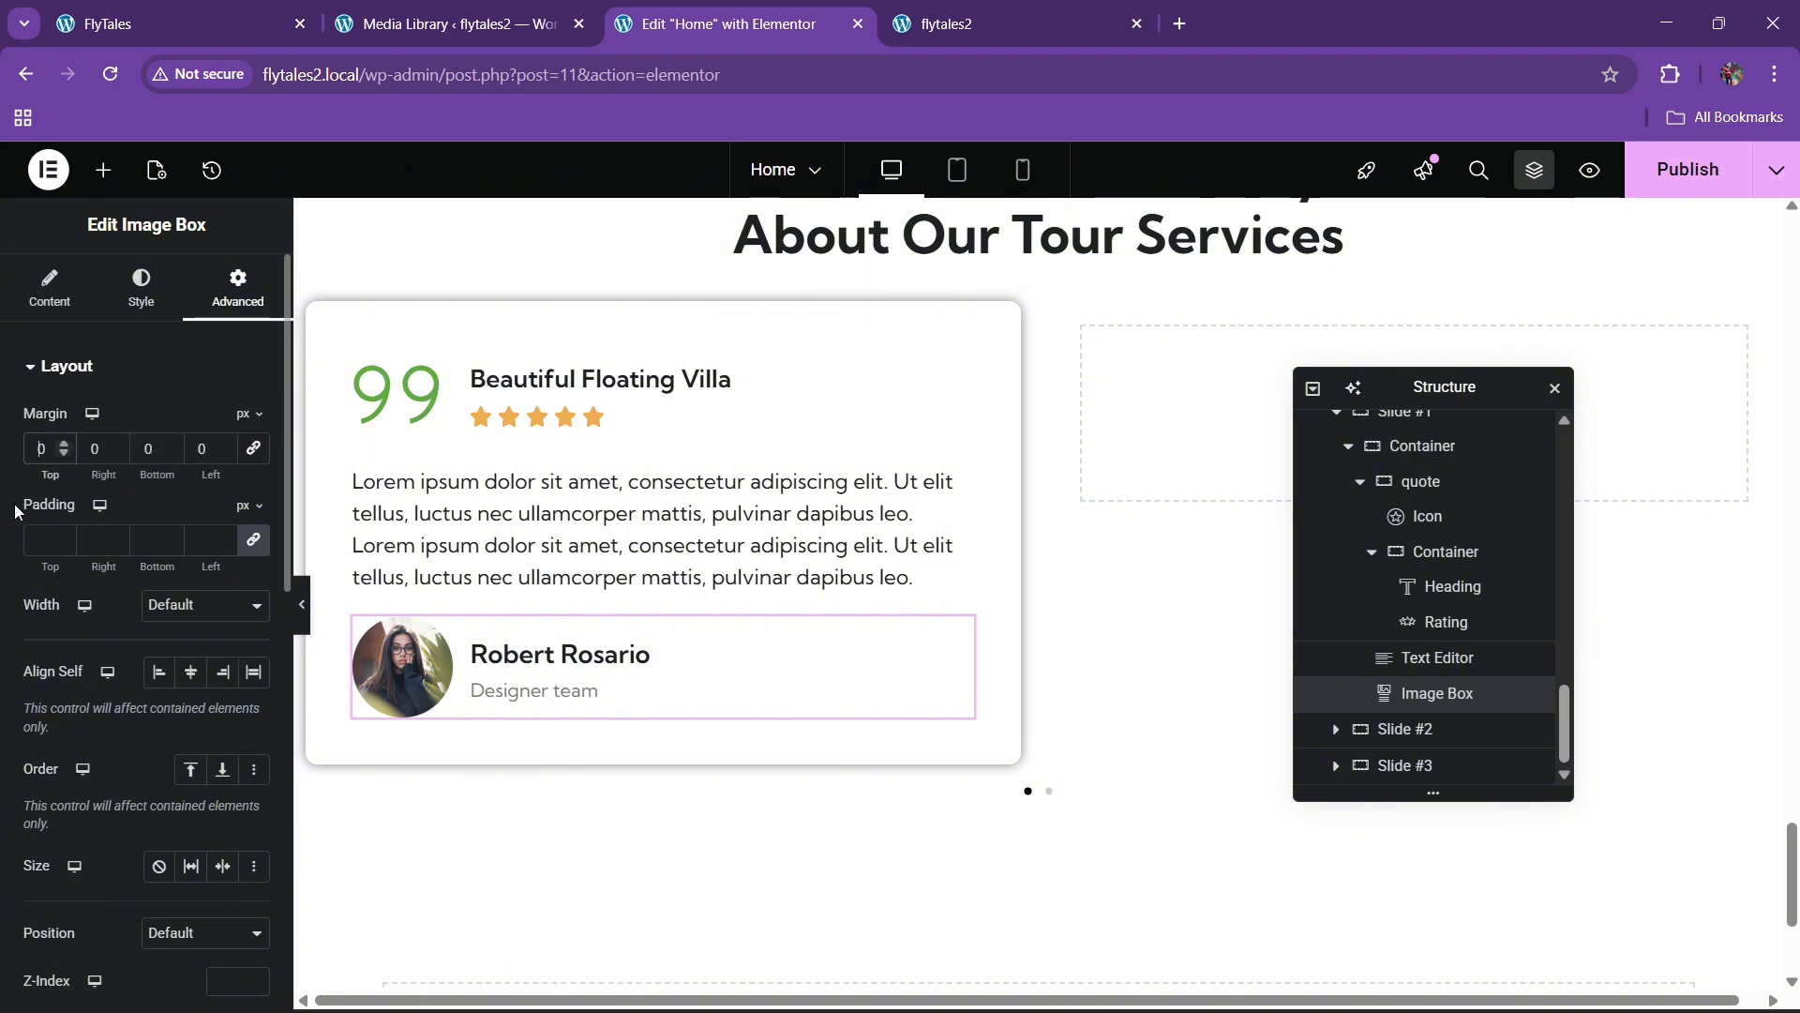
{"action": "type", "text": "2"}
{"action": "left_click", "coordinate": [248, 7]}
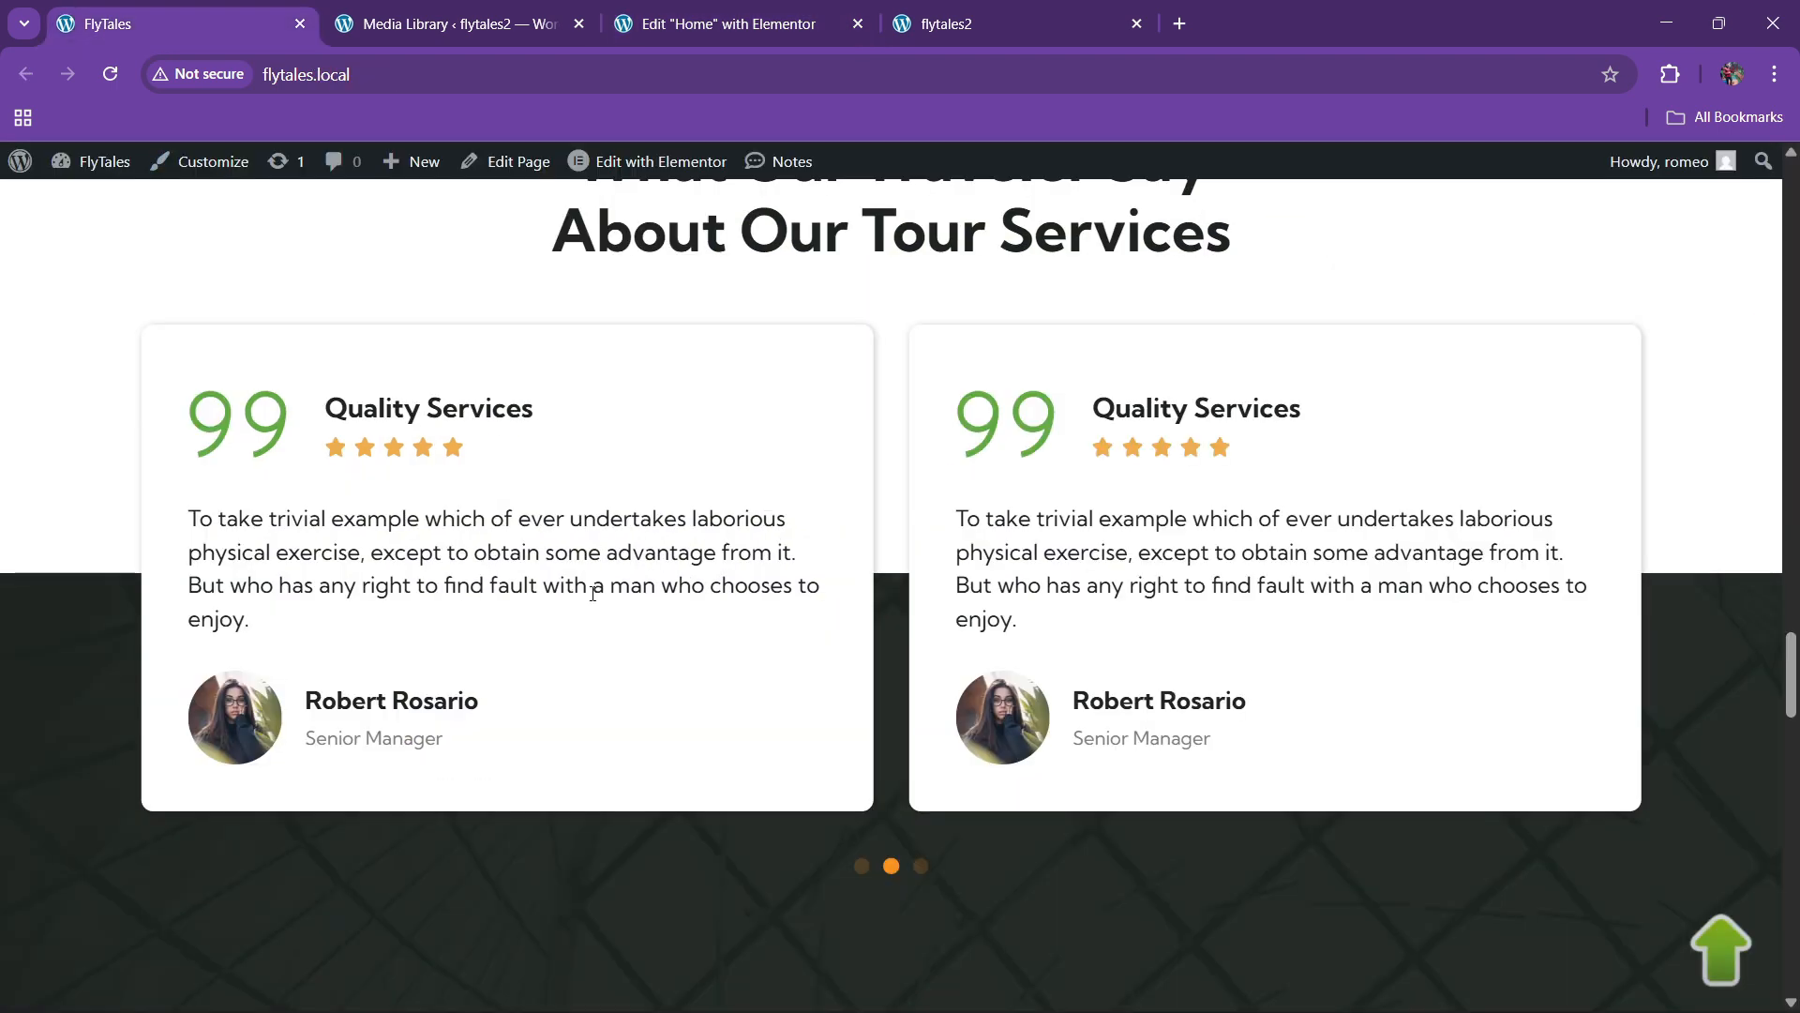
{"action": "left_click", "coordinate": [722, 23]}
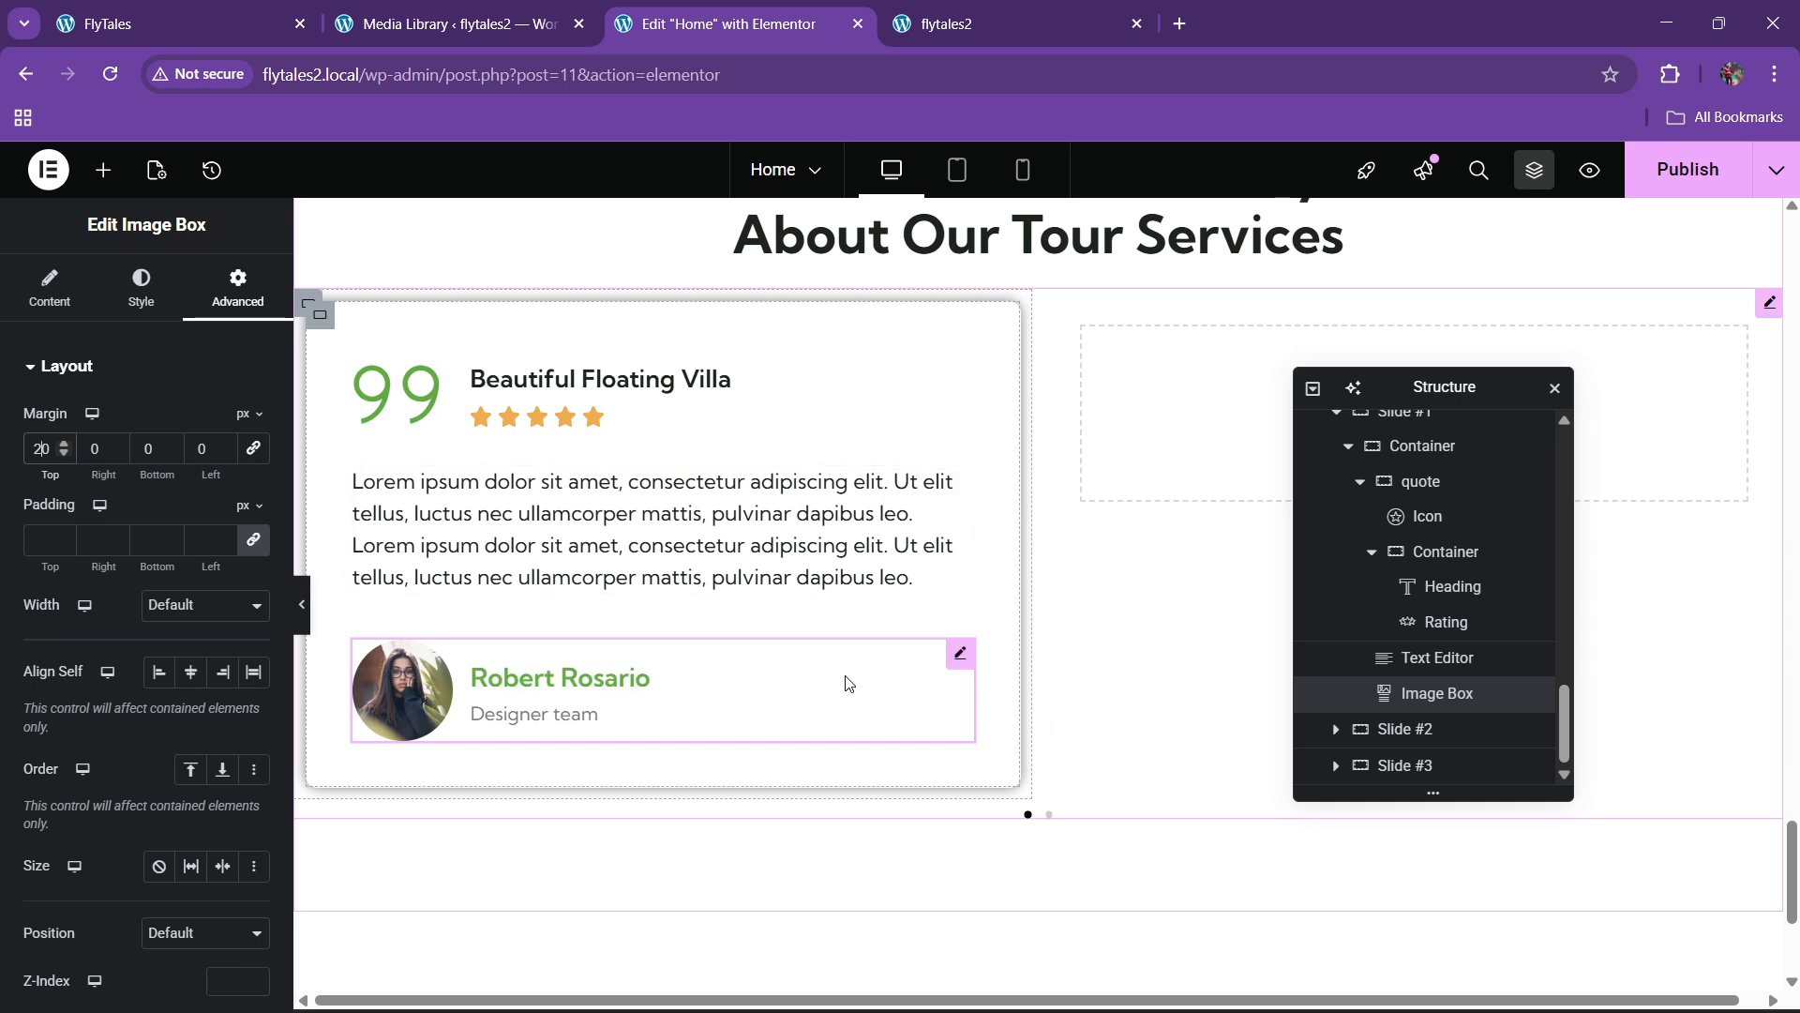
Remove Slide #2 and Slide #3 from the testimonials carousel and duplicate Slide #1
{"action": "scroll", "coordinate": [1406, 684], "scroll_direction": "up", "scroll_amount": 3}
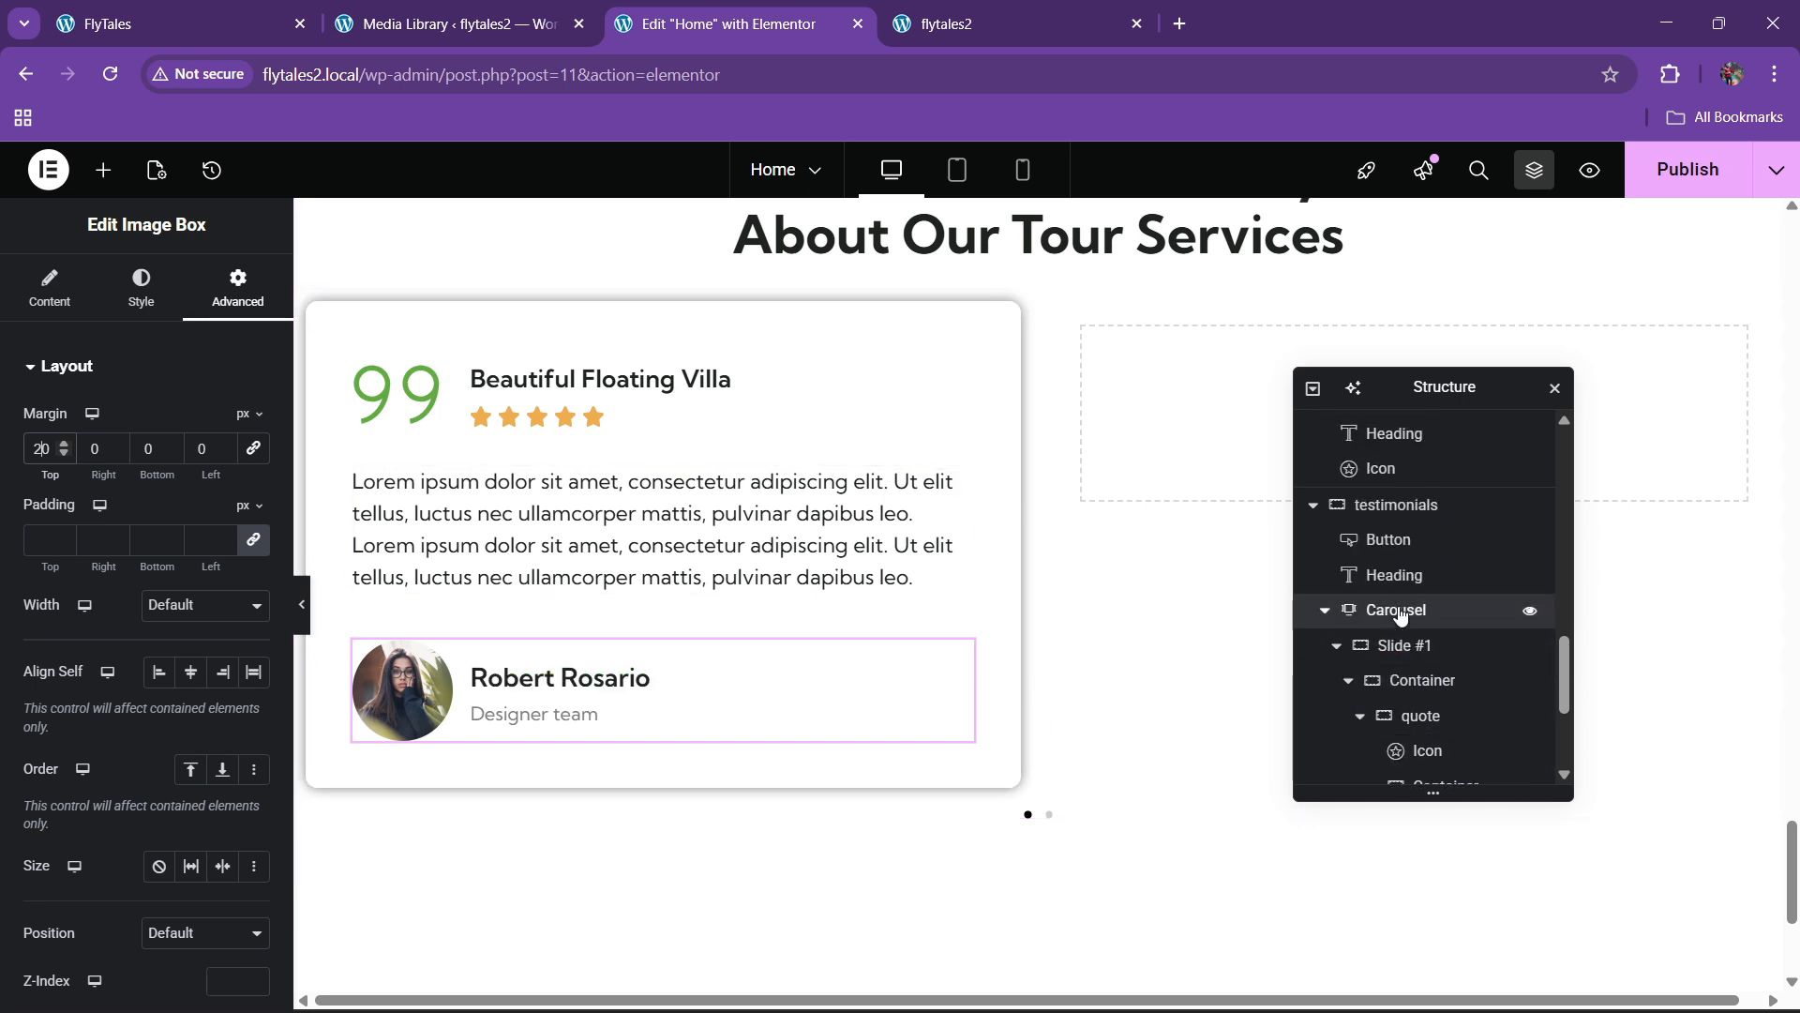
{"action": "left_click", "coordinate": [246, 566]}
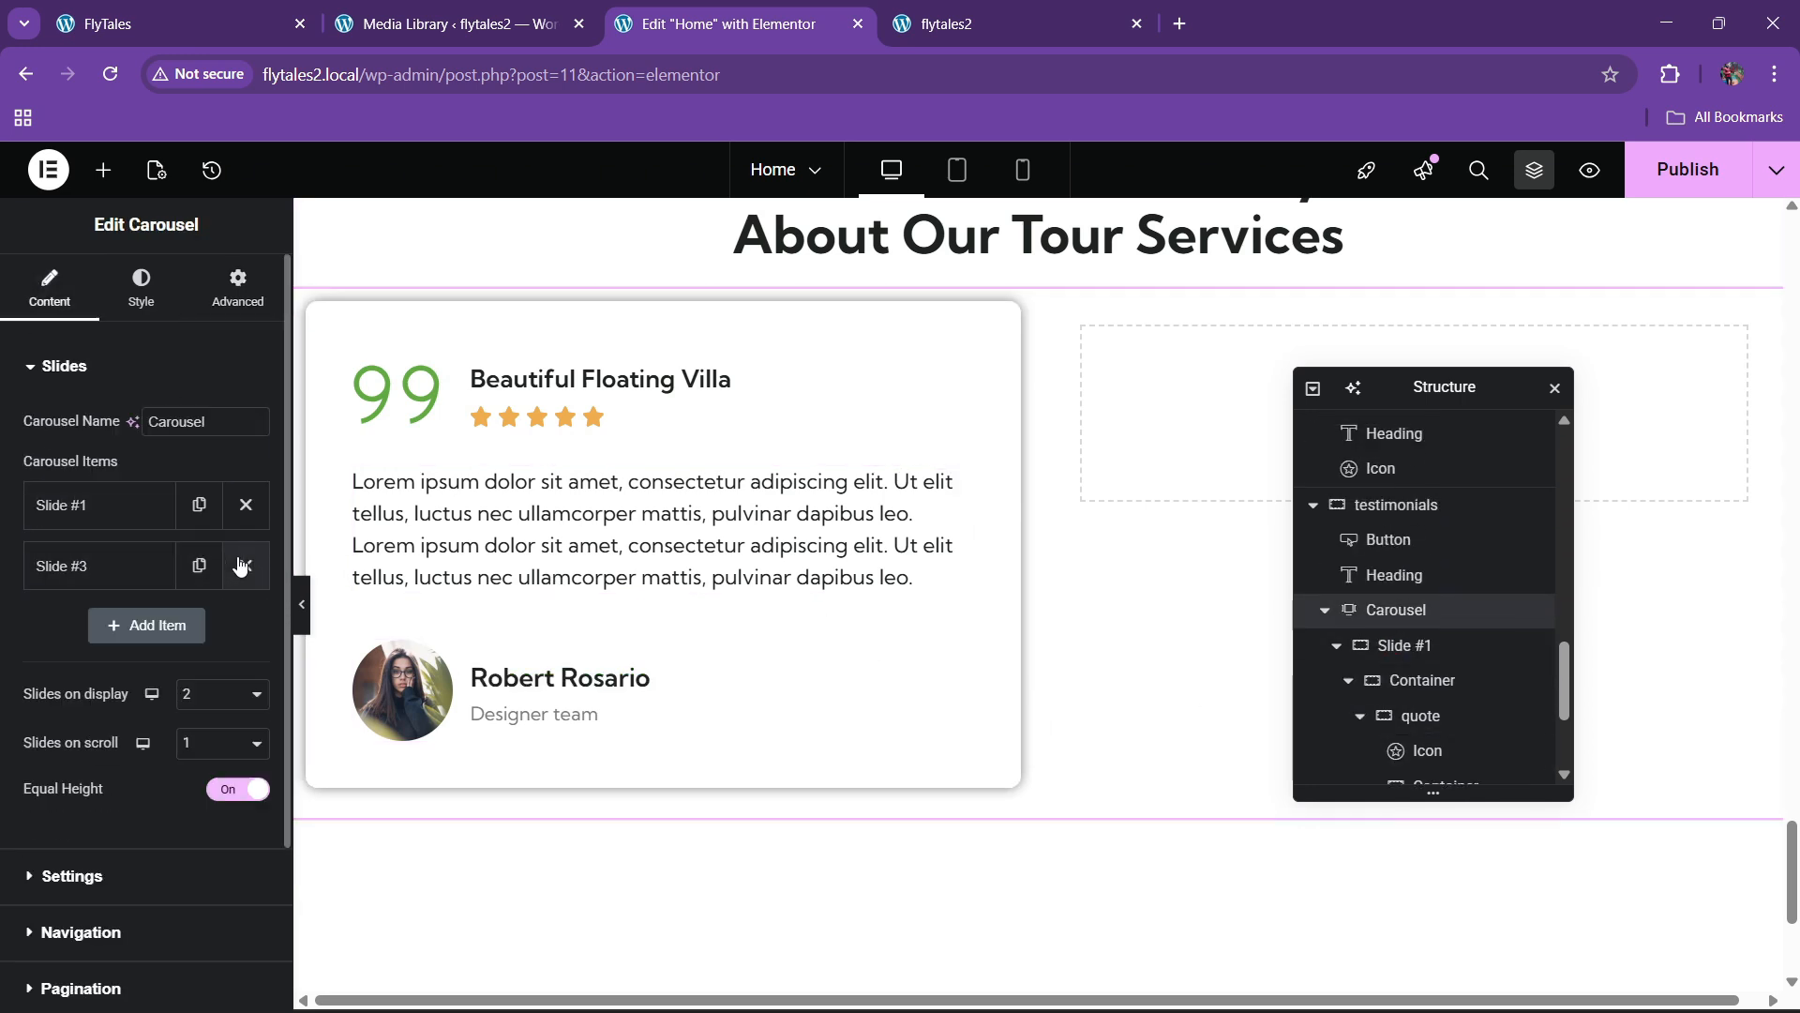
{"action": "left_click", "coordinate": [246, 566]}
{"action": "left_click", "coordinate": [245, 508]}
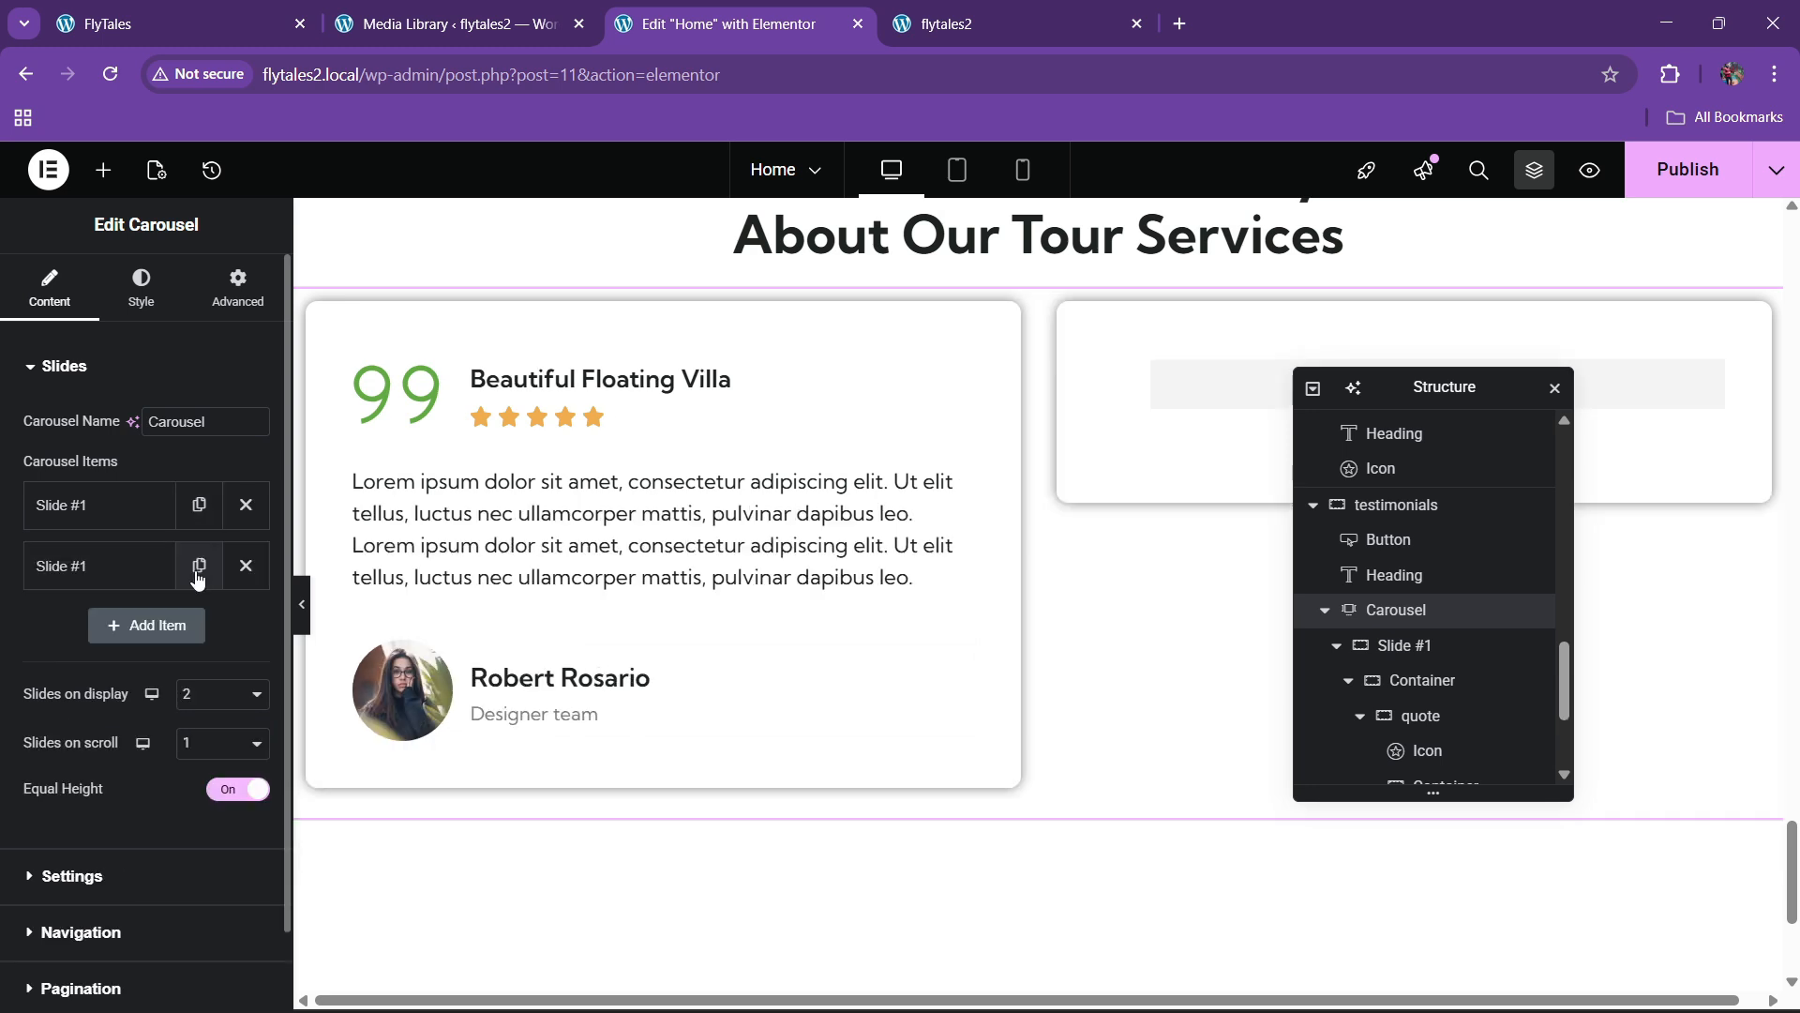
Duplicate the second testimonial slide to make a third, and set the carousel's pagination dot size to 13 px
{"action": "left_click", "coordinate": [196, 570]}
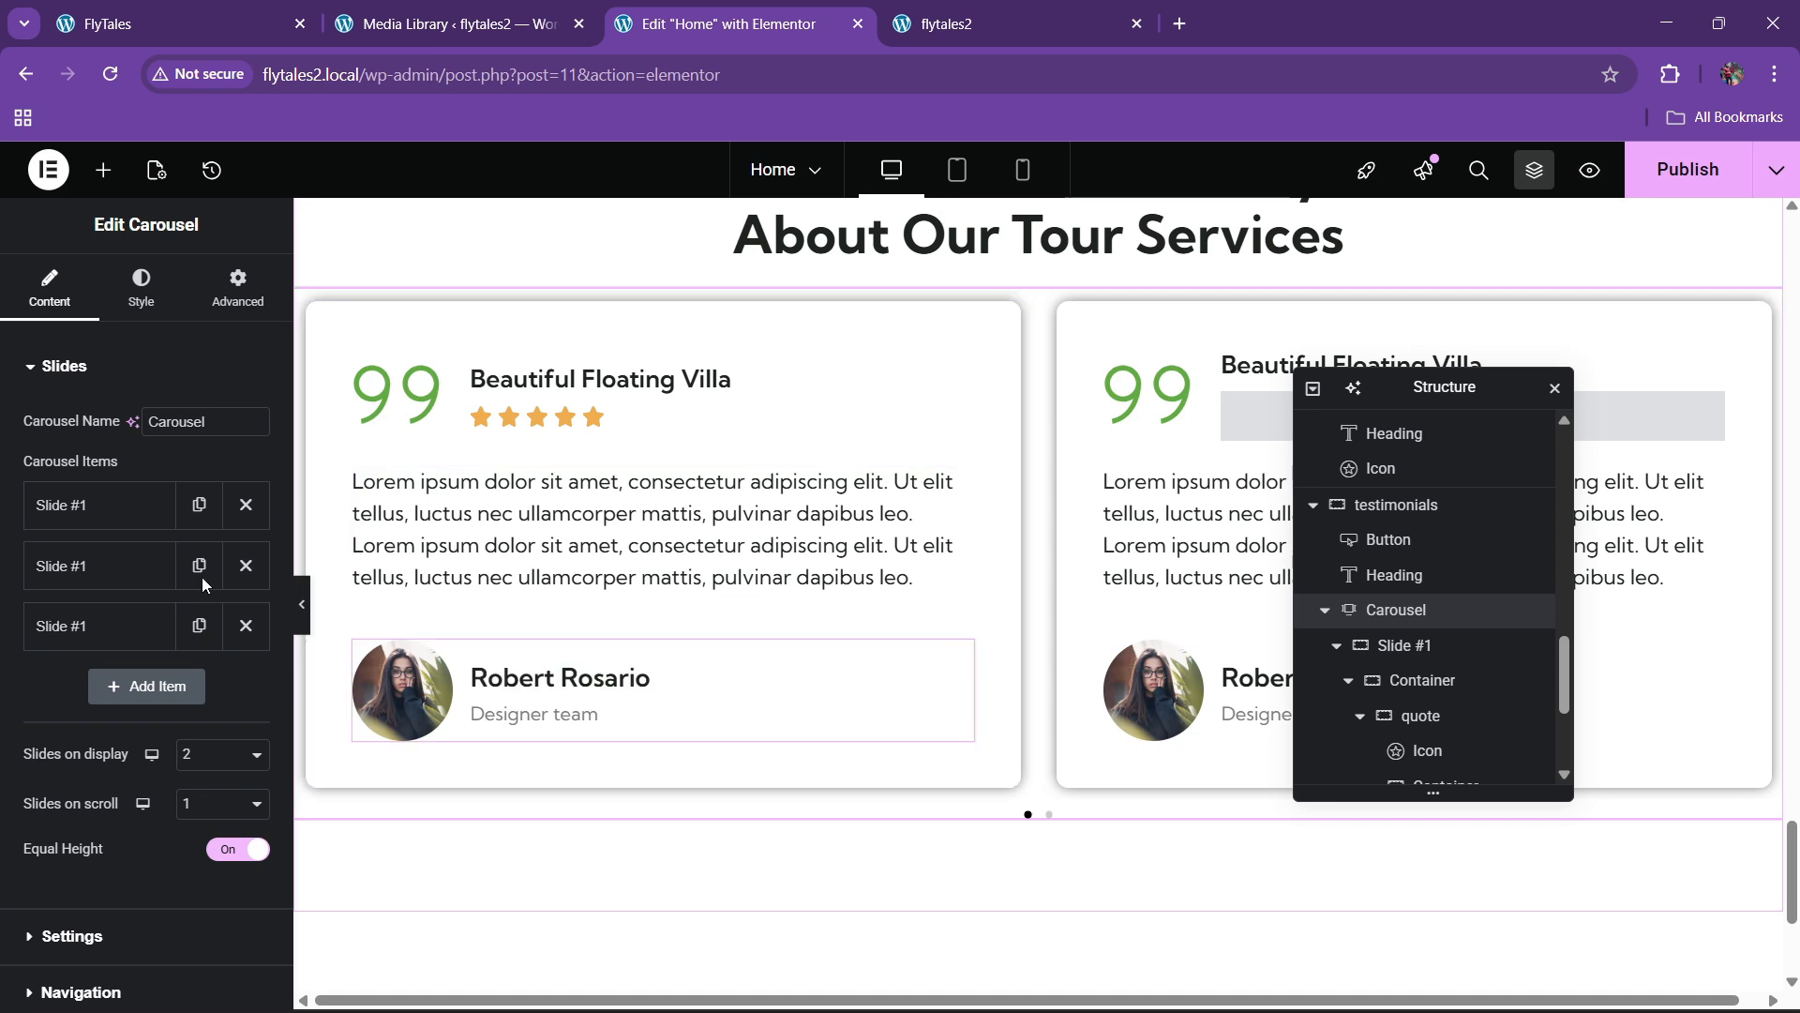
{"action": "left_click", "coordinate": [150, 280]}
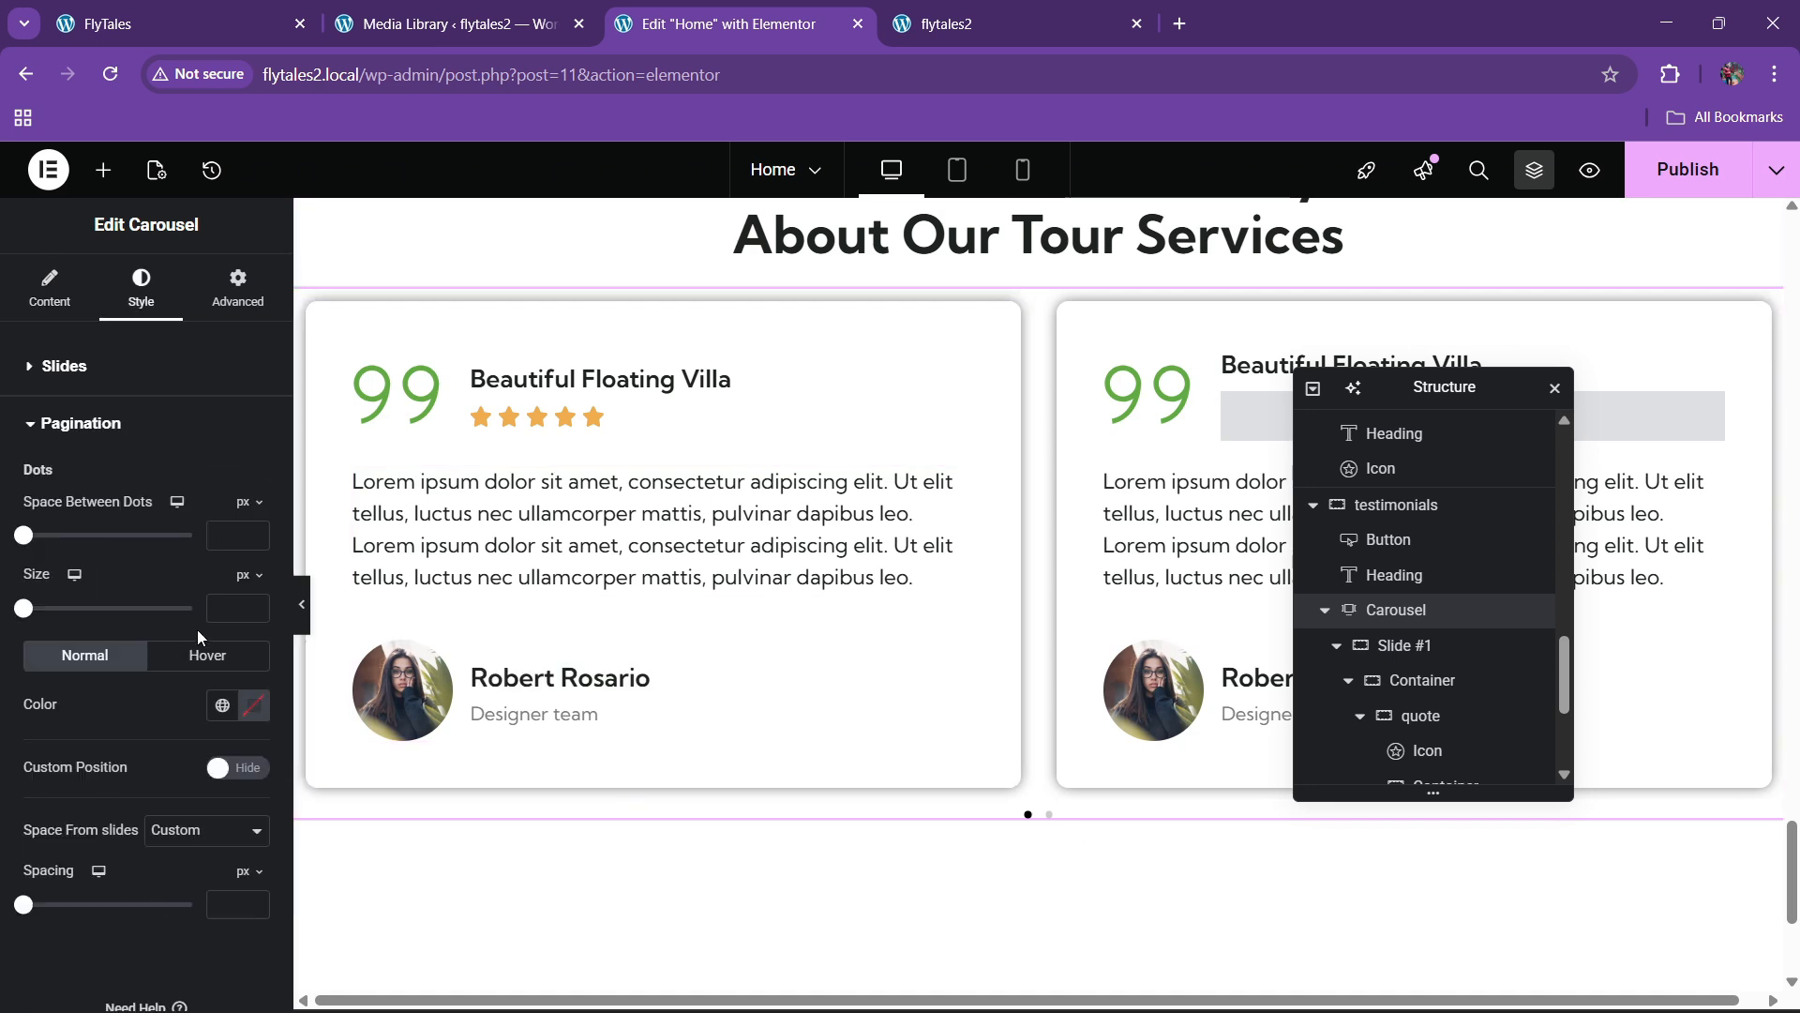
{"action": "left_click", "coordinate": [218, 610]}
{"action": "type", "text": "13"}
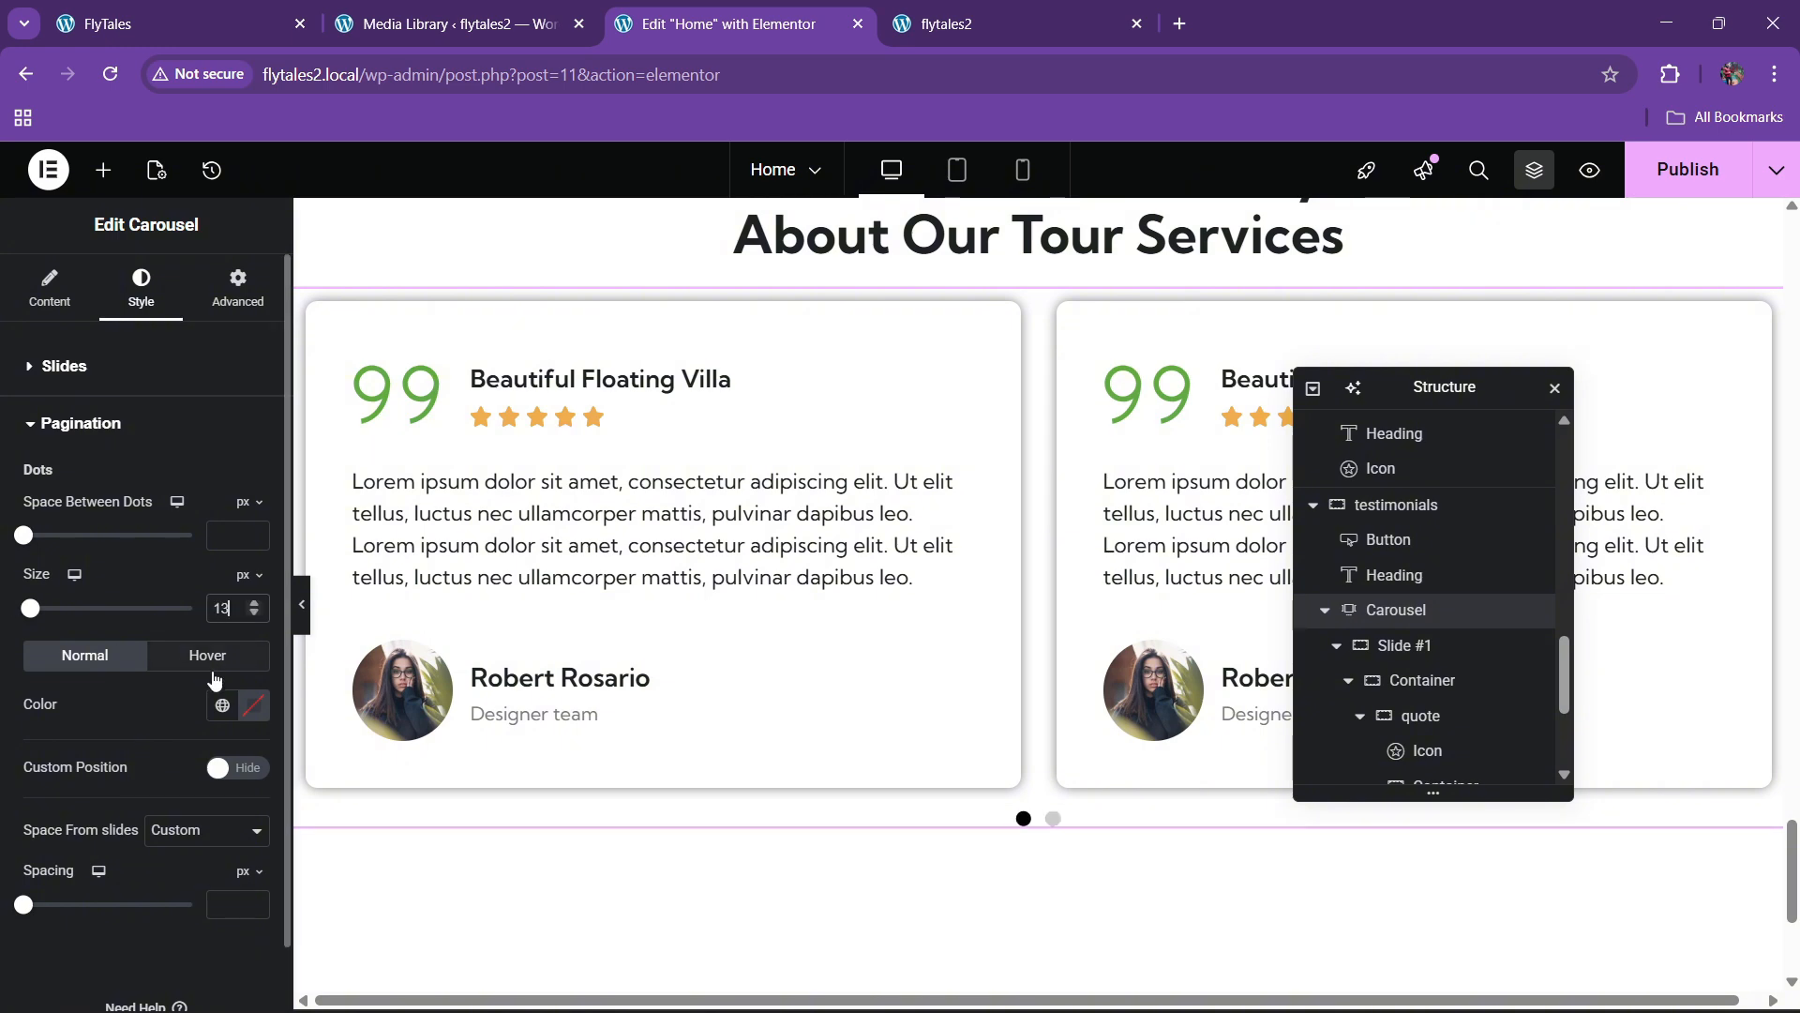
Apply the orange global colour to the carousel's pagination dots and set their spacing from the slides to 30 px
{"action": "left_click", "coordinate": [222, 705]}
{"action": "left_click", "coordinate": [111, 612]}
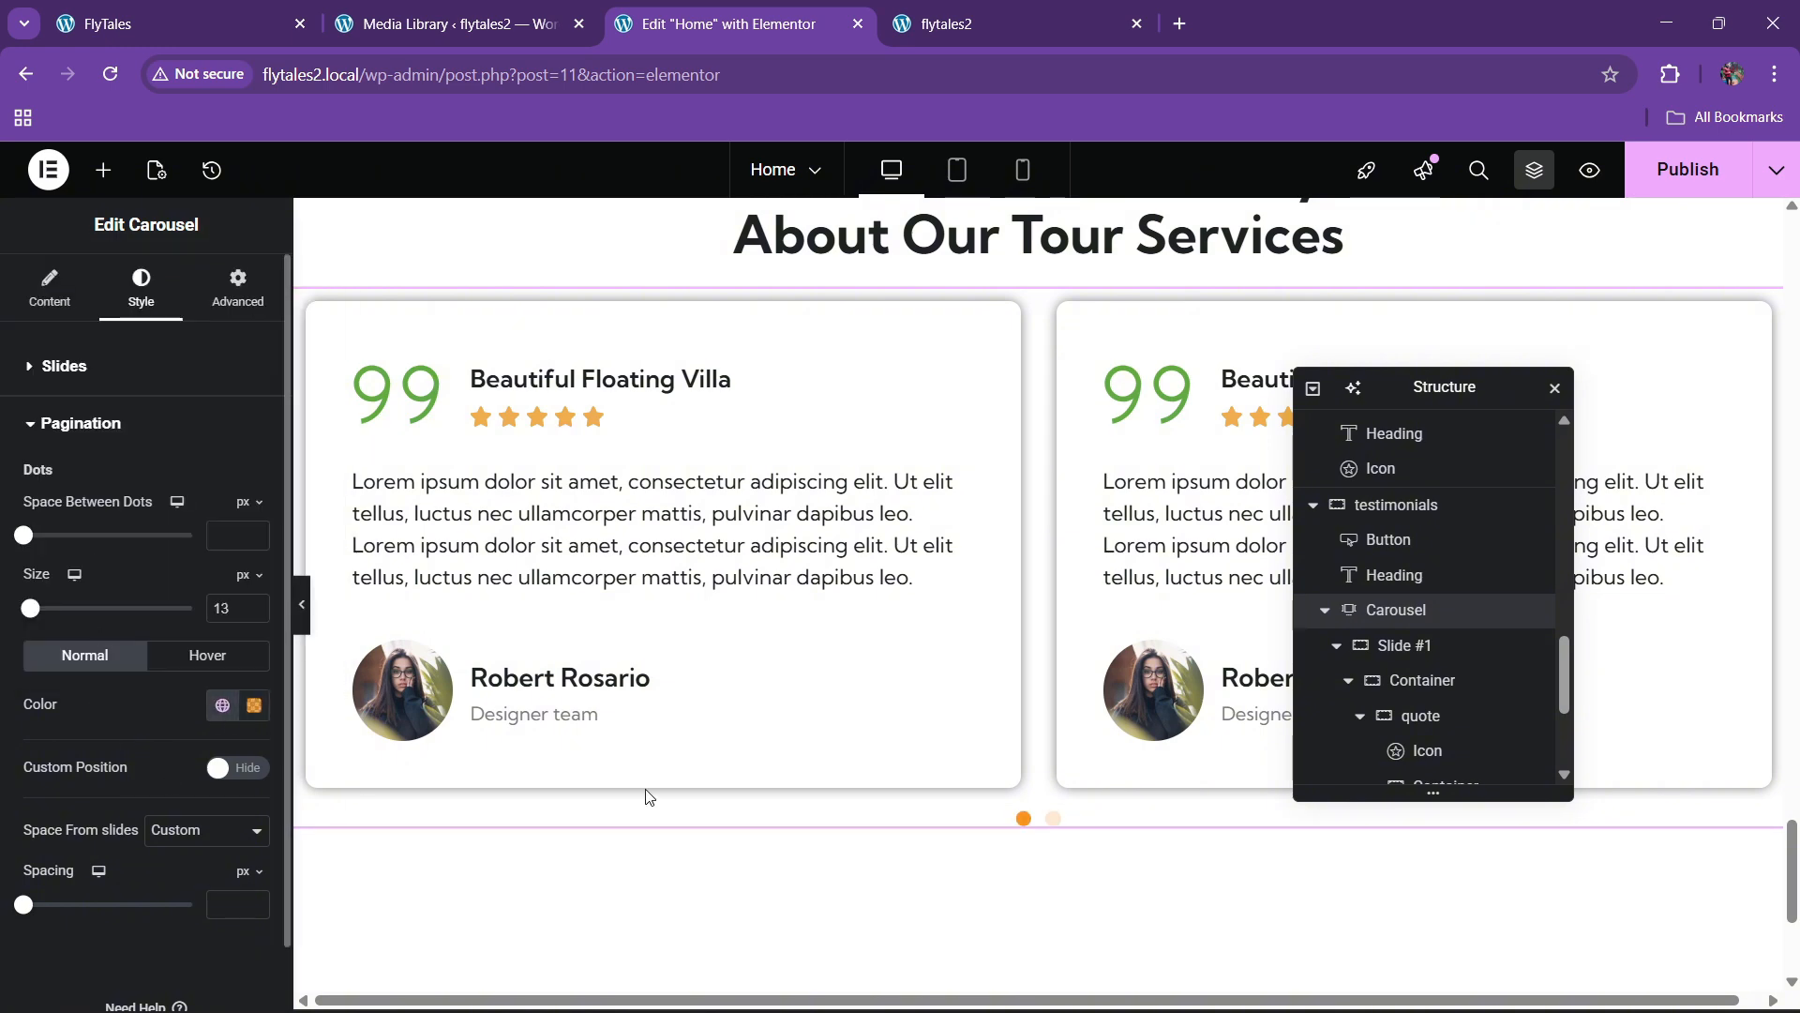
{"action": "scroll", "coordinate": [183, 854], "scroll_direction": "down", "scroll_amount": 1}
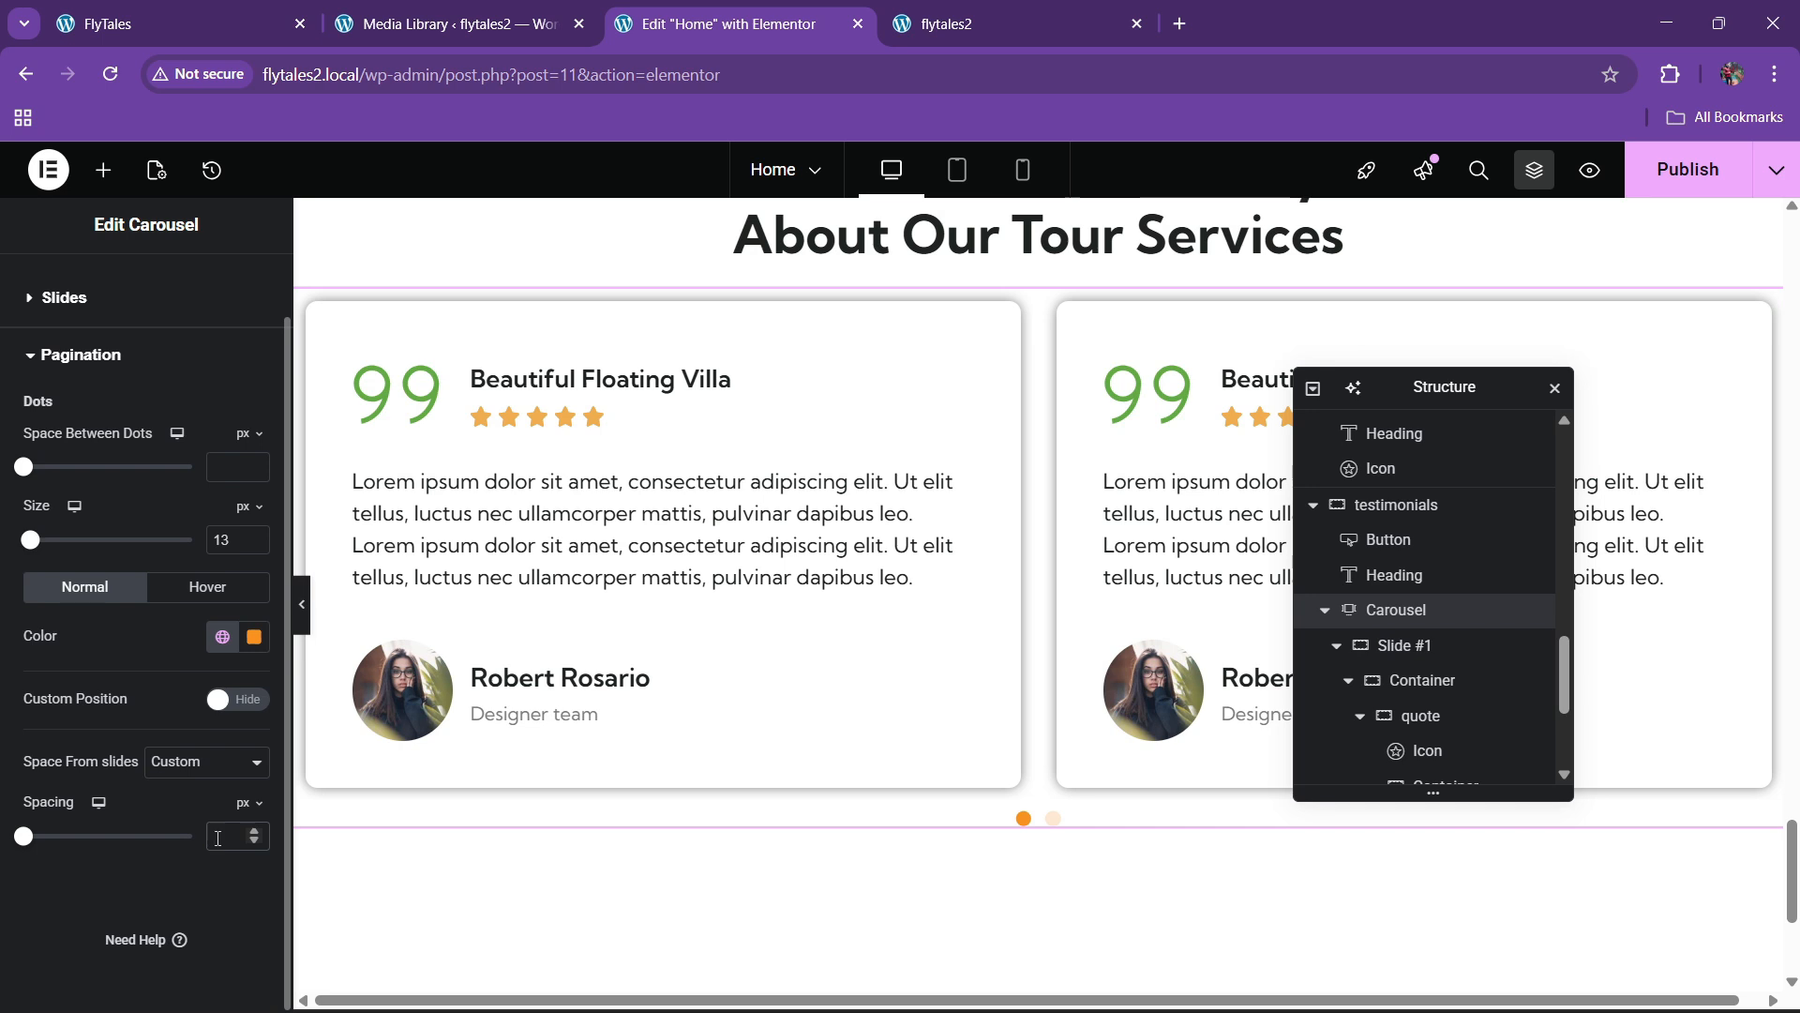
{"action": "left_click", "coordinate": [219, 837]}
{"action": "type", "text": "30"}
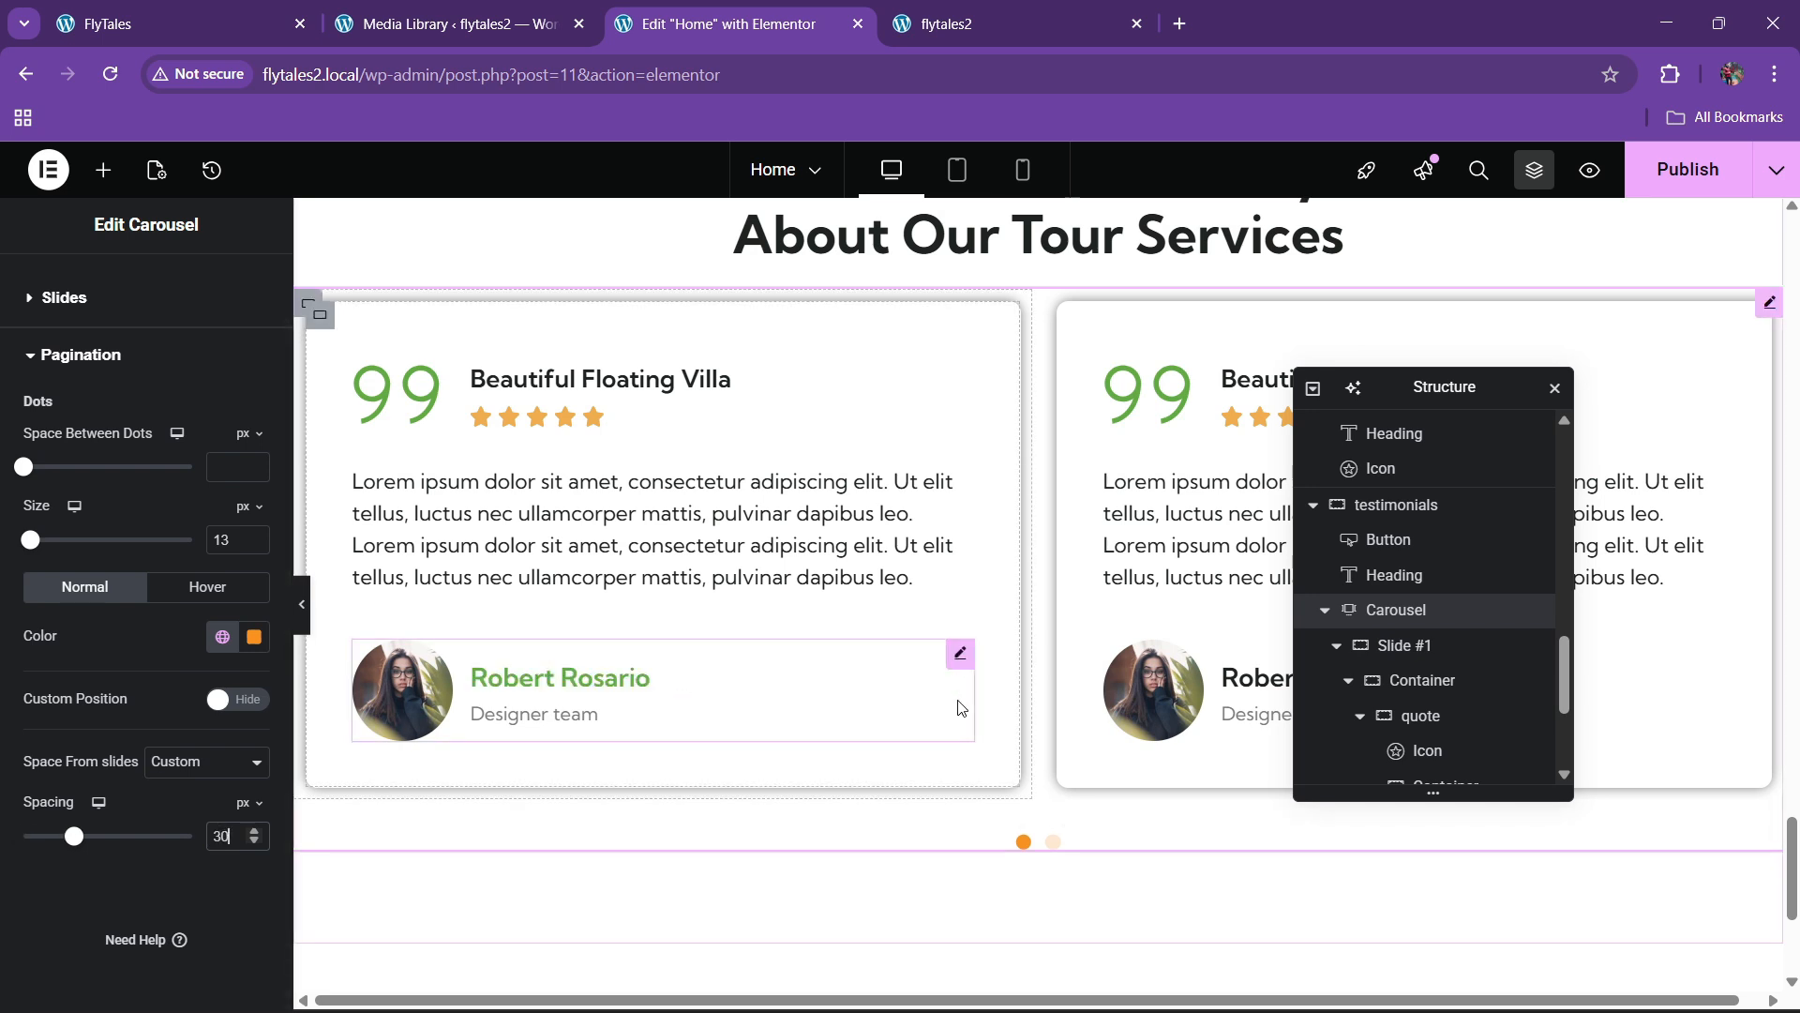
Give the testimonials carousel a 20 px top margin
{"action": "scroll", "coordinate": [168, 403], "scroll_direction": "up", "scroll_amount": 1}
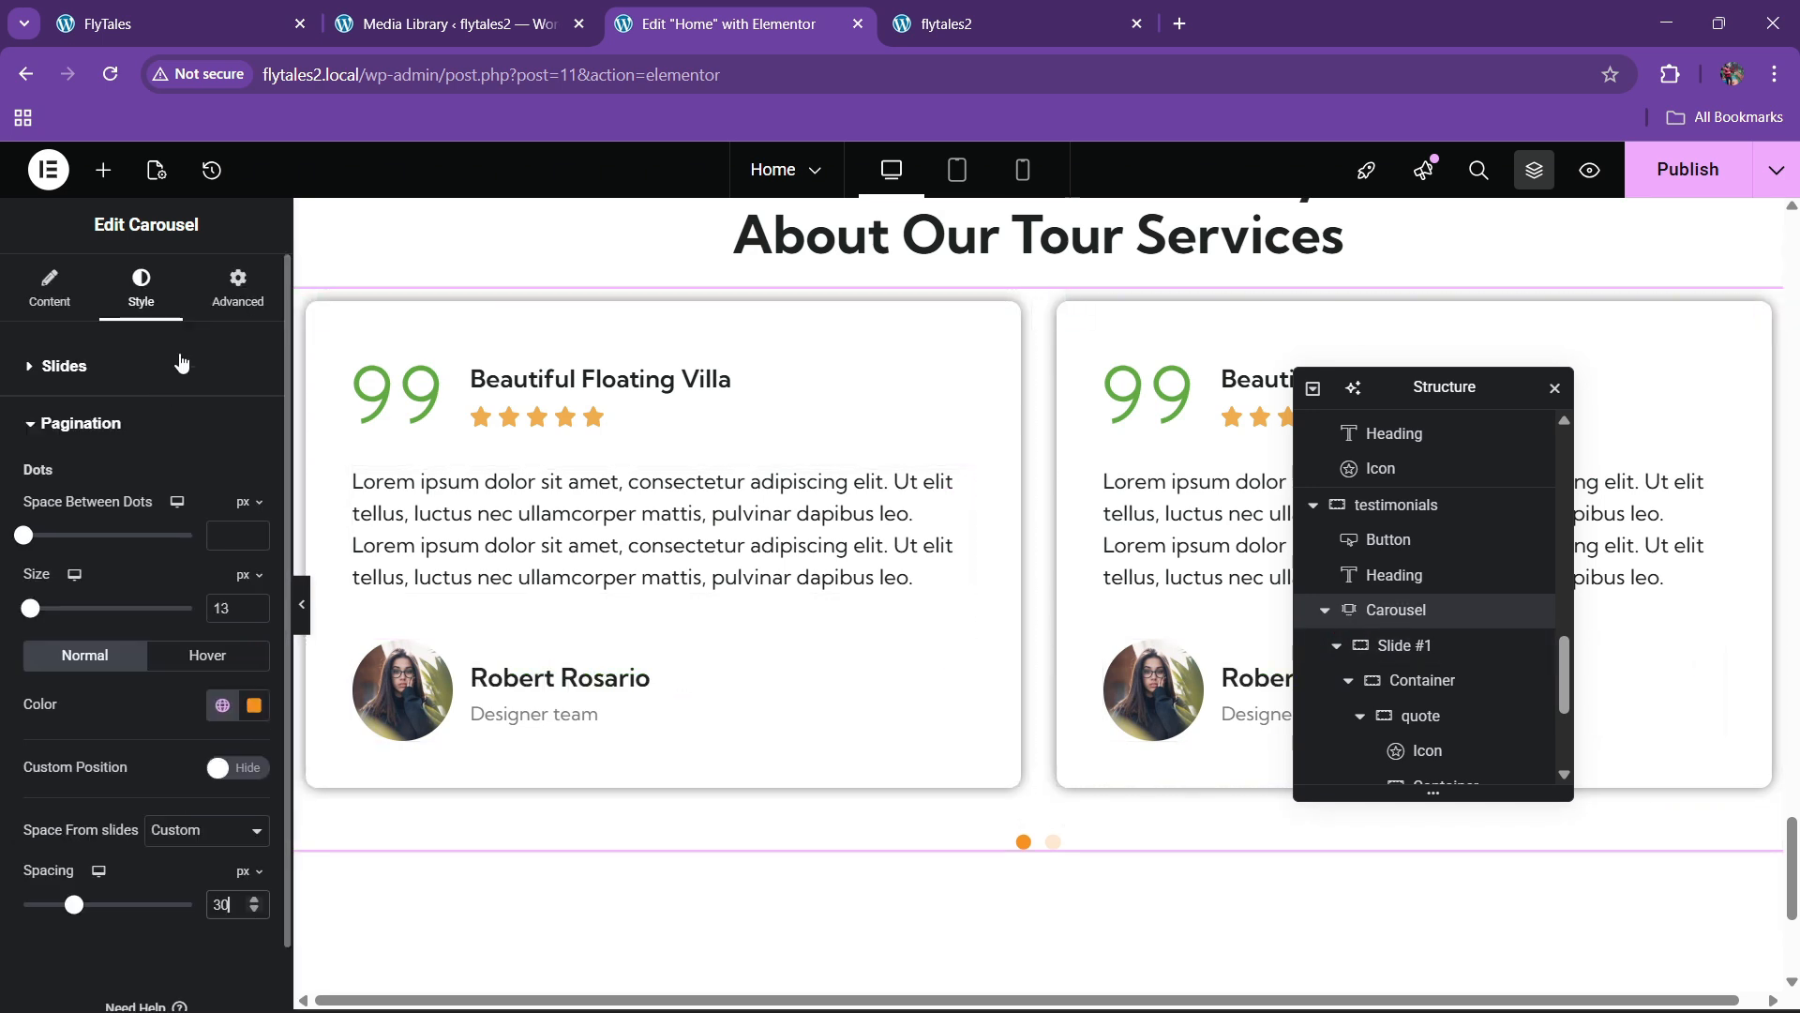
{"action": "left_click", "coordinate": [237, 286]}
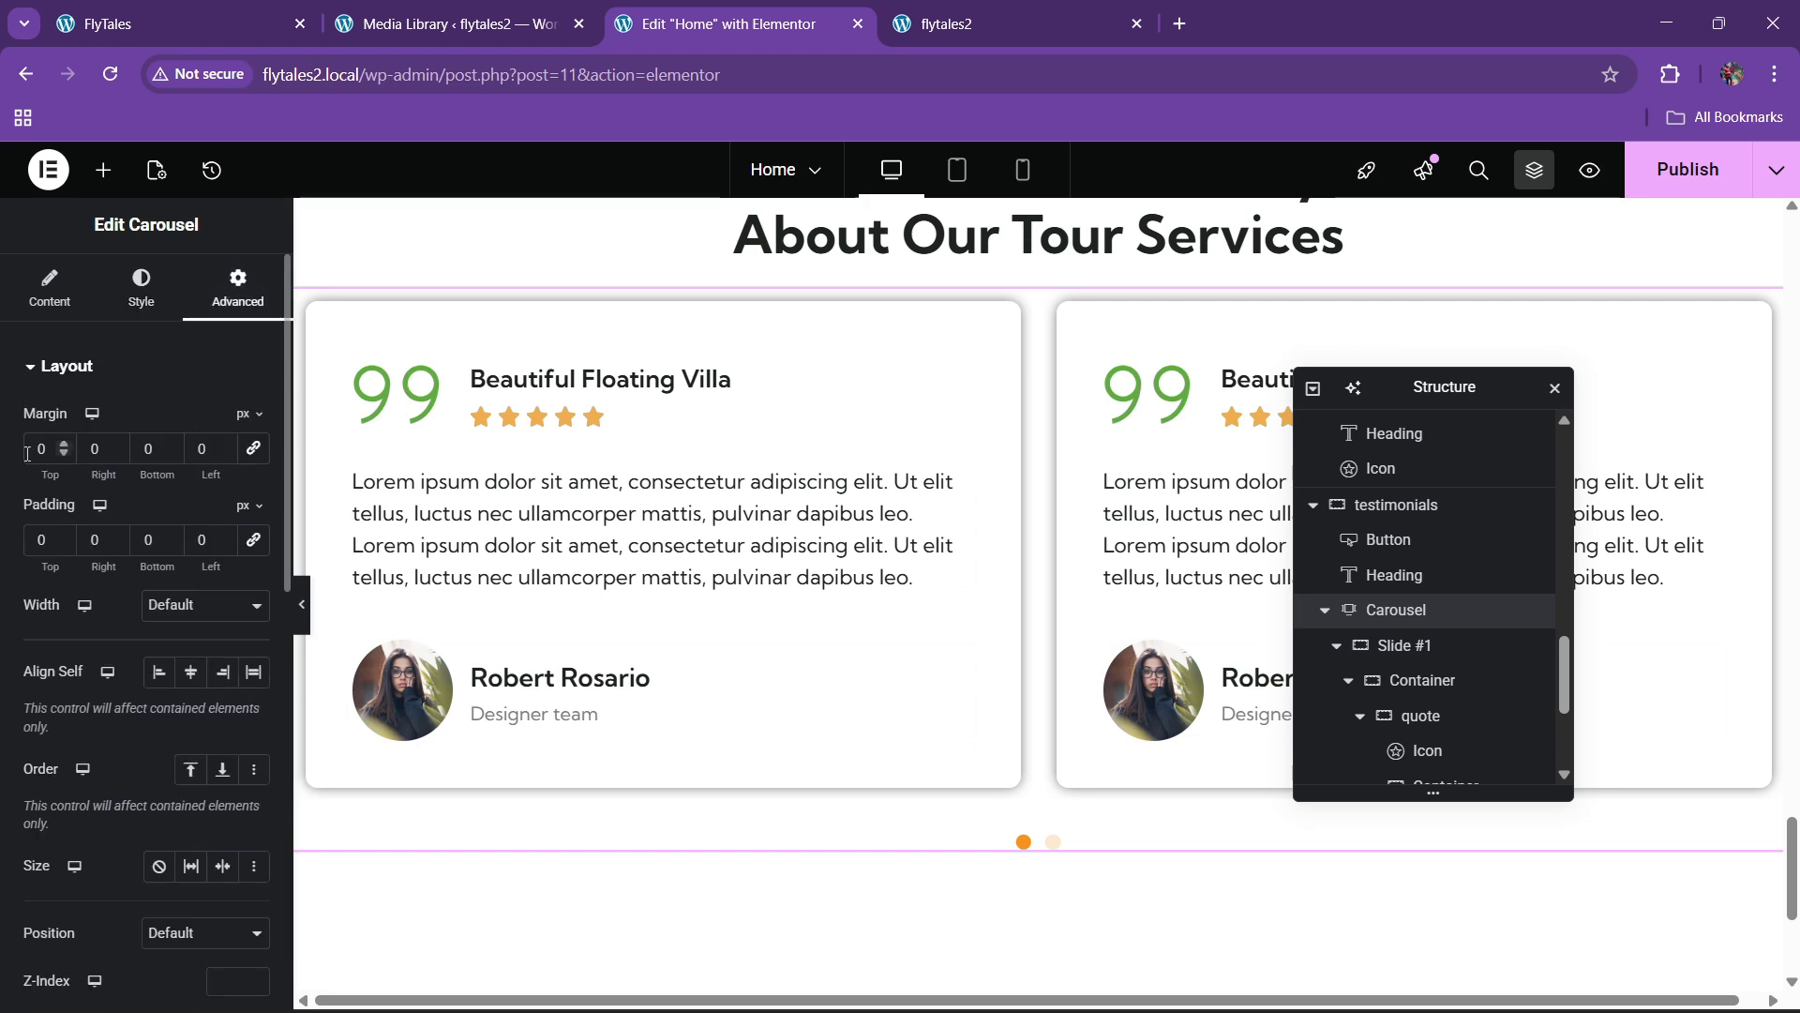
{"action": "type", "text": "3"}
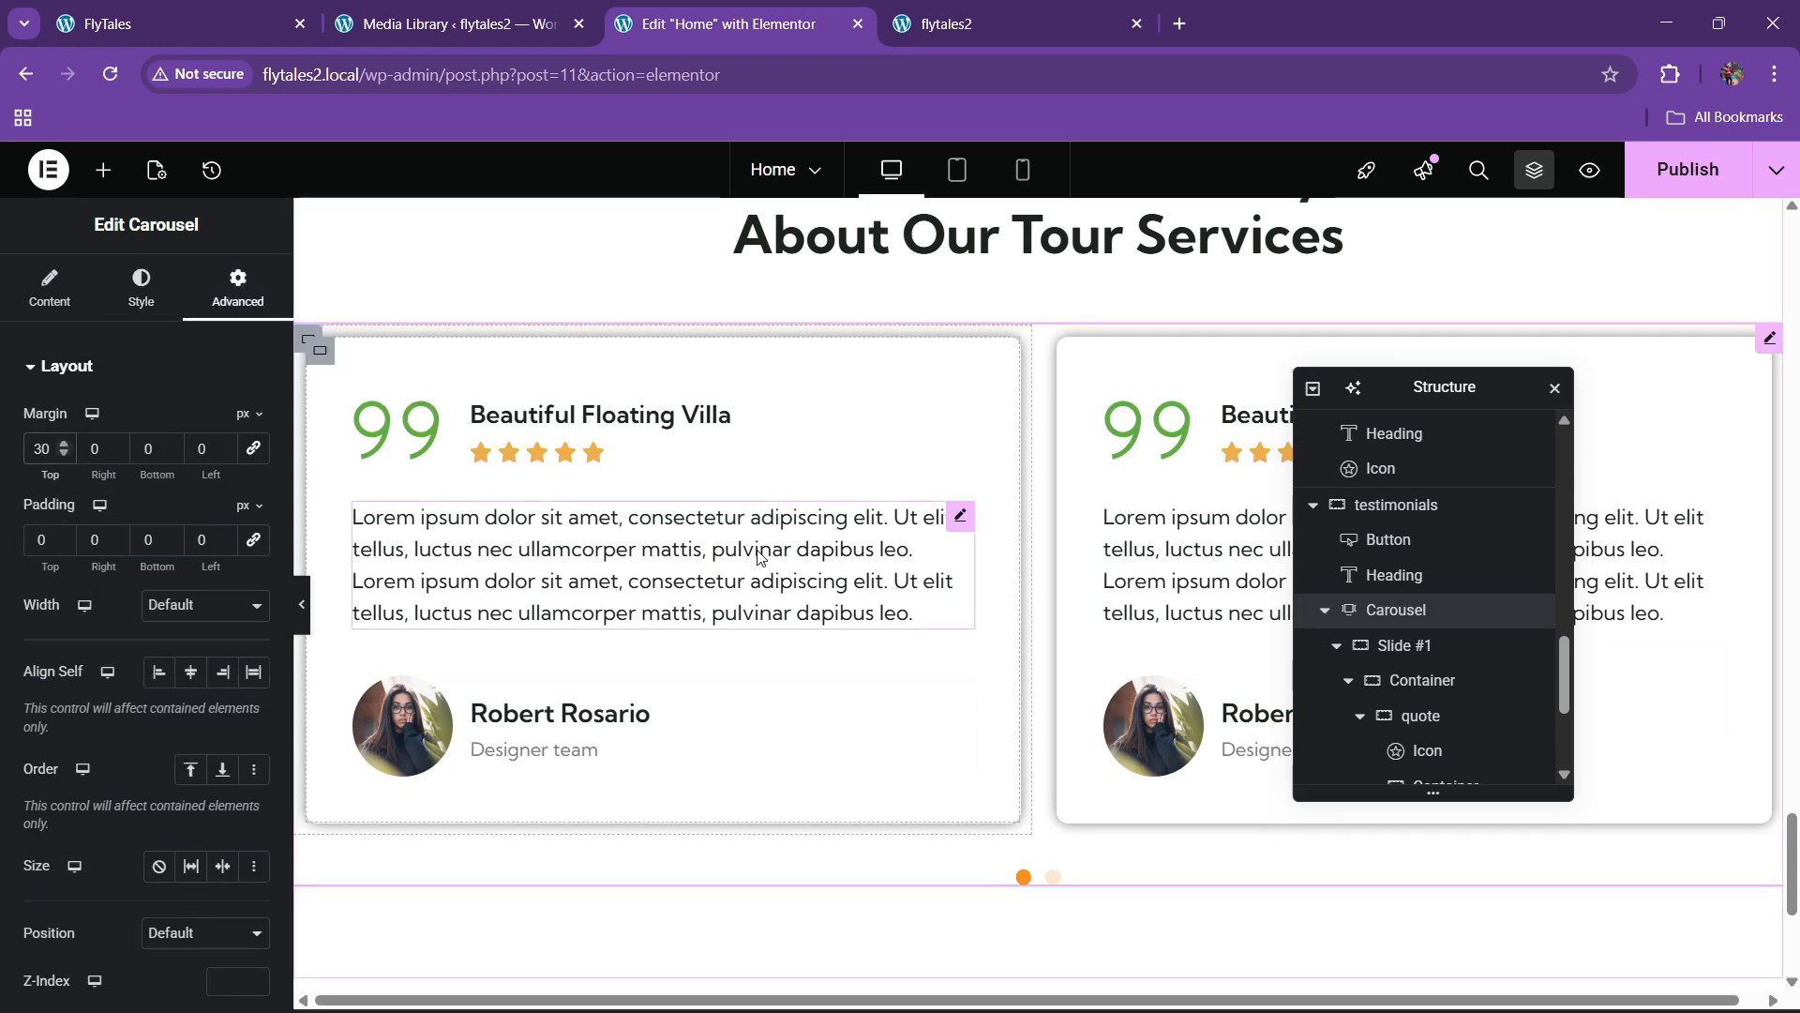
{"action": "key", "text": "BackSpace"}
{"action": "type", "text": "2"}
{"action": "scroll", "coordinate": [1190, 375], "scroll_direction": "up", "scroll_amount": 1}
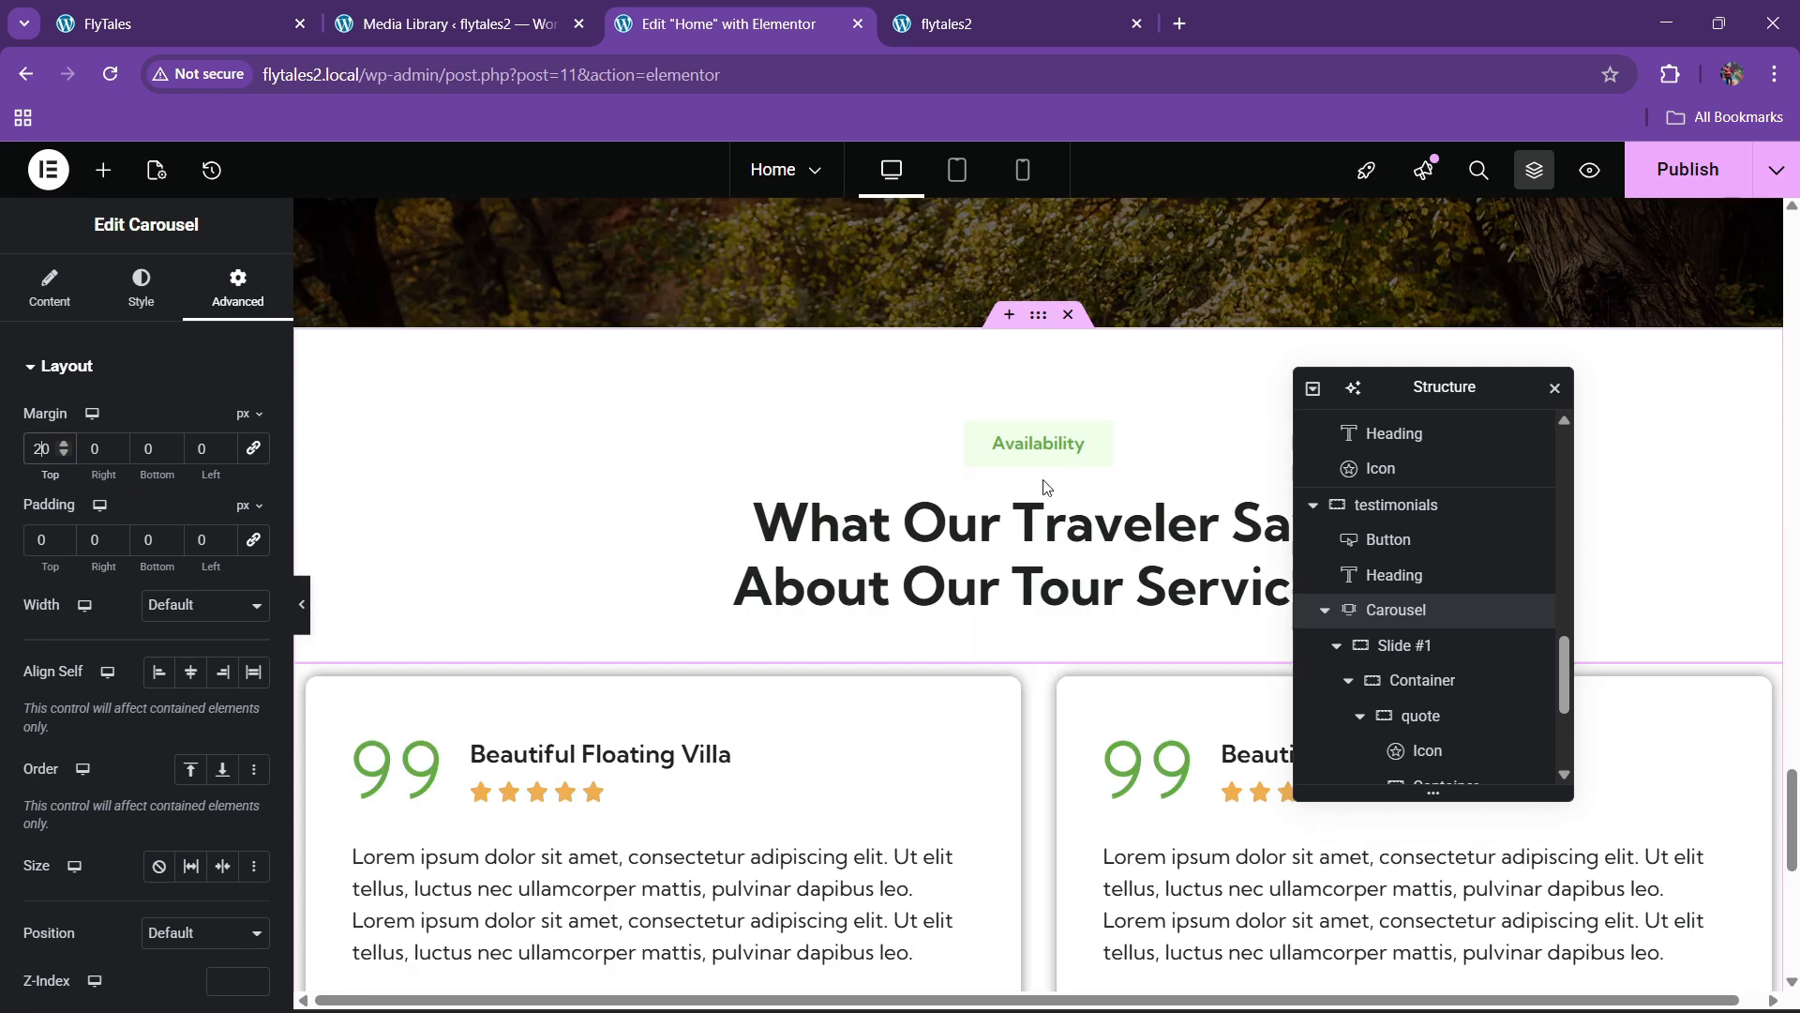
Save the Home page and reload the live flytales2 page to check the testimonials section
{"action": "scroll", "coordinate": [916, 434], "scroll_direction": "down", "scroll_amount": 2}
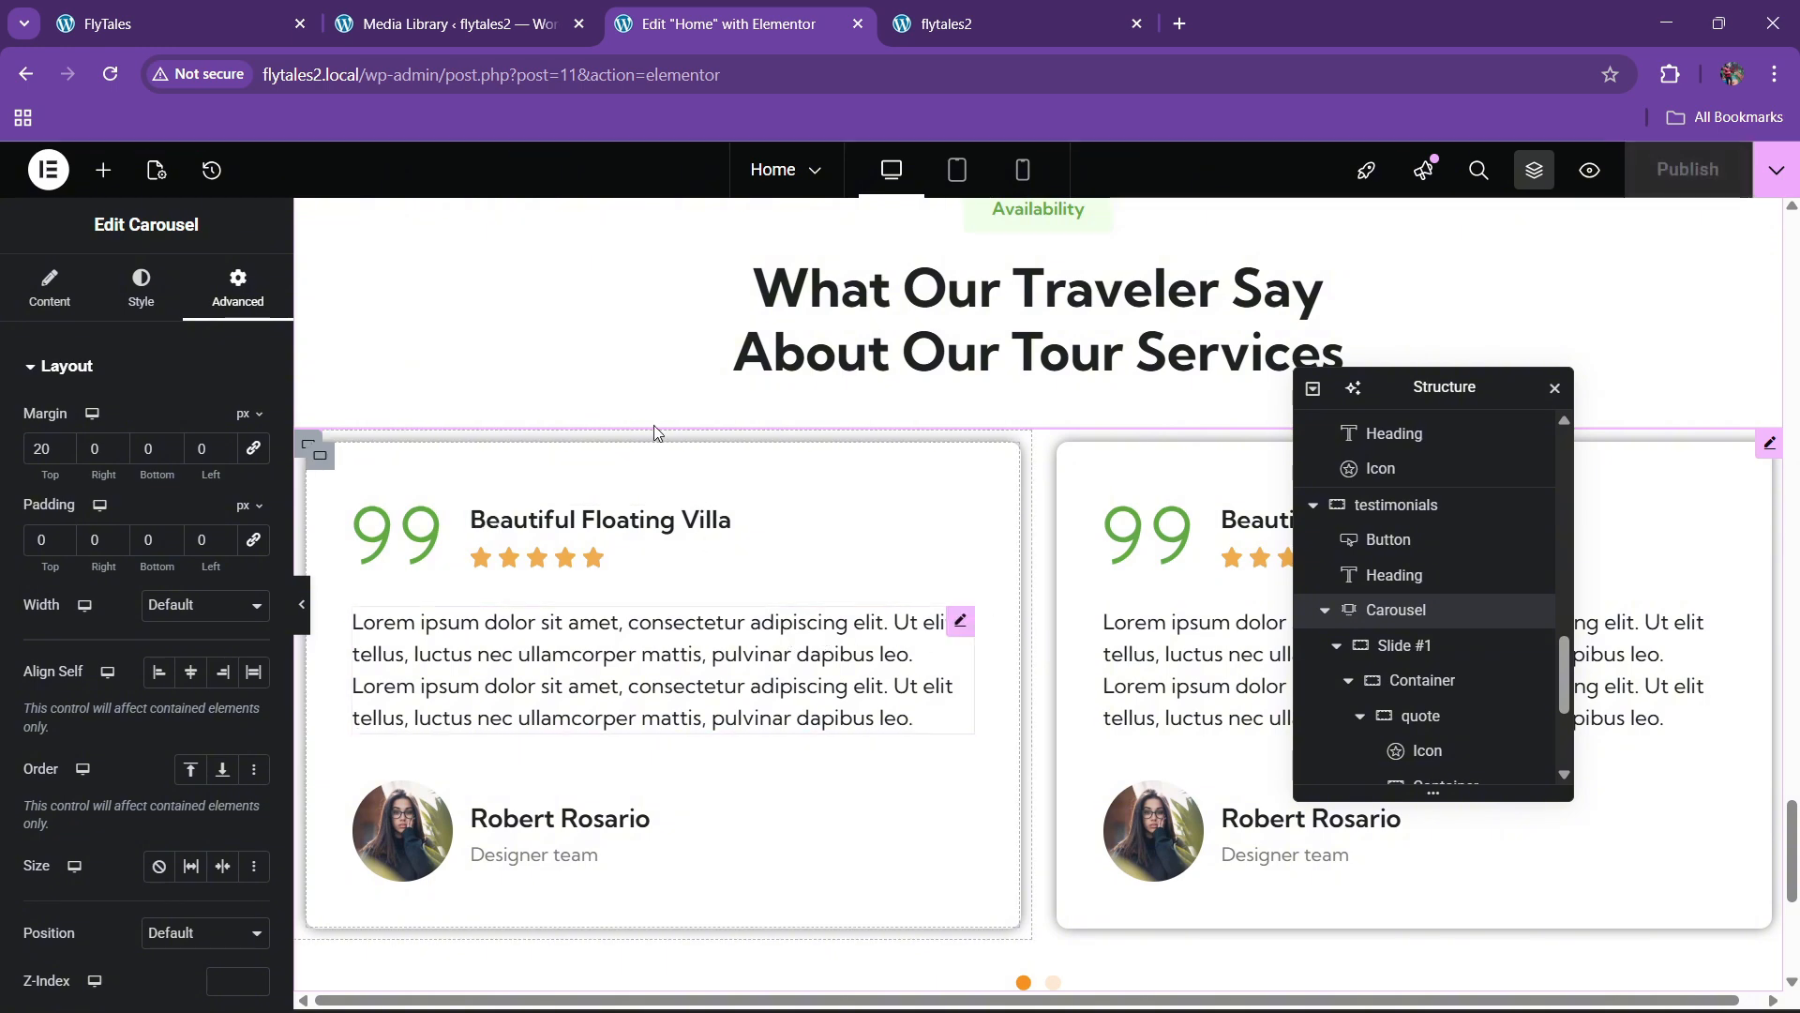
{"action": "left_click", "coordinate": [972, 8]}
{"action": "left_click", "coordinate": [628, 80]}
{"action": "key", "text": "Return"}
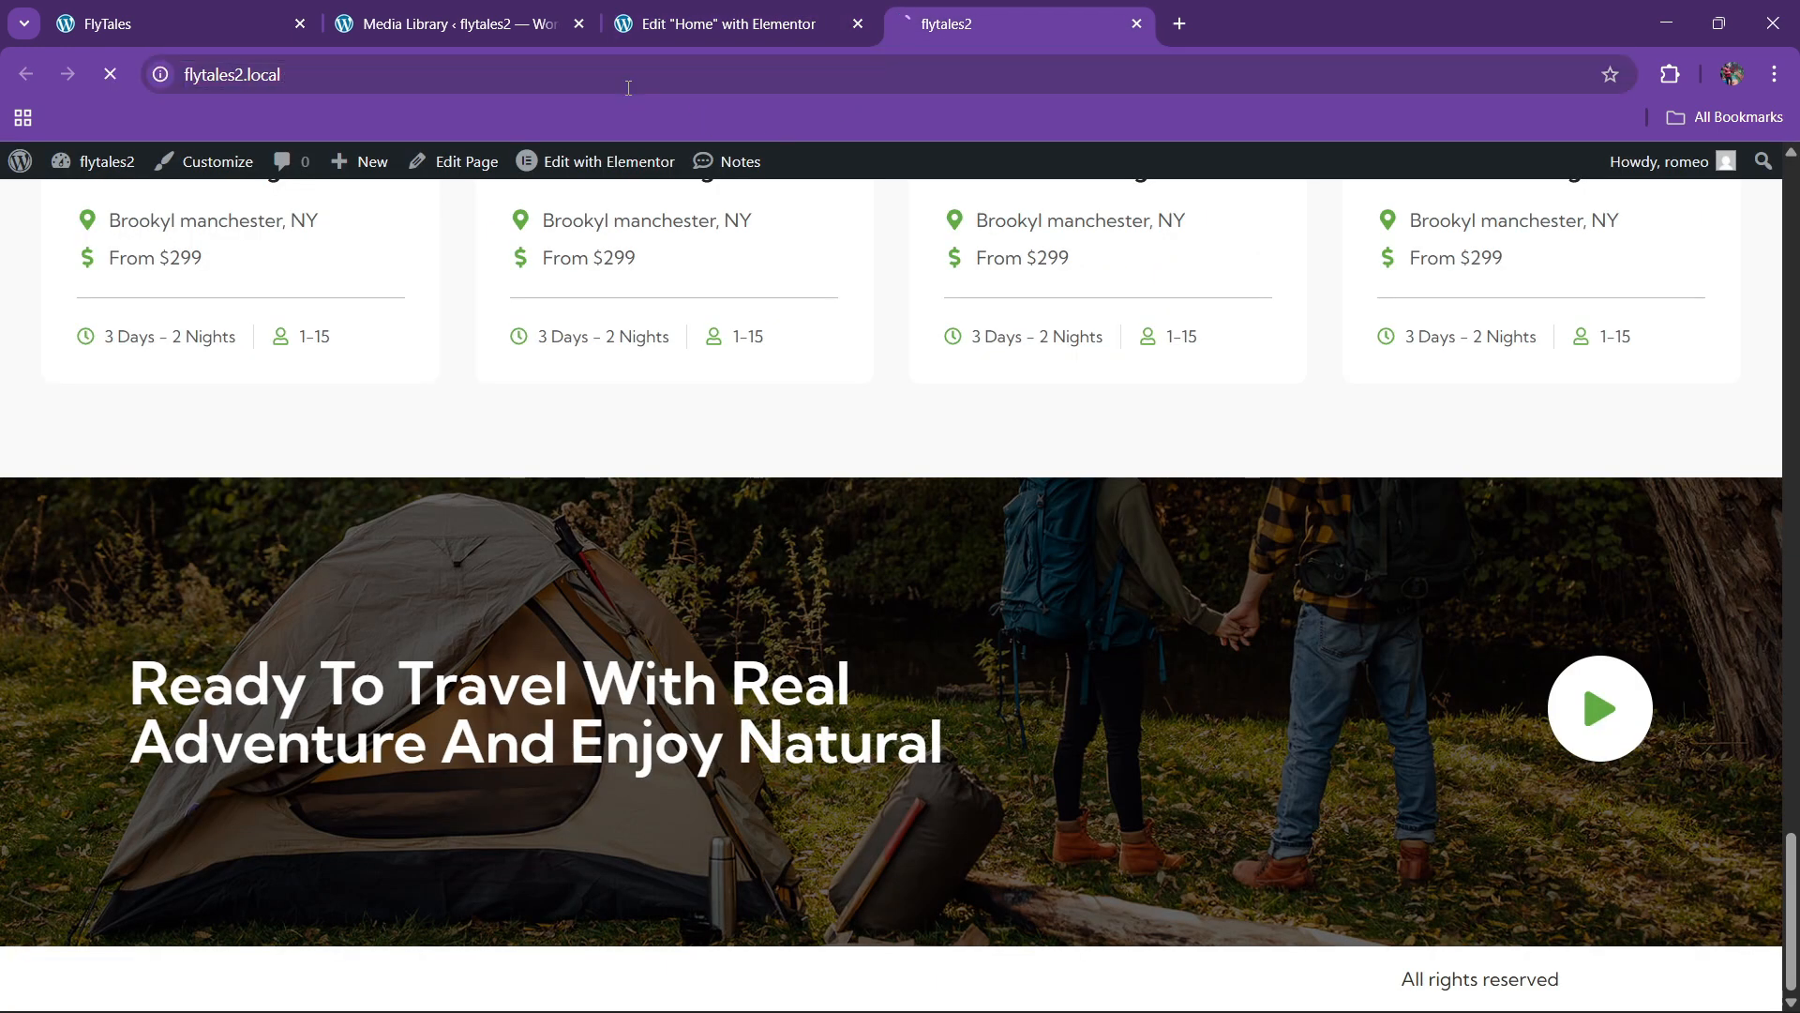
{"action": "mouse_move", "coordinate": [980, 1010]}
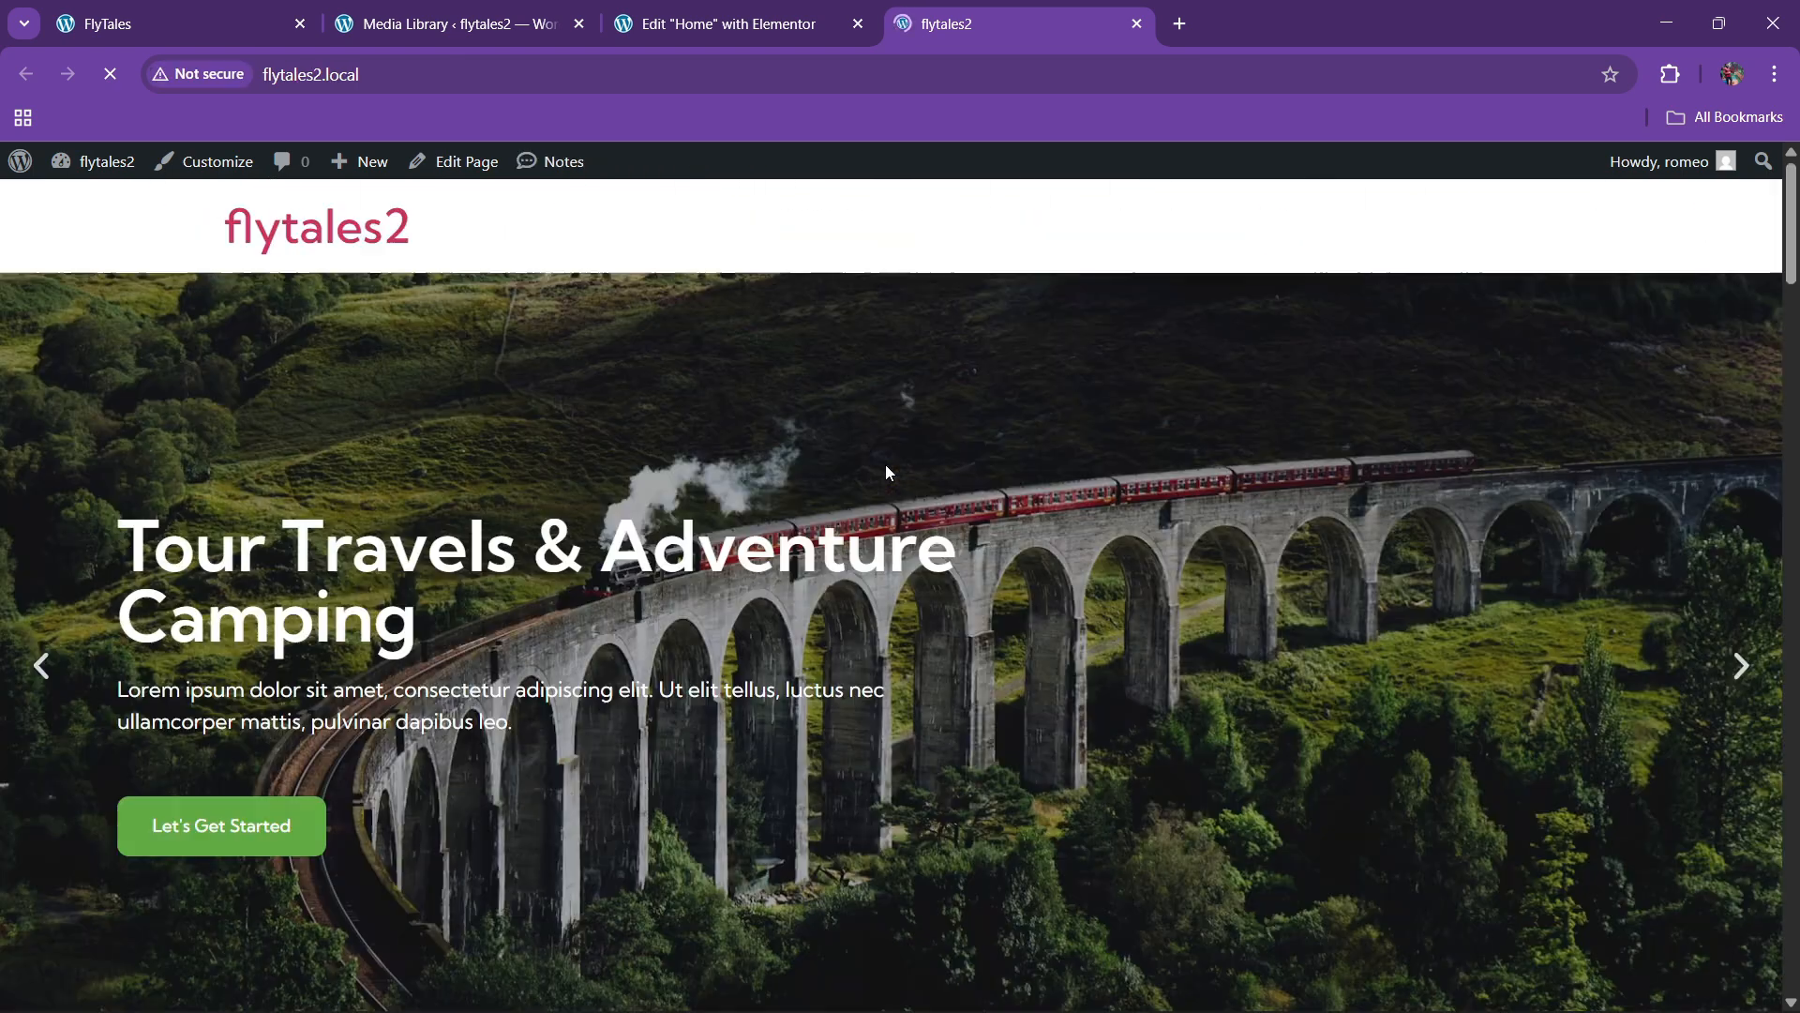
{"action": "scroll", "coordinate": [889, 472], "scroll_direction": "down", "scroll_amount": 15}
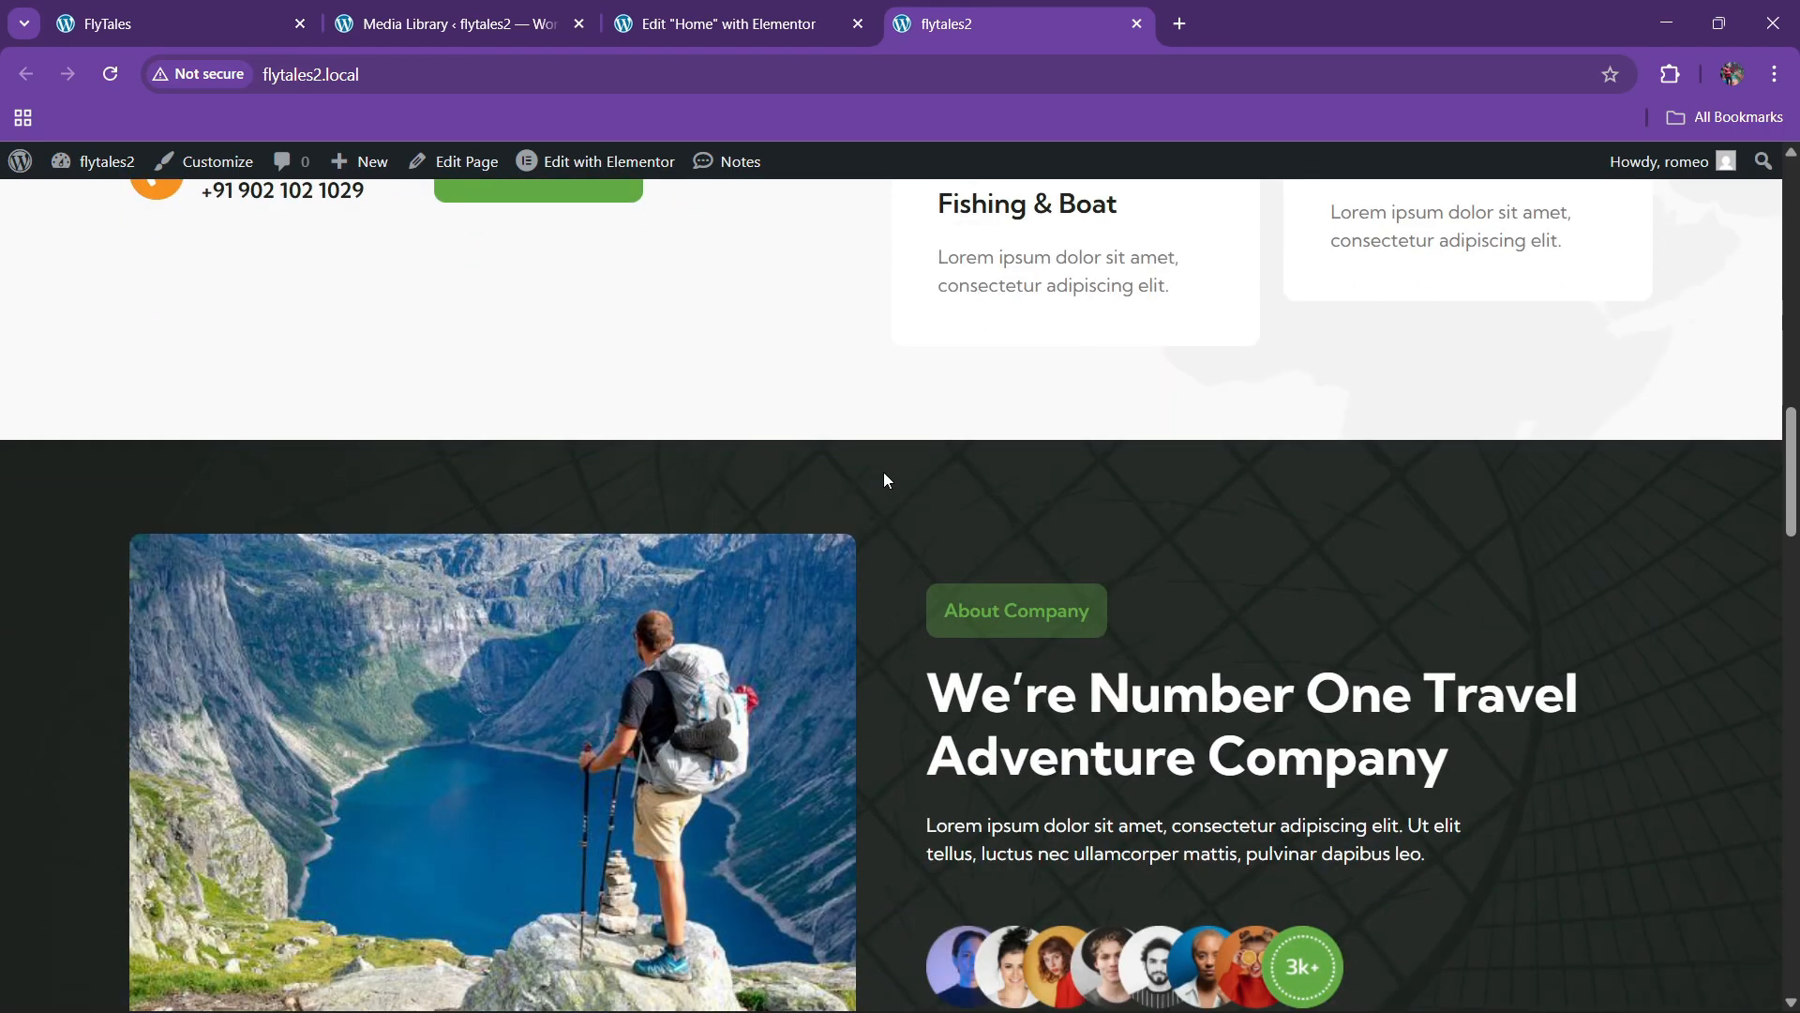
{"action": "scroll", "coordinate": [884, 482], "scroll_direction": "down", "scroll_amount": 20}
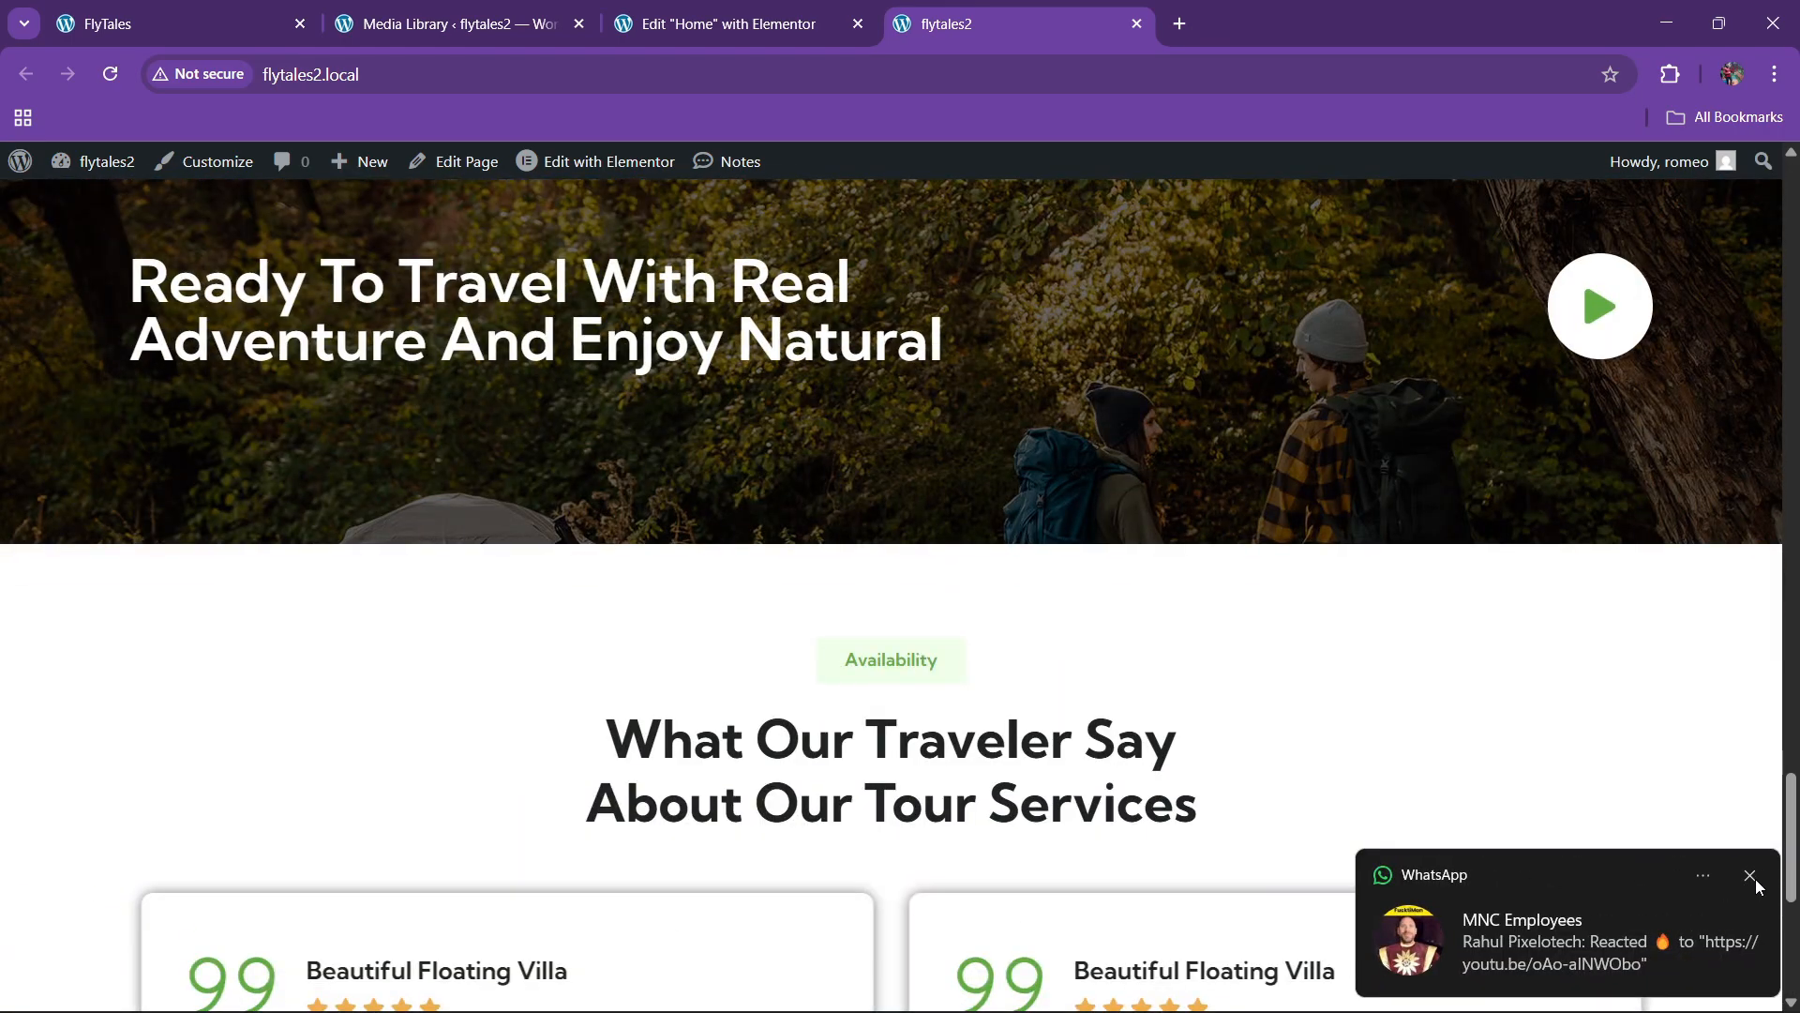
{"action": "left_click", "coordinate": [1757, 881]}
{"action": "scroll", "coordinate": [929, 622], "scroll_direction": "down", "scroll_amount": 6}
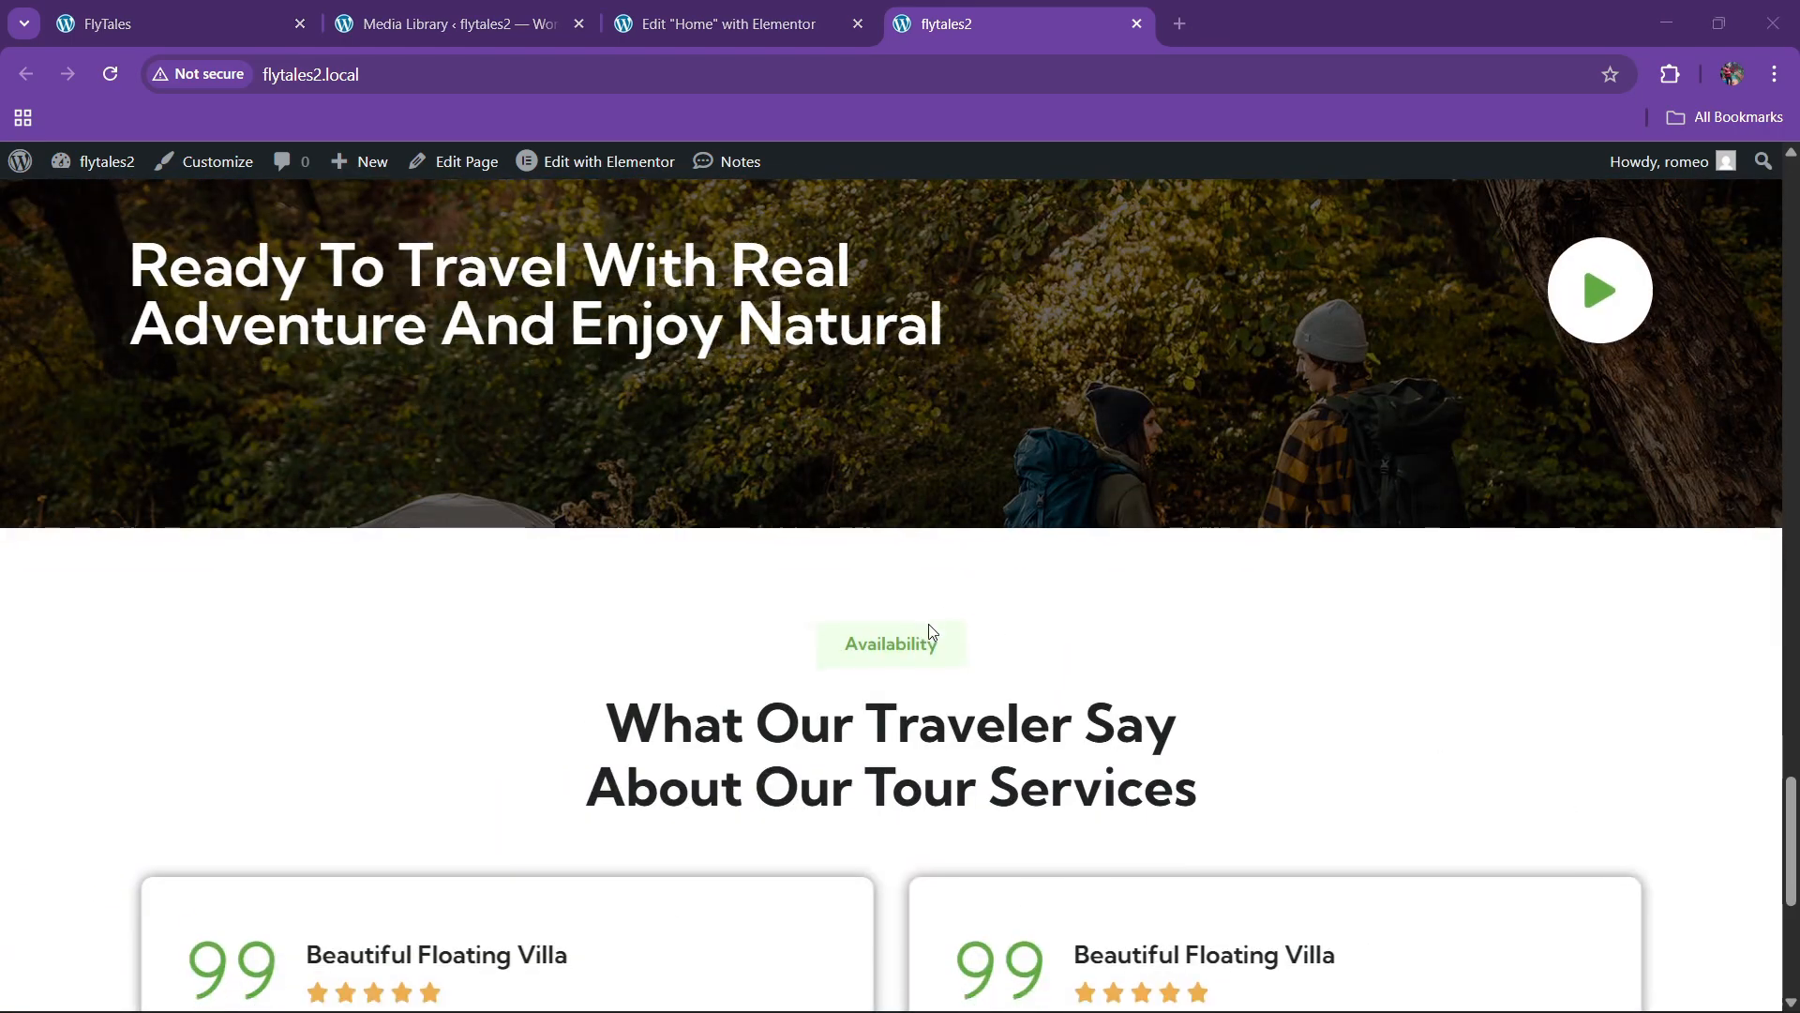